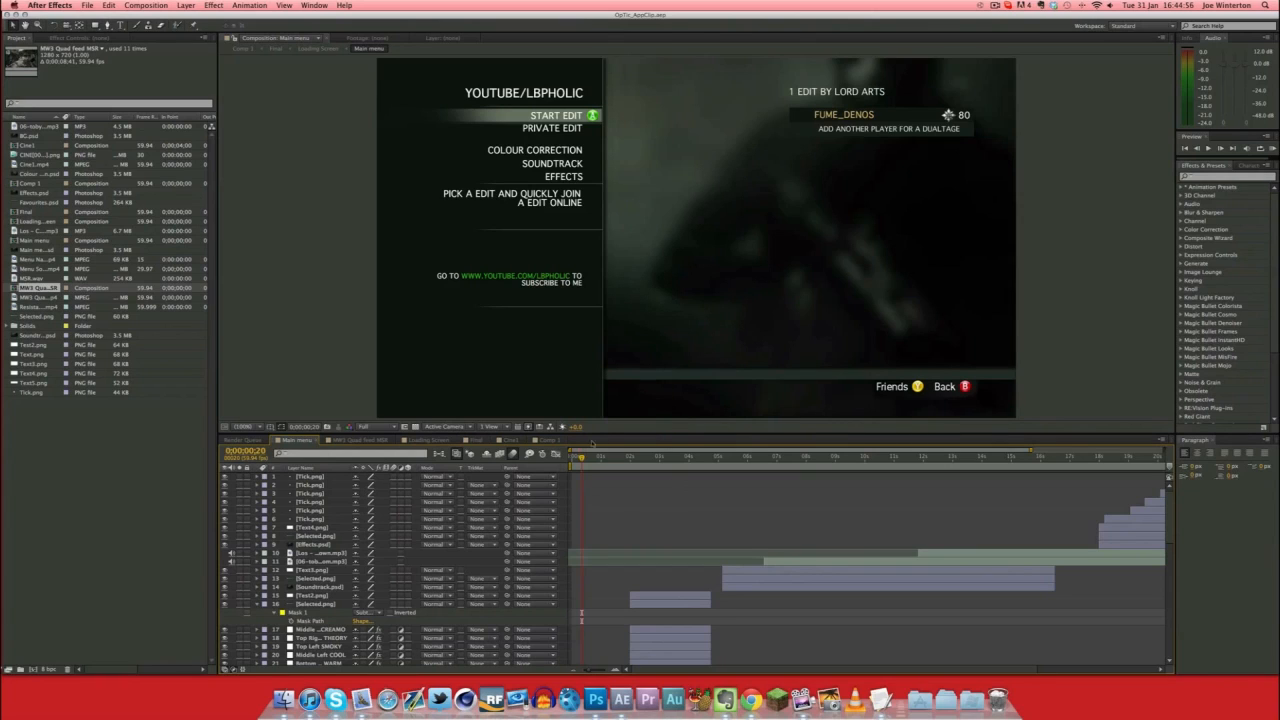
# Scrub the Main menu composition through its first second to preview the selection bar's movement, and return the playhead to the start.
pyautogui.moveTo(583, 458); pyautogui.dragTo(484, 459)
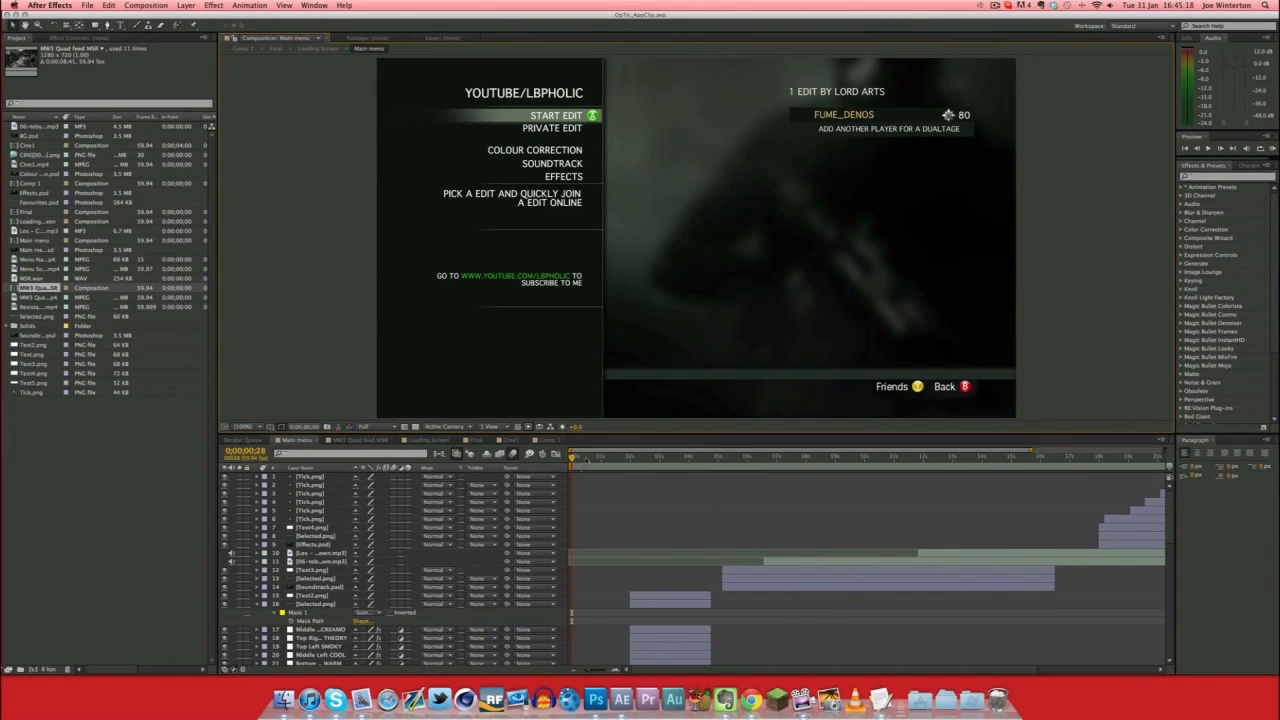
pyautogui.moveTo(573, 457); pyautogui.dragTo(601, 456)
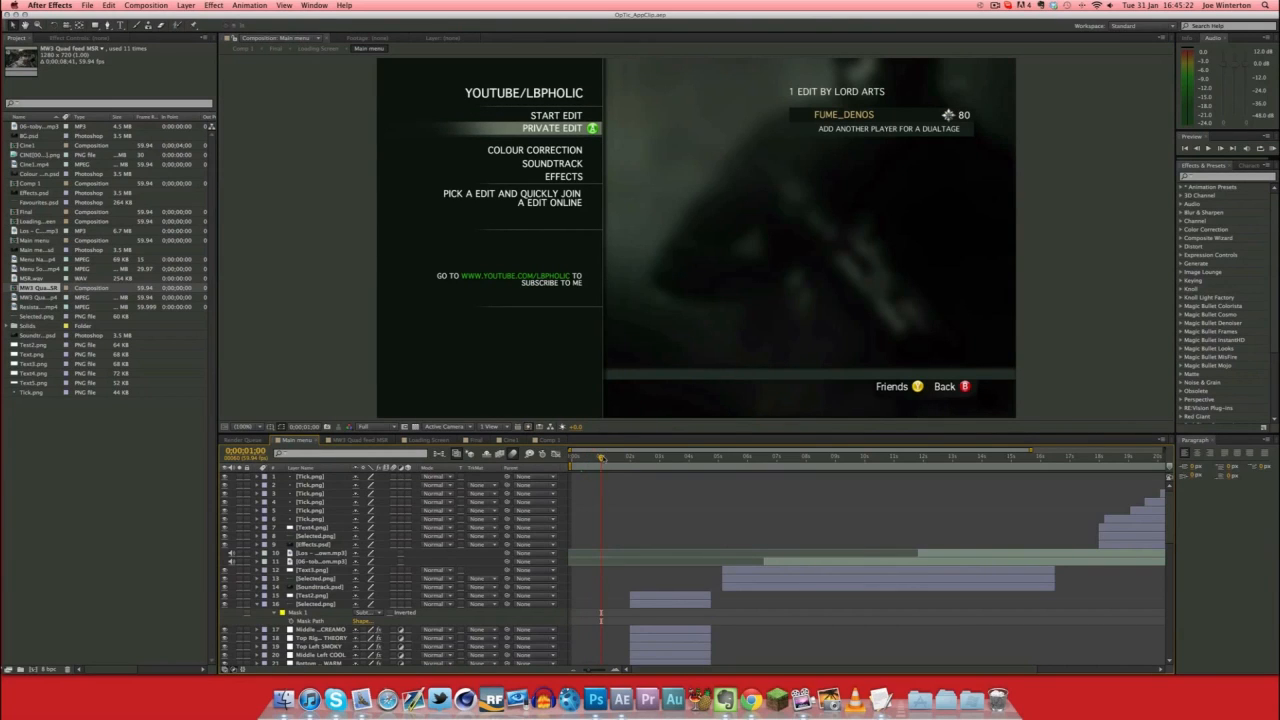
pyautogui.moveTo(602, 457); pyautogui.dragTo(599, 457)
pyautogui.moveTo(599, 457); pyautogui.dragTo(572, 458)
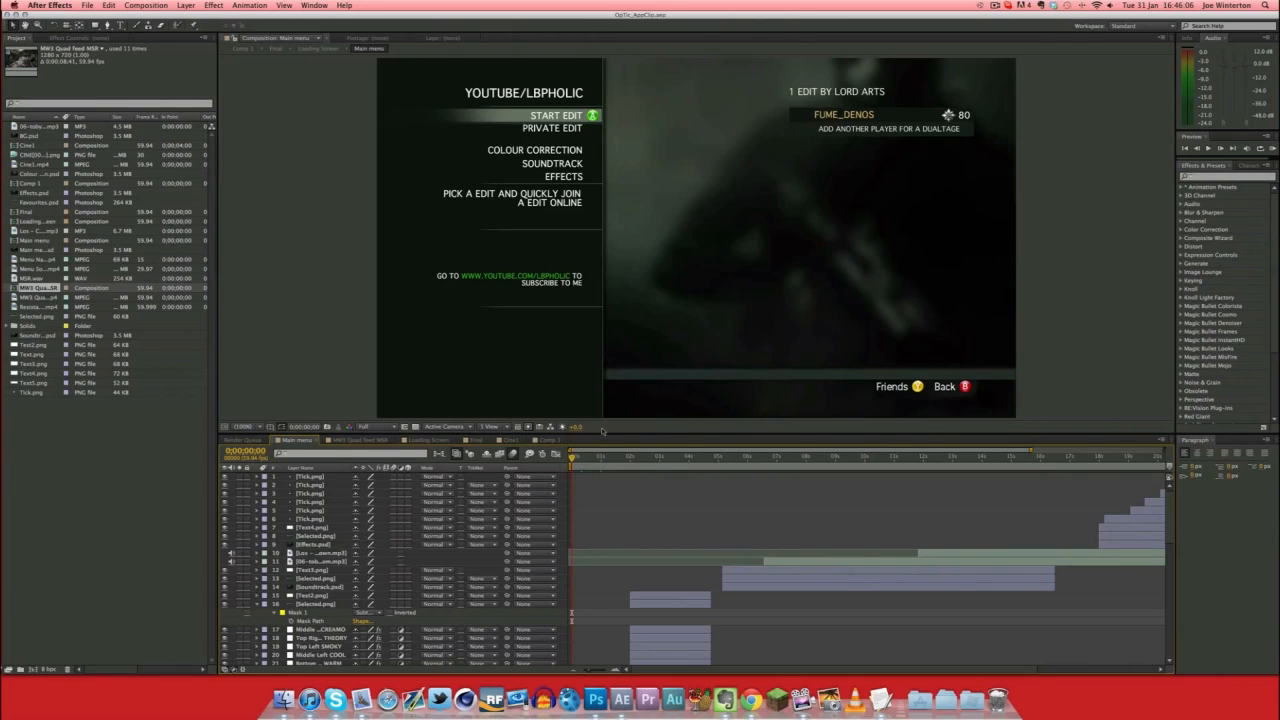
pyautogui.moveTo(574, 458)
pyautogui.mouseDown()
pyautogui.moveTo(728, 457)
pyautogui.moveTo(570, 458)
pyautogui.mouseUp()
# Mark all the menu sound layers of the Main menu composition as shy and hide shy layers from the timeline.
pyautogui.scroll(-10, 689, 577)
pyautogui.scroll(-5, 689, 577)
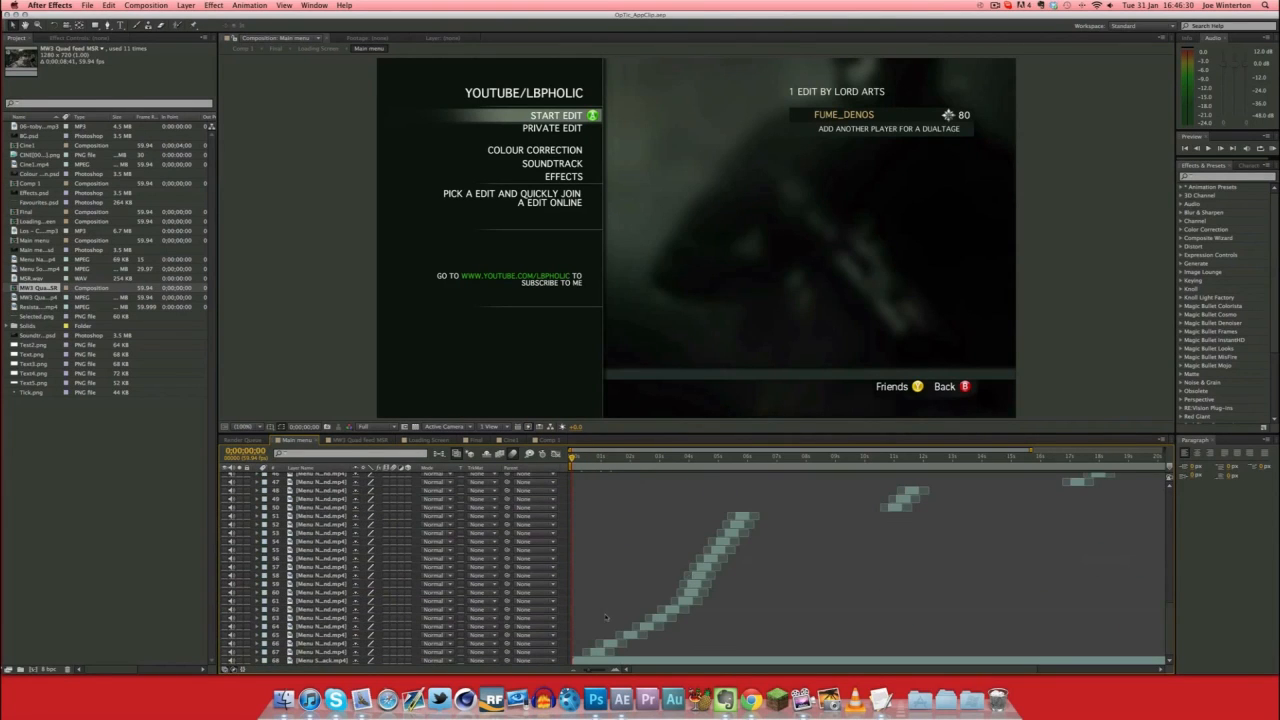
pyautogui.click(316, 660)
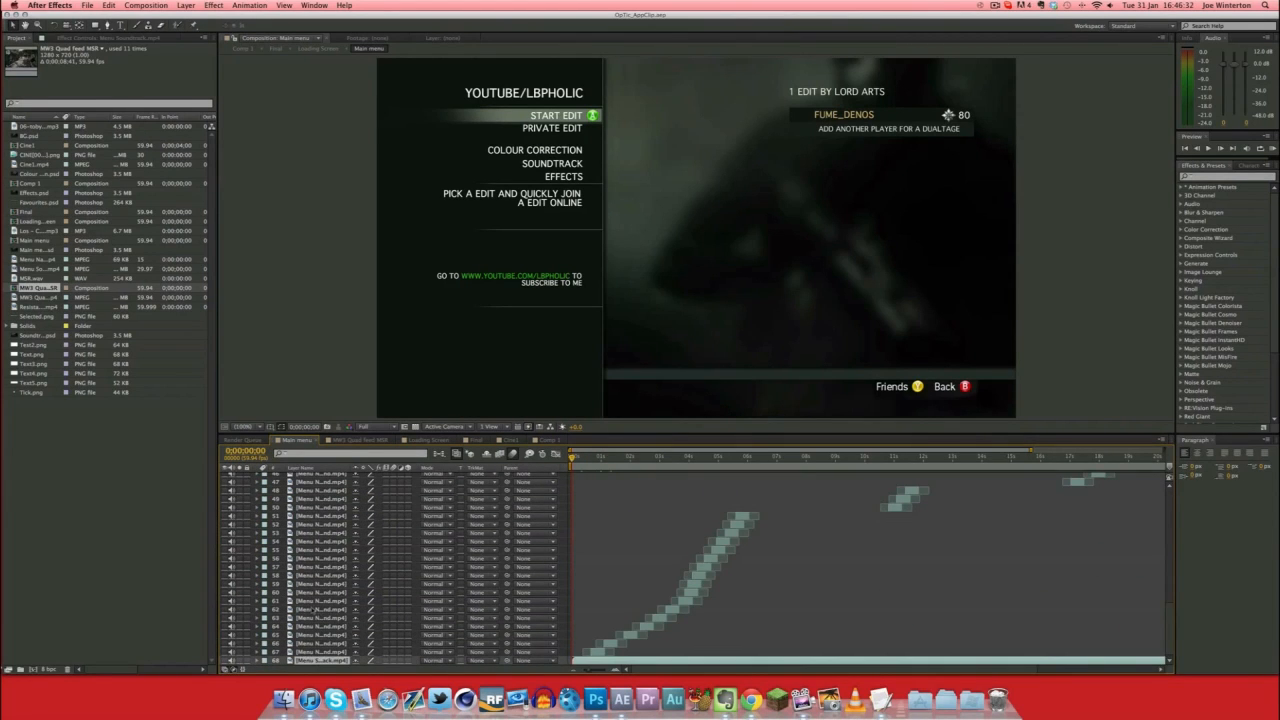
pyautogui.scroll(6, 314, 608)
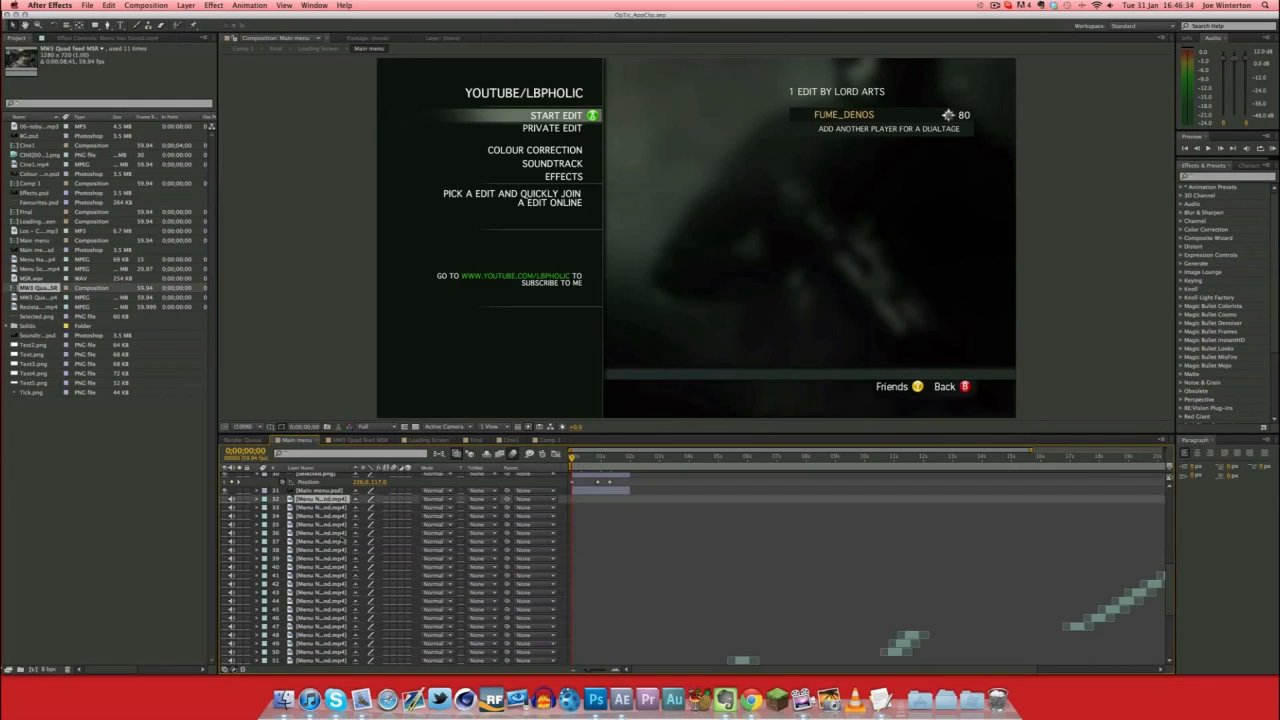
pyautogui.scroll(-5, 335, 530)
pyautogui.press('super+a')
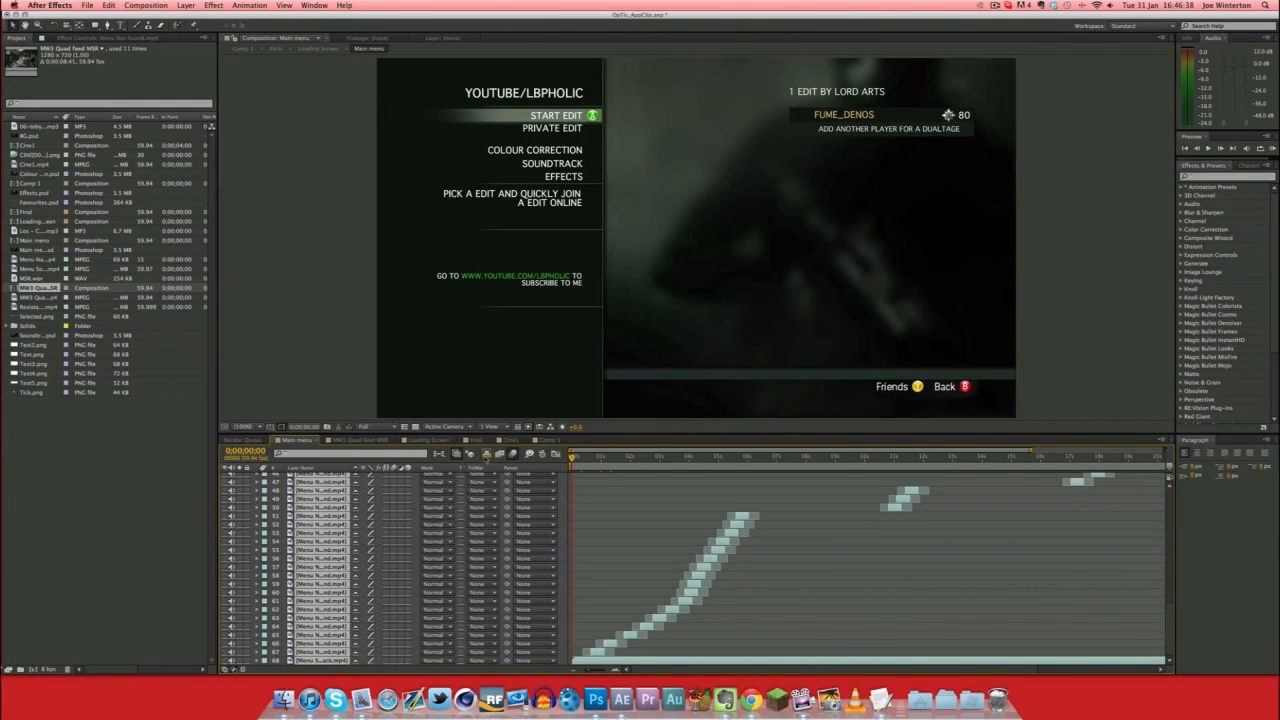
pyautogui.click(487, 455)
# Look through the remaining layers of the Main menu composition and glance at the Final composition.
pyautogui.scroll(10, 404, 579)
pyautogui.scroll(-2, 402, 605)
pyautogui.scroll(-2, 402, 605)
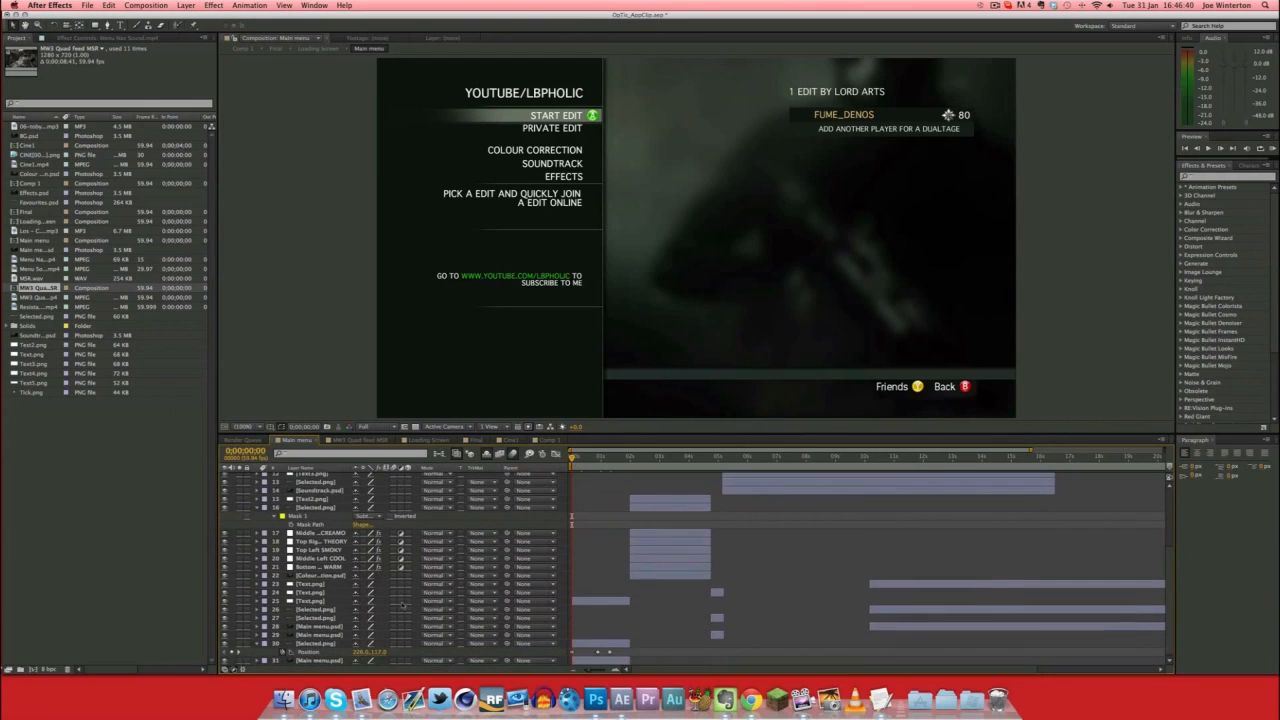
pyautogui.scroll(6, 402, 605)
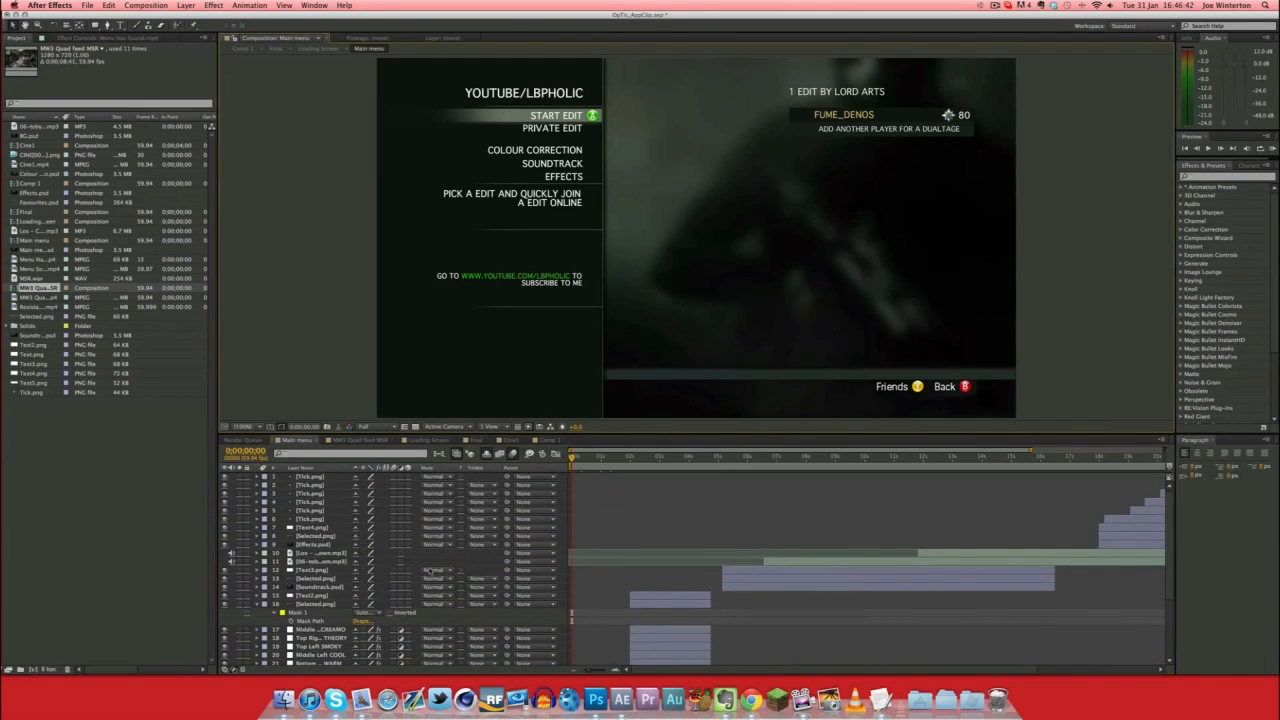
pyautogui.scroll(-5, 362, 541)
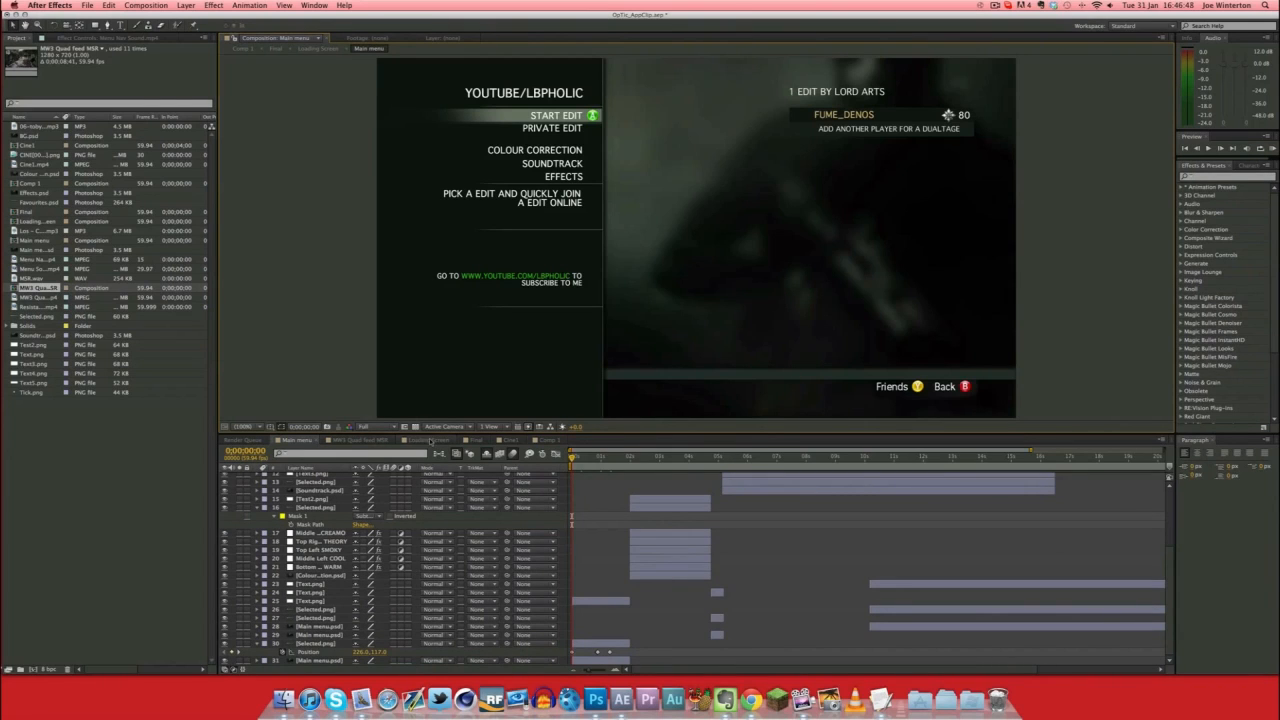
pyautogui.click(474, 440)
pyautogui.click(300, 440)
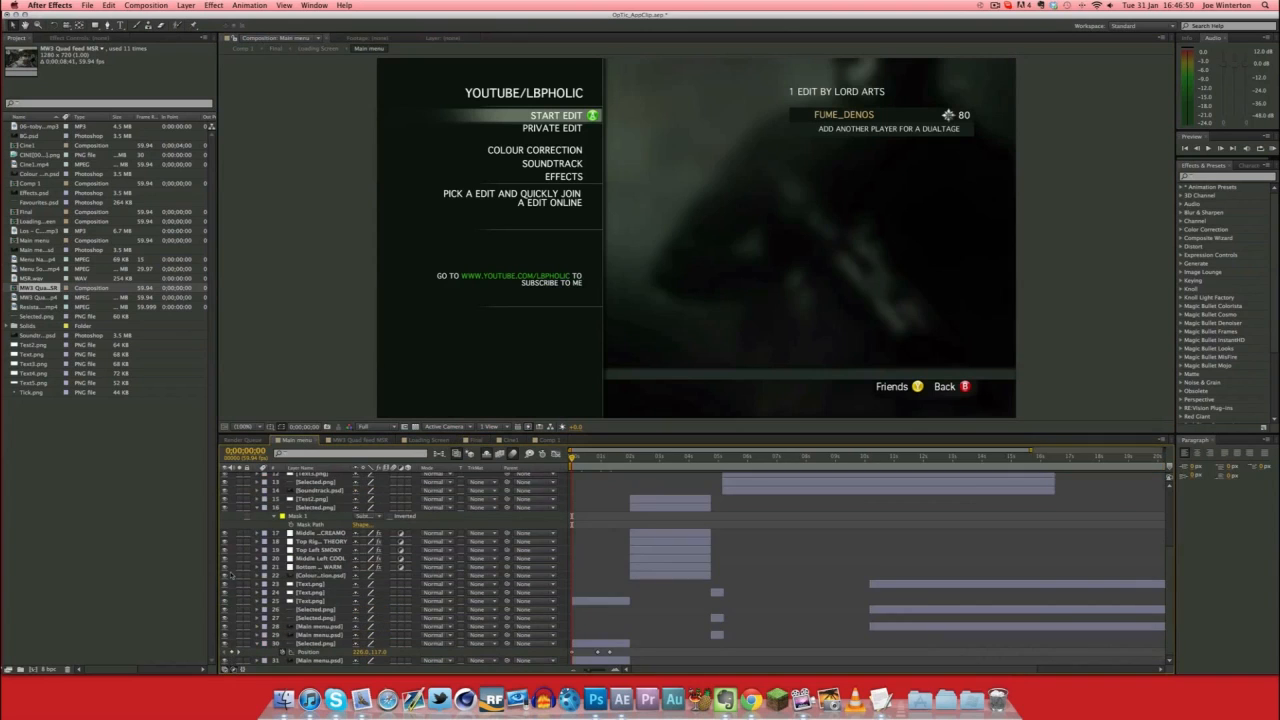
# Turn off visibility and audio for layers 1 to 24 of the Main menu composition.
pyautogui.scroll(5, 225, 558)
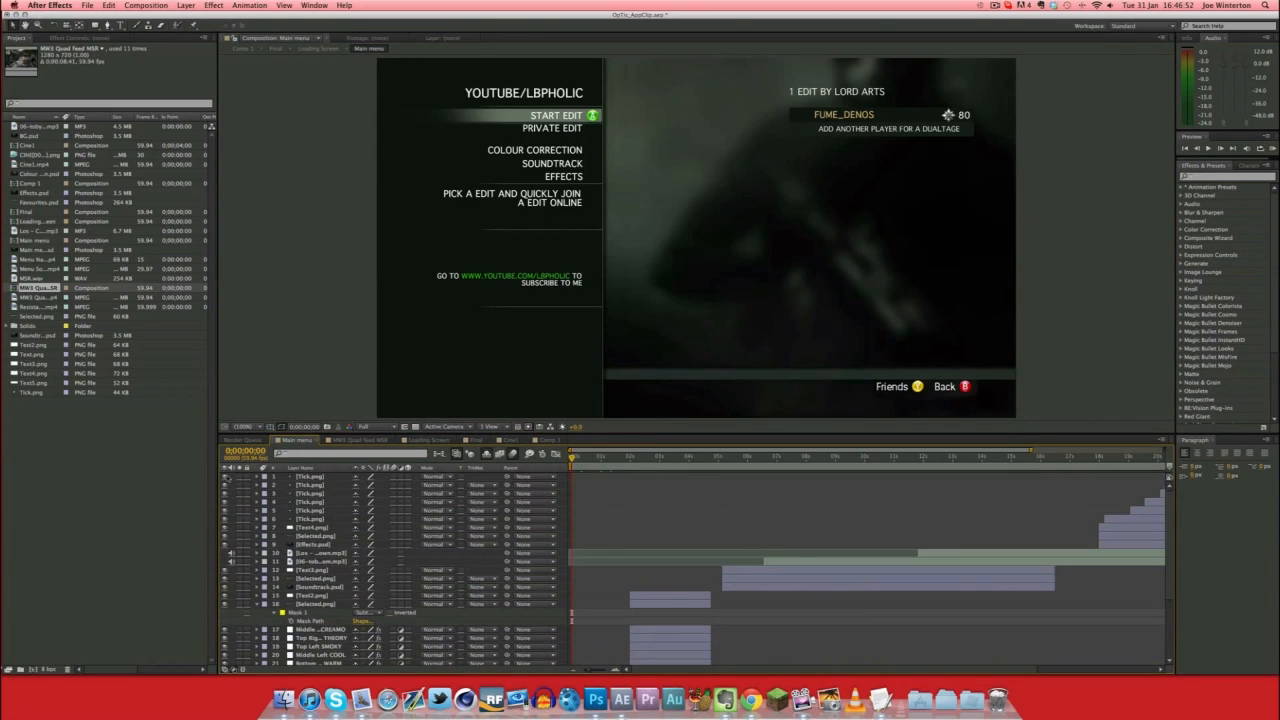
pyautogui.moveTo(232, 553); pyautogui.dragTo(225, 603)
pyautogui.scroll(-5, 225, 603)
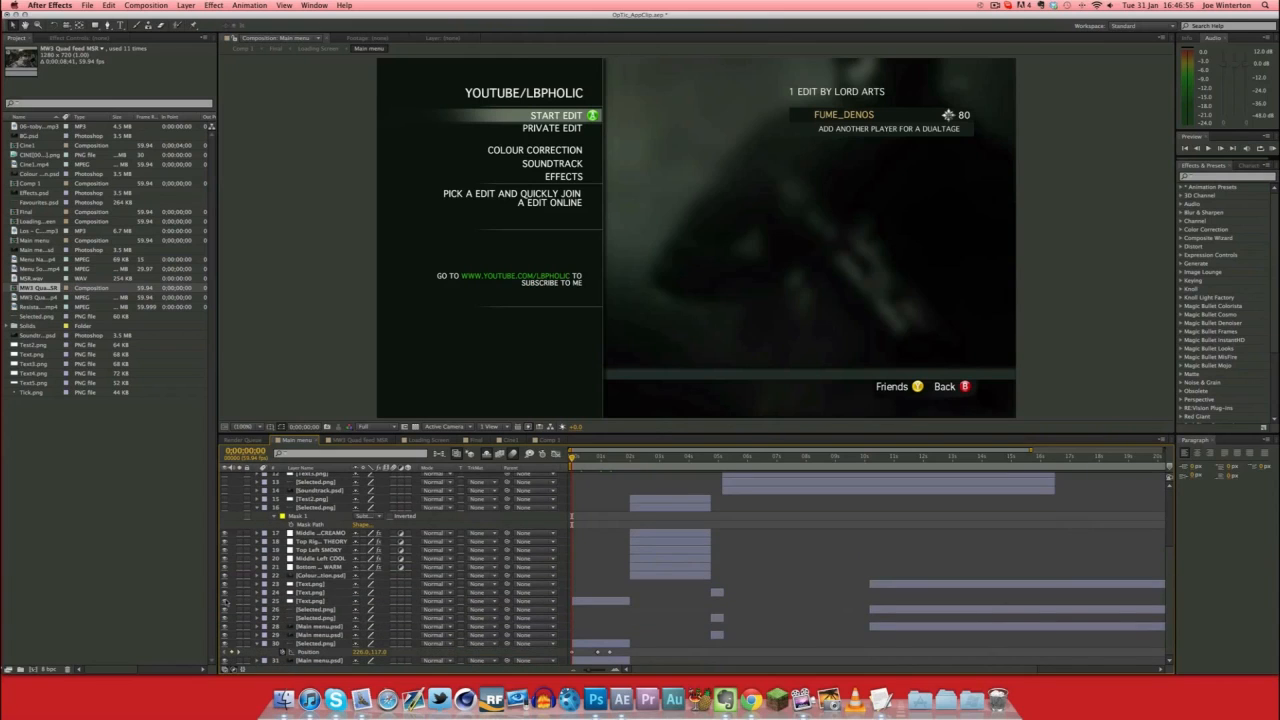
pyautogui.moveTo(225, 533); pyautogui.dragTo(224, 578)
pyautogui.click(302, 584)
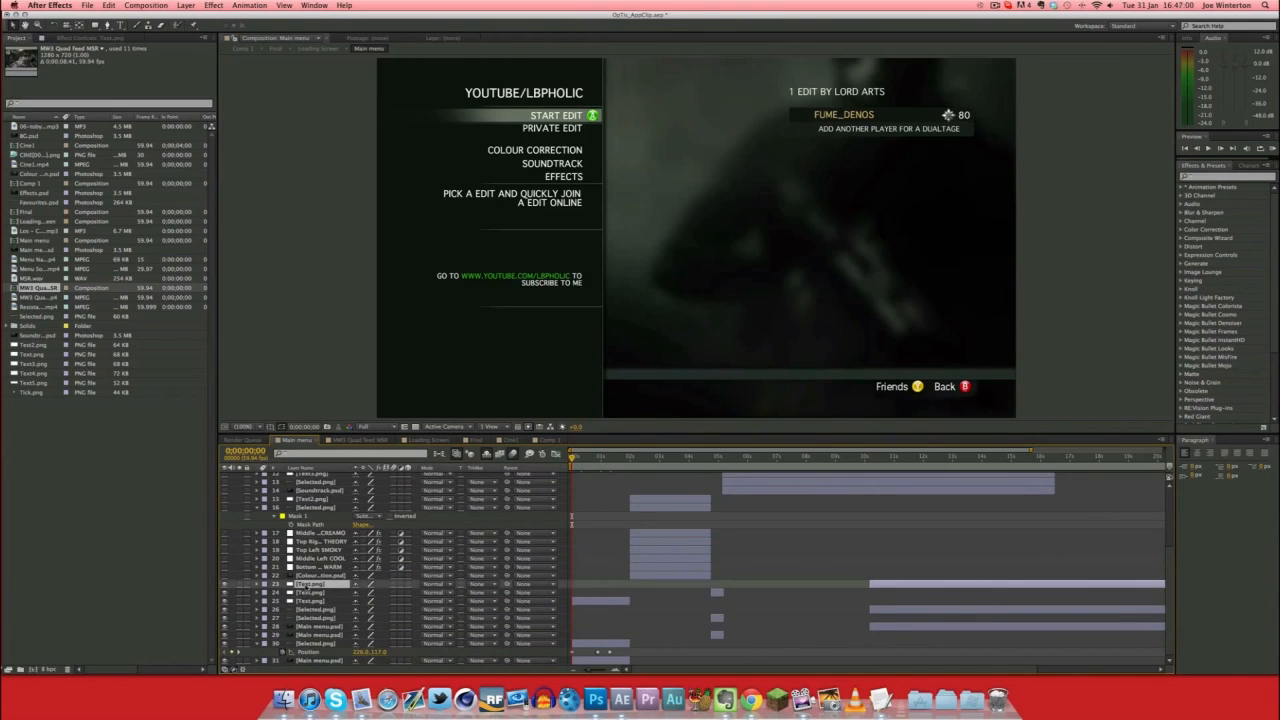
pyautogui.click(225, 586)
pyautogui.click(225, 594)
# Hide layers 26 to 29 and toggle the layer 25 Text.png on and off to compare the menu with and without its text.
pyautogui.click(322, 601)
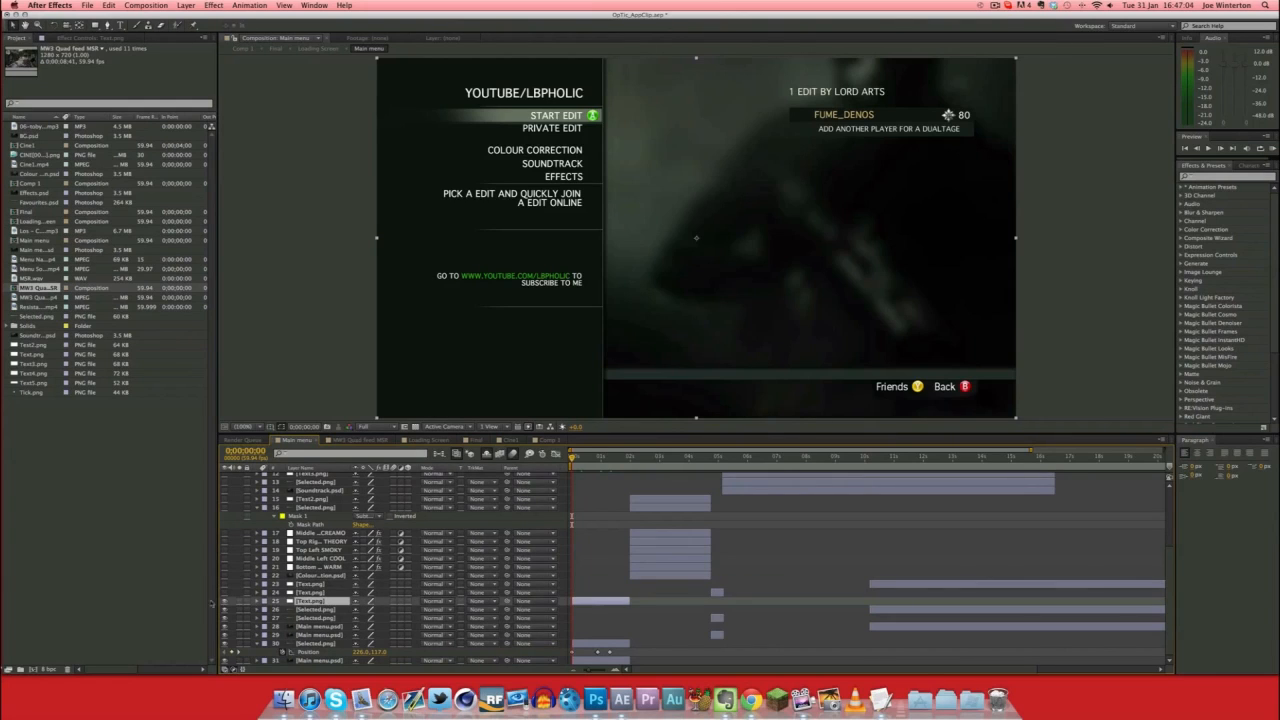
pyautogui.click(225, 602)
pyautogui.click(225, 602)
pyautogui.click(225, 637)
pyautogui.click(225, 637)
pyautogui.click(225, 601)
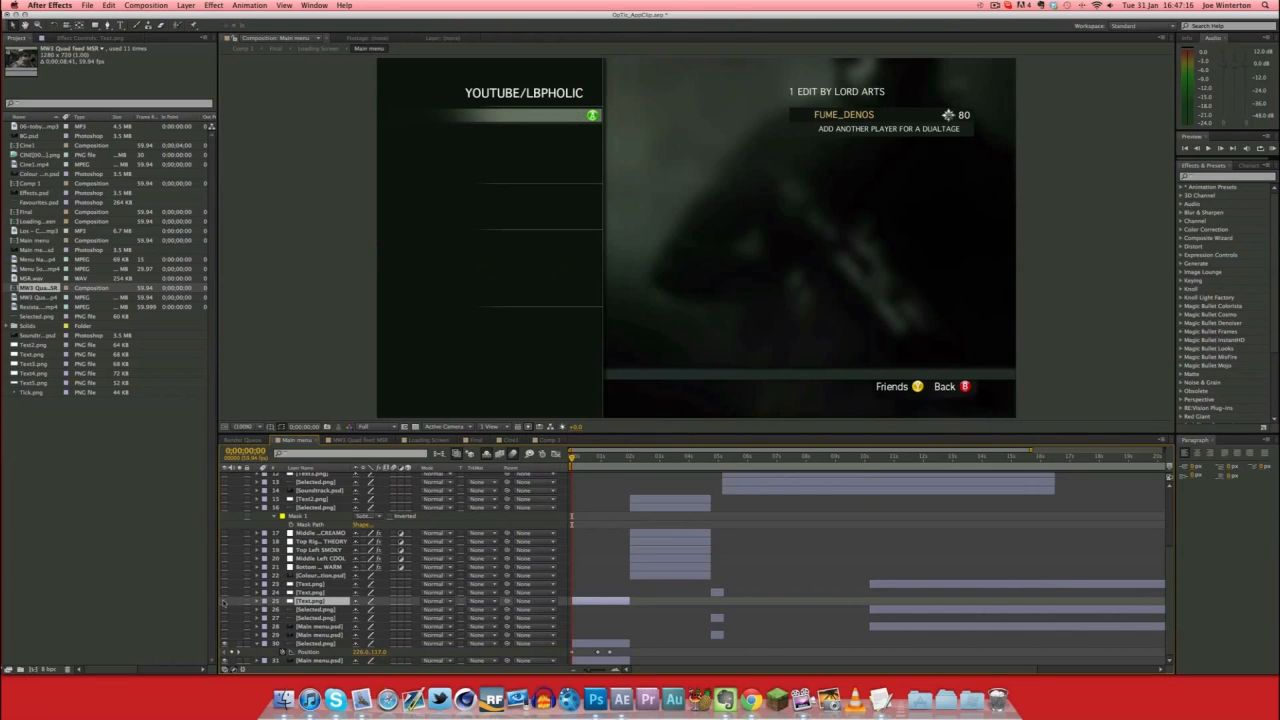
pyautogui.click(225, 601)
pyautogui.click(225, 601)
pyautogui.click(225, 601)
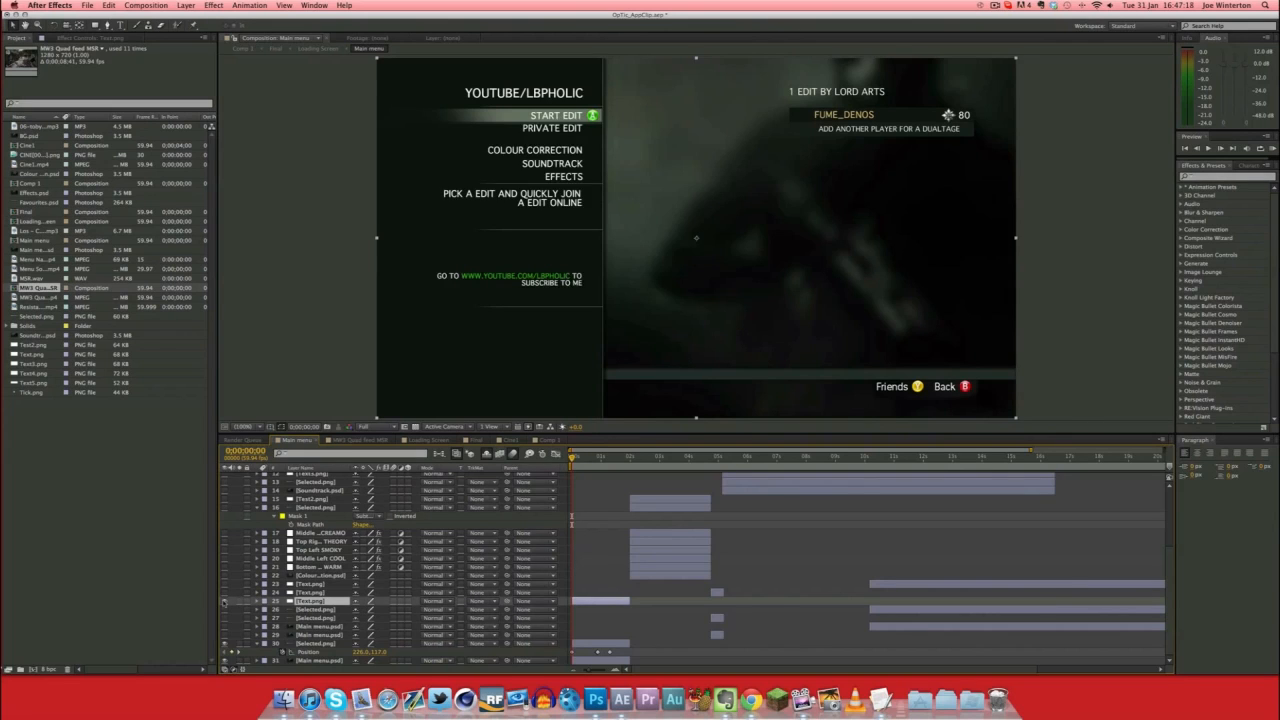
pyautogui.click(225, 601)
pyautogui.click(225, 601)
# Toggle the visibility of the layer 30 Selected.png and the layer 31 Main menu.psd to inspect what each contributes.
pyautogui.click(336, 644)
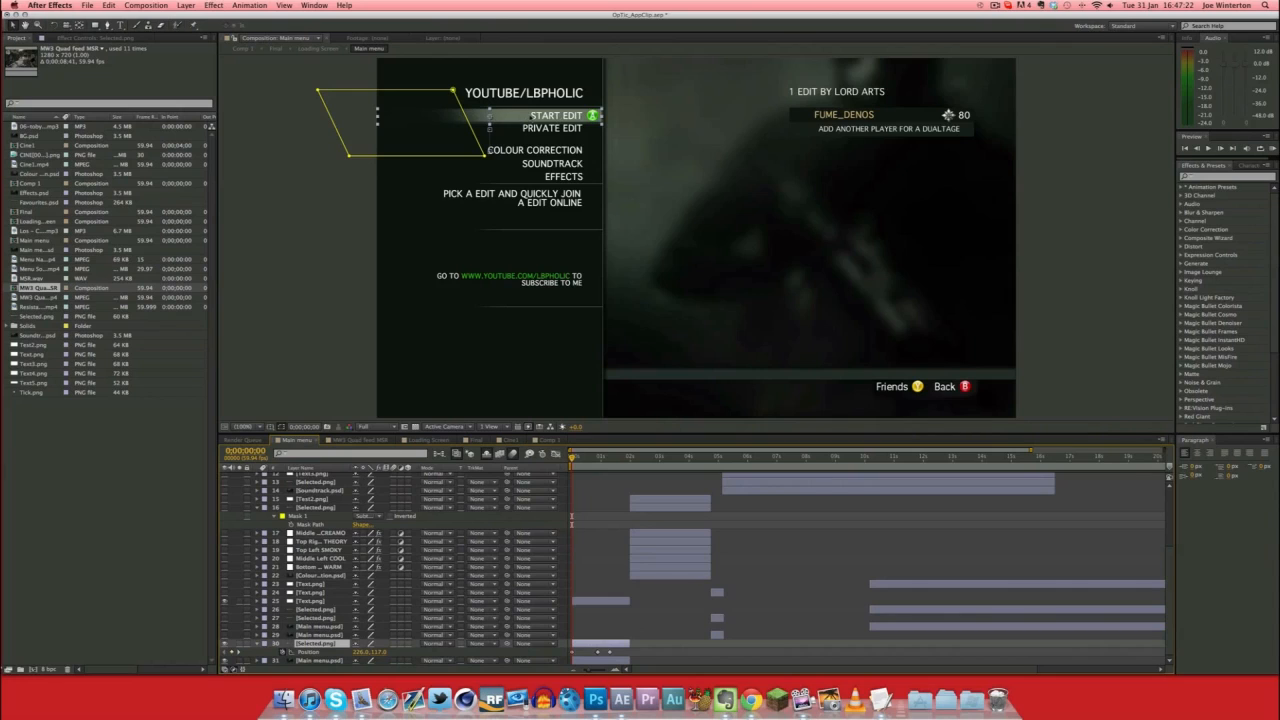
pyautogui.click(226, 644)
pyautogui.click(226, 644)
pyautogui.click(226, 661)
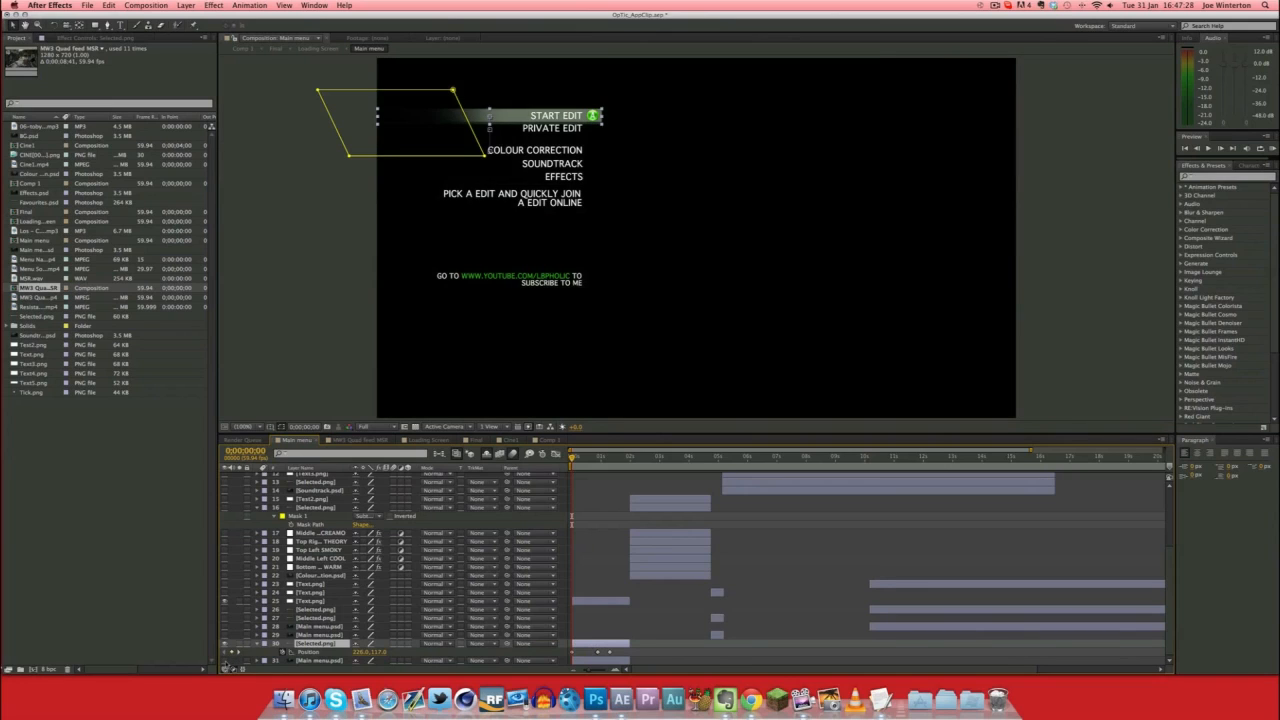
pyautogui.click(226, 661)
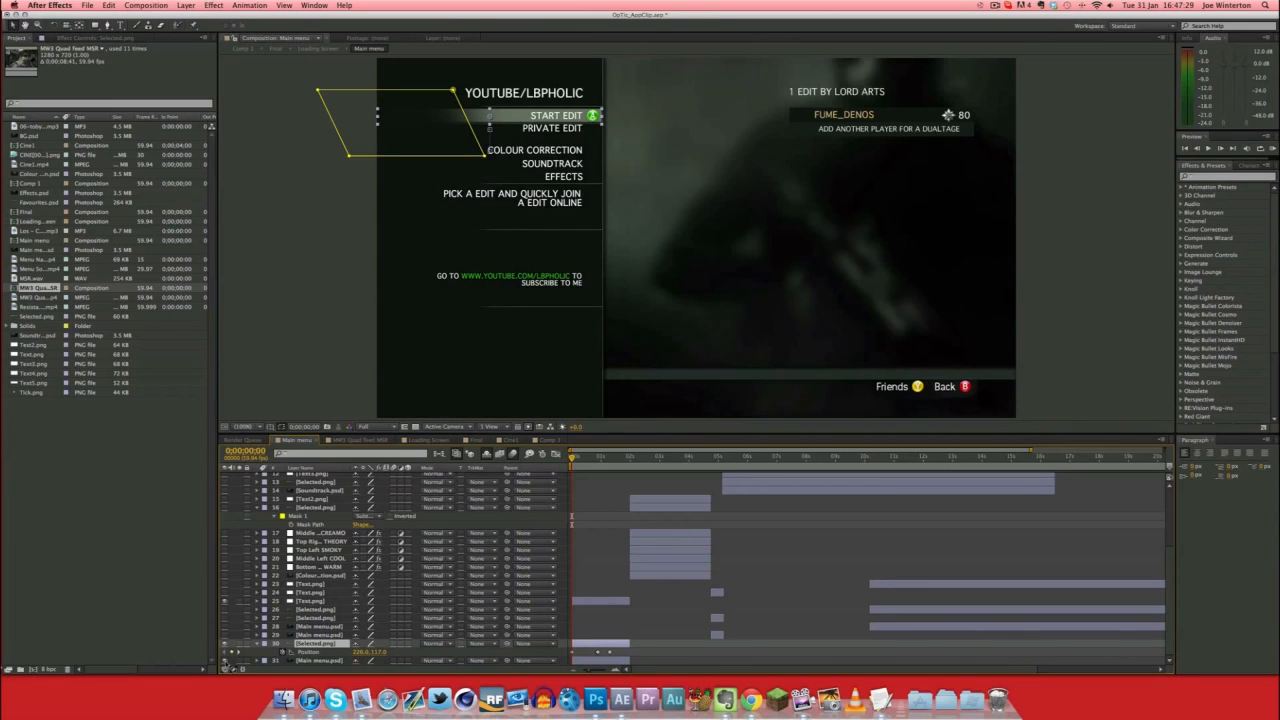
# Hide the layer 25 Text.png and the layer 30 Selected.png, leaving only the menu background on, and clear the layer selection.
pyautogui.click(226, 601)
pyautogui.click(226, 644)
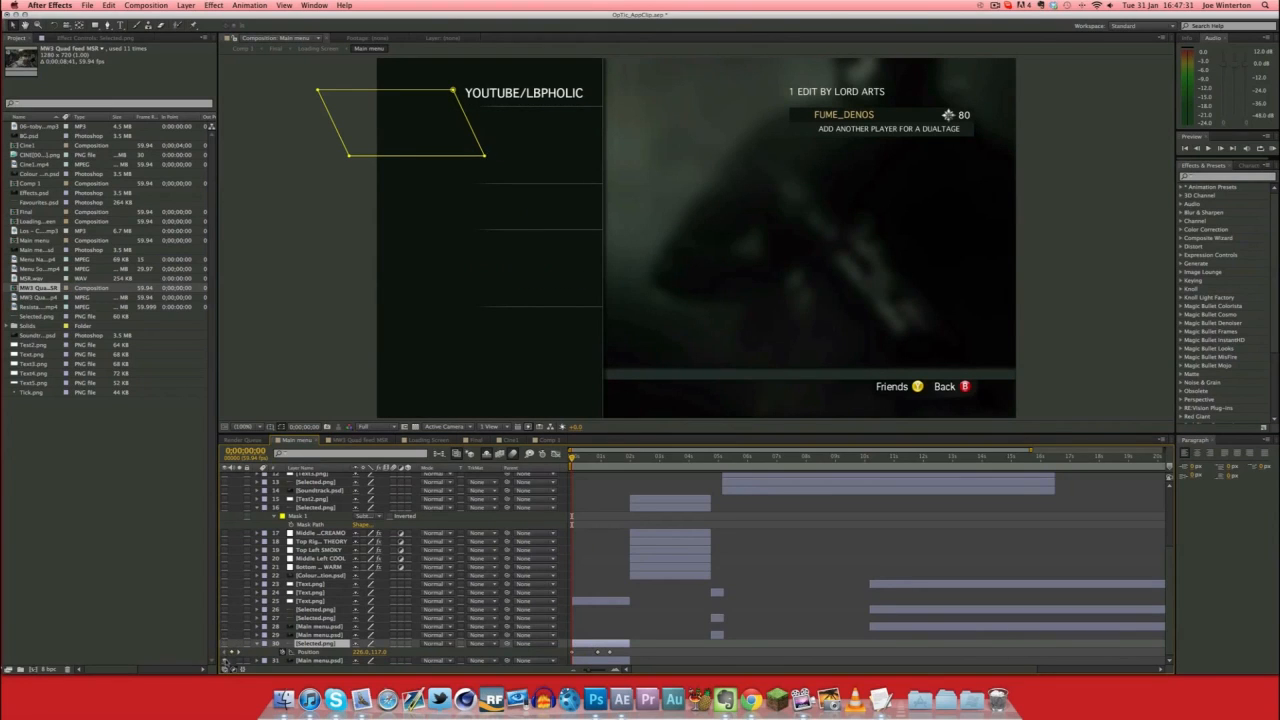
pyautogui.click(266, 299)
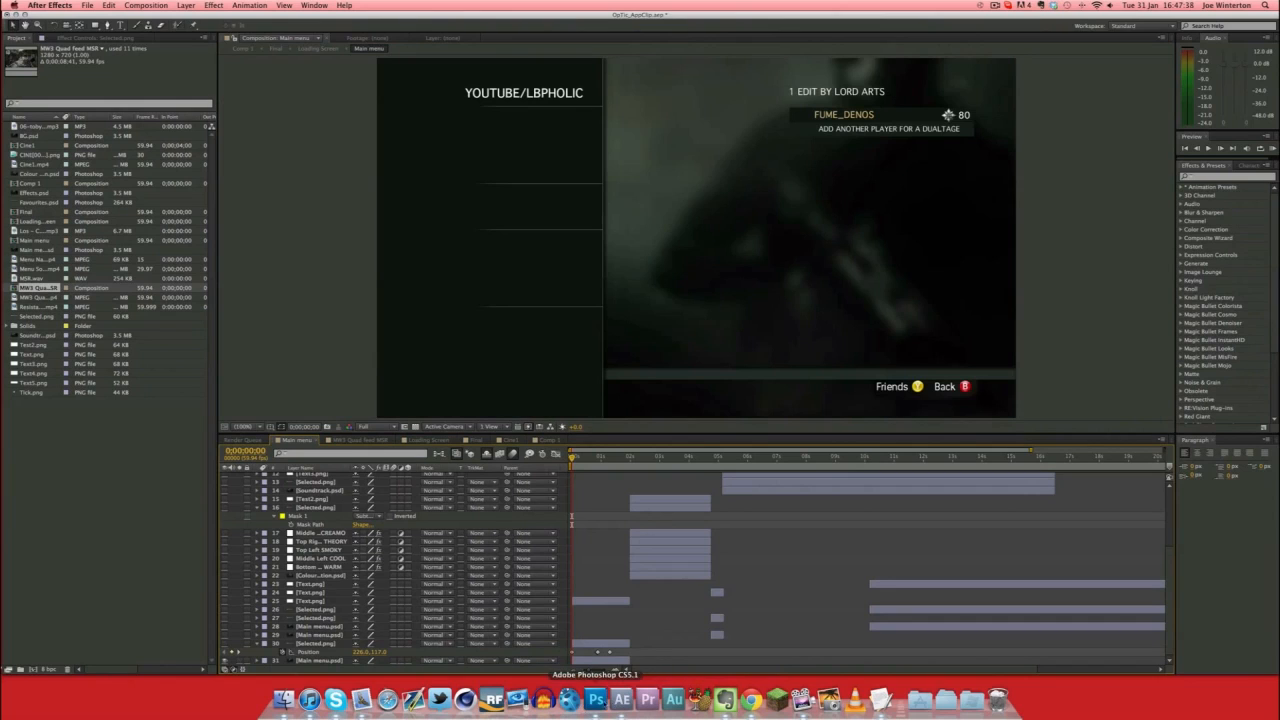
# Switch to Photoshop, bring the BG.psd document to the front and move its window below the header of the composition preview.
pyautogui.click(596, 697)
pyautogui.click(327, 5)
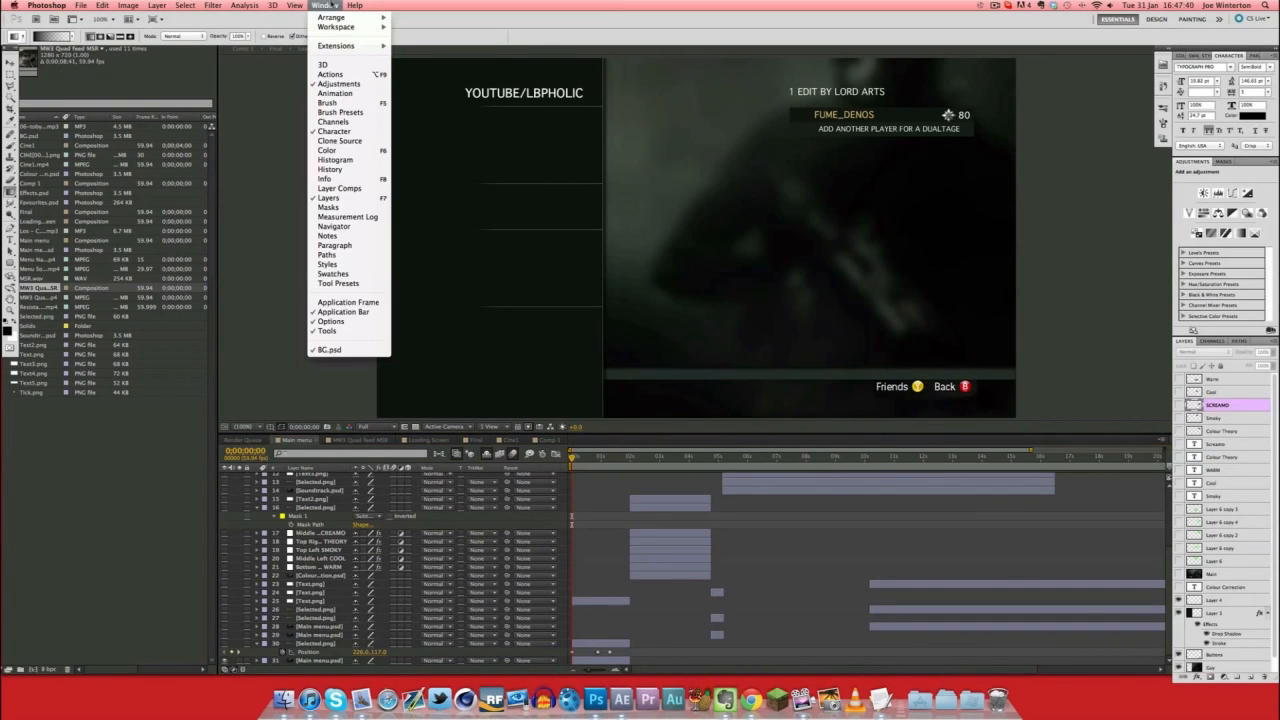
pyautogui.click(330, 349)
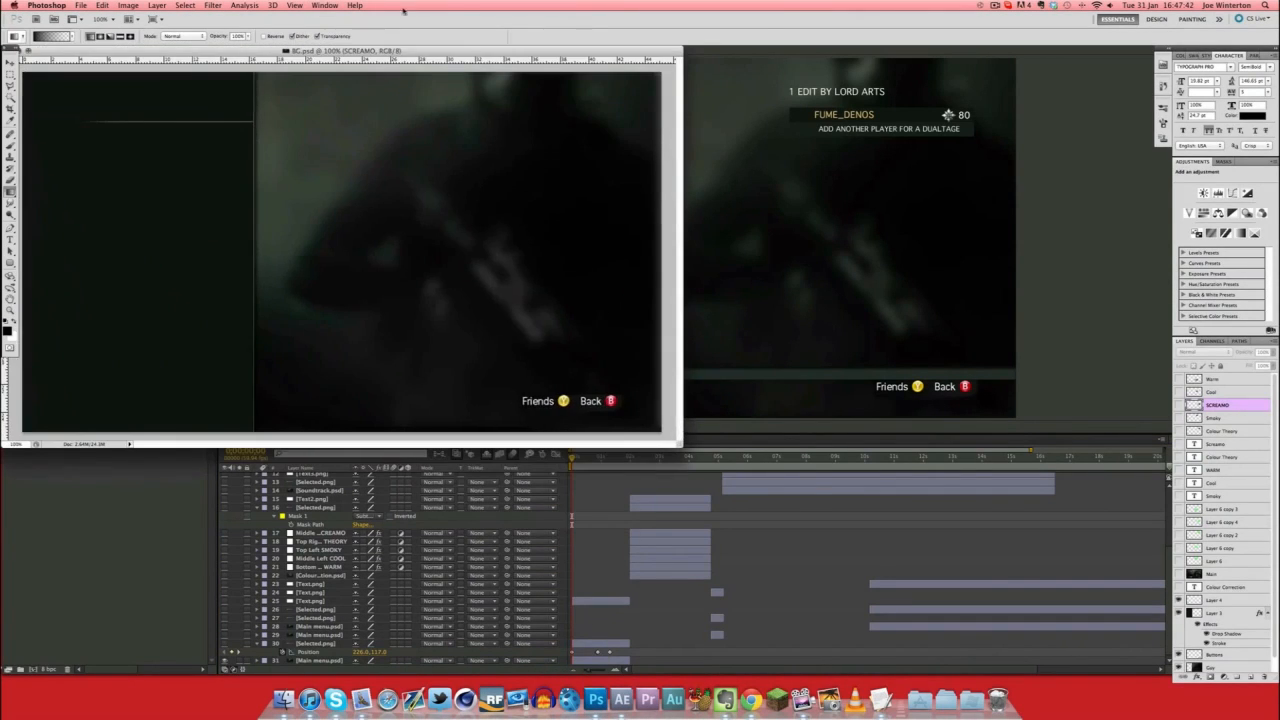
pyautogui.moveTo(439, 50); pyautogui.dragTo(758, 176)
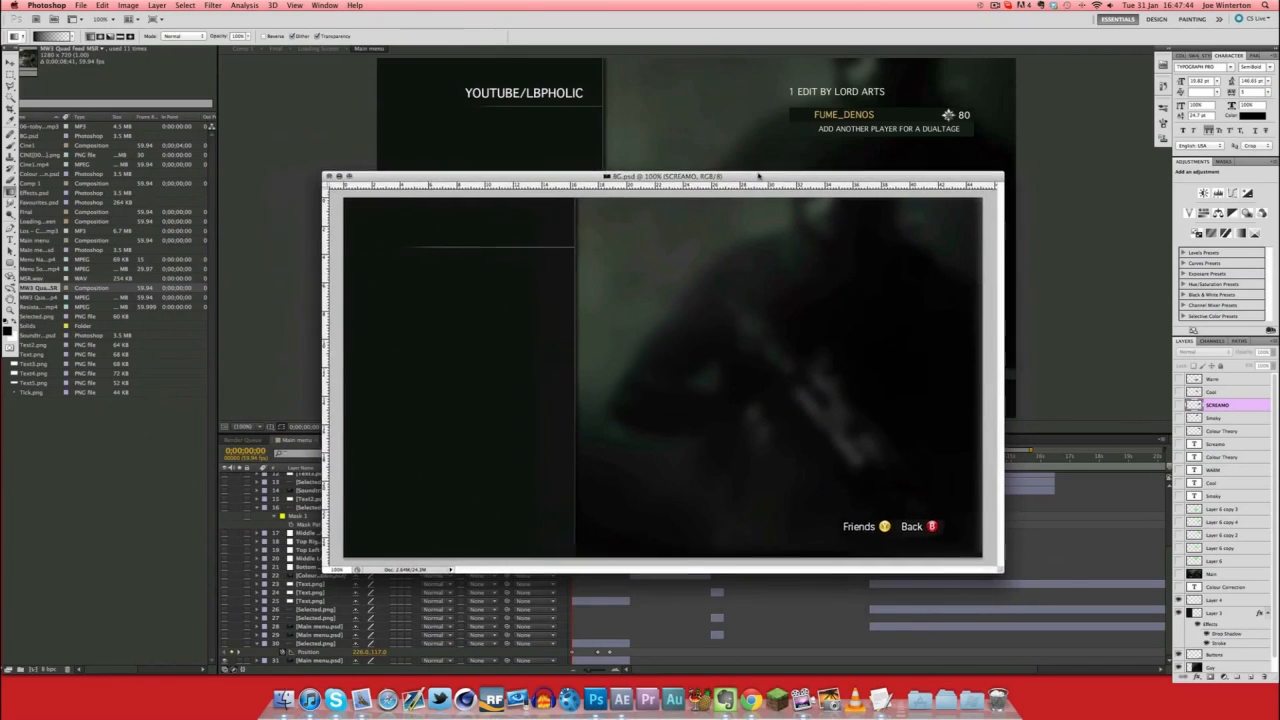
pyautogui.click(748, 168)
pyautogui.click(596, 699)
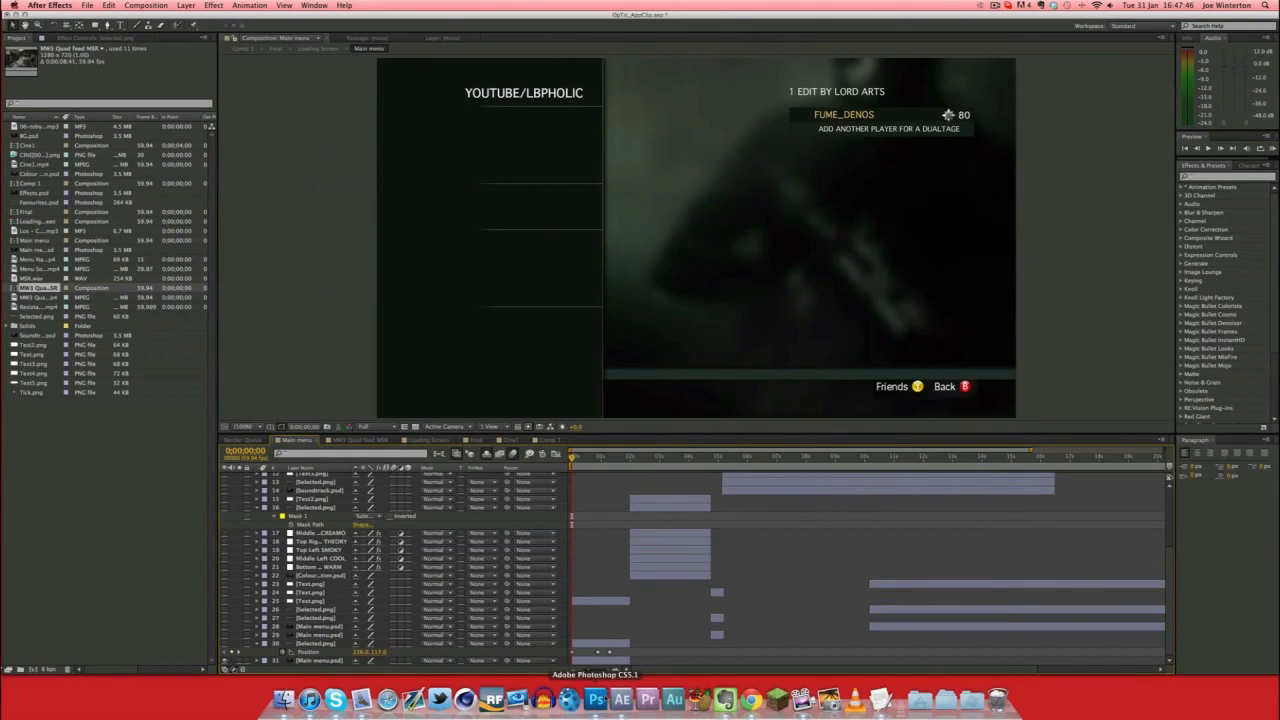
pyautogui.moveTo(651, 168); pyautogui.dragTo(601, 134)
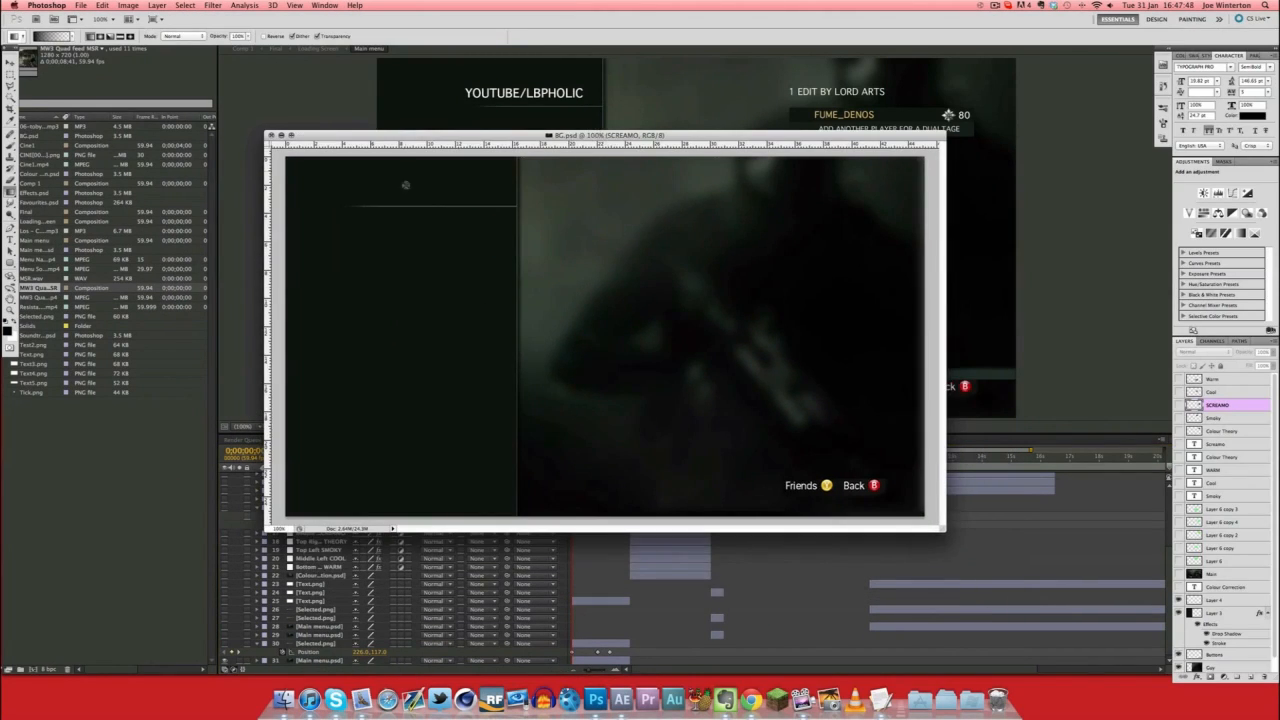
pyautogui.moveTo(515, 135); pyautogui.dragTo(594, 255)
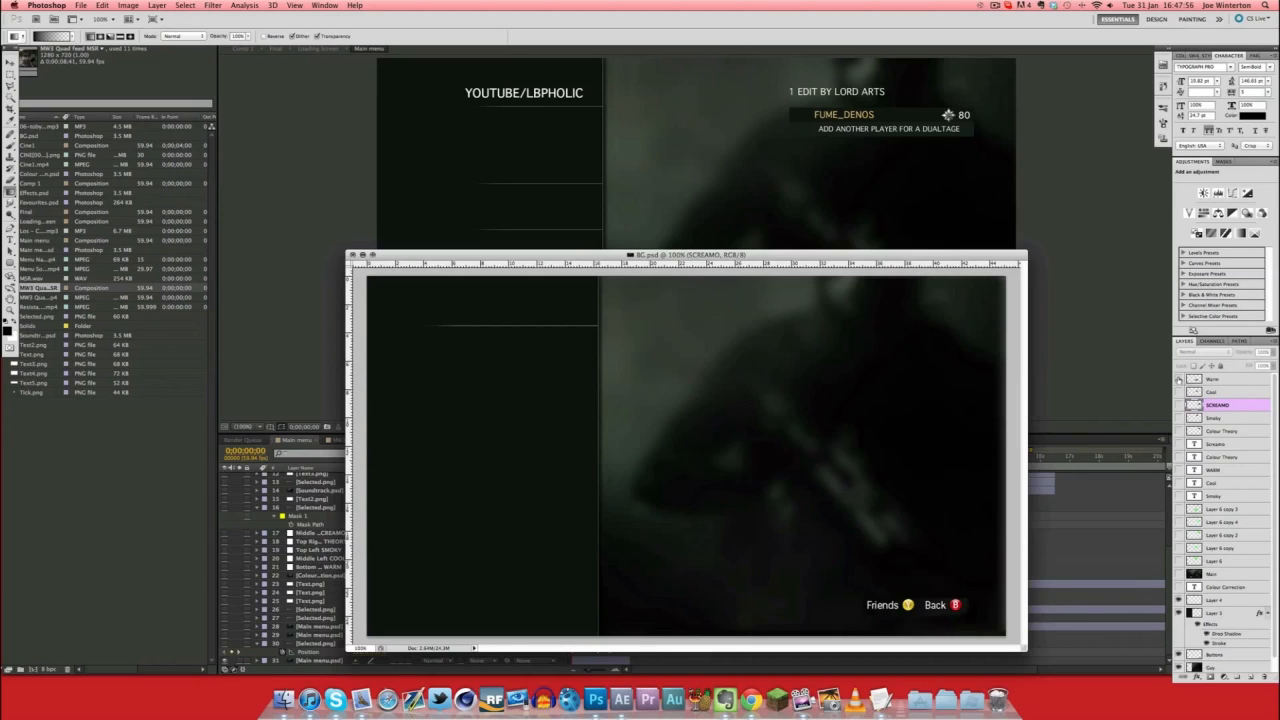
# Show the five colour-style text labels, the green Layer 6 rectangles and the thumbnail layers from Warm to Colour Theory in BG.psd.
pyautogui.moveTo(1178, 380); pyautogui.dragTo(1180, 496)
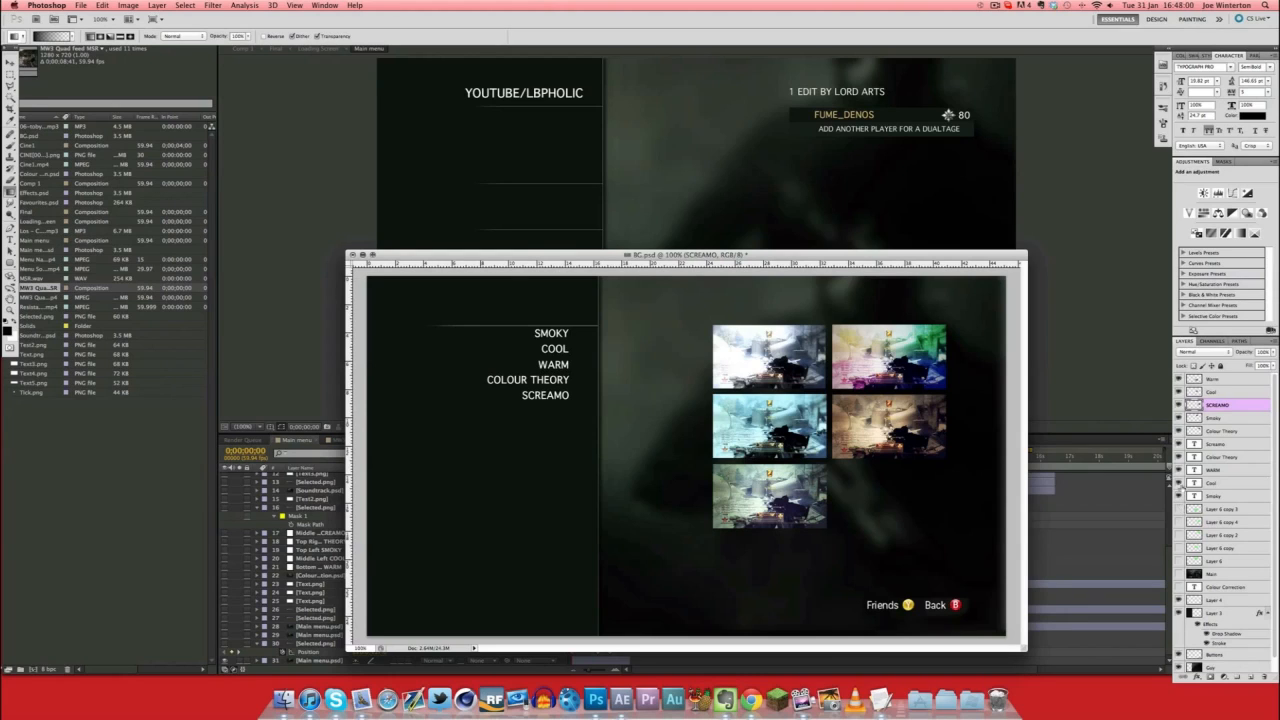
pyautogui.moveTo(1180, 432); pyautogui.dragTo(1180, 379)
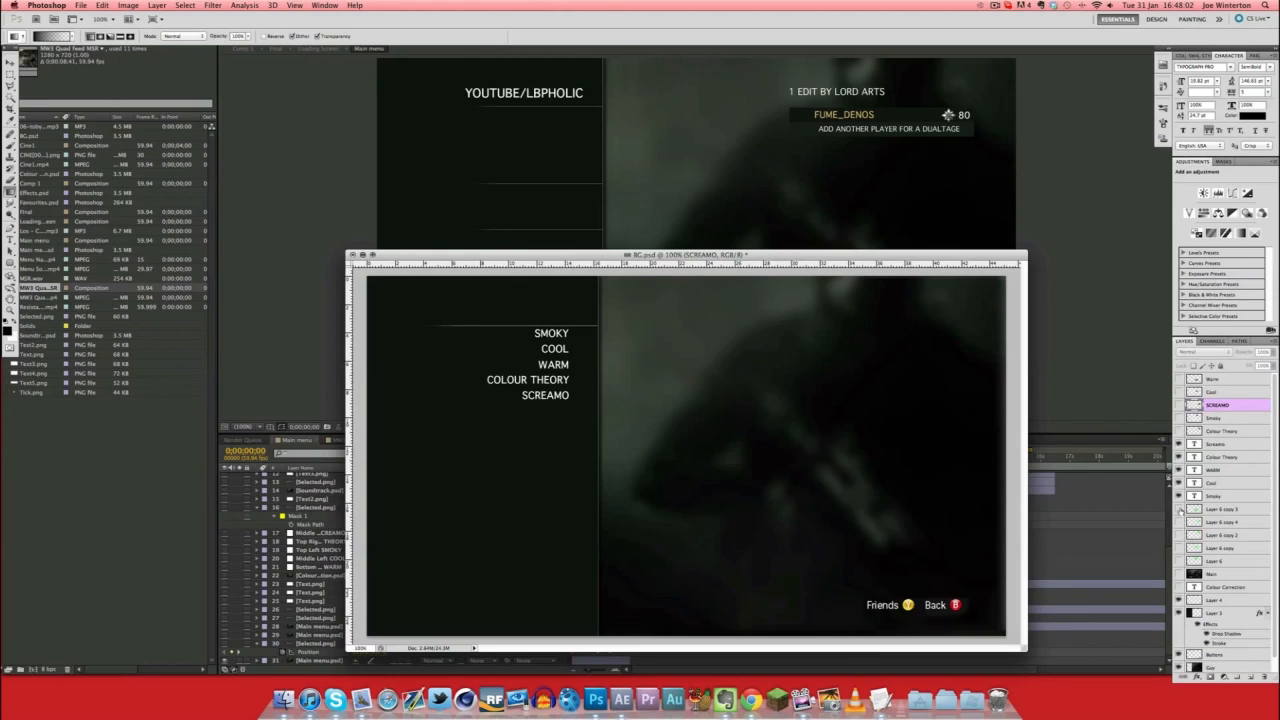
pyautogui.moveTo(1180, 510); pyautogui.dragTo(1180, 562)
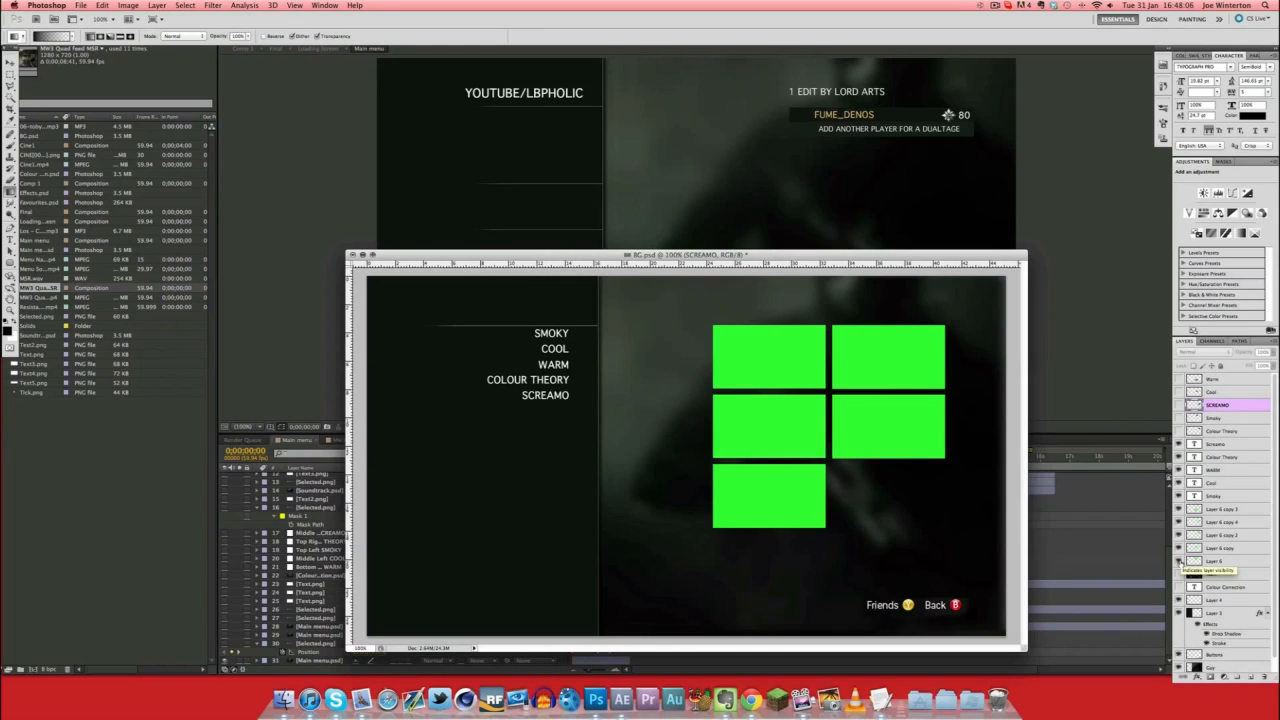
pyautogui.click(1180, 379)
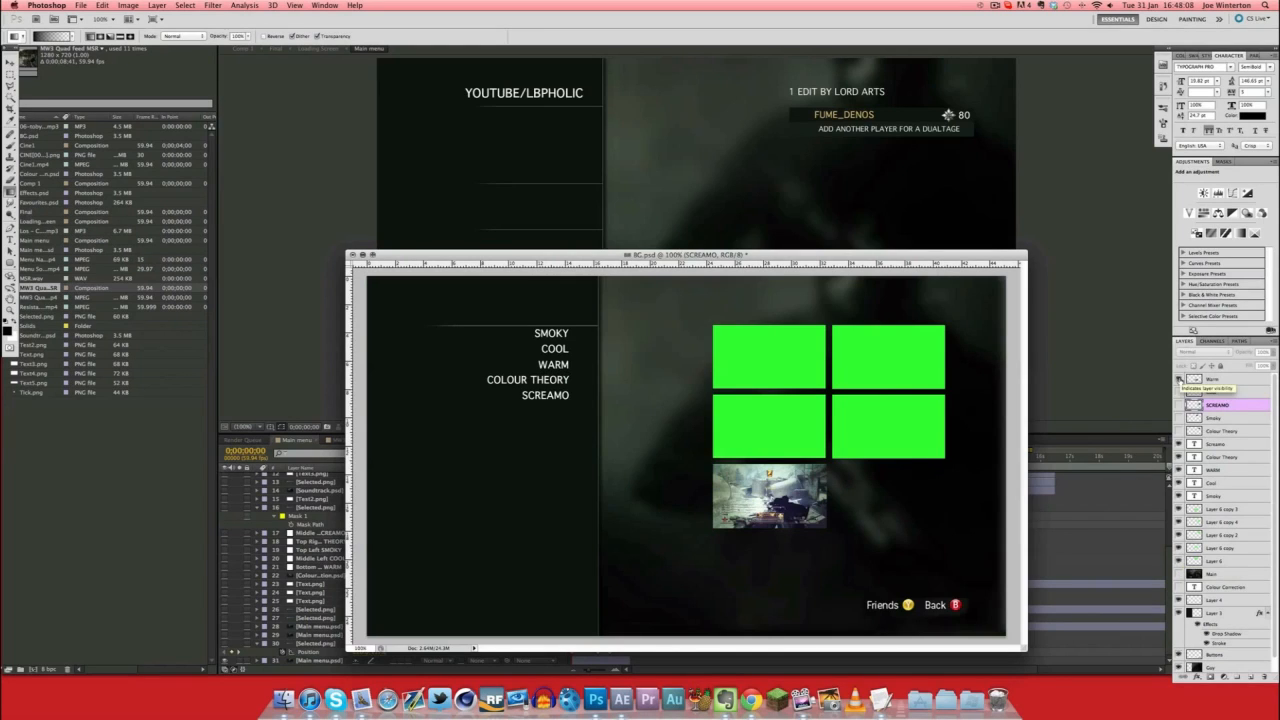
pyautogui.click(1180, 380)
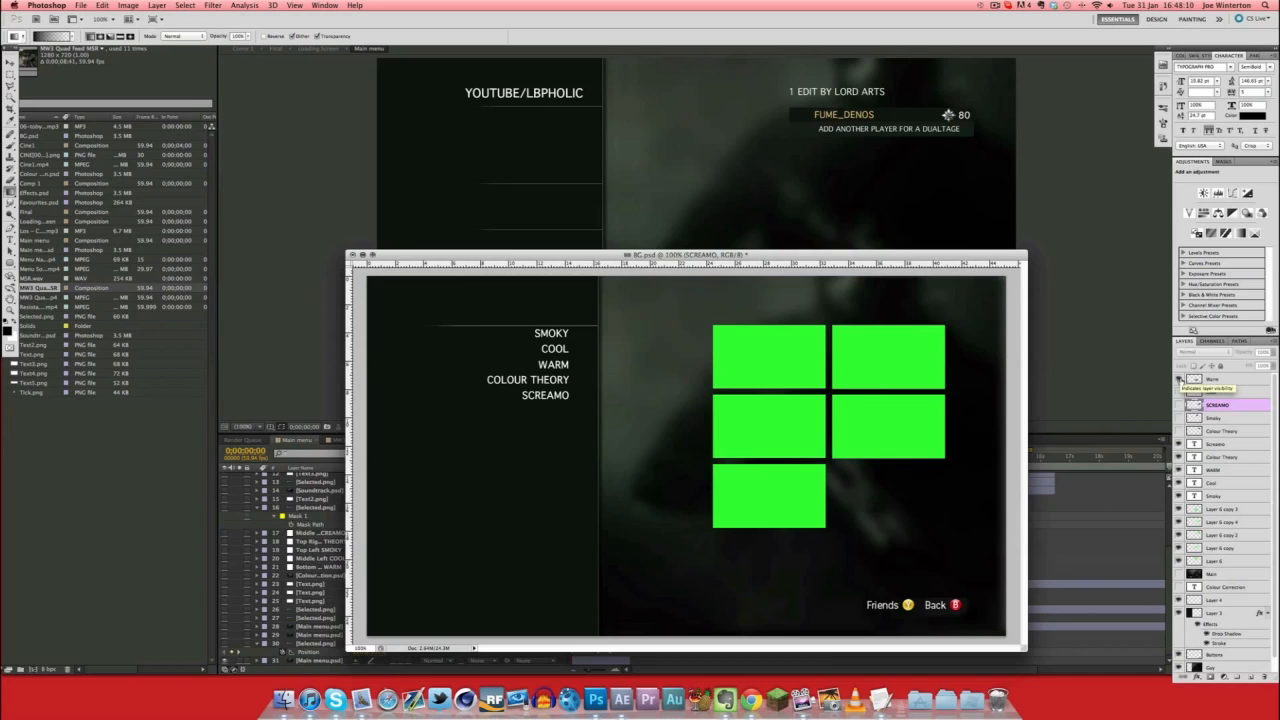
pyautogui.moveTo(1180, 380); pyautogui.dragTo(1180, 431)
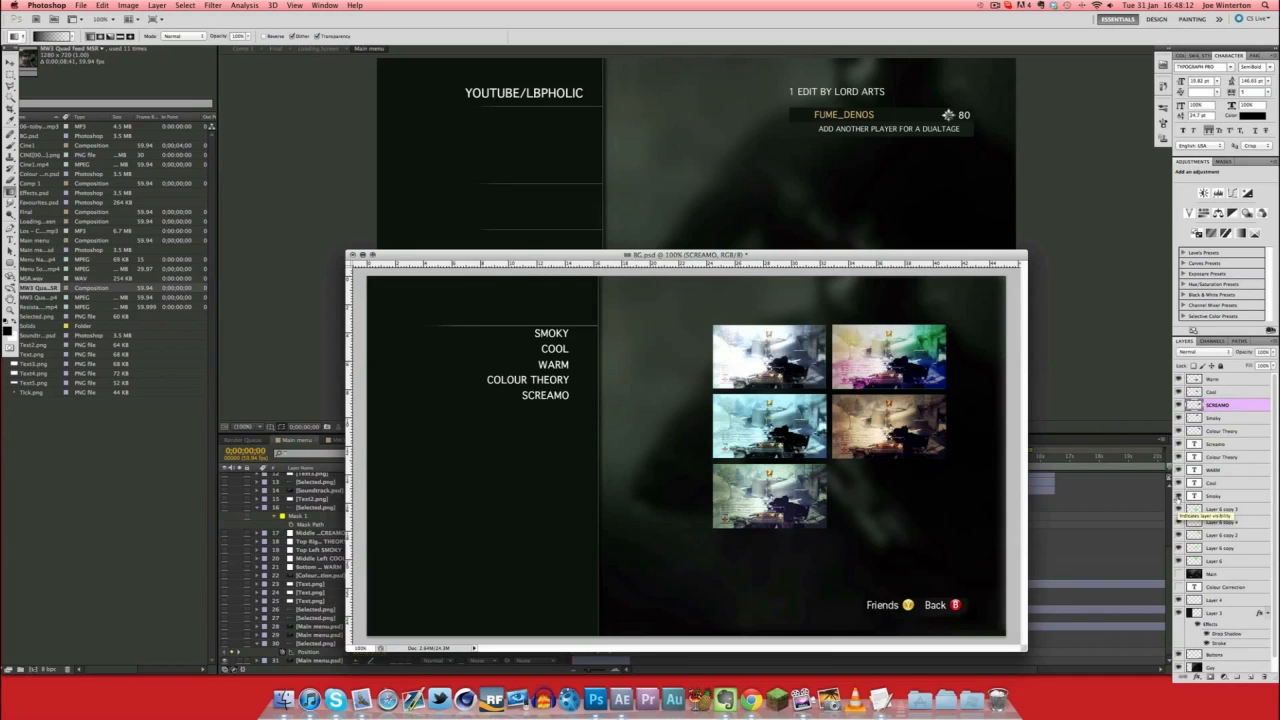
# Hide the green Layer 6 rectangles and move the Main layer to the top of the layer stack.
pyautogui.moveTo(1179, 509); pyautogui.dragTo(1222, 378)
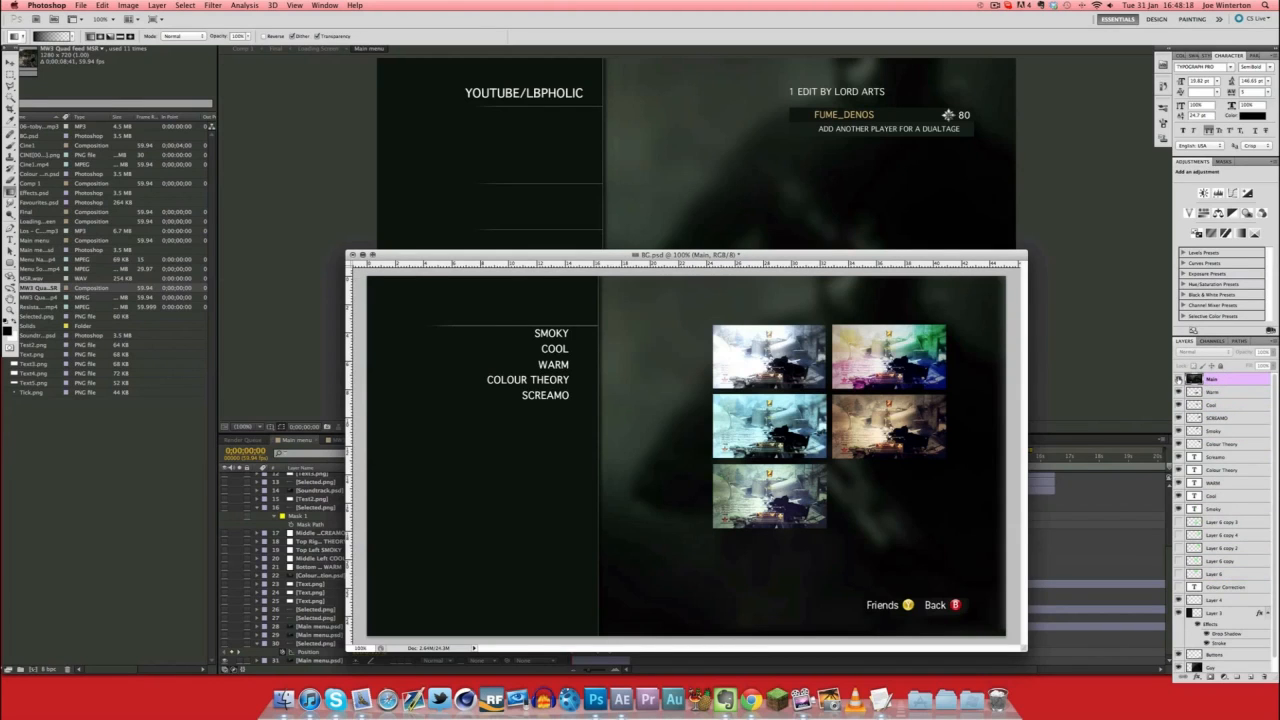
# Toggle the Main layer on and off to compare the original Custom Classes menu with the edited design, leaving it hidden.
pyautogui.click(1179, 380)
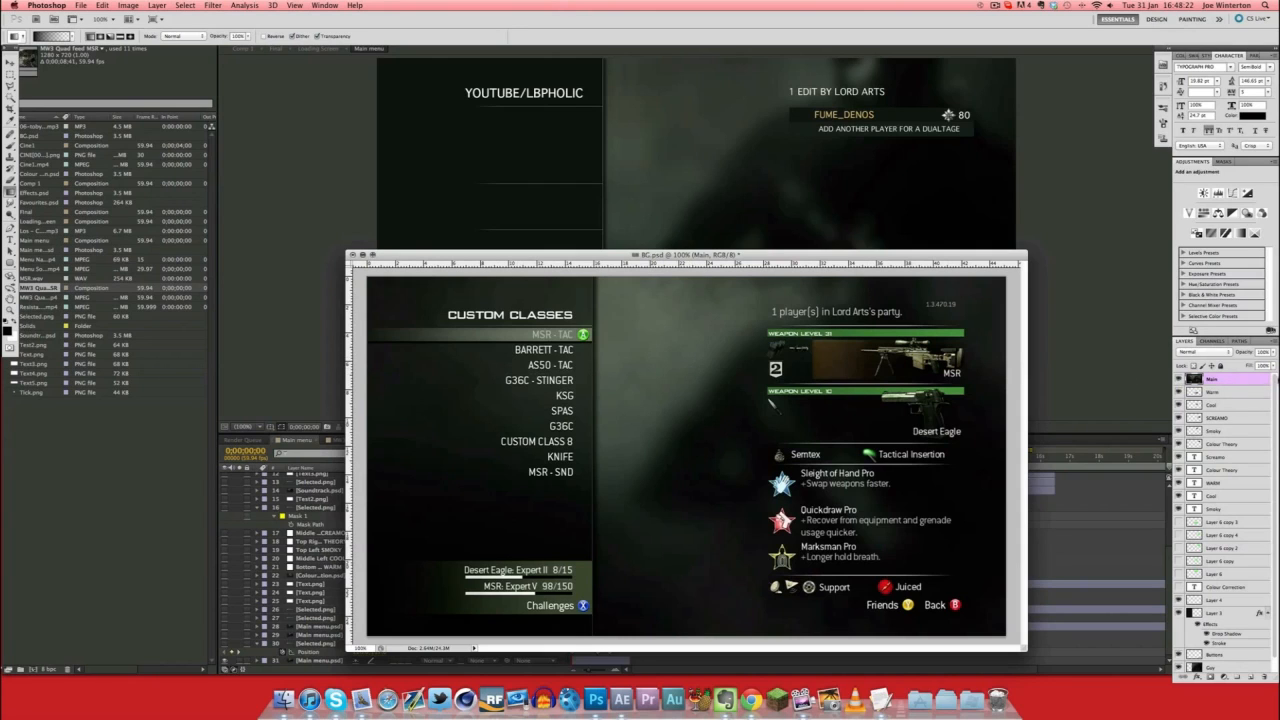
pyautogui.click(1179, 380)
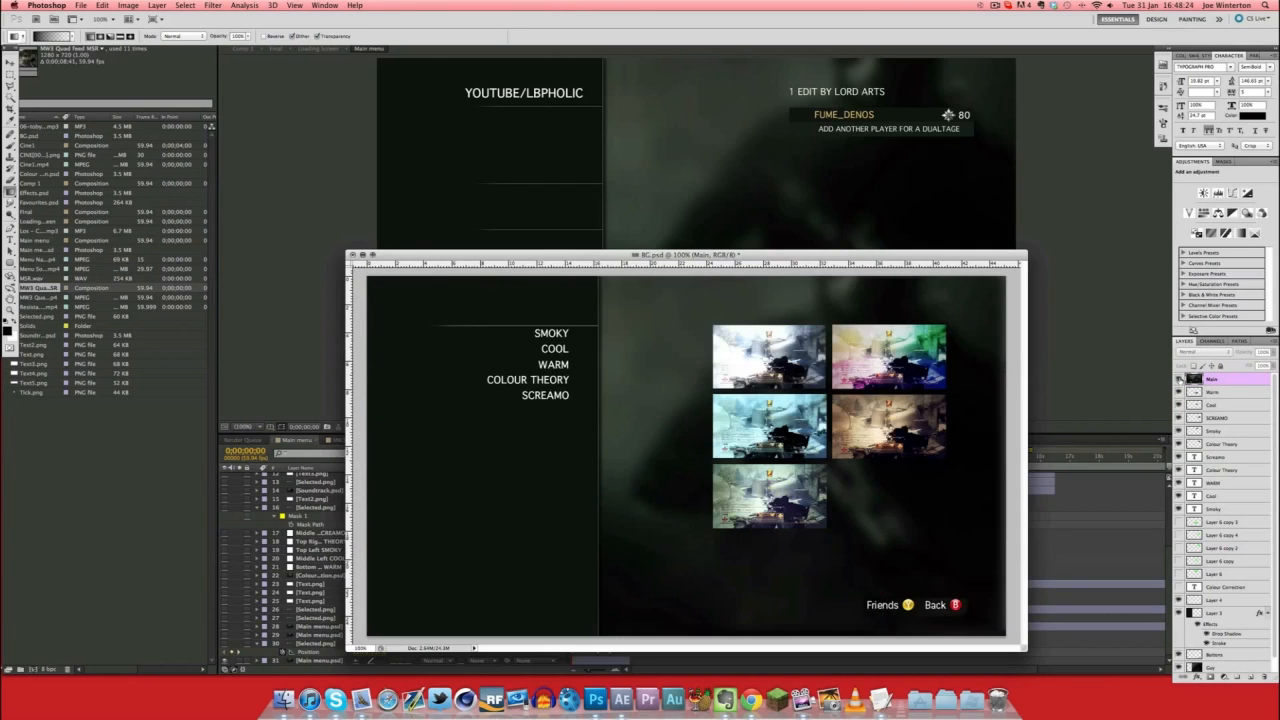
pyautogui.click(1179, 380)
pyautogui.click(1179, 380)
pyautogui.click(1179, 380)
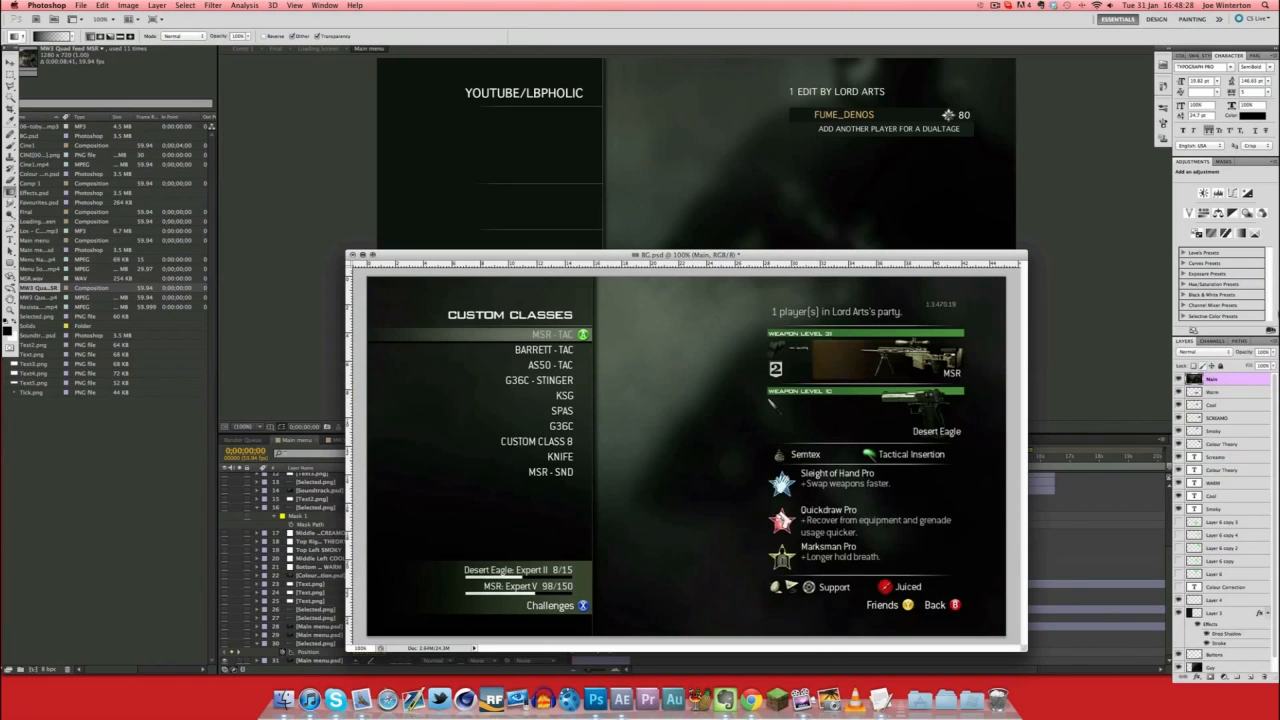
pyautogui.click(1179, 380)
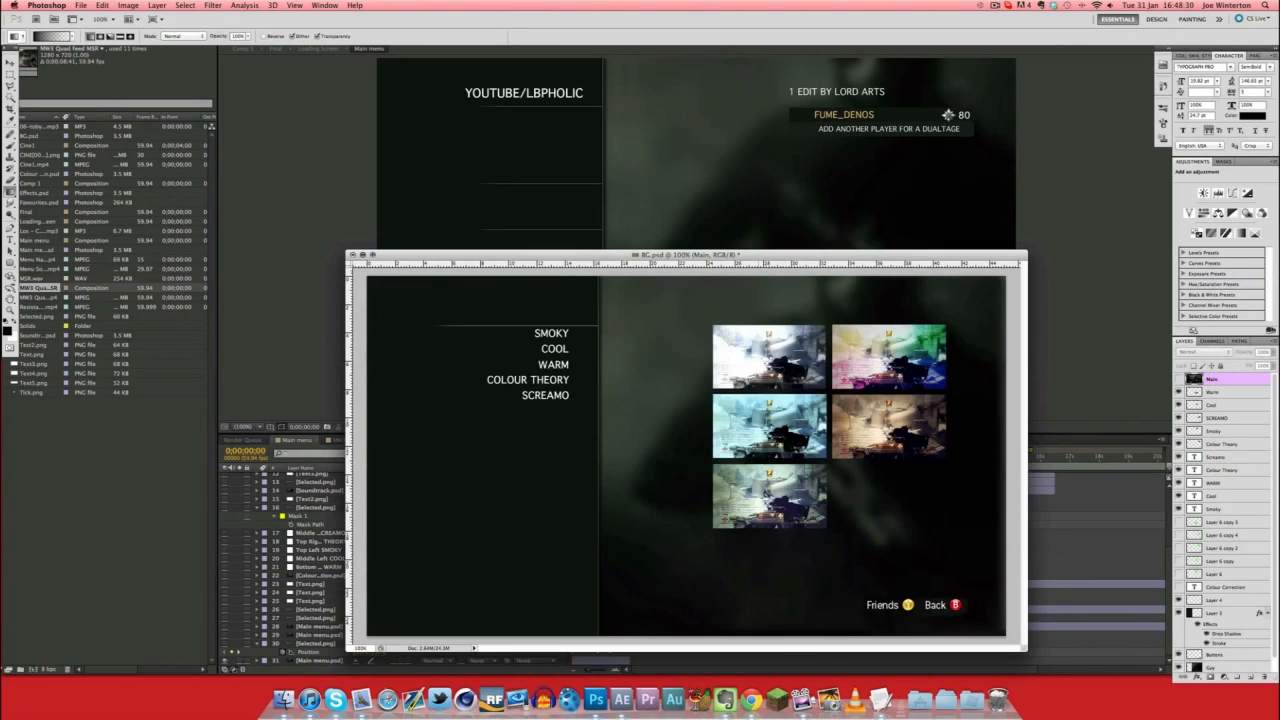
# Show the Colour Correction title text layer and toggle Layer 4 to check the divider line beneath the title.
pyautogui.scroll(-1, 1214, 526)
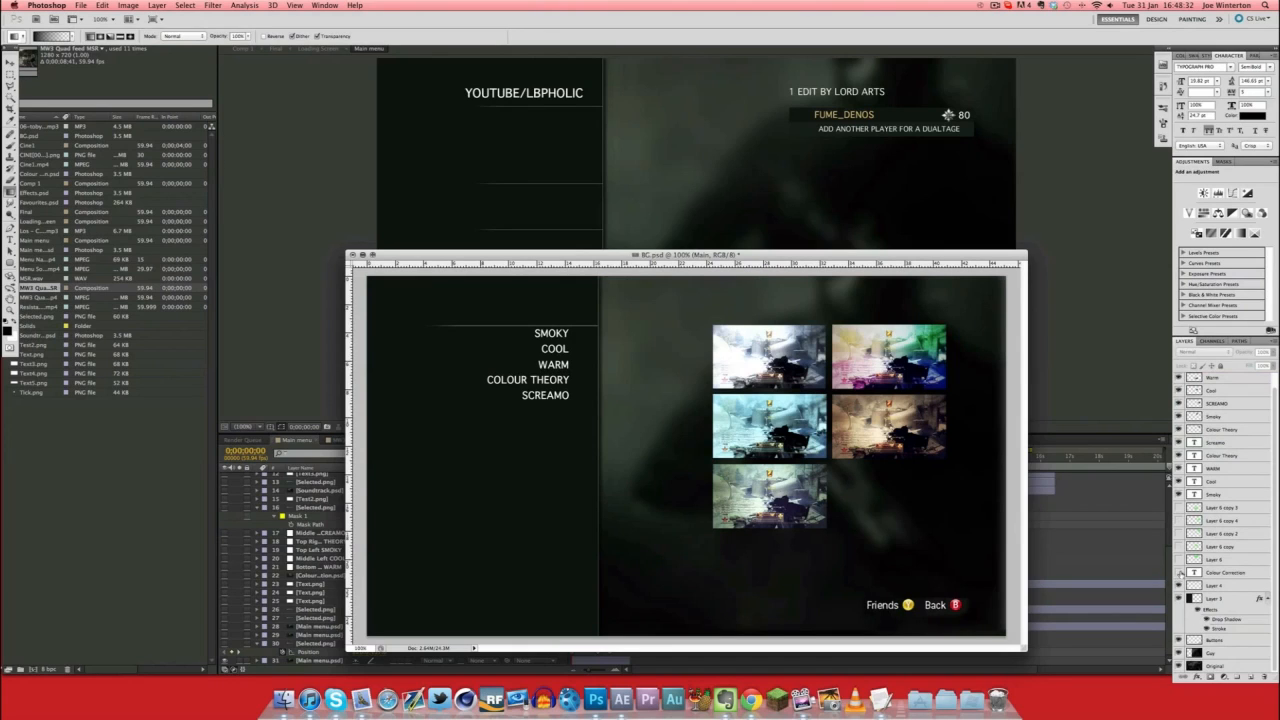
pyautogui.click(1179, 573)
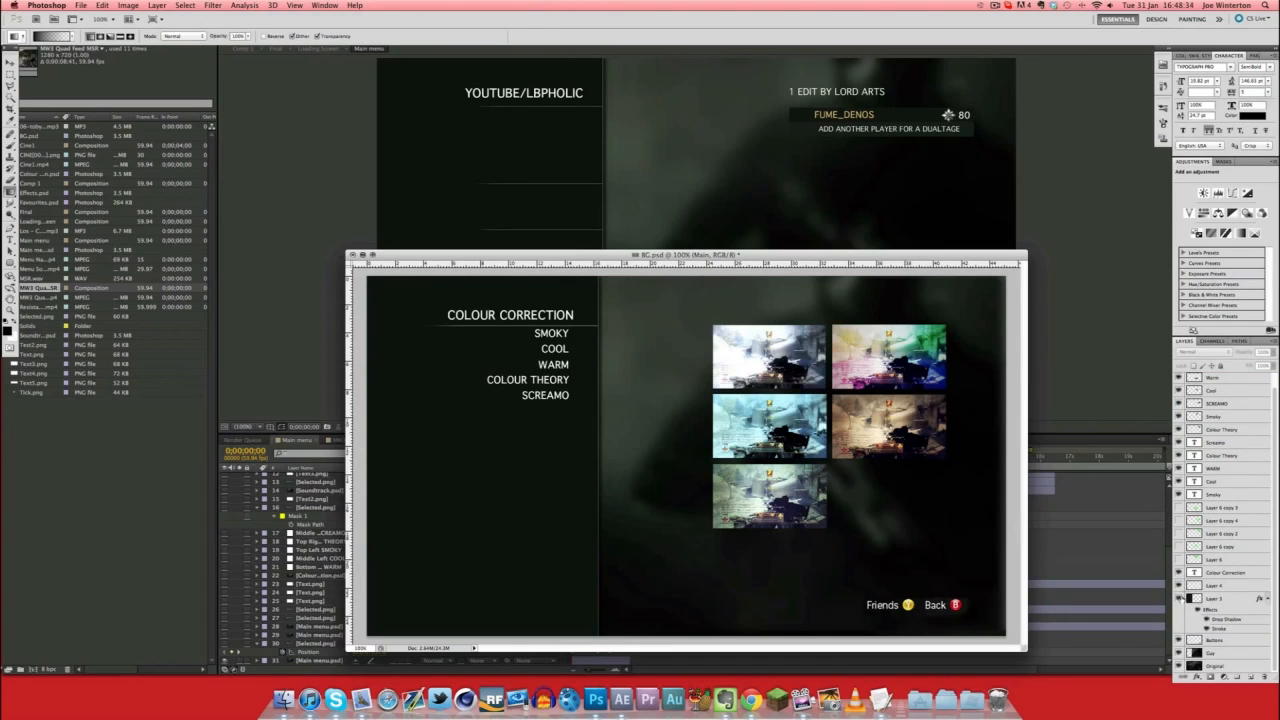
pyautogui.click(1180, 586)
pyautogui.click(1180, 586)
pyautogui.click(1180, 586)
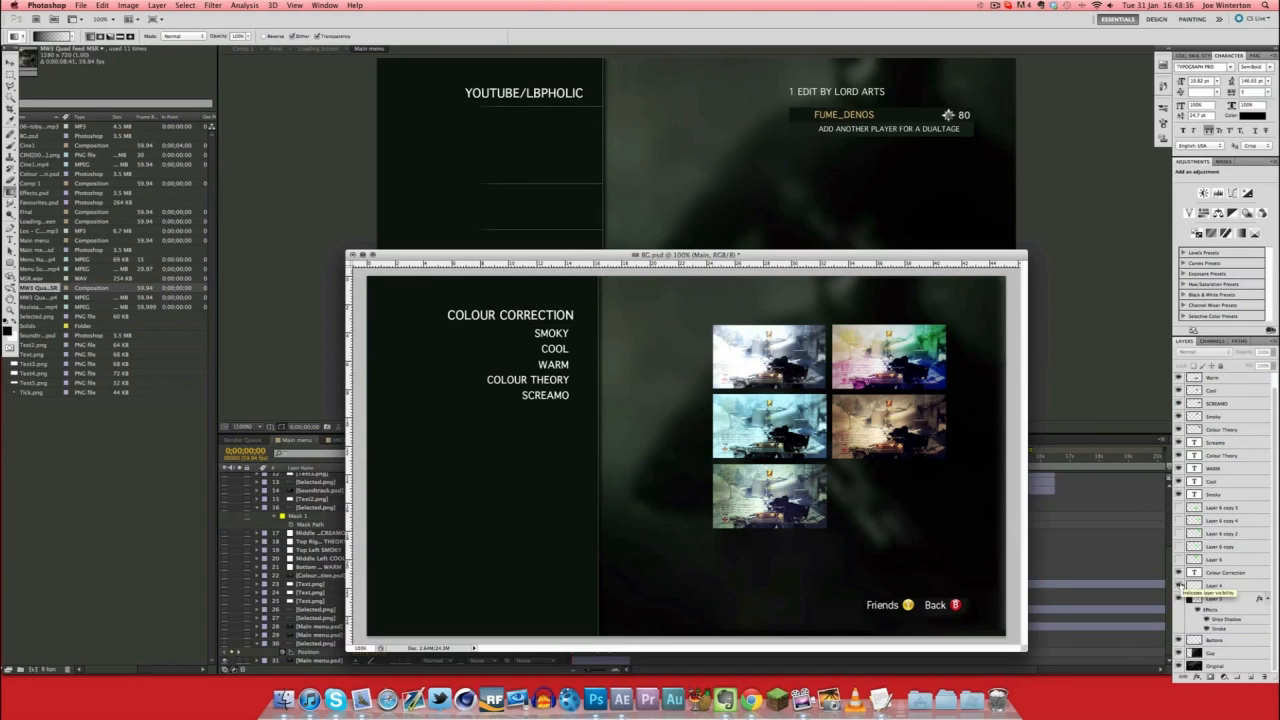
pyautogui.click(1180, 586)
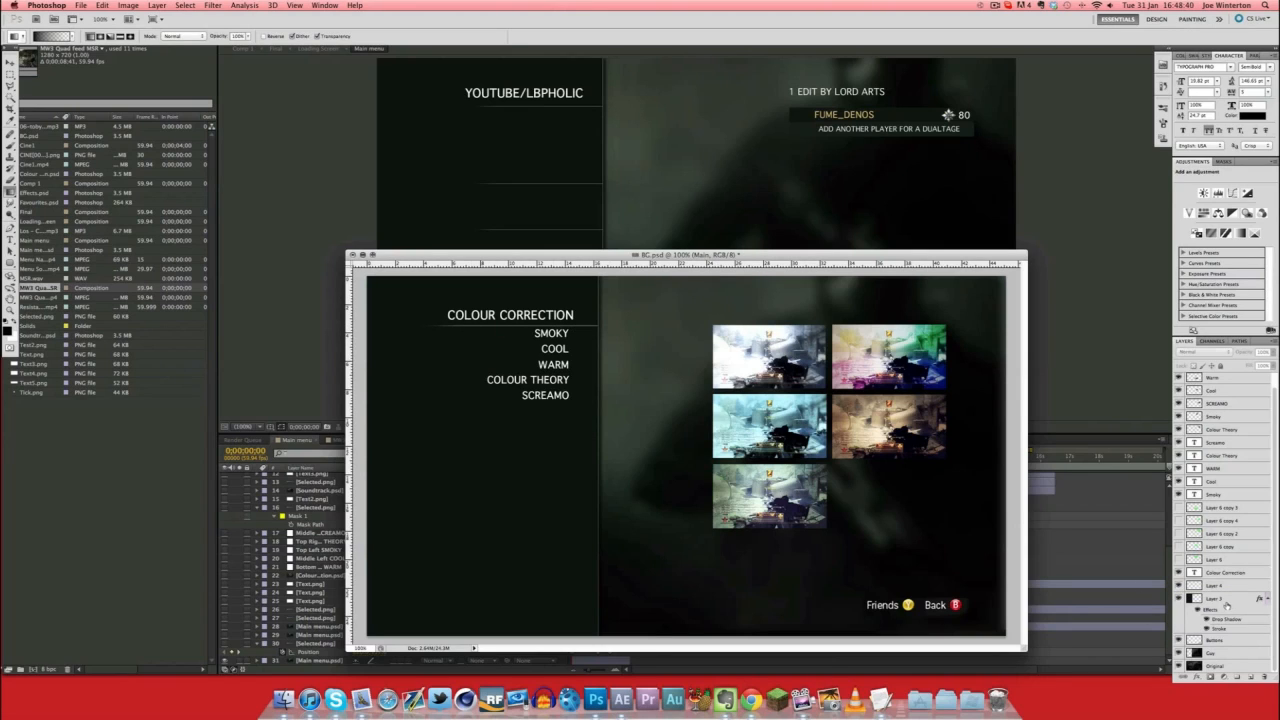
# Select Layer 3 and toggle it off and on to compare its plain side panel with the Xbox Live menu underneath.
pyautogui.click(1226, 600)
pyautogui.click(1179, 598)
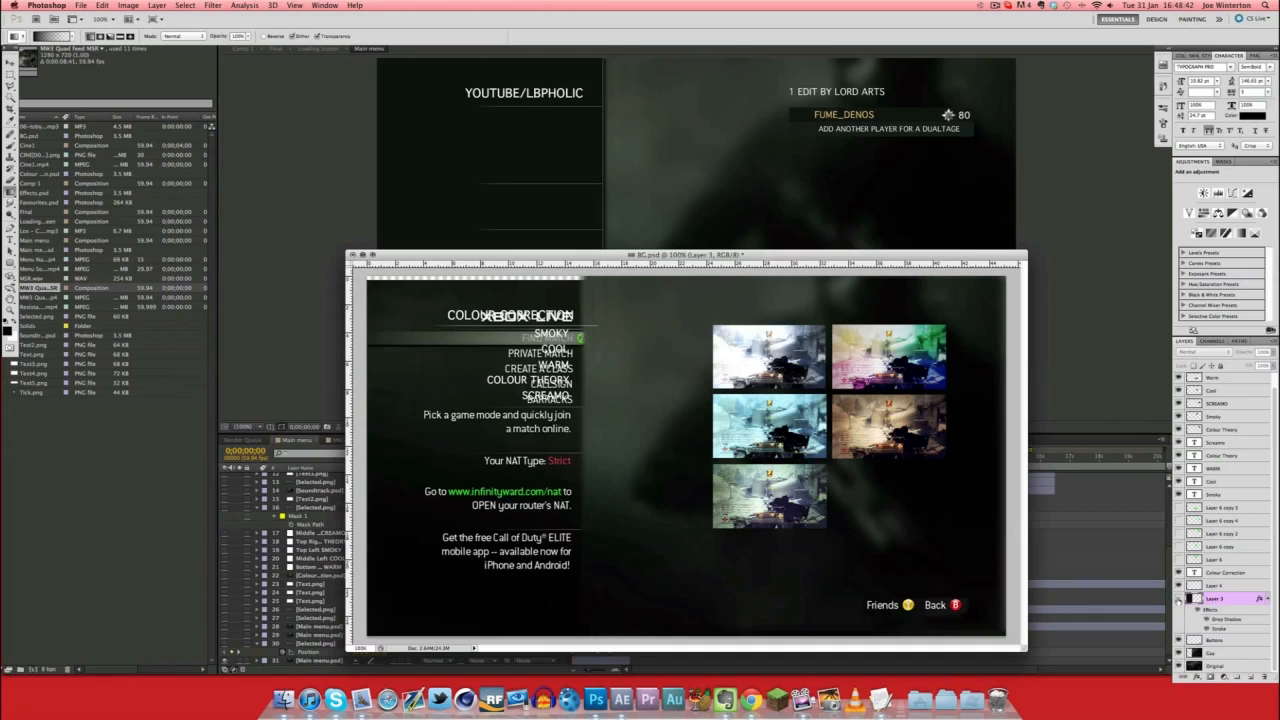
pyautogui.click(1179, 598)
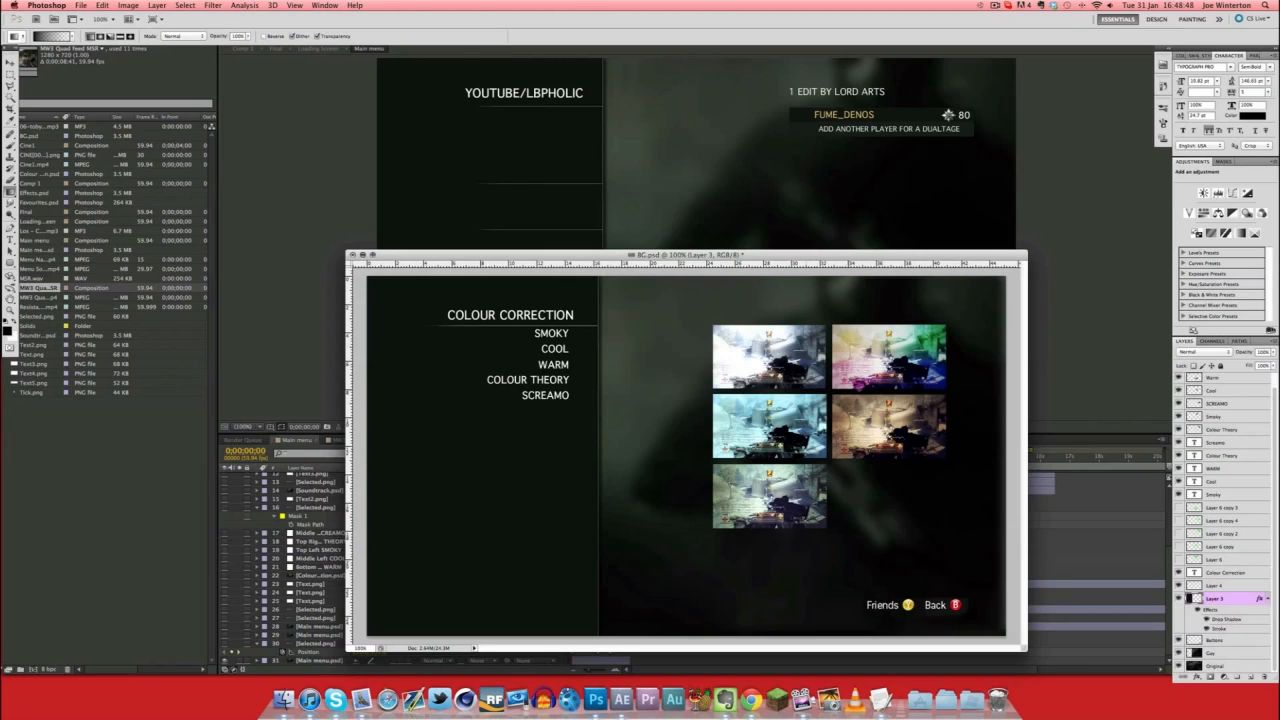
# Hide every layer in BG.psd above Original and select the Original layer, leaving only the Xbox Live menu screenshot on.
pyautogui.scroll(1, 1248, 517)
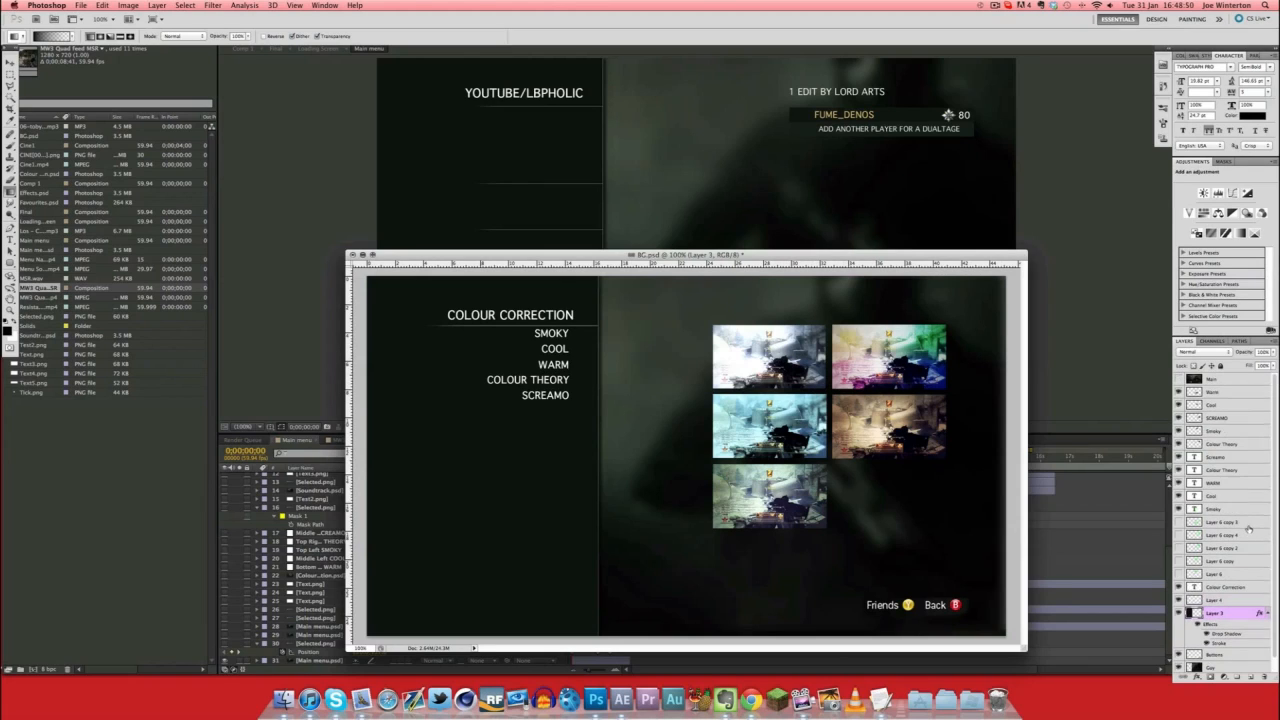
pyautogui.scroll(-1, 1183, 609)
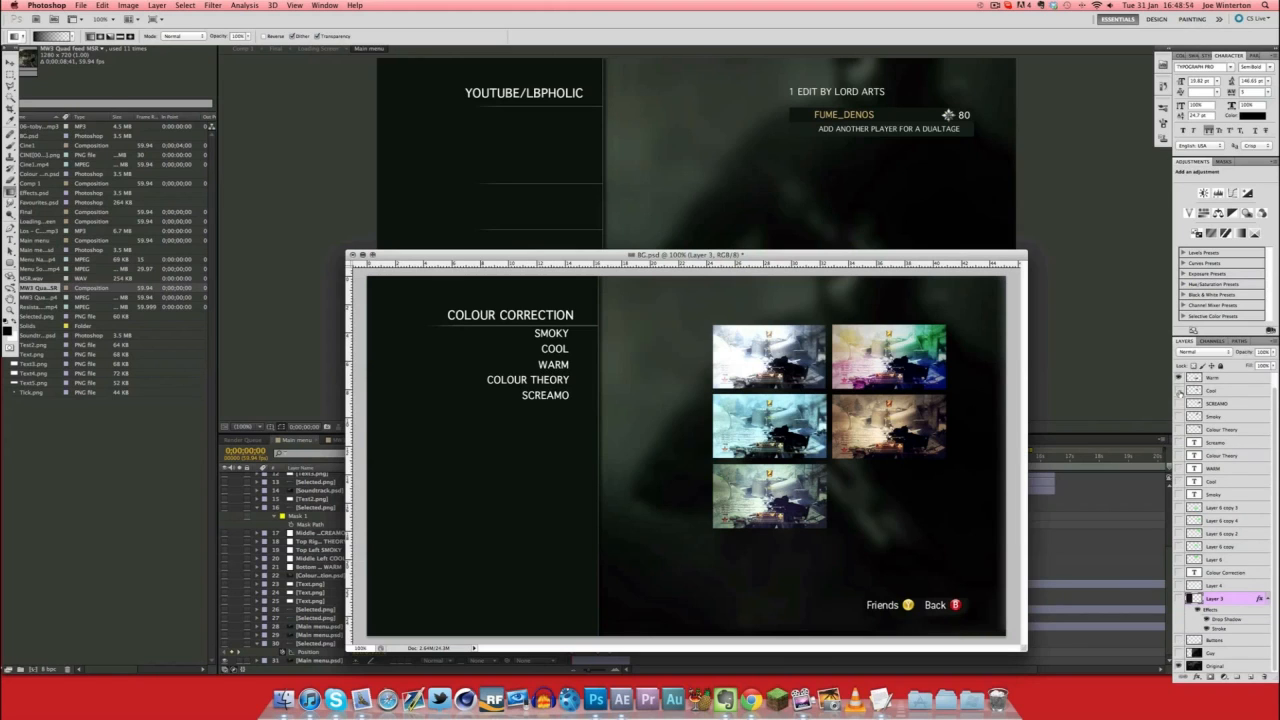
pyautogui.scroll(1, 1180, 400)
pyautogui.click(1179, 379)
pyautogui.scroll(-1, 1192, 448)
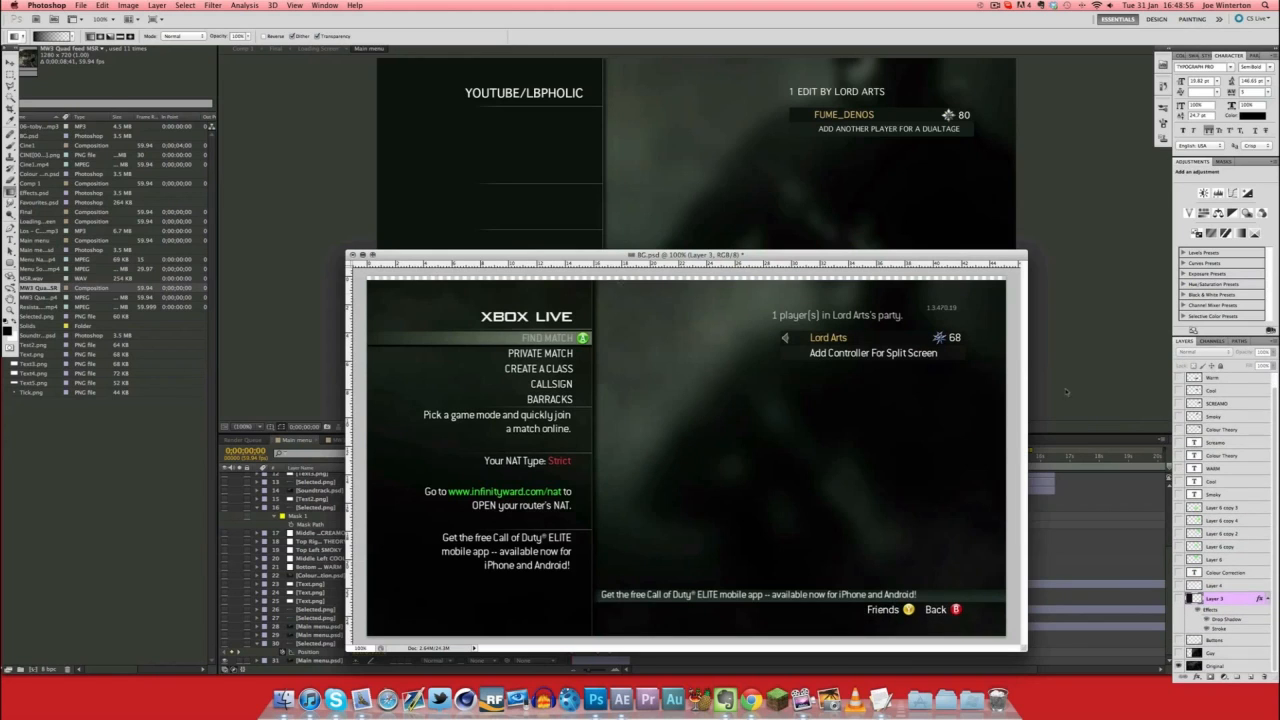
pyautogui.press('v')
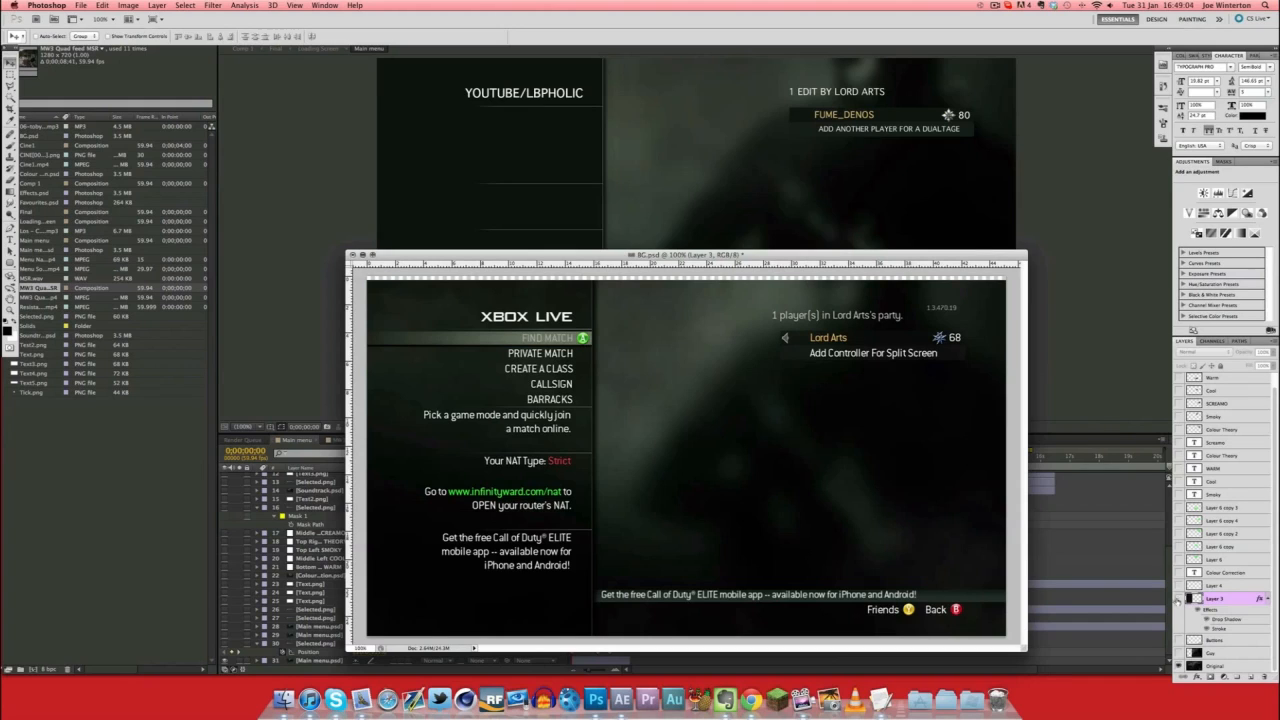
pyautogui.click(1218, 665)
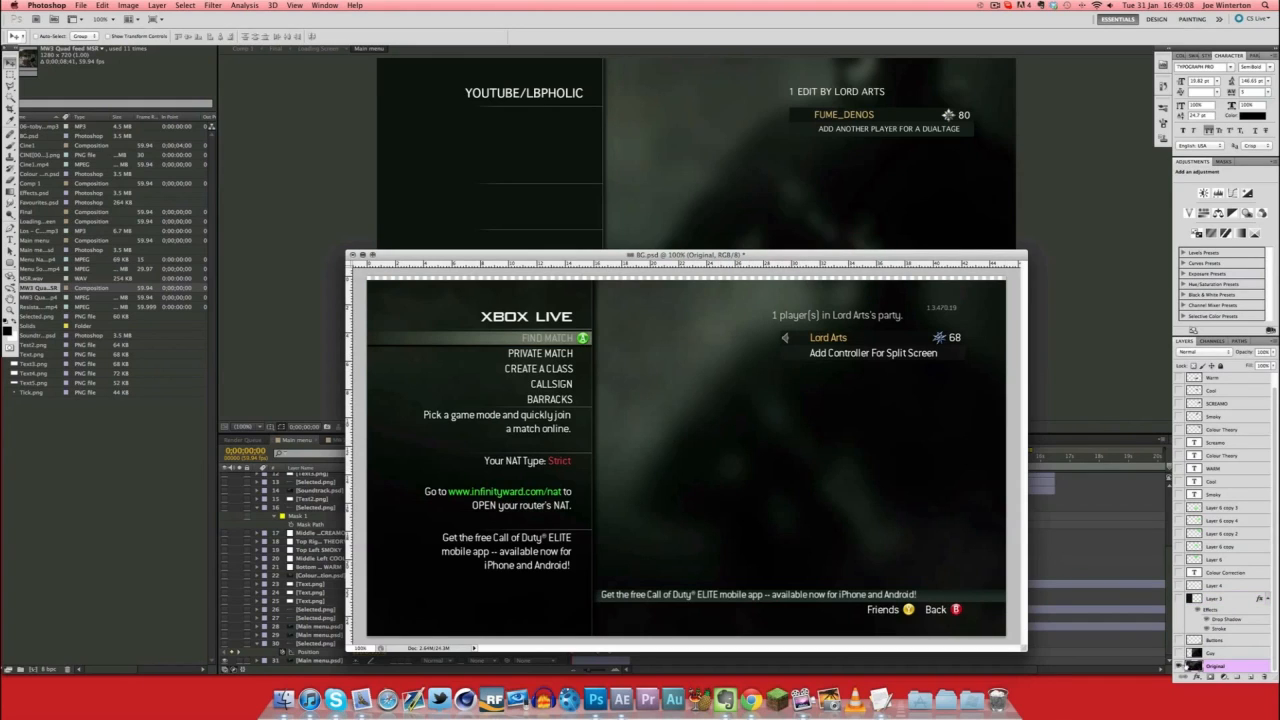
# Show the Gap and Buttons layers over Original, toggling Gap to compare the covered and uncovered menu background.
pyautogui.click(1178, 652)
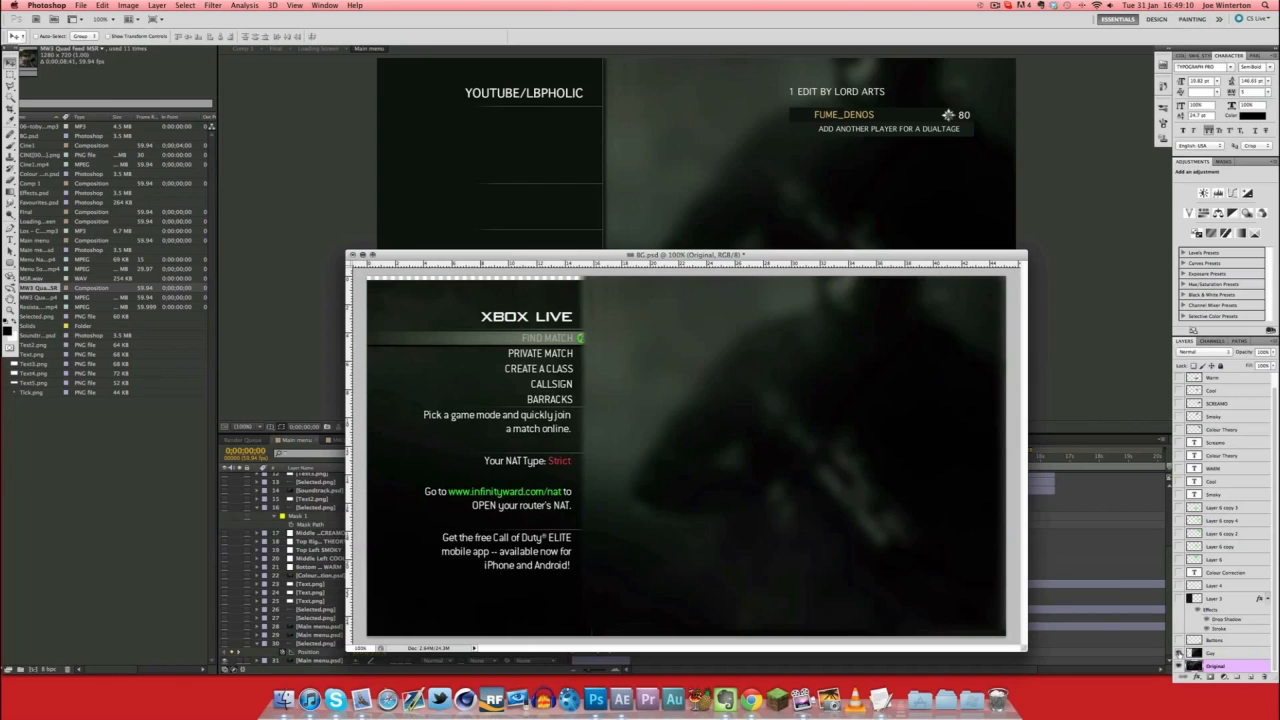
pyautogui.click(1179, 653)
pyautogui.click(1179, 653)
pyautogui.click(1178, 640)
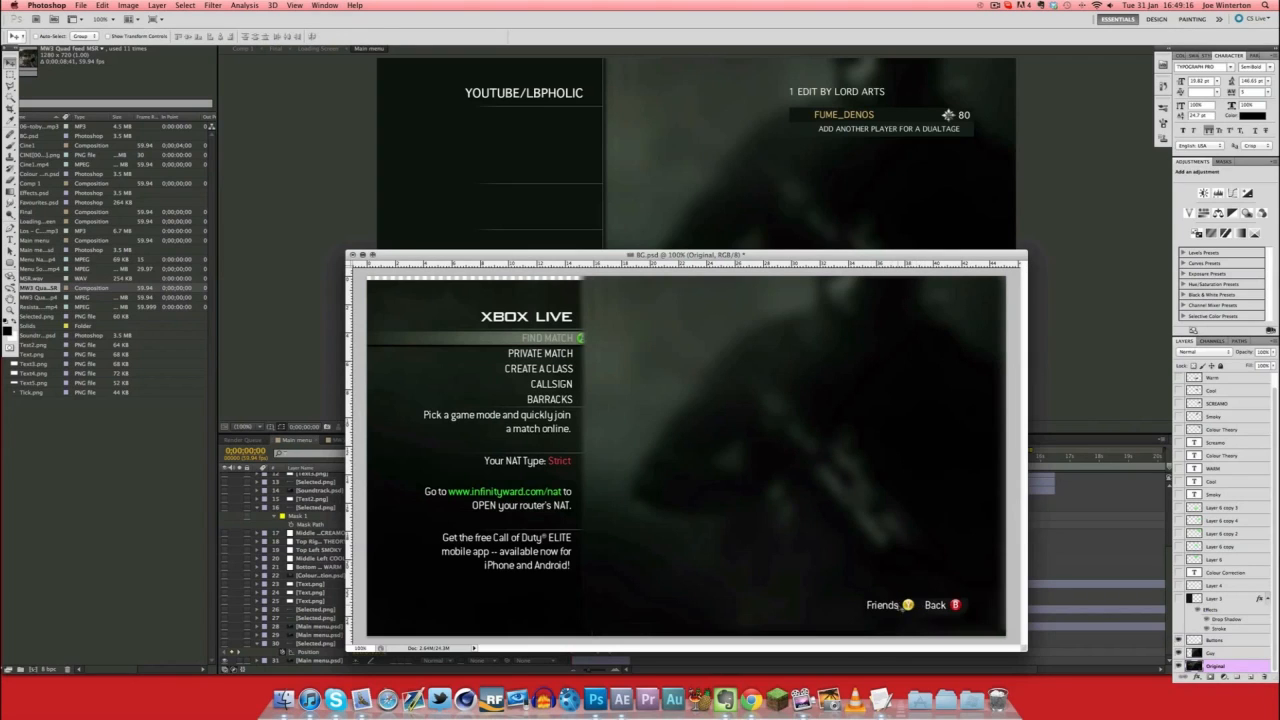
pyautogui.click(1179, 652)
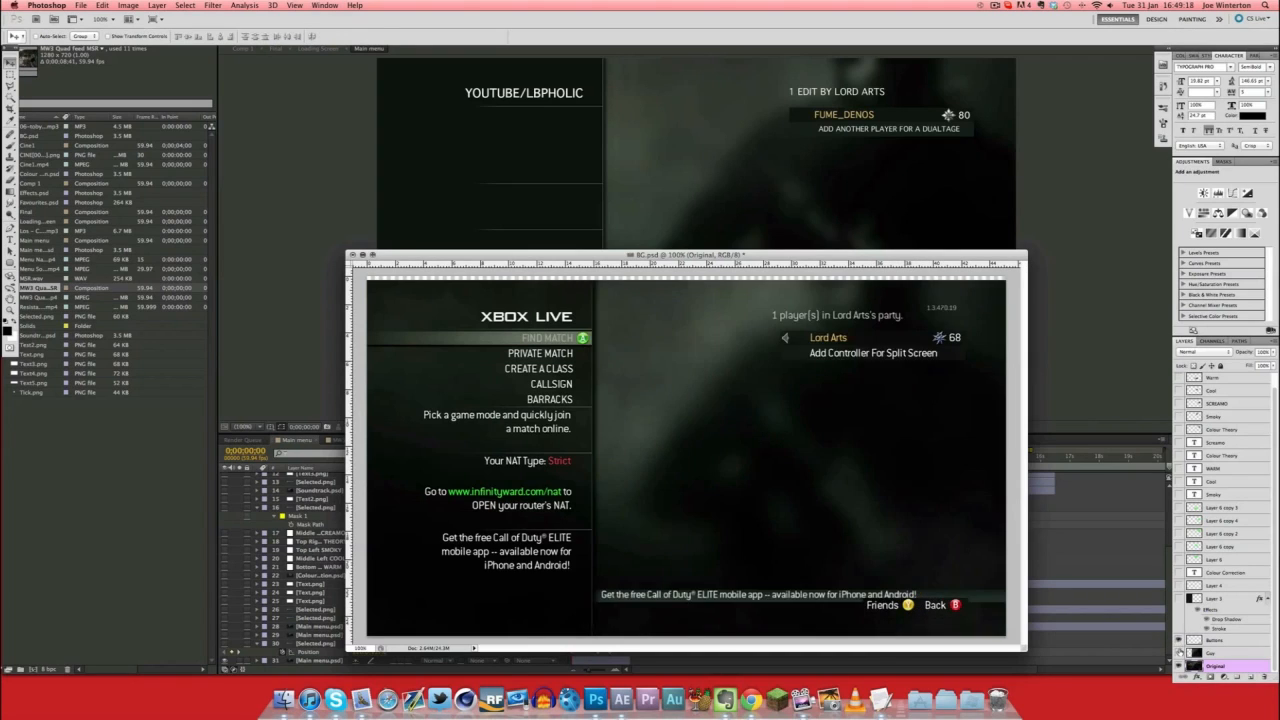
pyautogui.click(1179, 652)
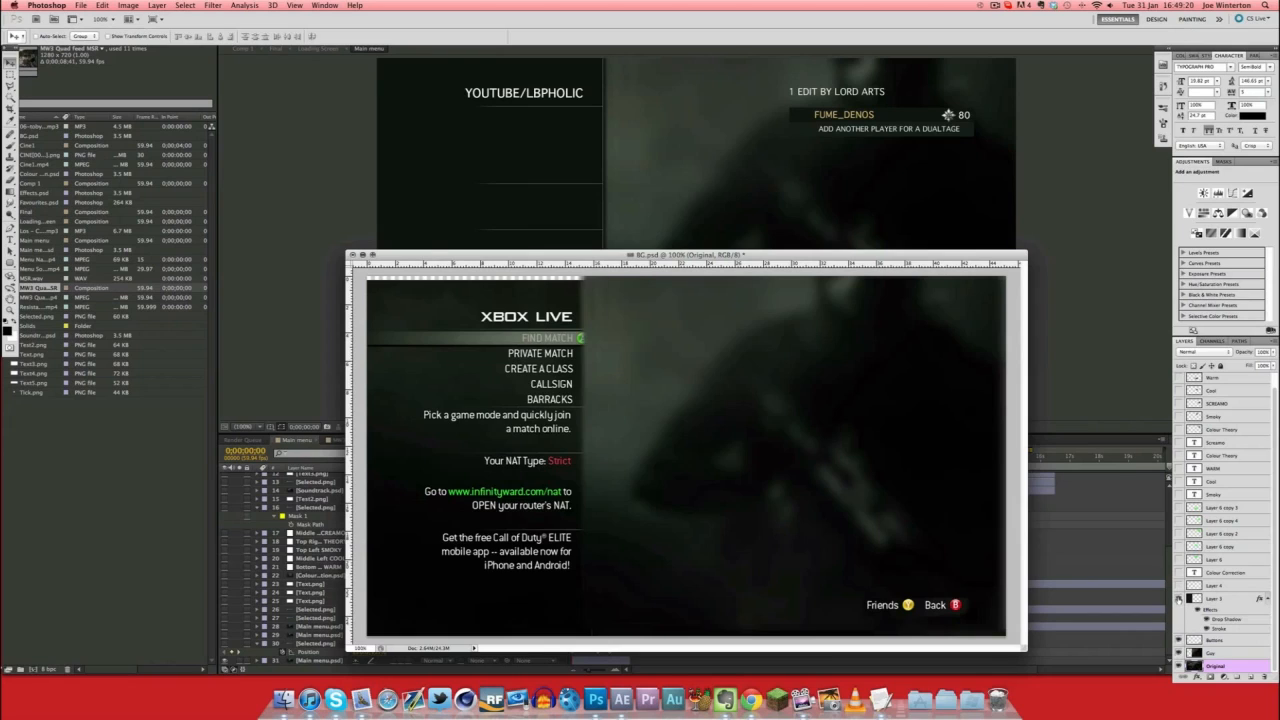
# Show the Layer 3 side panel and the Layer 4 divider line, leaving the Colour Correction title hidden.
pyautogui.click(1178, 598)
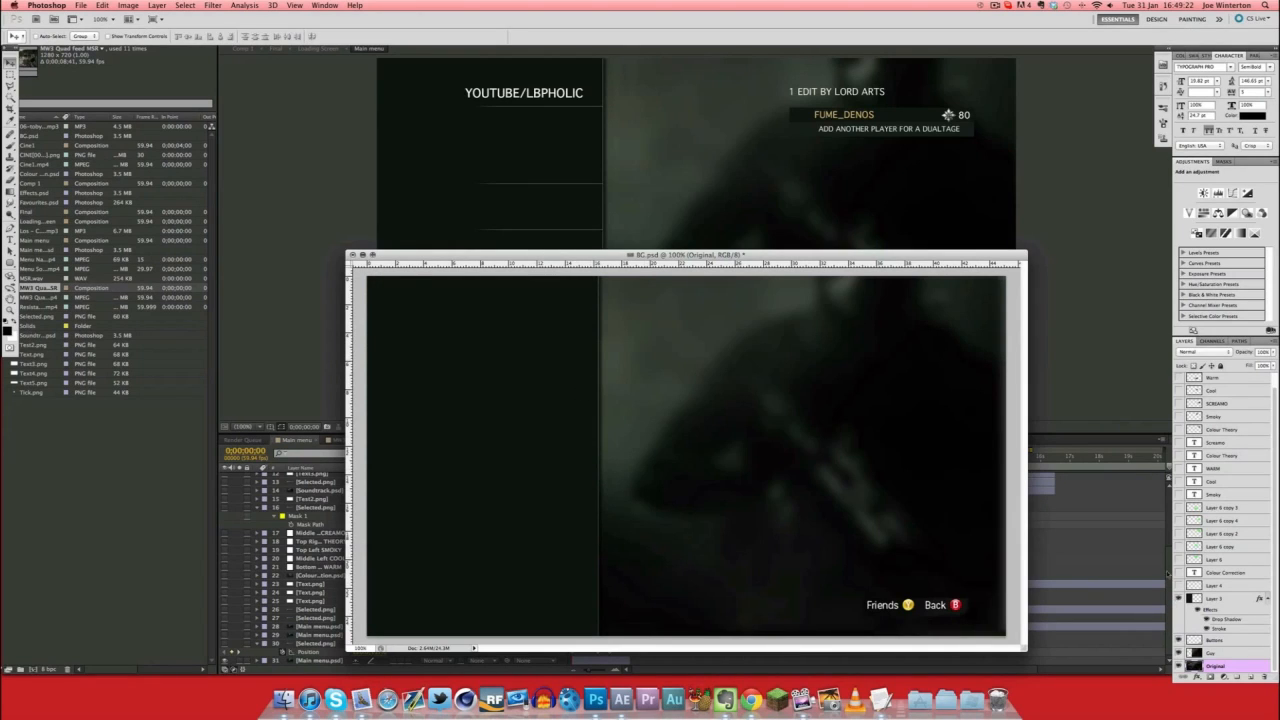
pyautogui.click(1179, 585)
pyautogui.click(1179, 572)
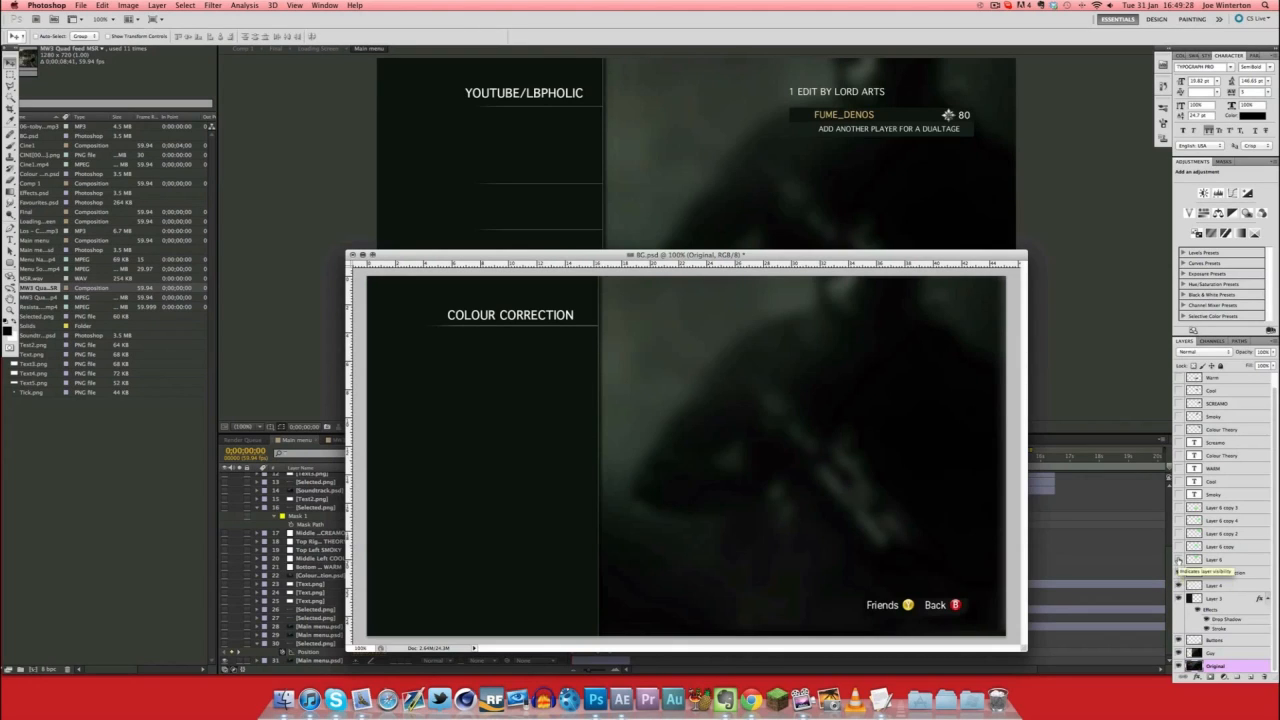
pyautogui.click(1179, 572)
# Open the recent file Main menu.psd and move the document window up over the composition preview.
pyautogui.click(84, 5)
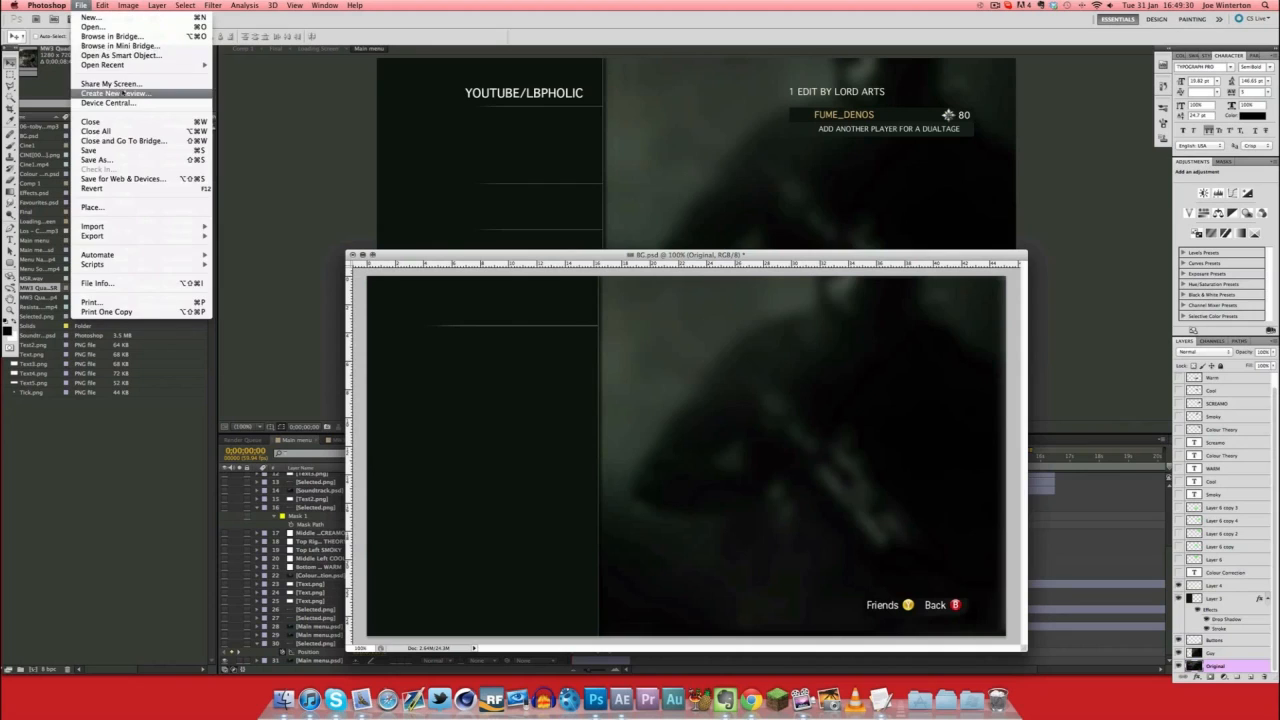
pyautogui.moveTo(153, 70)
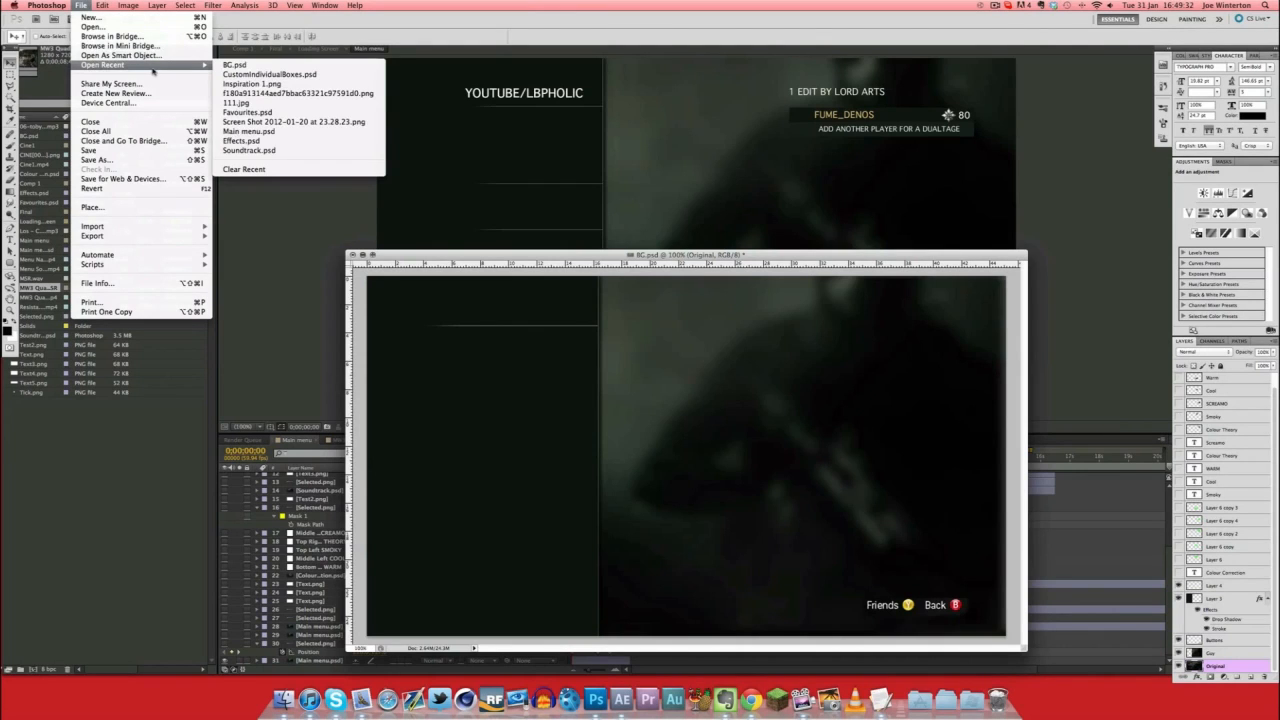
pyautogui.click(320, 131)
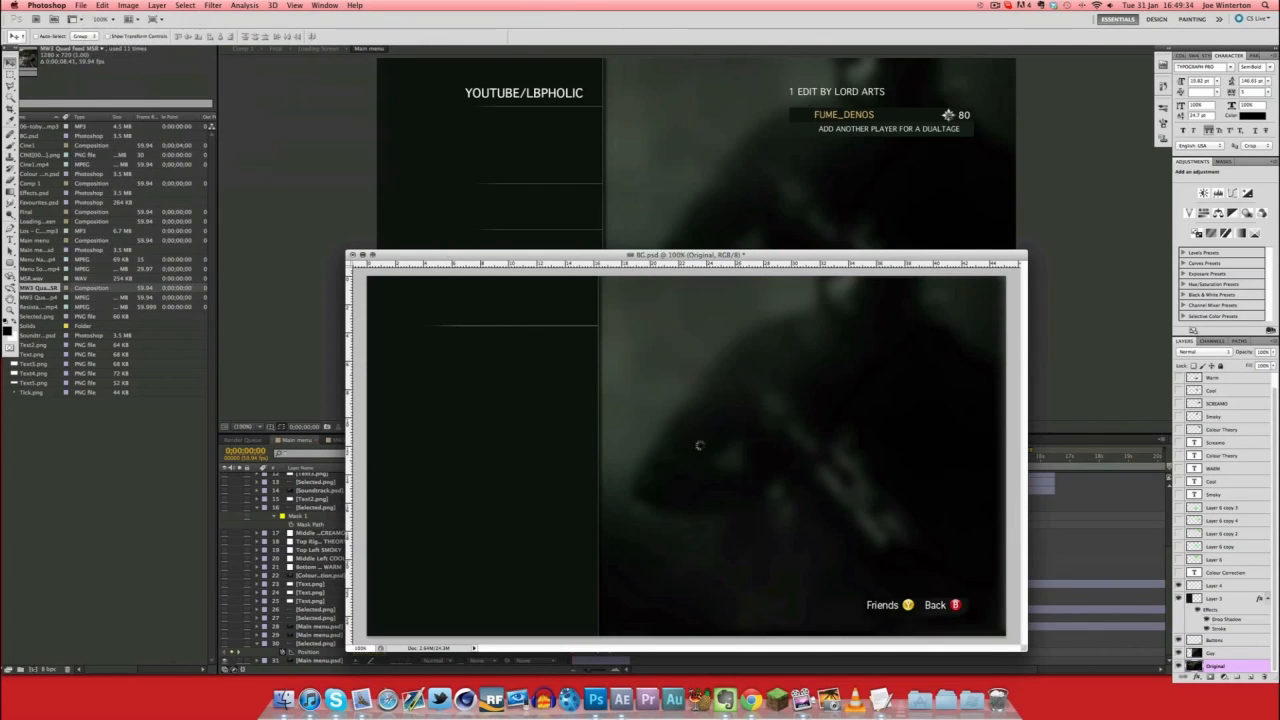
pyautogui.moveTo(682, 255); pyautogui.dragTo(617, 203)
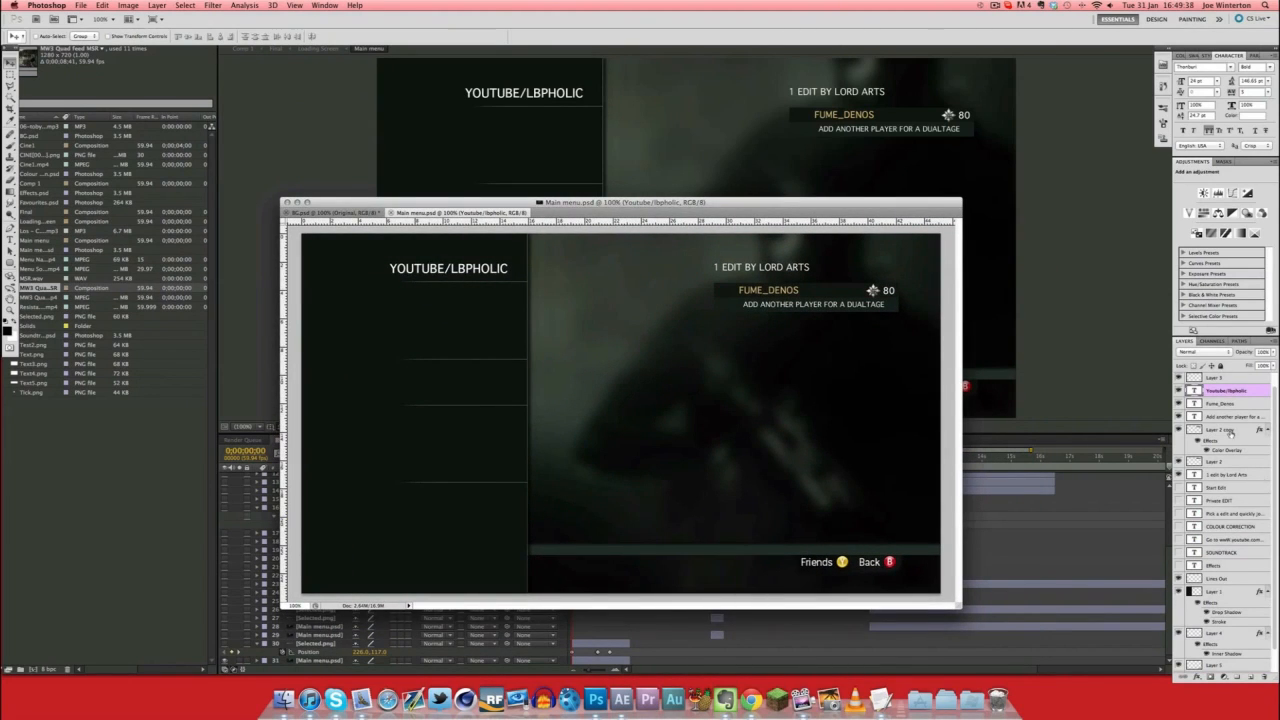
# Show the menu text layers from Start Edit to Effects in Main menu.psd and look through the layer stack.
pyautogui.click(1178, 566)
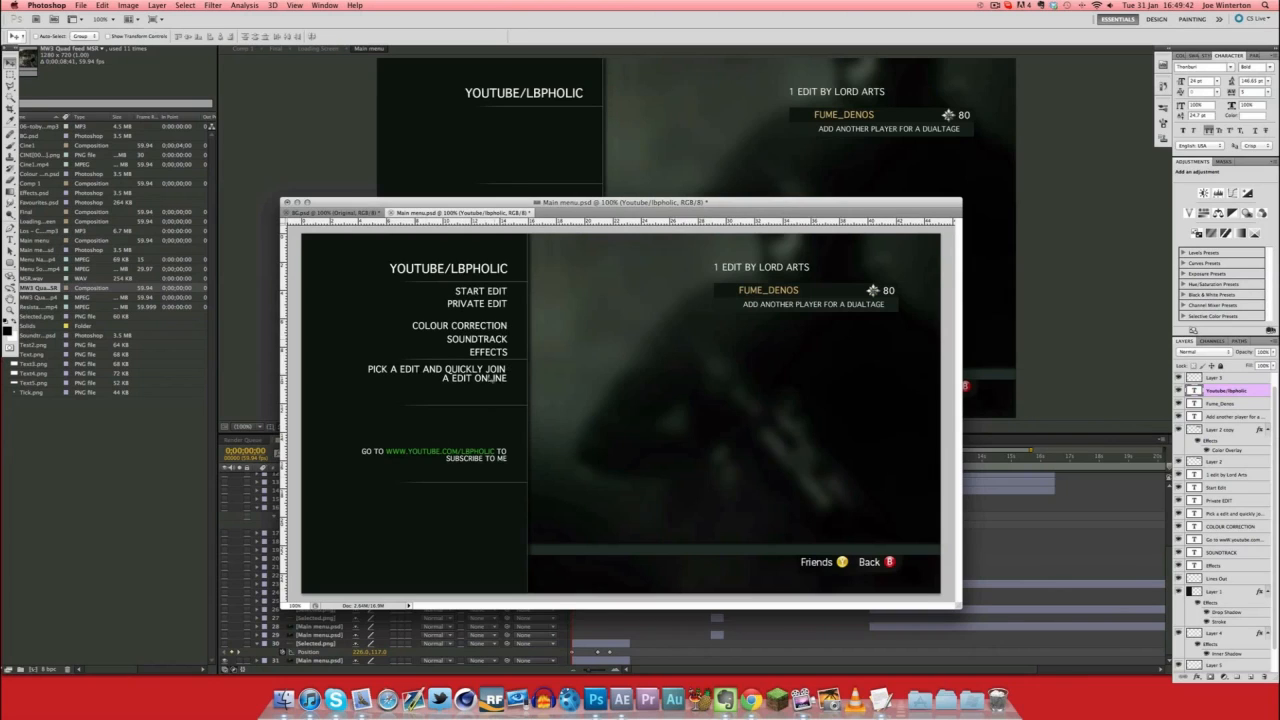
pyautogui.scroll(-2, 1229, 617)
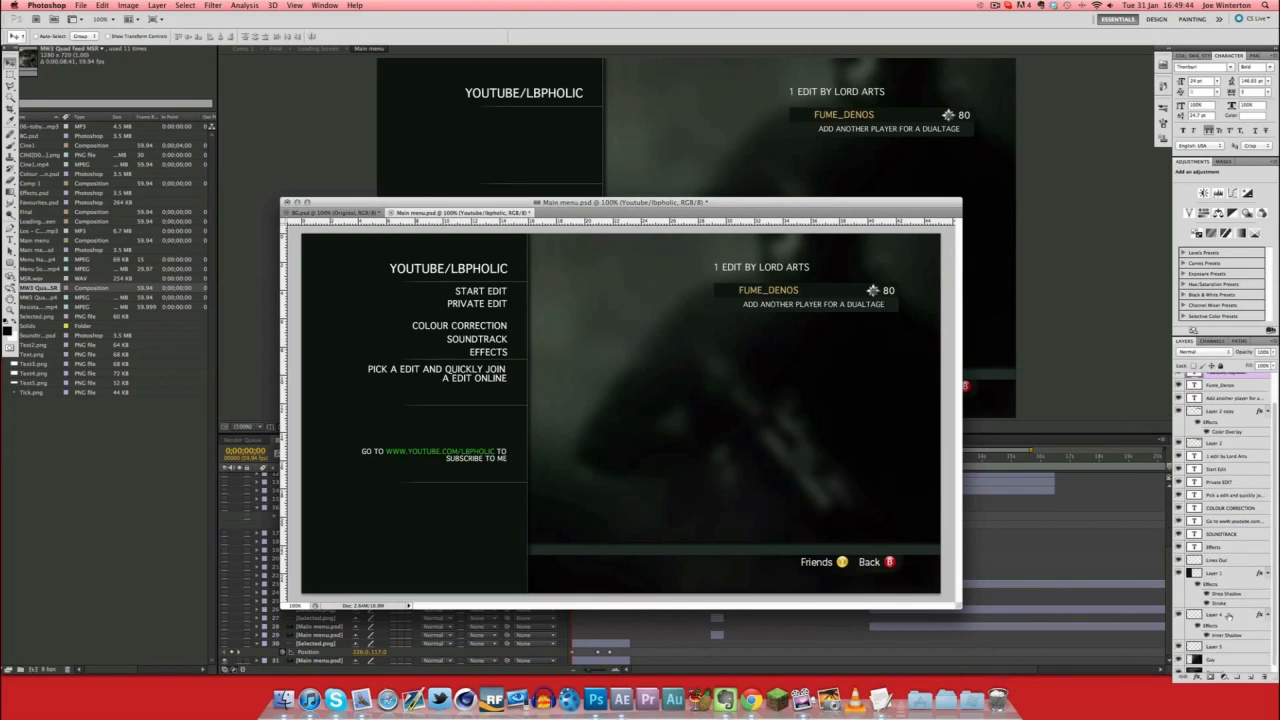
pyautogui.scroll(3, 1229, 617)
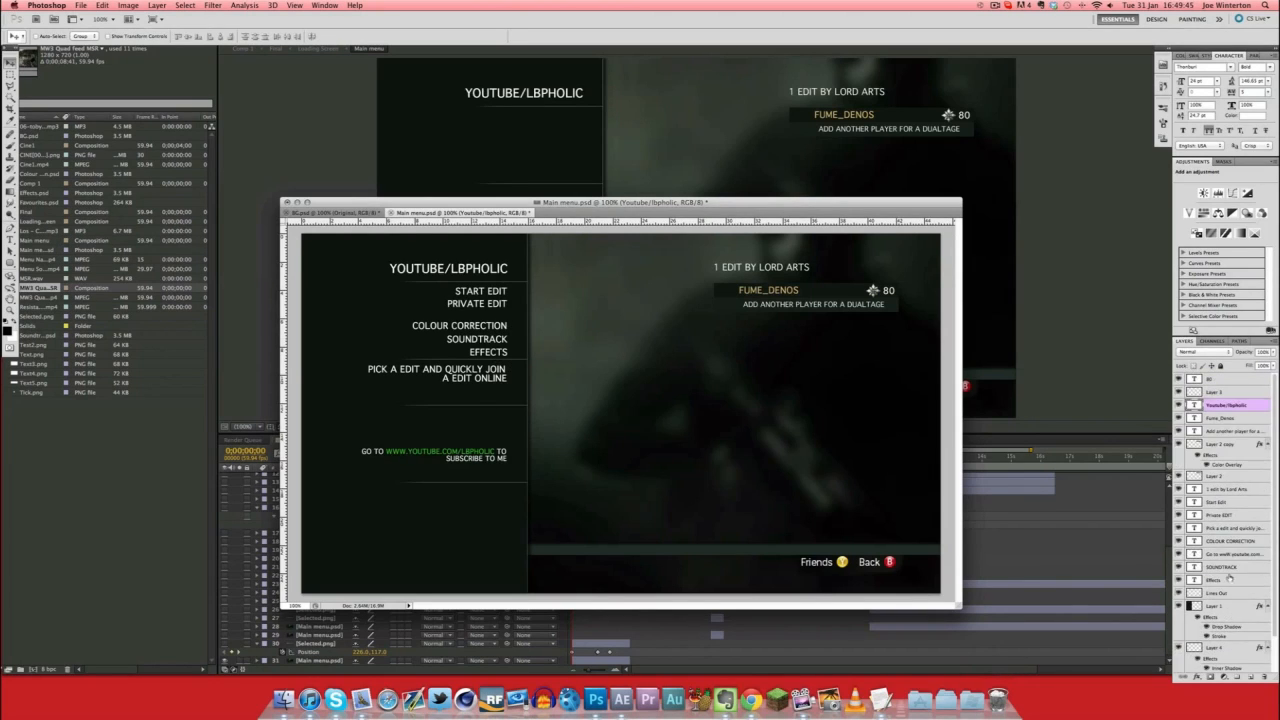
# Toggle the 80 text layer and Layer 3 off and on to identify their graphics in the player header, leaving both visible.
pyautogui.click(1179, 381)
pyautogui.click(1179, 380)
pyautogui.click(1180, 392)
pyautogui.click(1180, 392)
pyautogui.click(1237, 393)
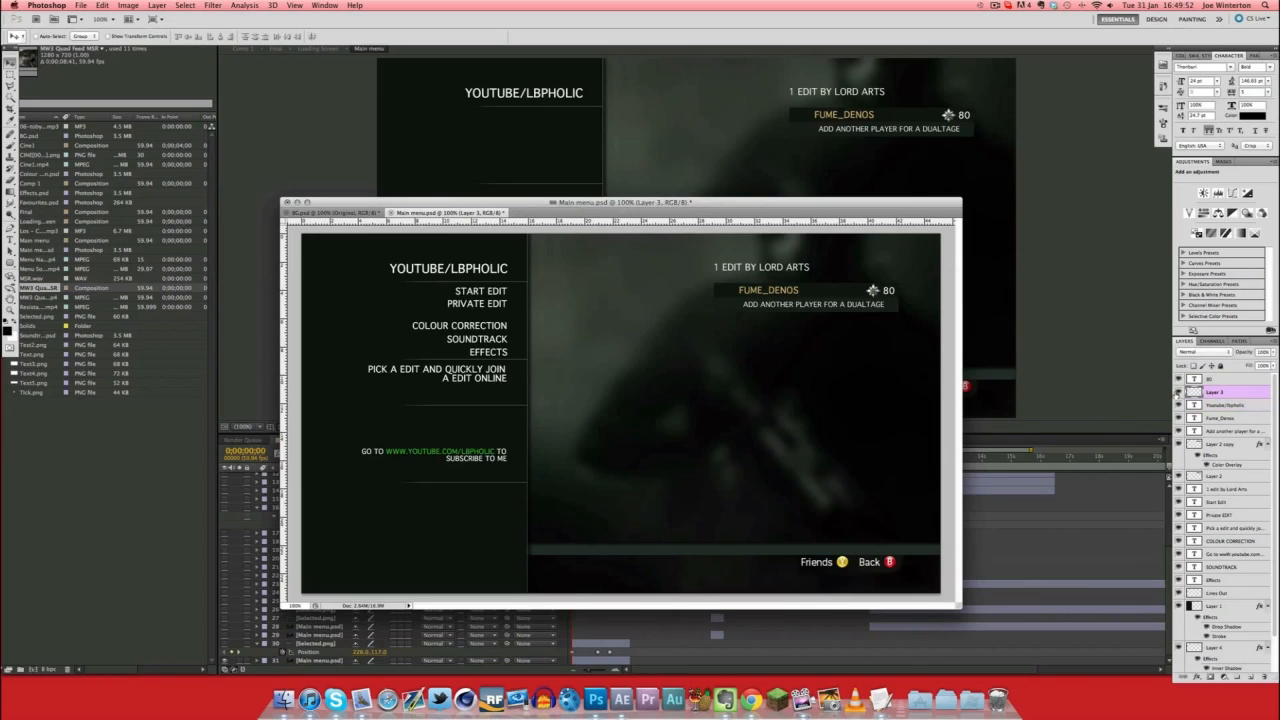
pyautogui.click(1180, 392)
pyautogui.click(1180, 392)
# Switch to After Effects and select the layer 30 Selected.png, followed by the layer 25 Text.png, in the Main menu composition.
pyautogui.click(1087, 355)
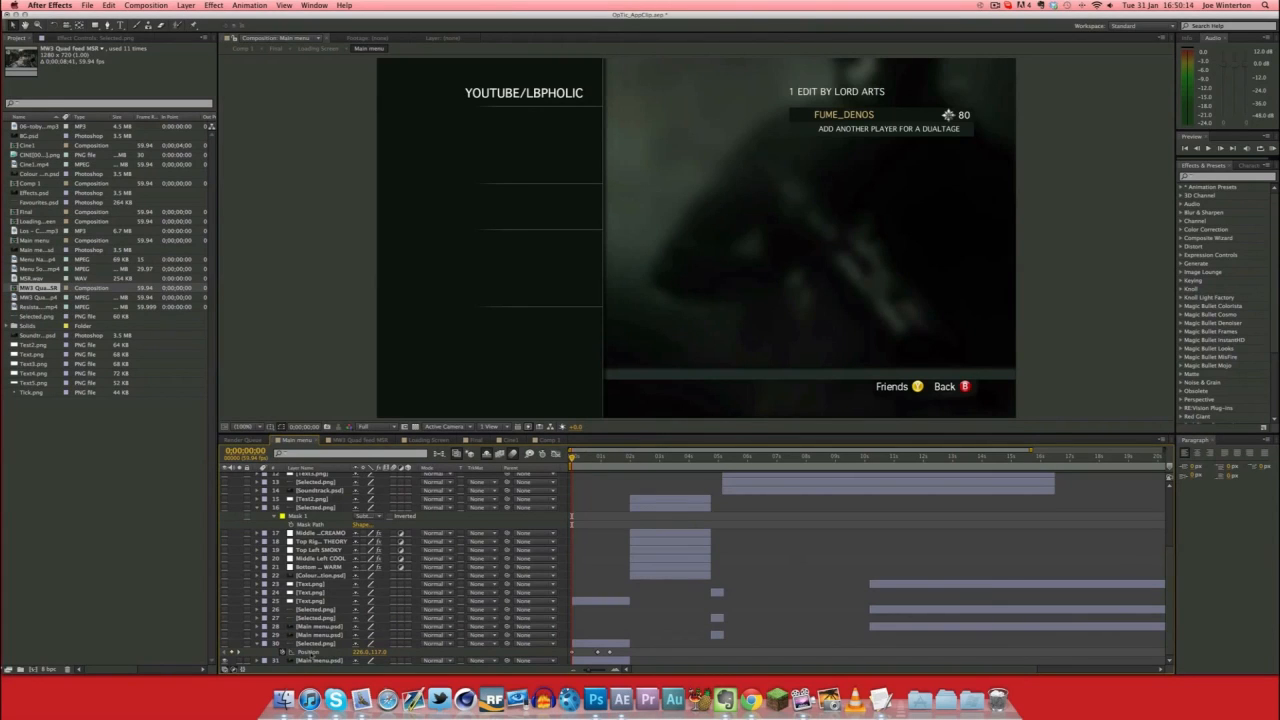
pyautogui.click(330, 643)
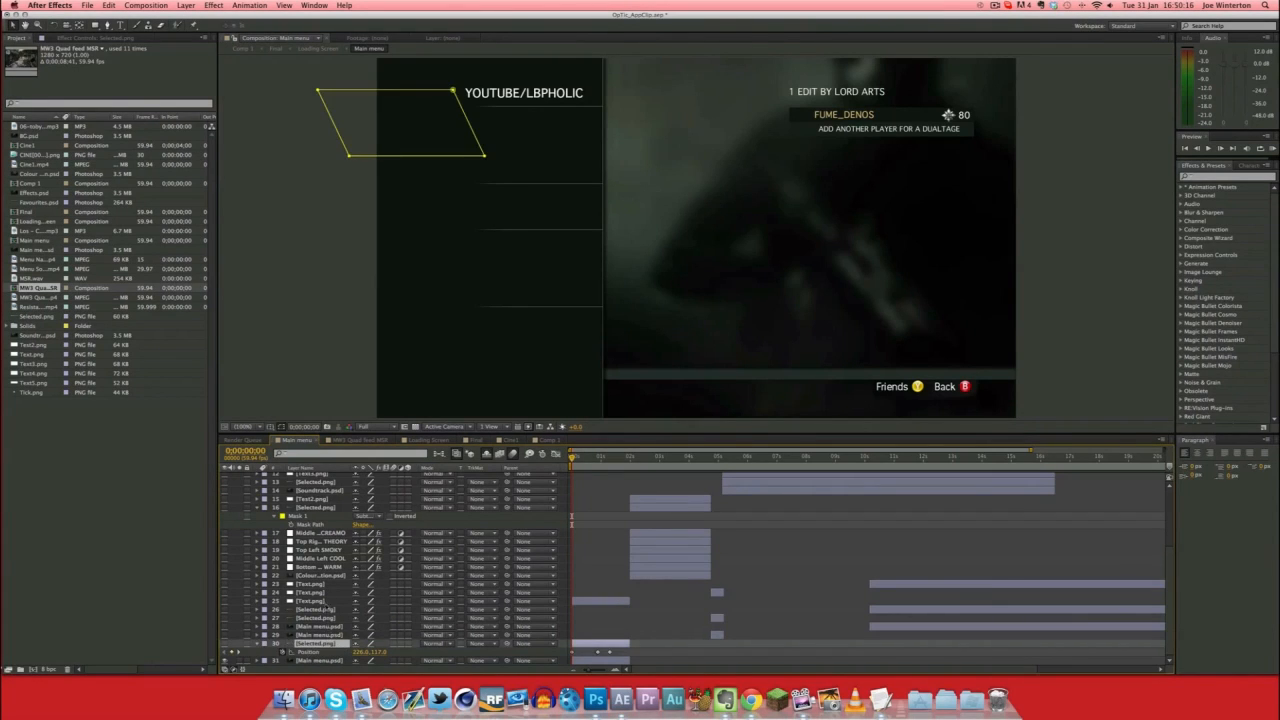
pyautogui.click(318, 601)
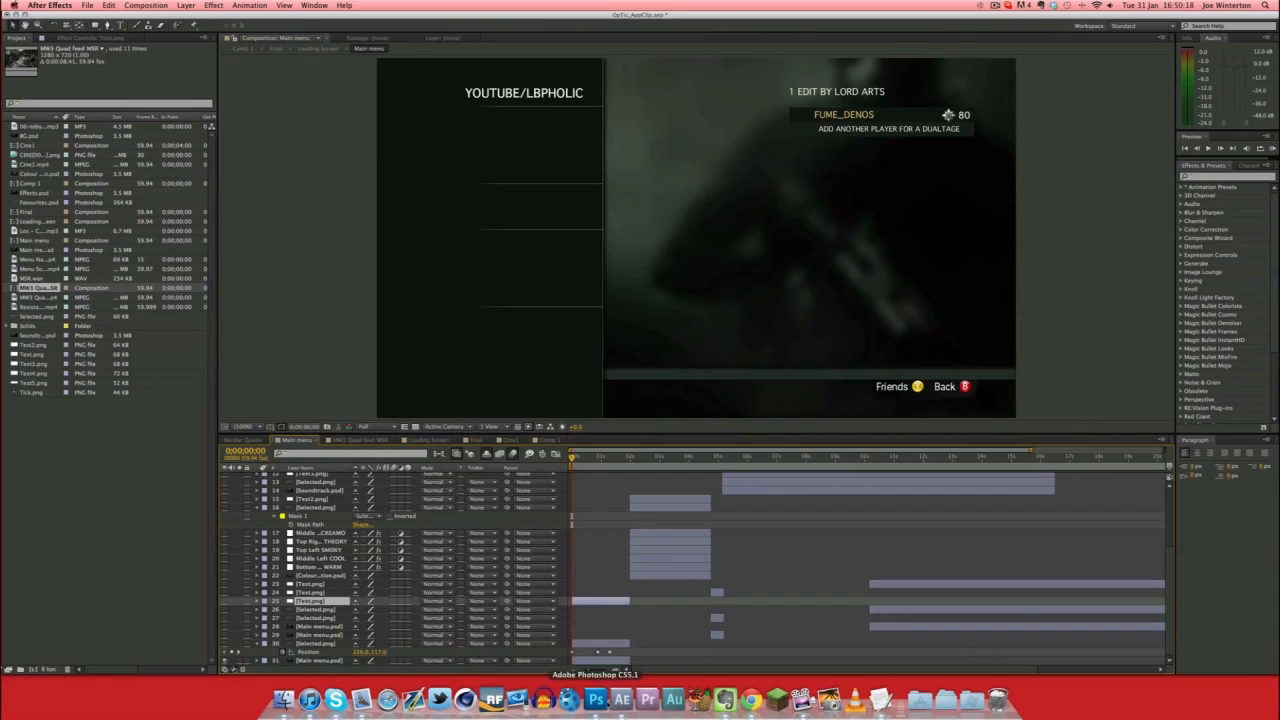
# Check the menu labels in Photoshop's Main menu.psd, return to After Effects and show the layers 25 Text.png and 30 Selected.png.
pyautogui.rightClick(596, 701)
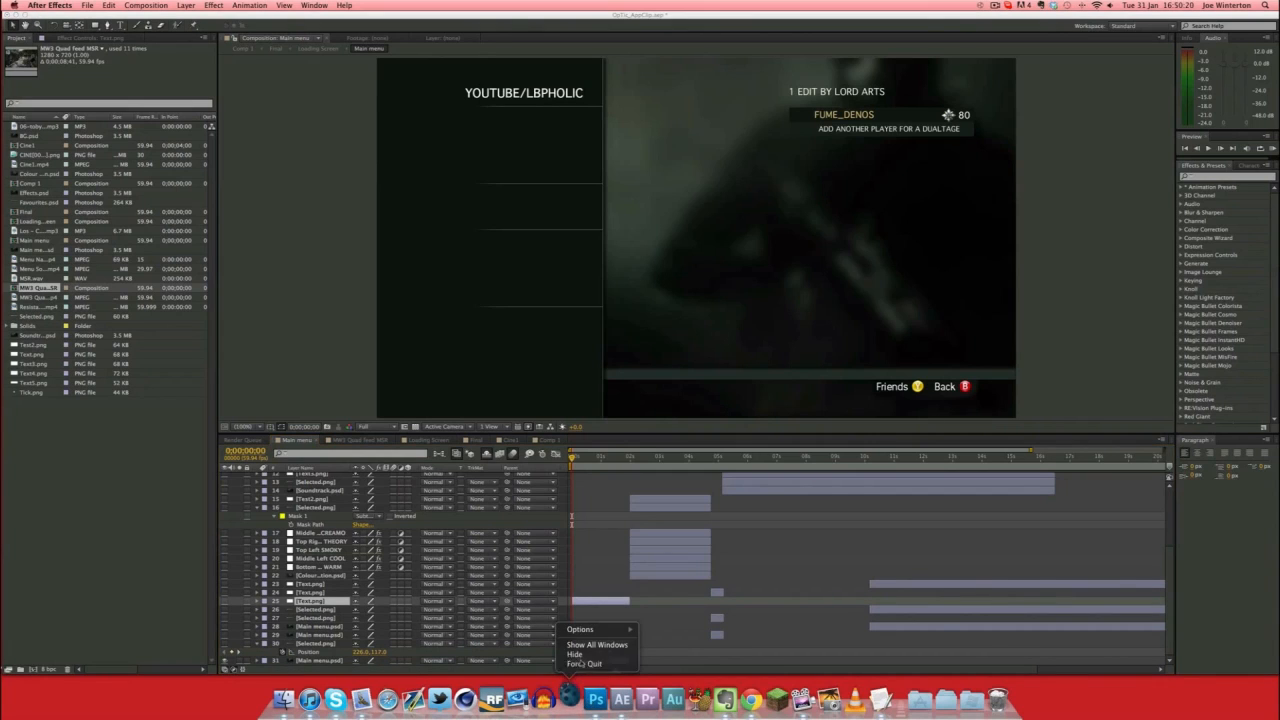
pyautogui.click(596, 701)
pyautogui.click(604, 700)
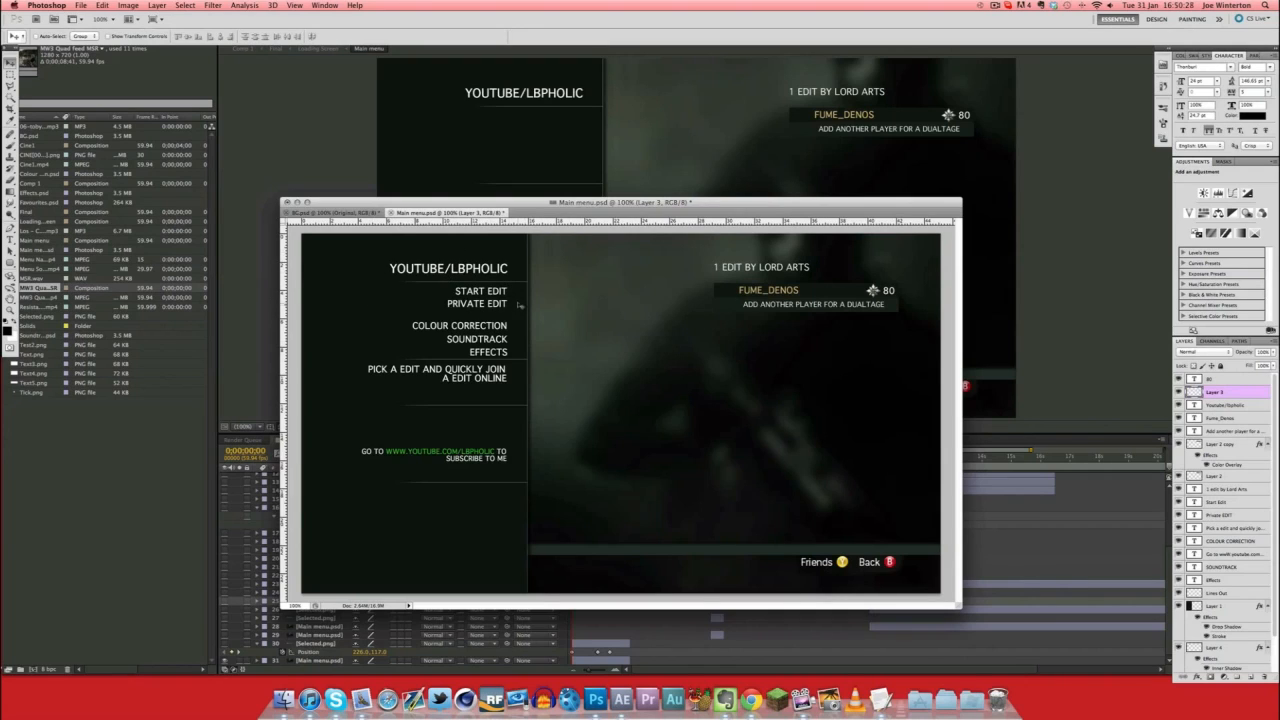
pyautogui.click(242, 195)
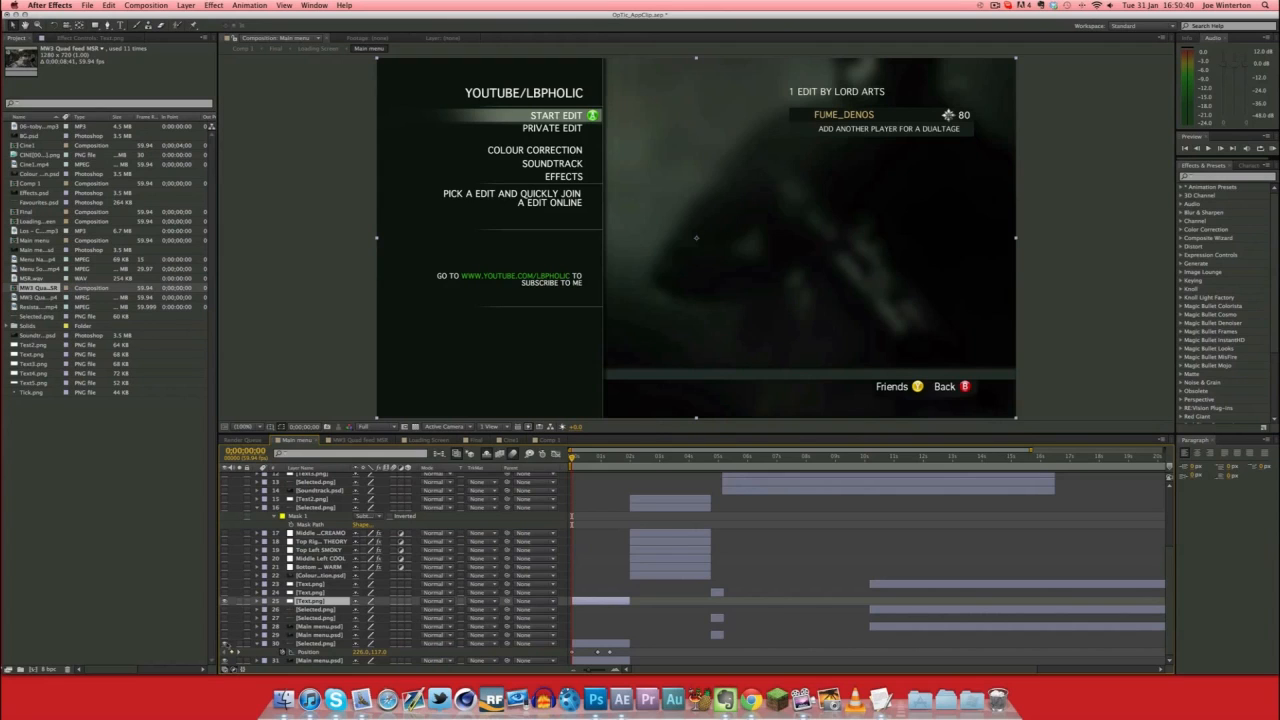
# Hide the layer 30 Selected.png, switch the layer 31 Main menu.psd off and on, and select layer 30.
pyautogui.click(225, 644)
pyautogui.click(225, 661)
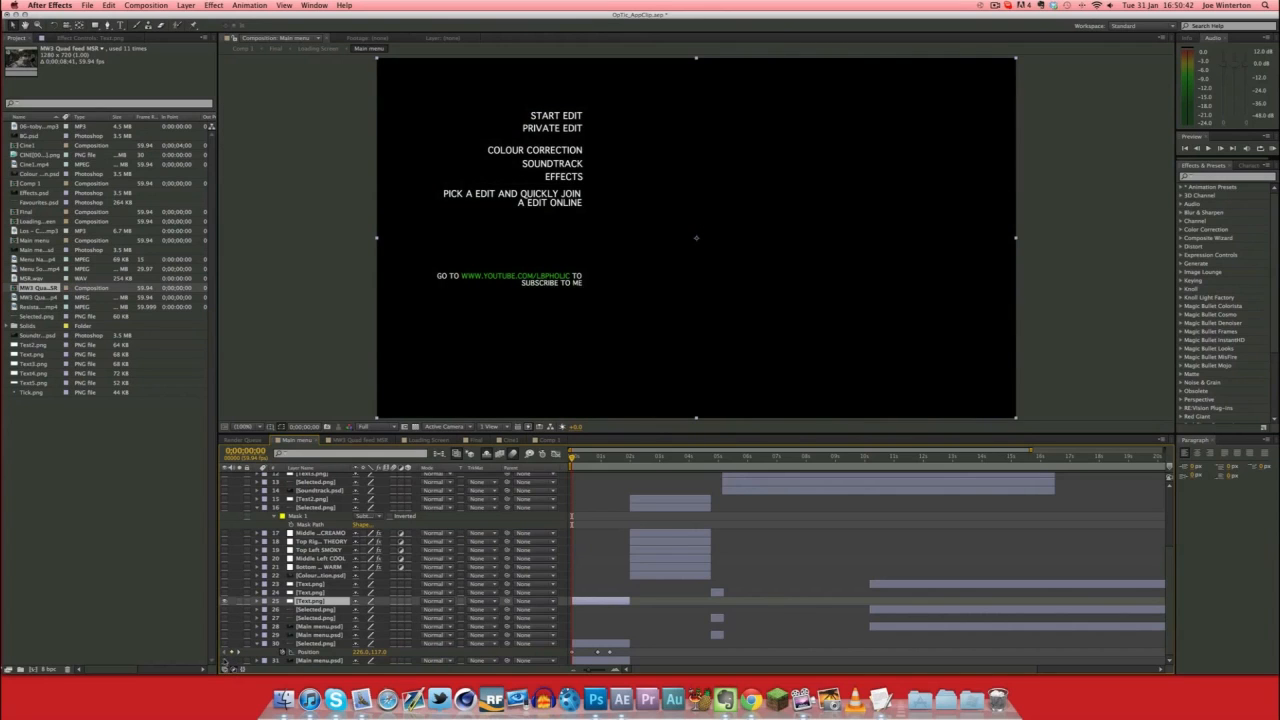
pyautogui.click(225, 661)
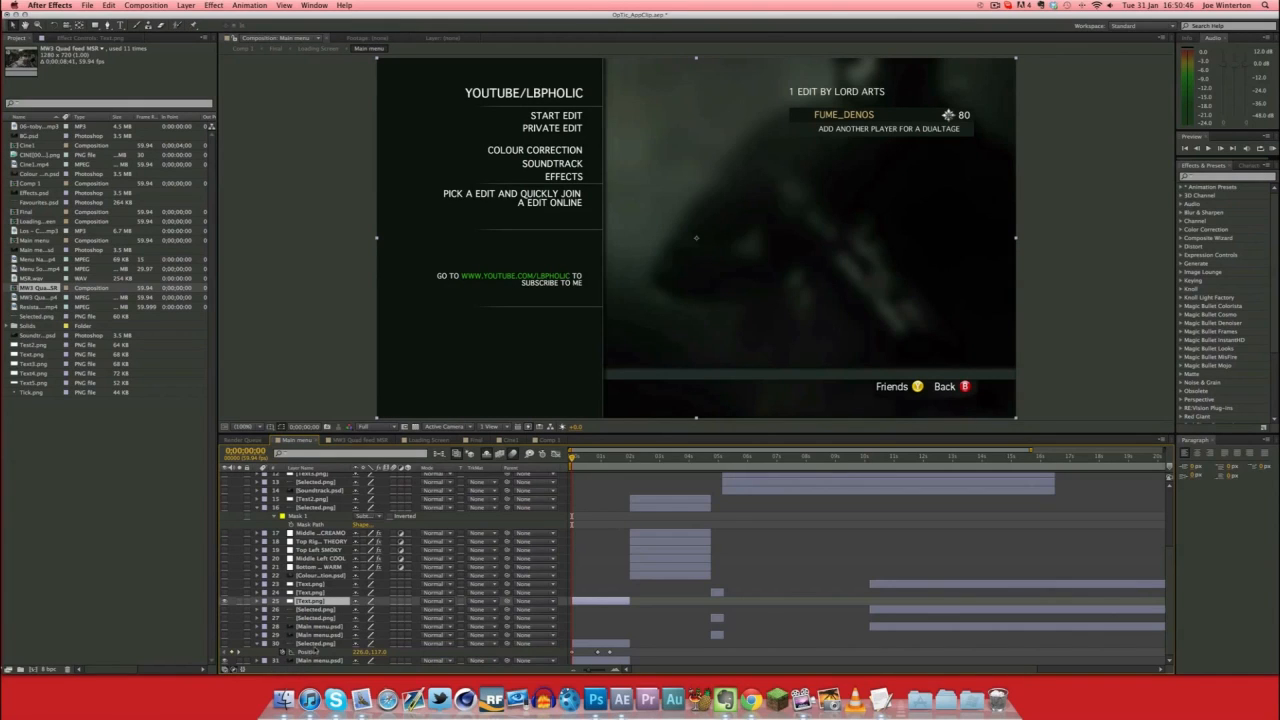
pyautogui.click(314, 643)
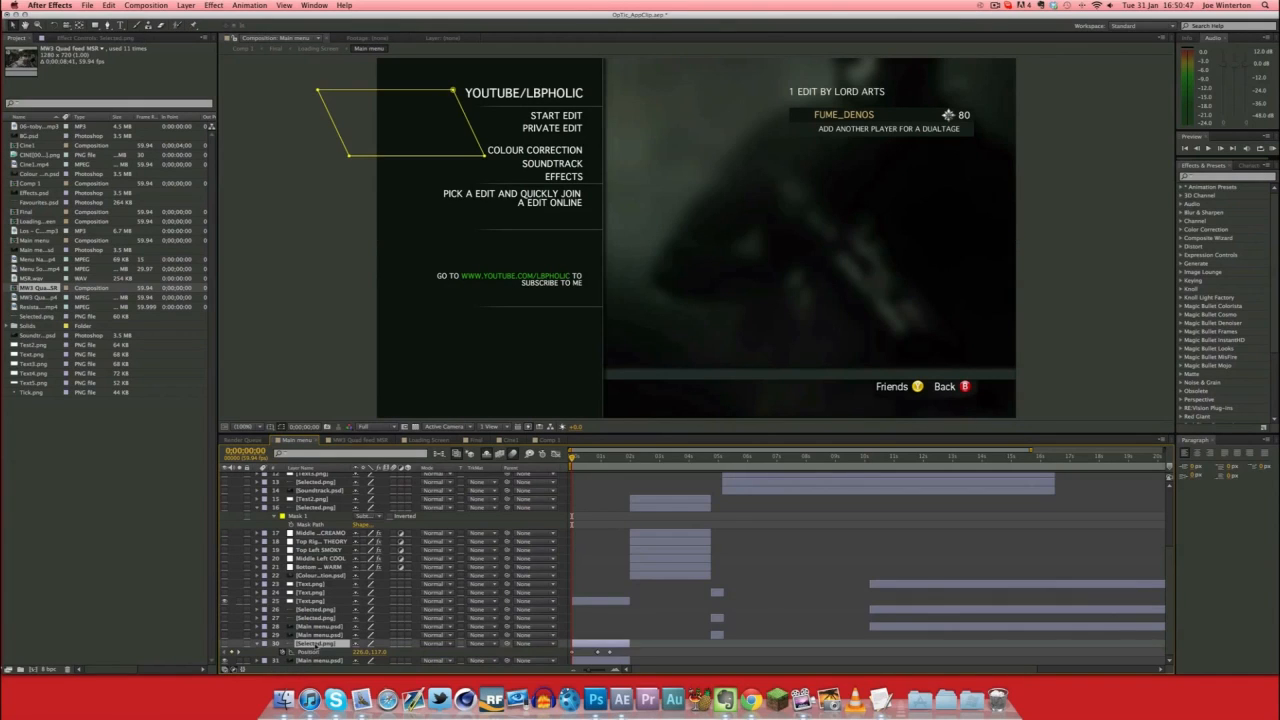
# Show the layer 30 Selected.png on its own, then restore the layers 25 Text.png and 31 Main menu.psd around it.
pyautogui.click(225, 601)
pyautogui.click(225, 660)
pyautogui.click(225, 644)
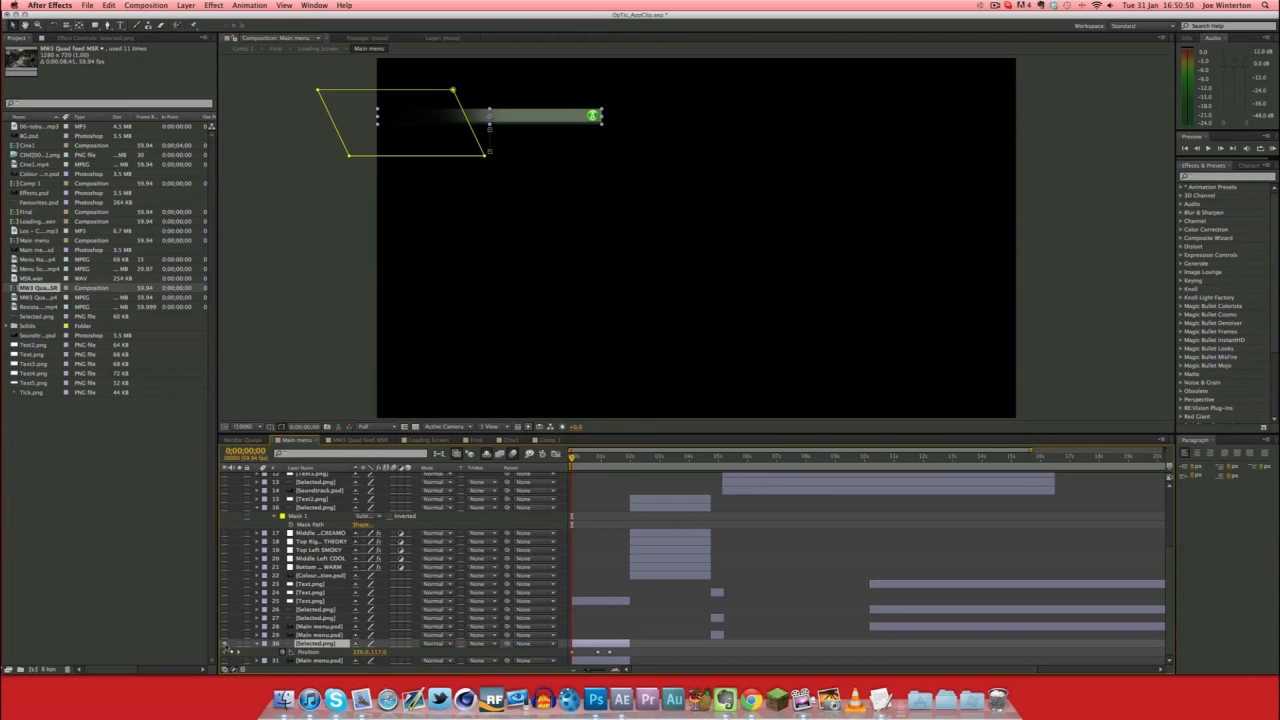
pyautogui.click(226, 645)
pyautogui.click(226, 645)
pyautogui.click(225, 601)
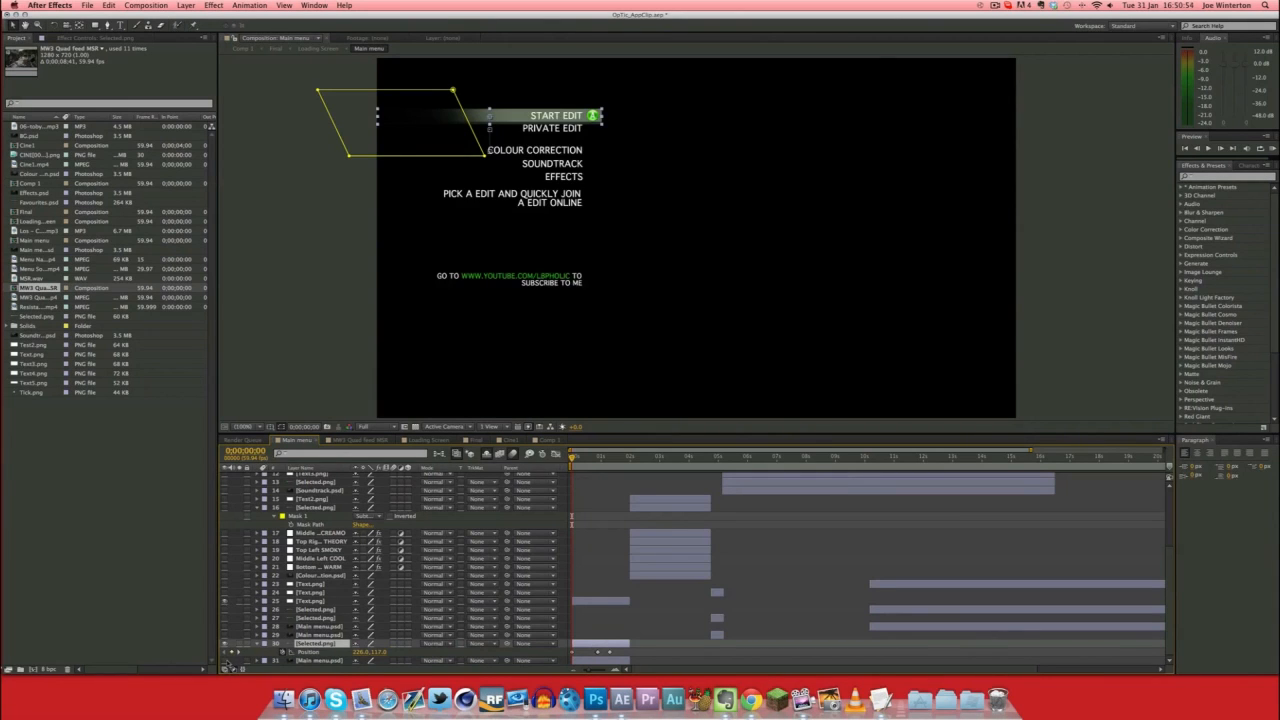
pyautogui.click(225, 660)
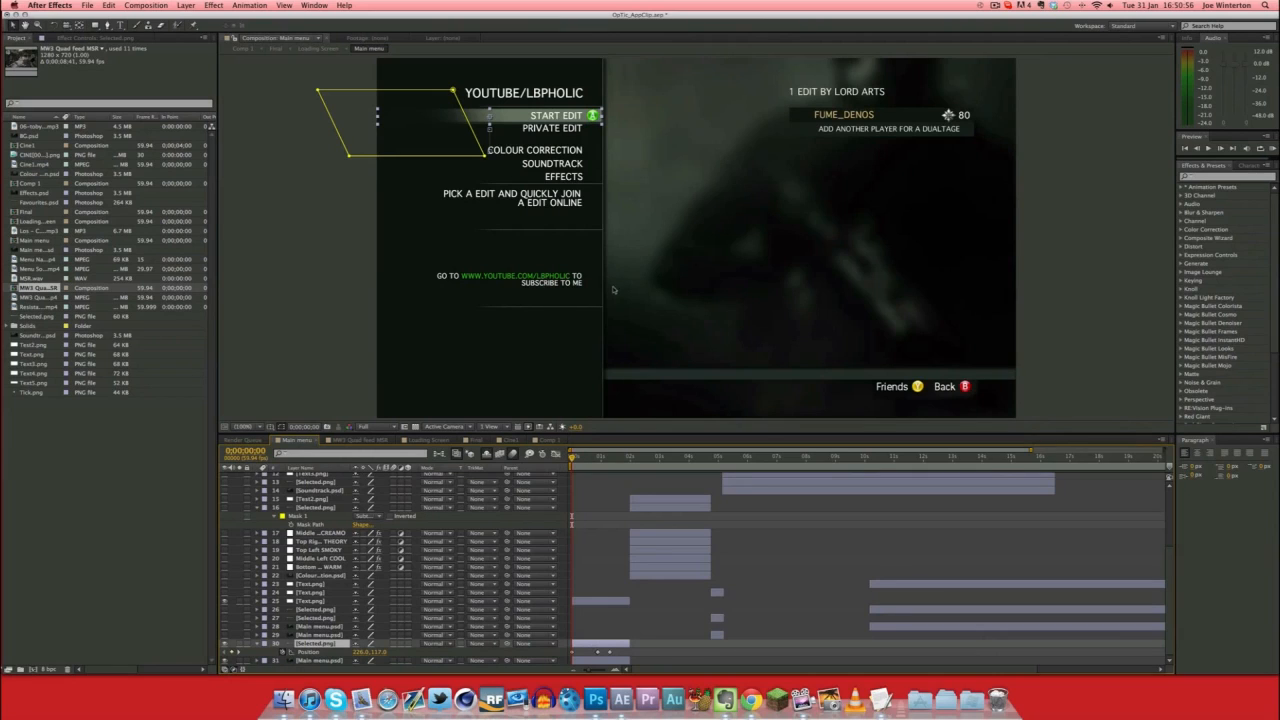
# Zoom in on the timeline and move layer 30's selected Position keyframe to 0;00;00;53, one frame after the keyframe before it.
pyautogui.press('space')
pyautogui.click(619, 670)
pyautogui.click(619, 670)
pyautogui.click(619, 670)
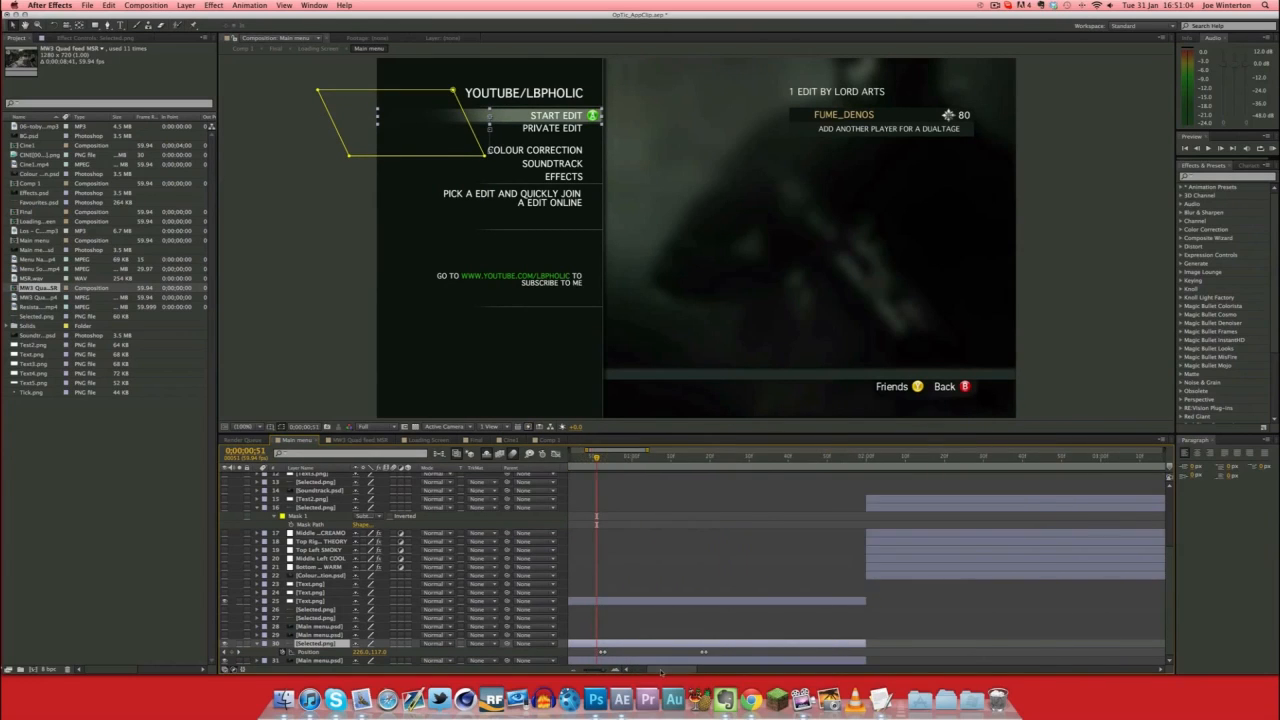
pyautogui.moveTo(661, 670); pyautogui.dragTo(638, 670)
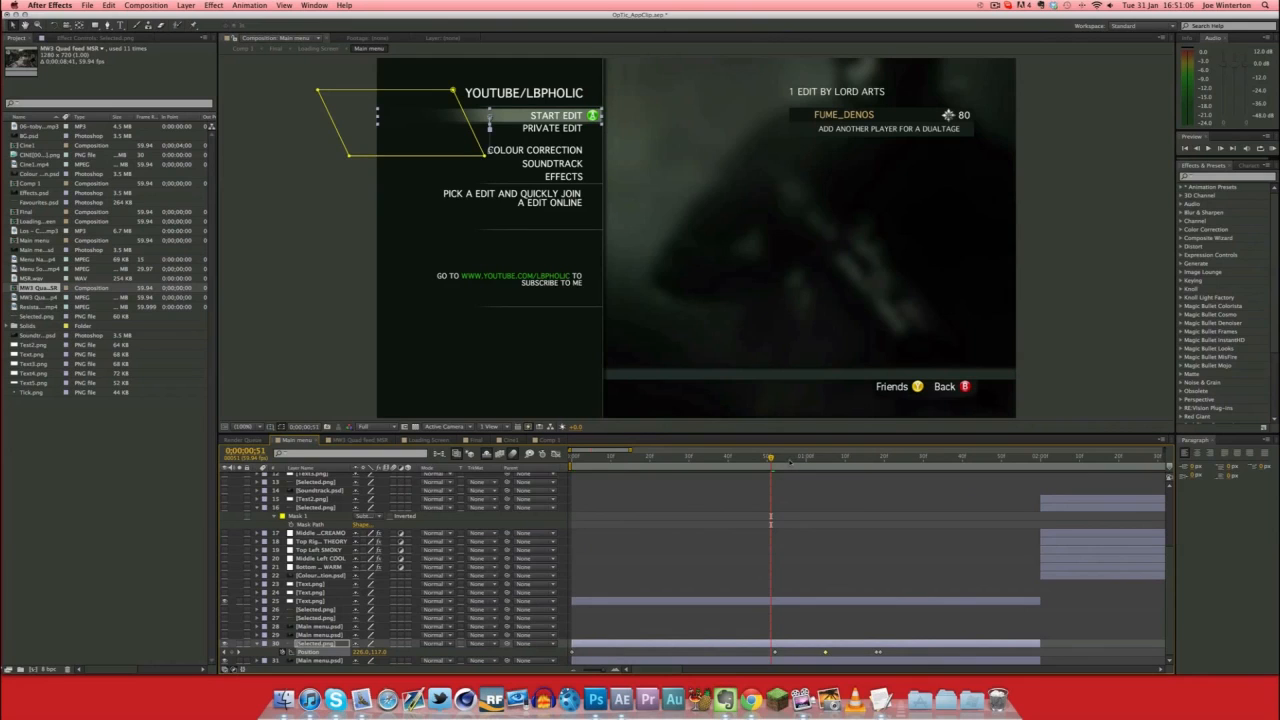
pyautogui.moveTo(770, 458)
pyautogui.mouseDown()
pyautogui.moveTo(825, 460)
pyautogui.moveTo(780, 461)
pyautogui.mouseUp()
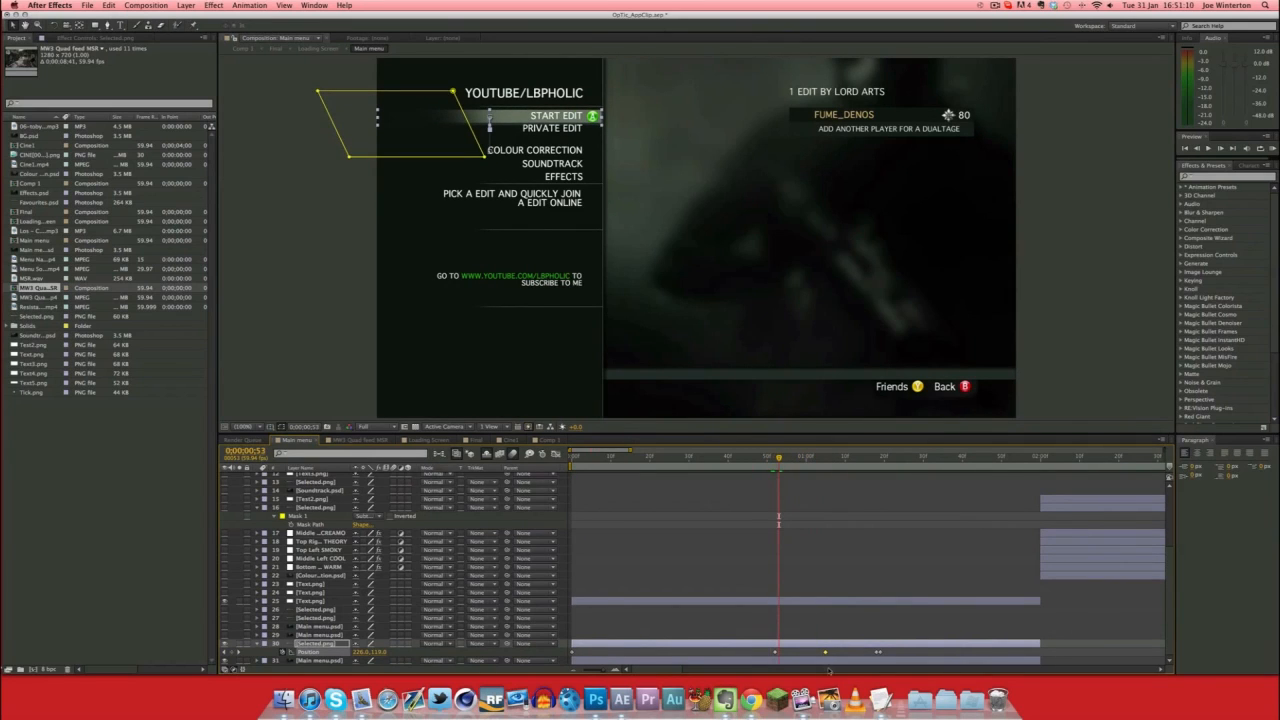
pyautogui.moveTo(825, 652); pyautogui.dragTo(779, 653)
pyautogui.moveTo(780, 459); pyautogui.dragTo(776, 459)
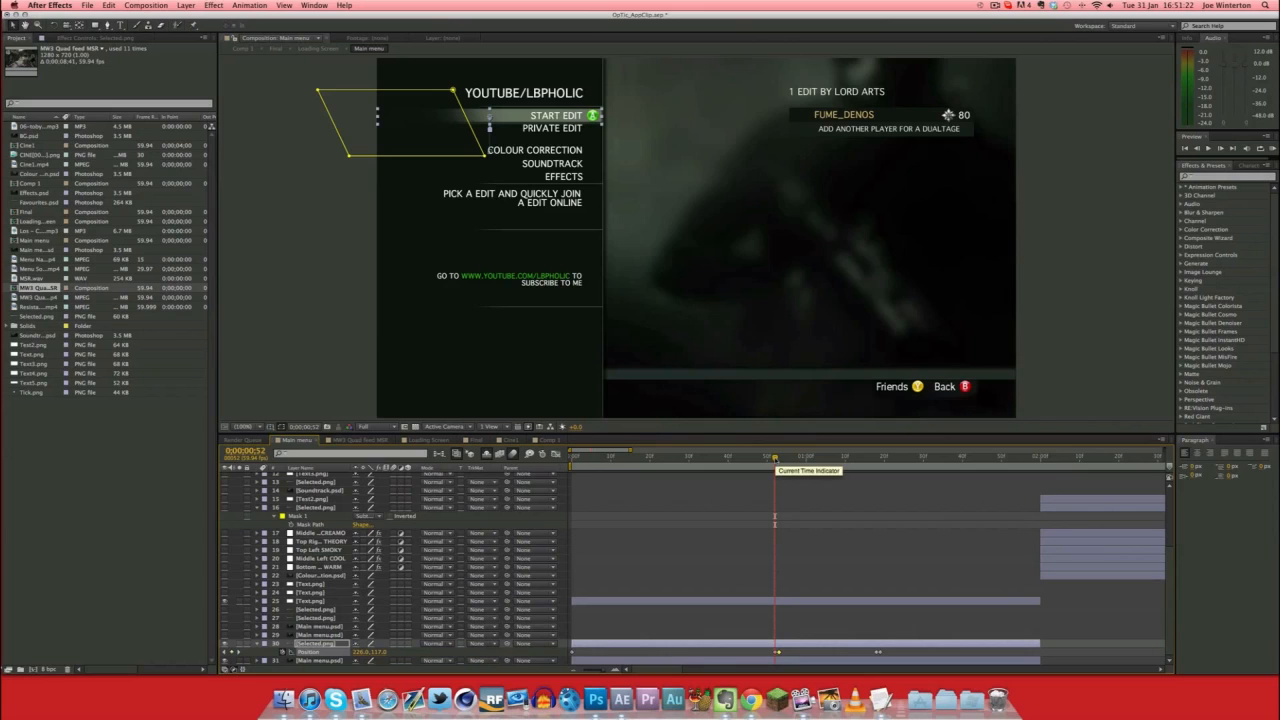
# Scrub past the Colour Correction highlight to 0;00;02;00 and show the Colour Correction screen's layers 15 to 22.
pyautogui.moveTo(775, 458); pyautogui.dragTo(883, 468)
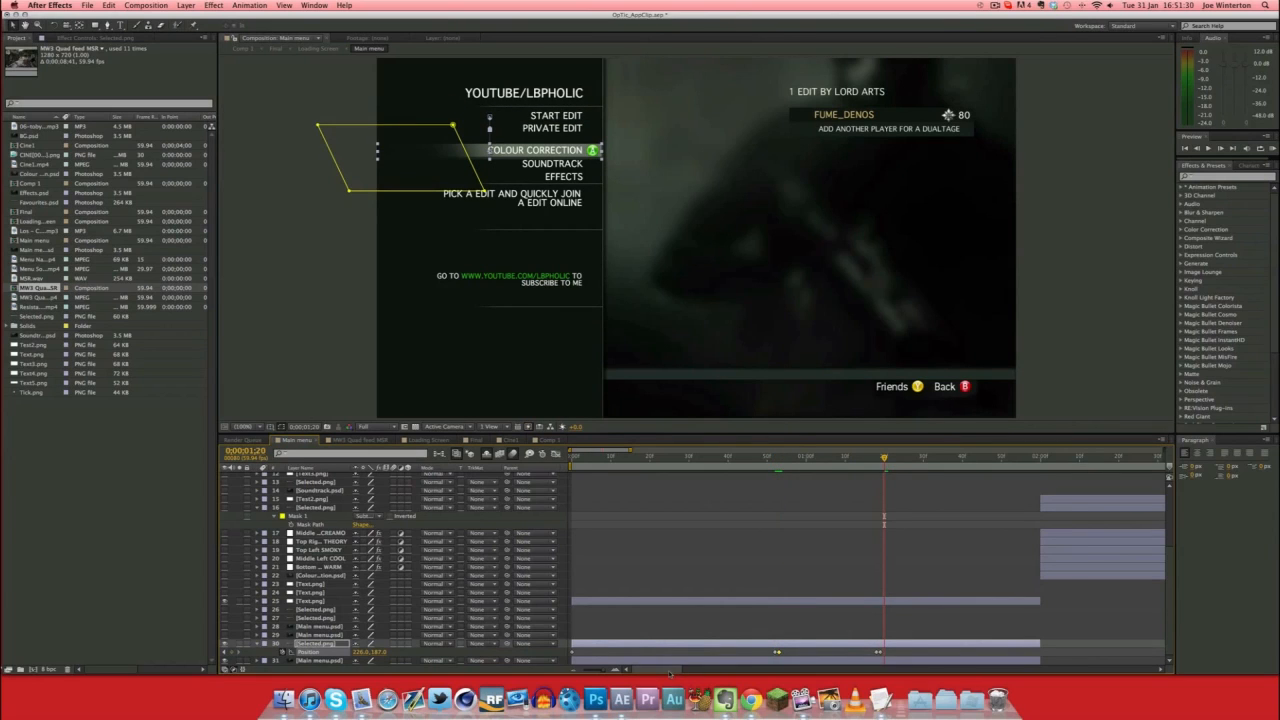
pyautogui.moveTo(668, 672); pyautogui.dragTo(690, 672)
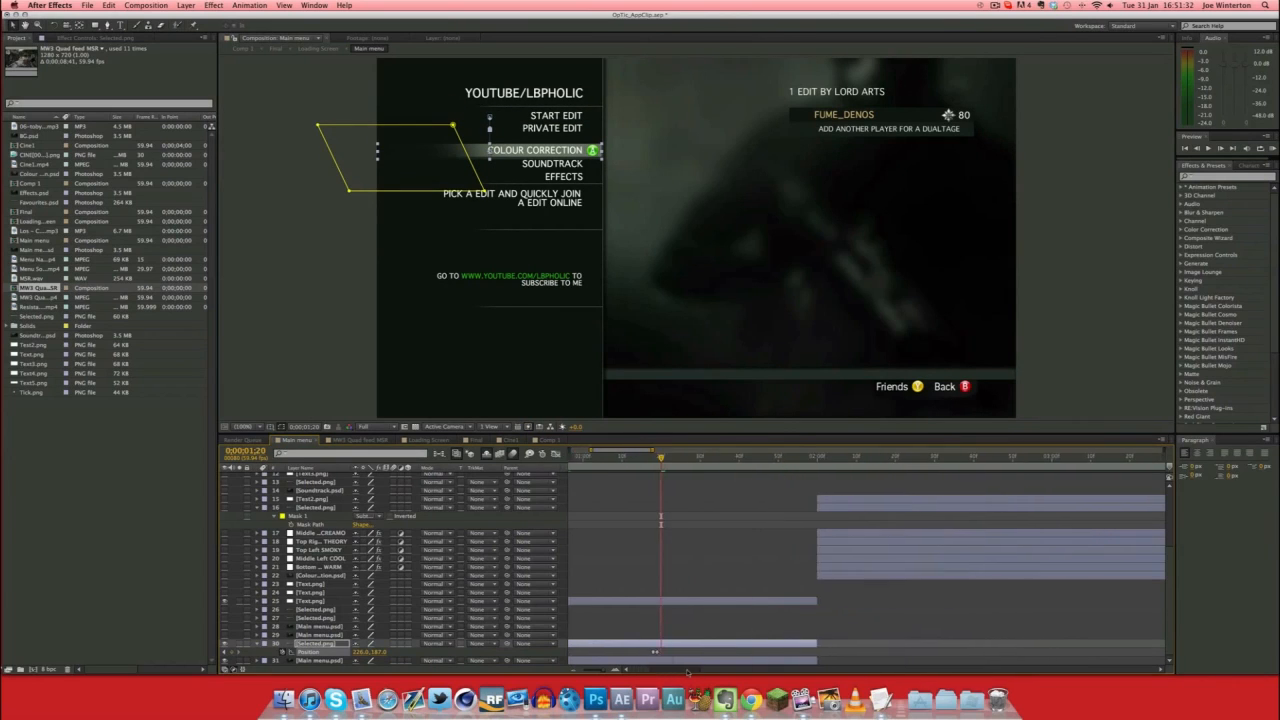
pyautogui.moveTo(662, 458); pyautogui.dragTo(817, 460)
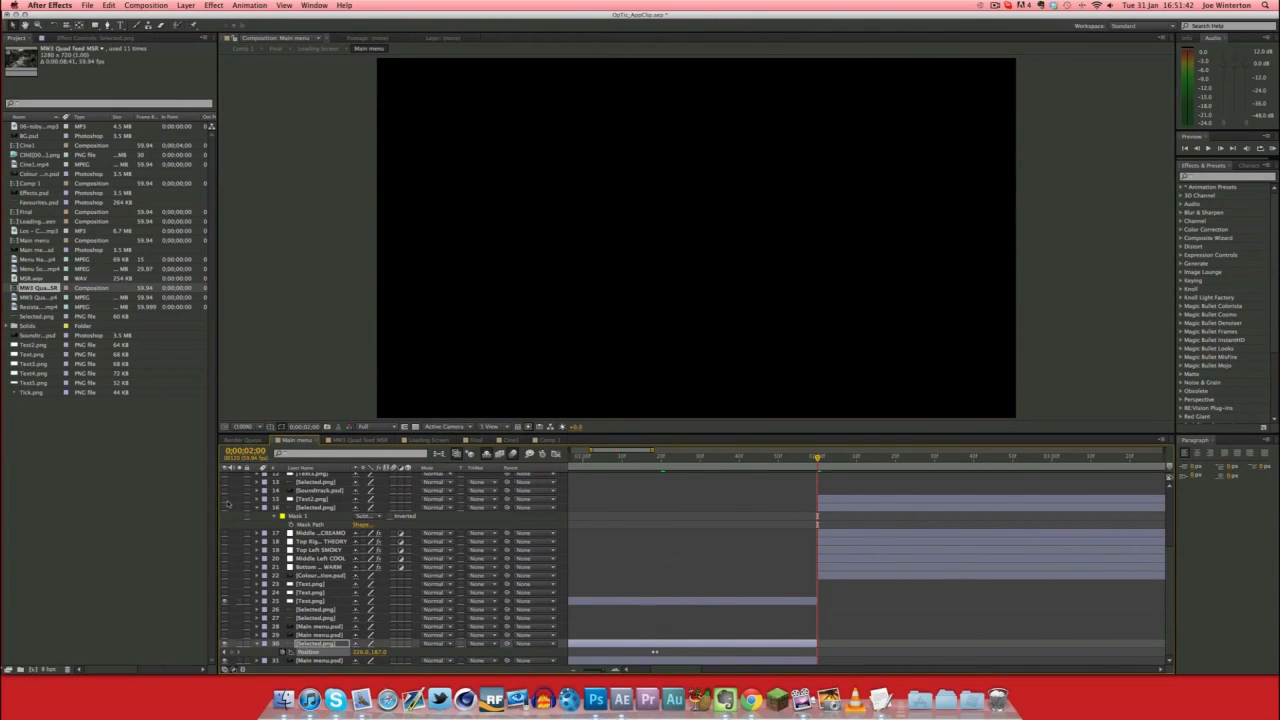
pyautogui.moveTo(228, 504); pyautogui.dragTo(225, 578)
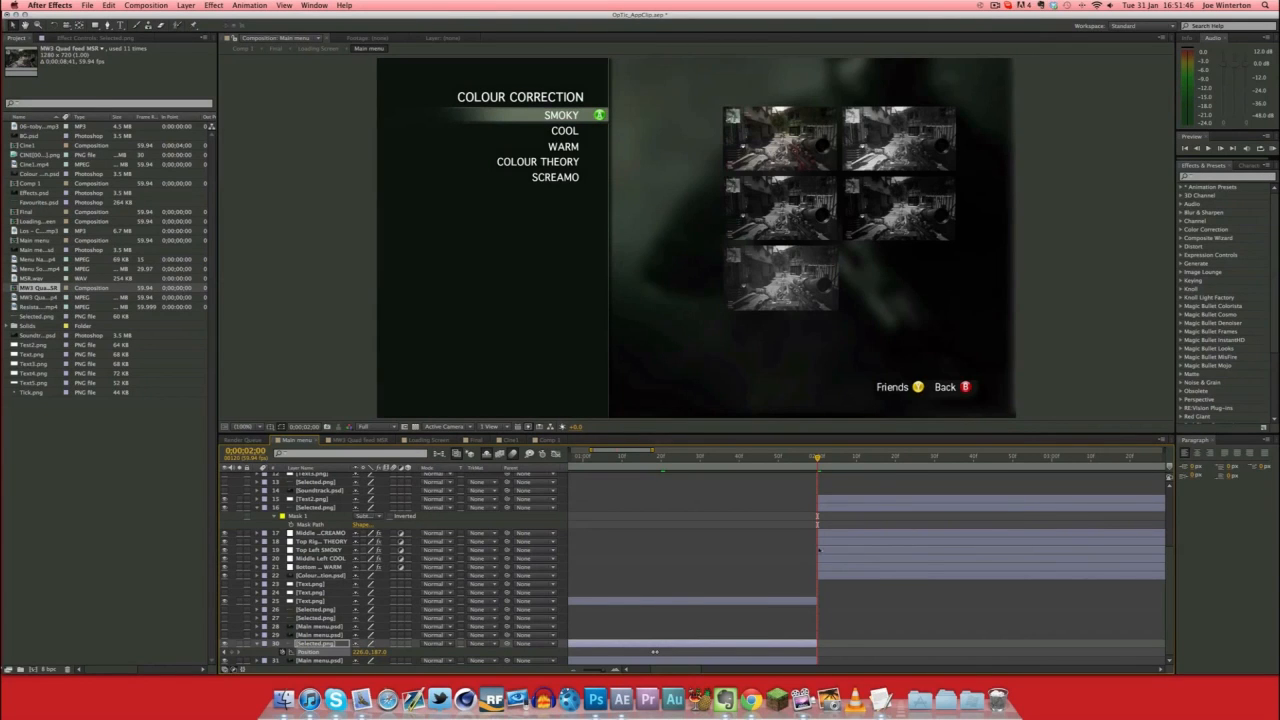
# Select layers 17 to 22, Text2.png and the layer 25 Text.png in turn, and compare the frames 0;00;01;59 and 0;00;02;00 at the screen change.
pyautogui.click(820, 536)
pyautogui.keyDown('shift'); pyautogui.click(825, 578); pyautogui.keyUp('shift')
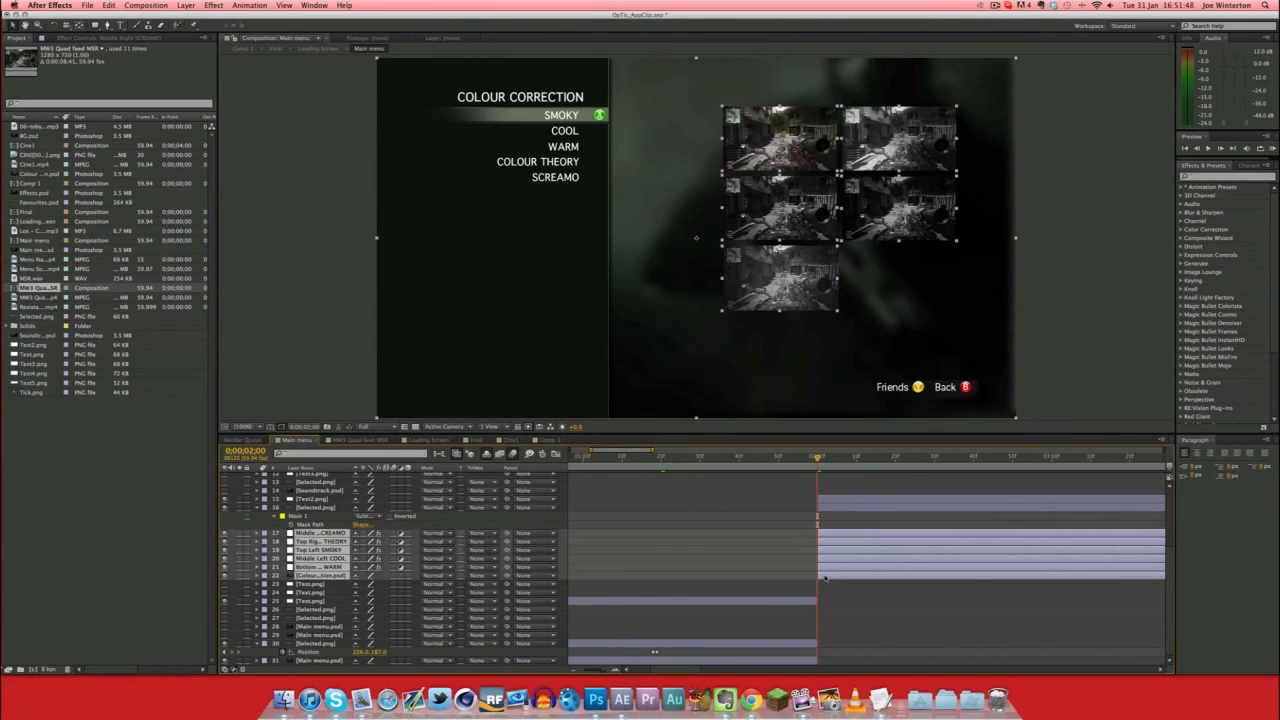
pyautogui.click(838, 499)
pyautogui.scroll(5, 1014, 555)
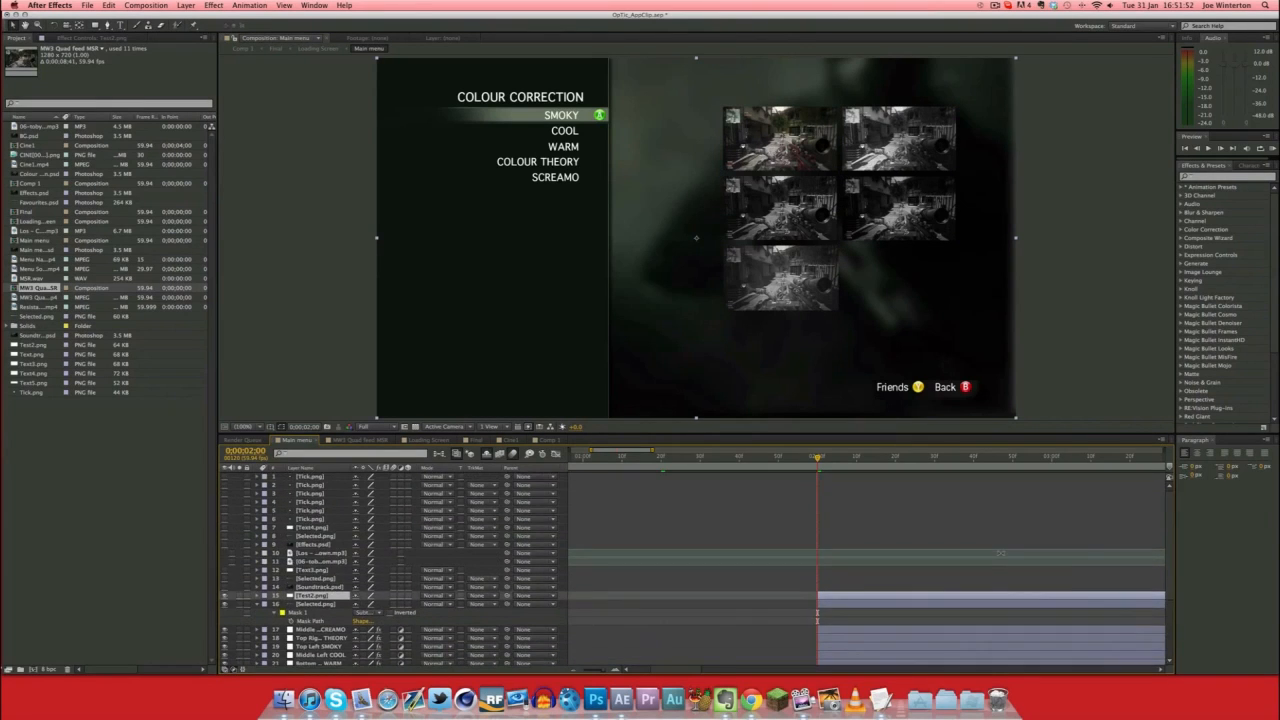
pyautogui.scroll(-5, 1012, 555)
pyautogui.click(777, 603)
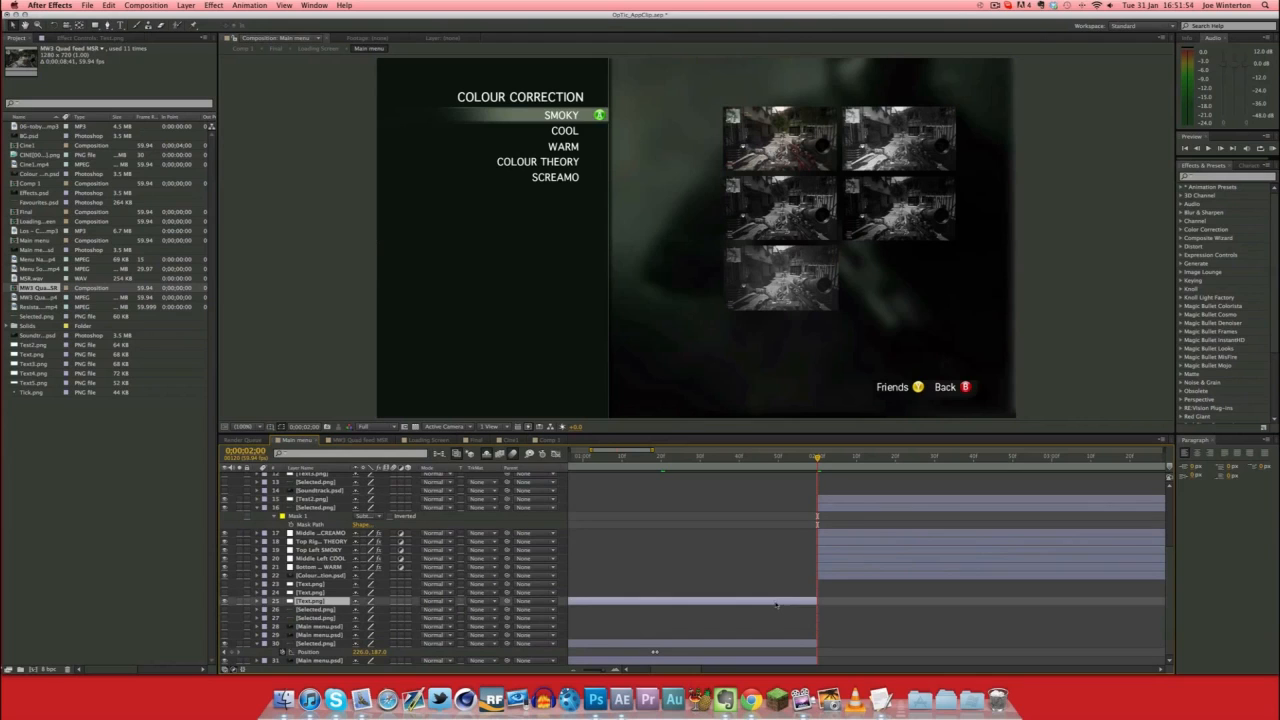
pyautogui.moveTo(817, 458)
pyautogui.mouseDown()
pyautogui.moveTo(785, 458)
pyautogui.moveTo(813, 458)
pyautogui.mouseUp()
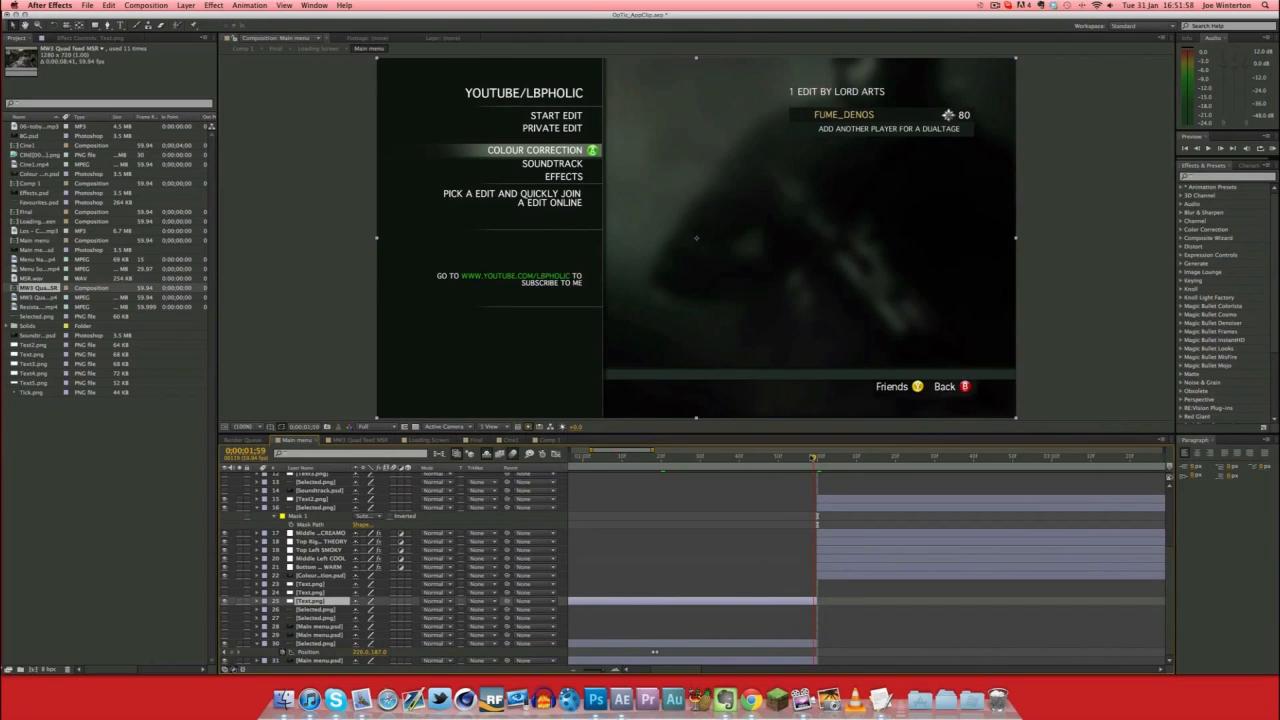
pyautogui.moveTo(813, 458); pyautogui.dragTo(817, 458)
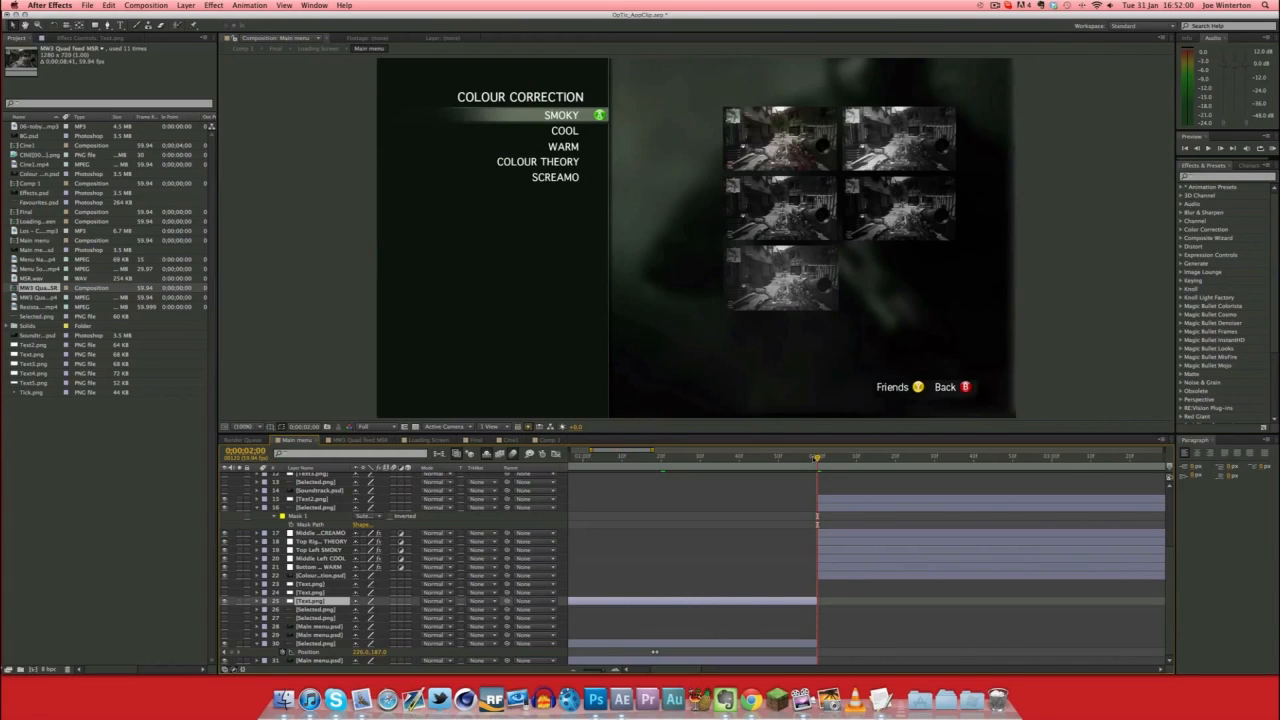
# Hide layers 15 to 21 above the Colour Correction background, then show Text2.png, Selected.png and the five thumbnail overlays again in turn.
pyautogui.click(832, 576)
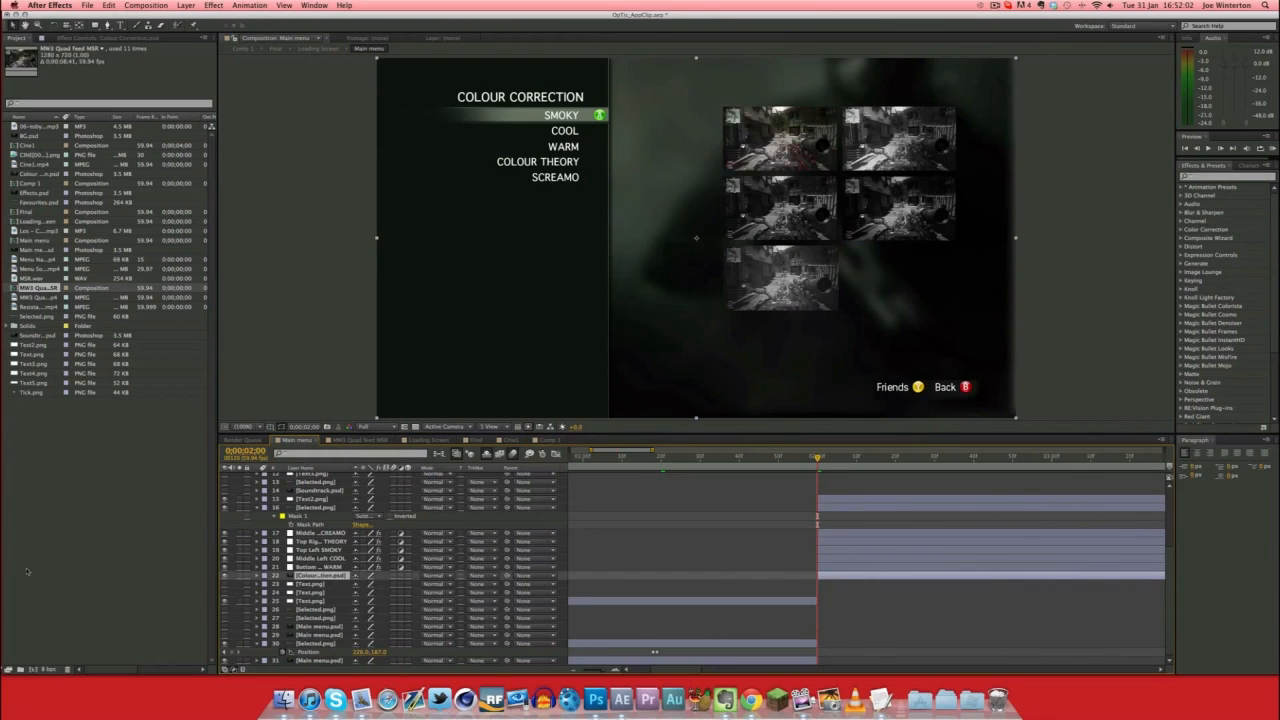
pyautogui.moveTo(226, 569); pyautogui.dragTo(225, 501)
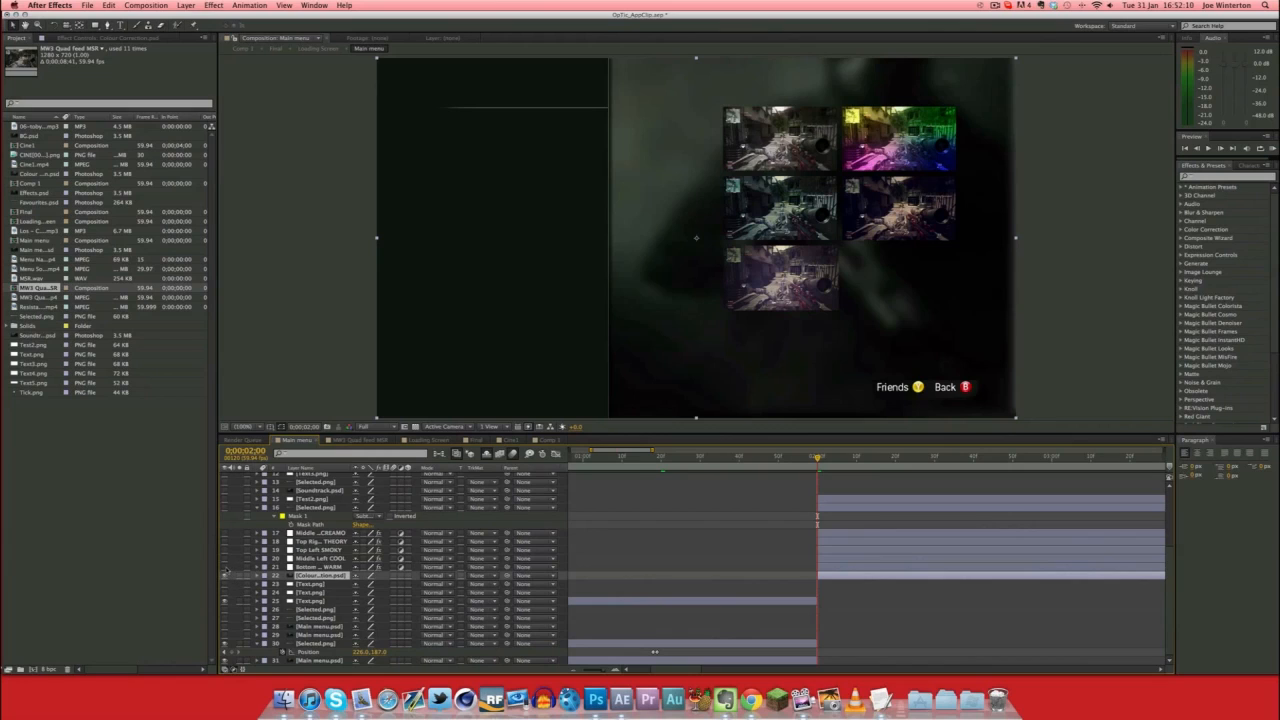
pyautogui.click(225, 500)
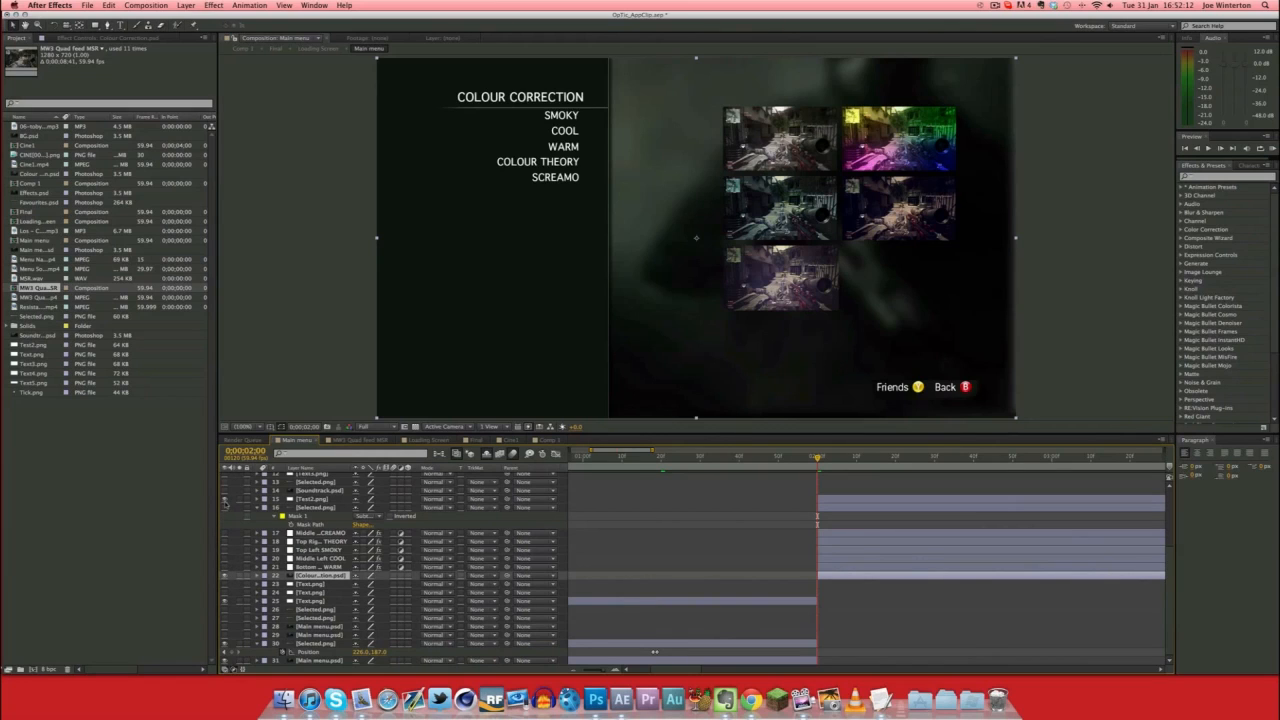
pyautogui.click(303, 508)
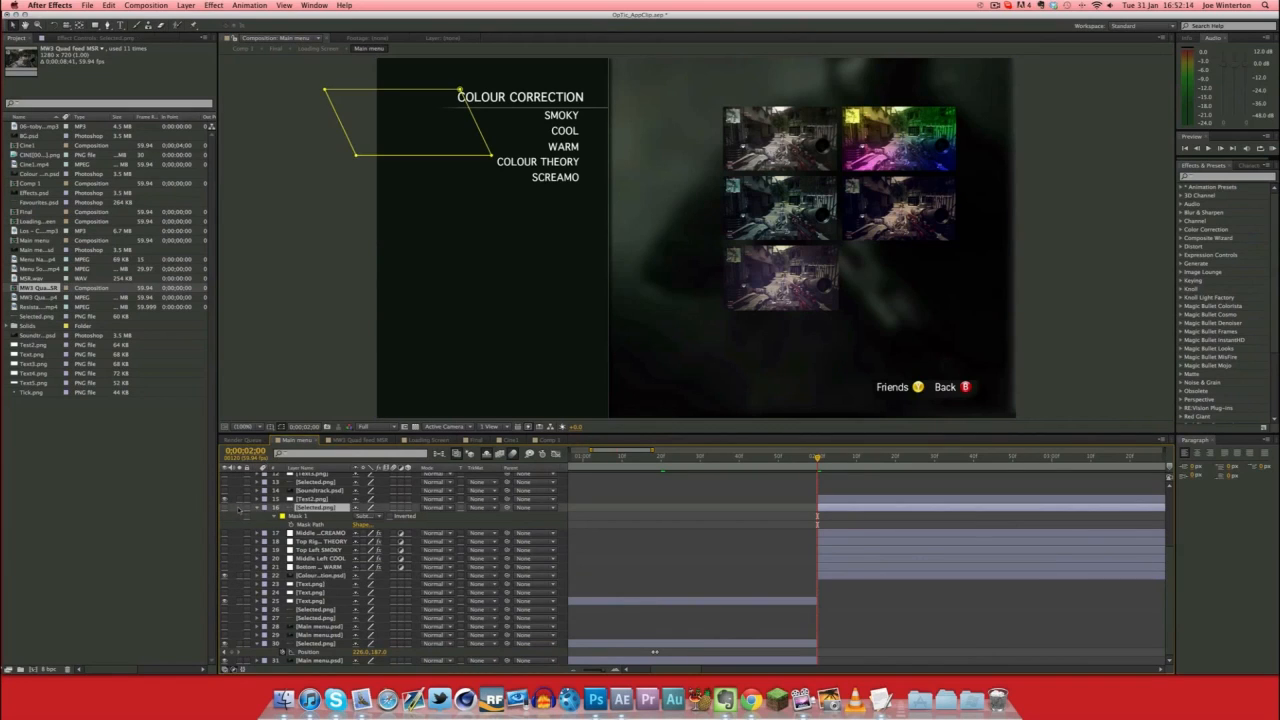
pyautogui.click(226, 508)
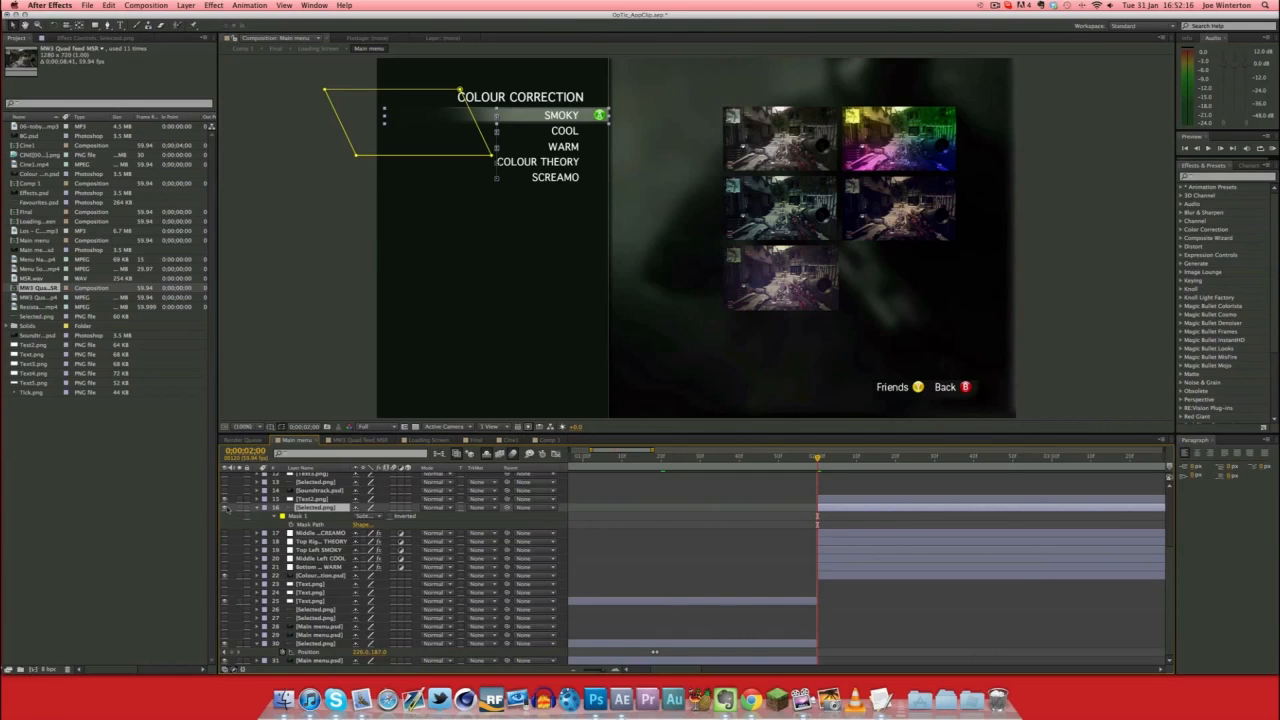
pyautogui.moveTo(841, 455); pyautogui.dragTo(922, 458)
pyautogui.moveTo(229, 537); pyautogui.dragTo(226, 568)
# Scrub and step through the highlight's moves between Smoky, Cool and Warm to examine the thumbnail colour changes, ending at 0;00;02;15.
pyautogui.moveTo(864, 458); pyautogui.dragTo(1027, 458)
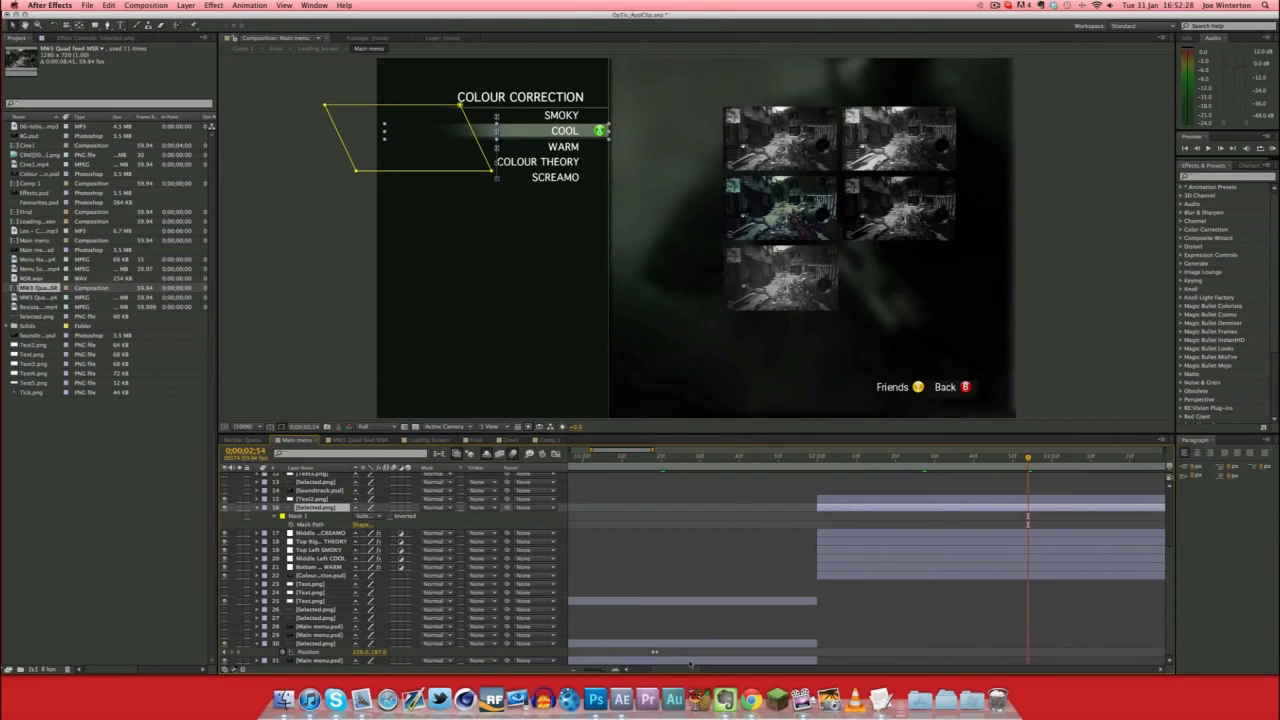
pyautogui.moveTo(690, 669); pyautogui.dragTo(705, 669)
pyautogui.click(862, 458)
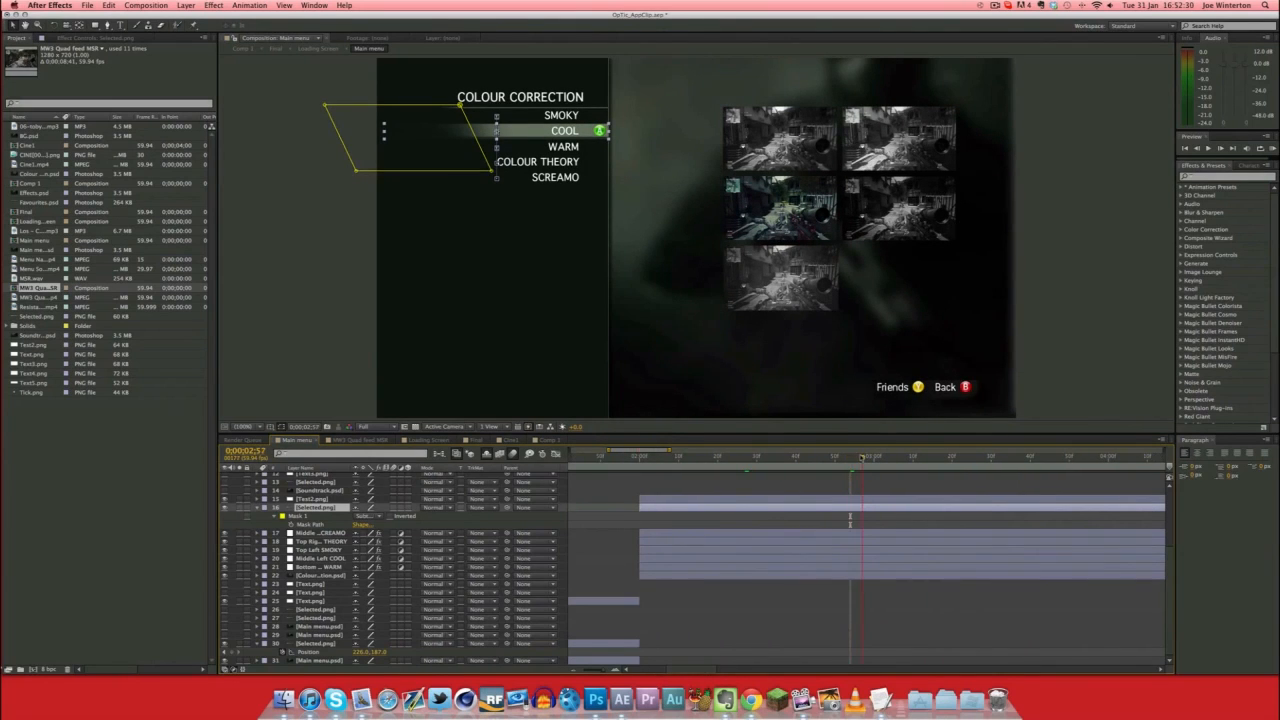
pyautogui.press('pageup')
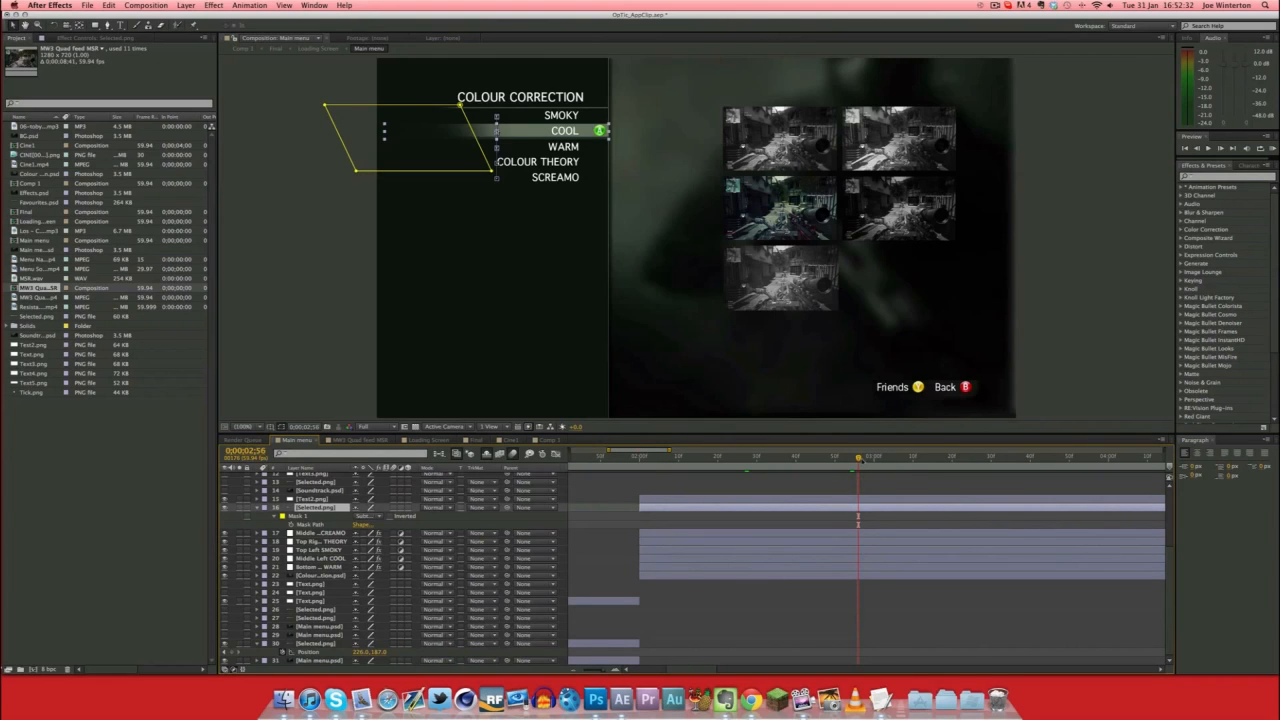
pyautogui.press('pagedown')
pyautogui.press('pagedown')
pyautogui.press('pagedown')
pyautogui.press('pagedown')
pyautogui.press('pagedown')
pyautogui.press('pagedown')
pyautogui.press('pagedown')
pyautogui.press('pagedown')
pyautogui.press('pagedown')
pyautogui.press('pagedown')
pyautogui.press('pagedown')
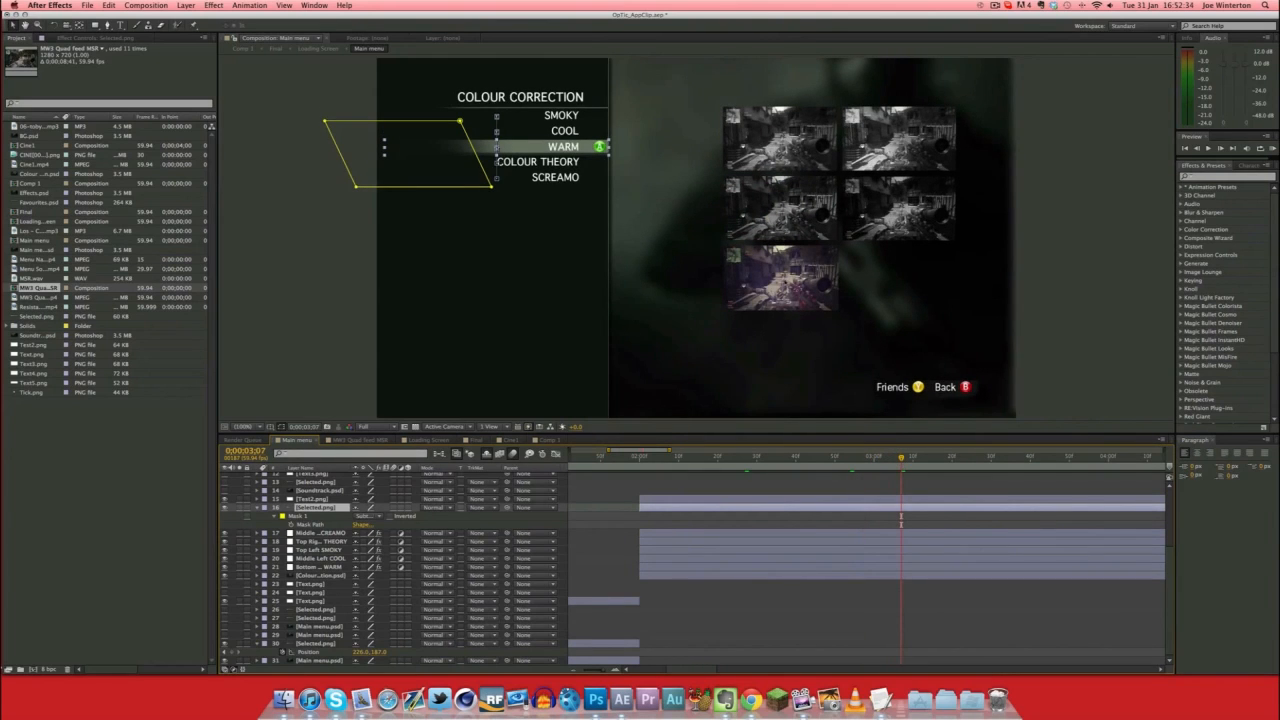
pyautogui.moveTo(851, 457); pyautogui.dragTo(698, 457)
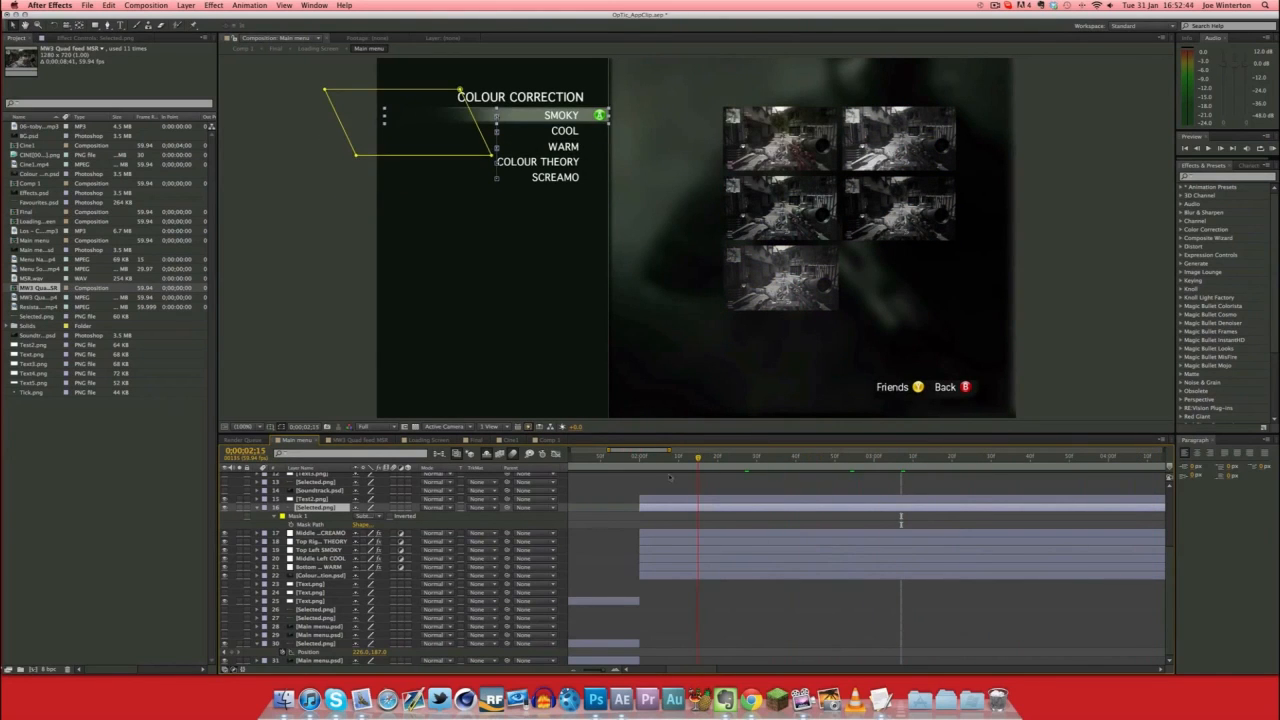
# Reveal the Opacity keyframes of the five thumbnail overlay layers 17 to 21 and return to 0;00;02;00.
pyautogui.click(321, 533)
pyautogui.keyDown('shift'); pyautogui.click(320, 567); pyautogui.keyUp('shift')
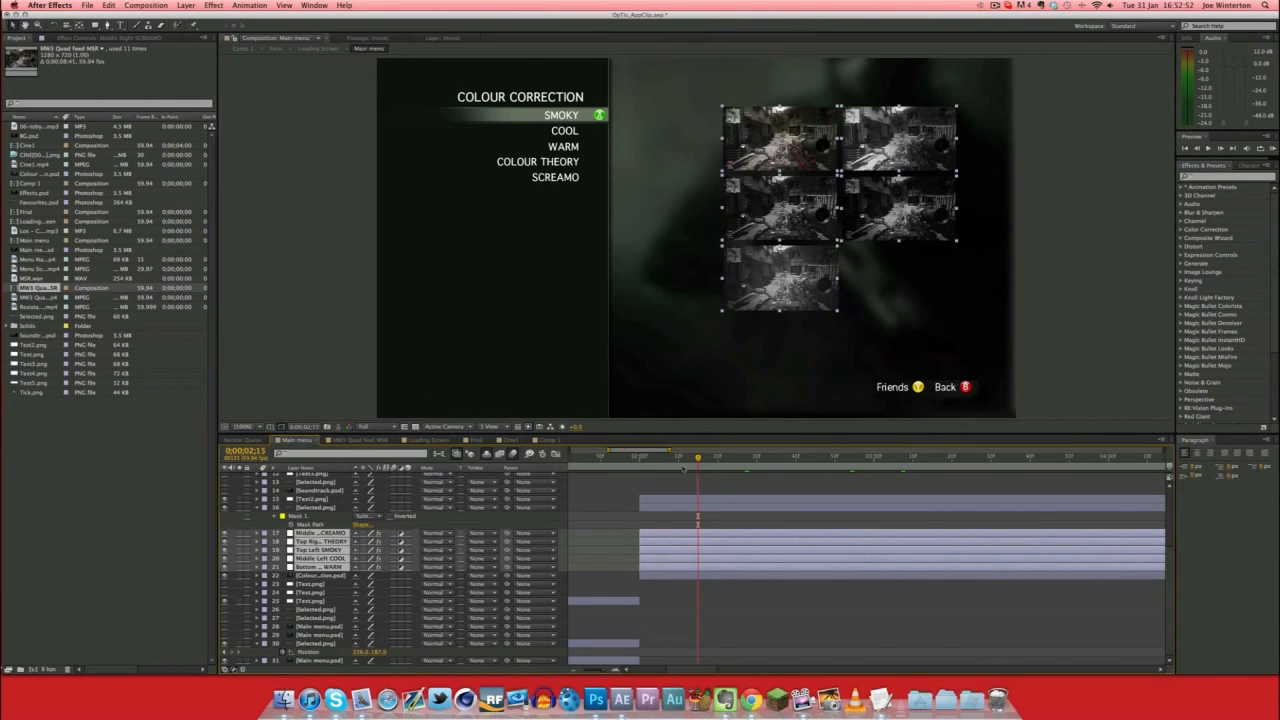
pyautogui.press('t')
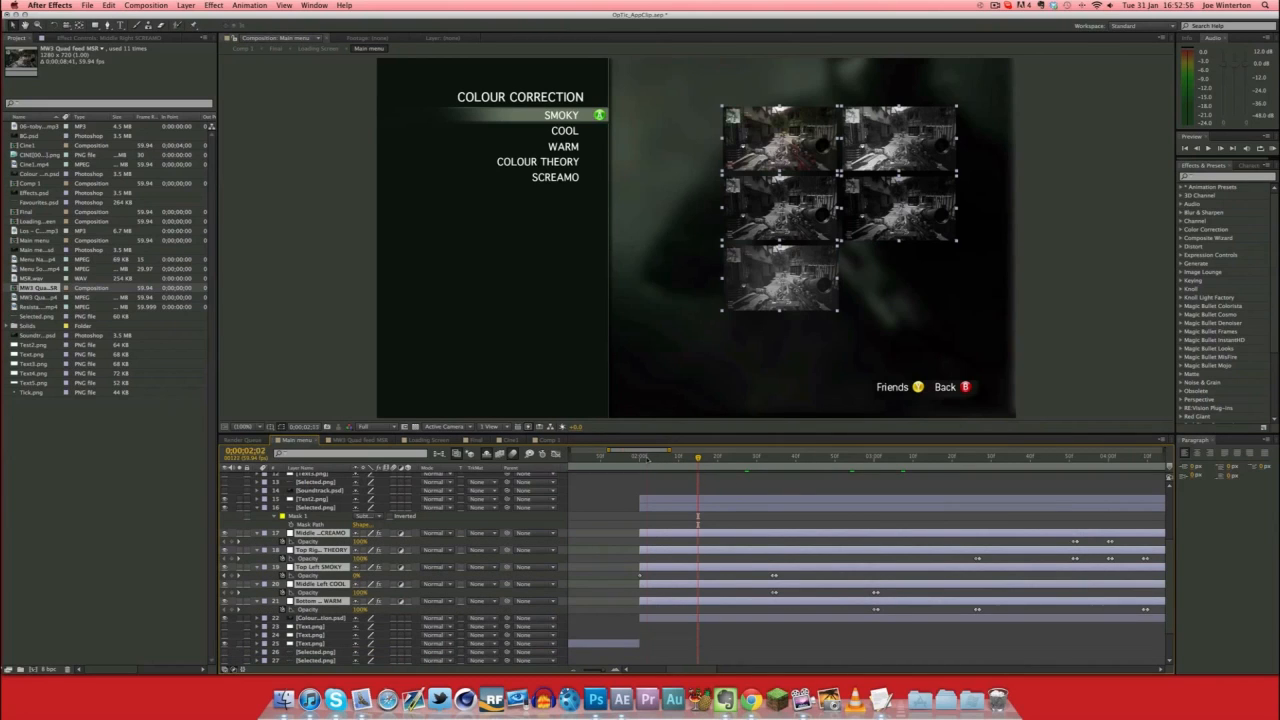
pyautogui.moveTo(644, 457); pyautogui.dragTo(640, 457)
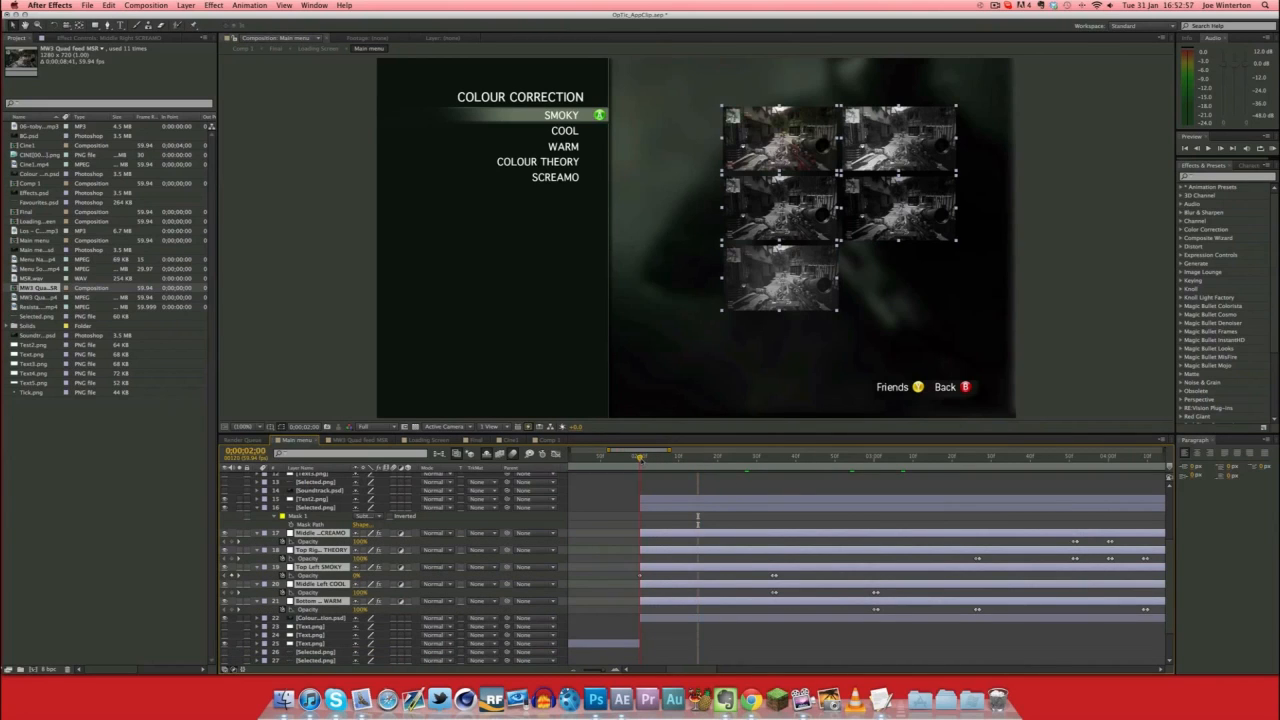
# Clear the layer selection and select the Top Left SMOKY overlay, followed by the SCREAMO overlay on layer 17.
pyautogui.click(1107, 320)
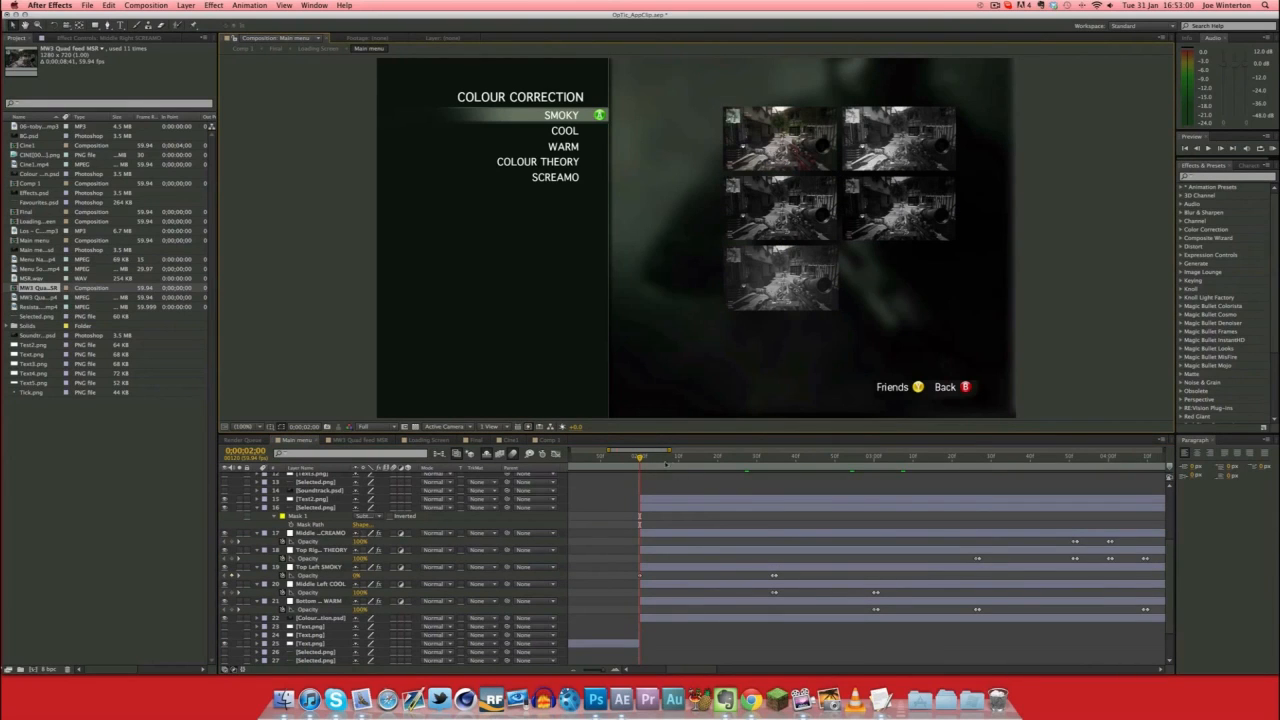
pyautogui.click(645, 569)
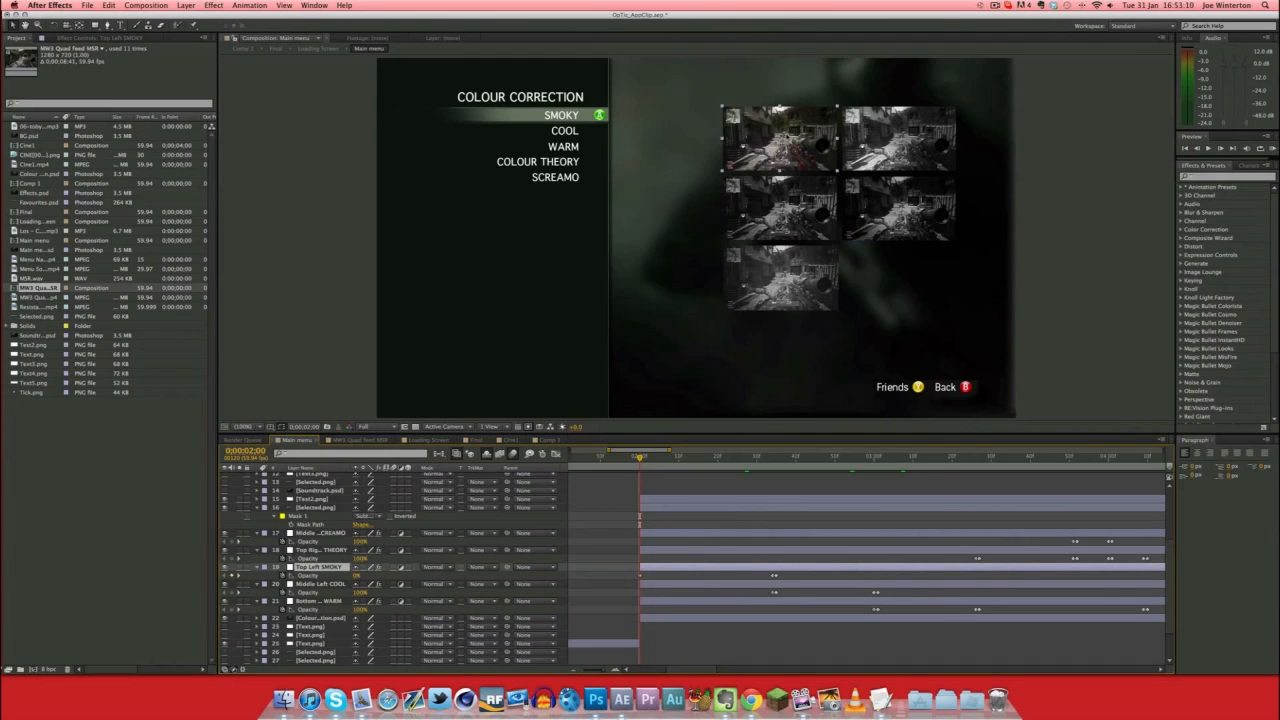
pyautogui.click(310, 532)
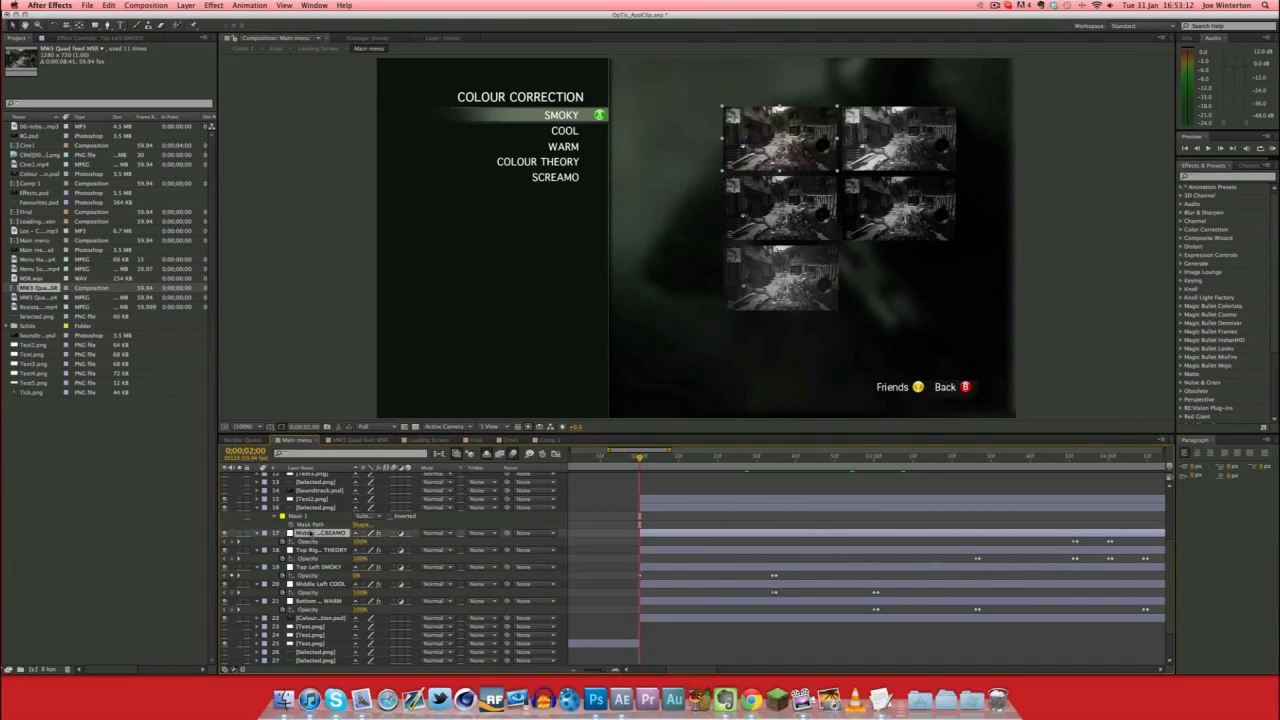
# Display the Middle Right SCREAMO overlay's Black & White effect settings and scrub through the thumbnail colour changes to 0;00;04;45.
pyautogui.click(88, 40)
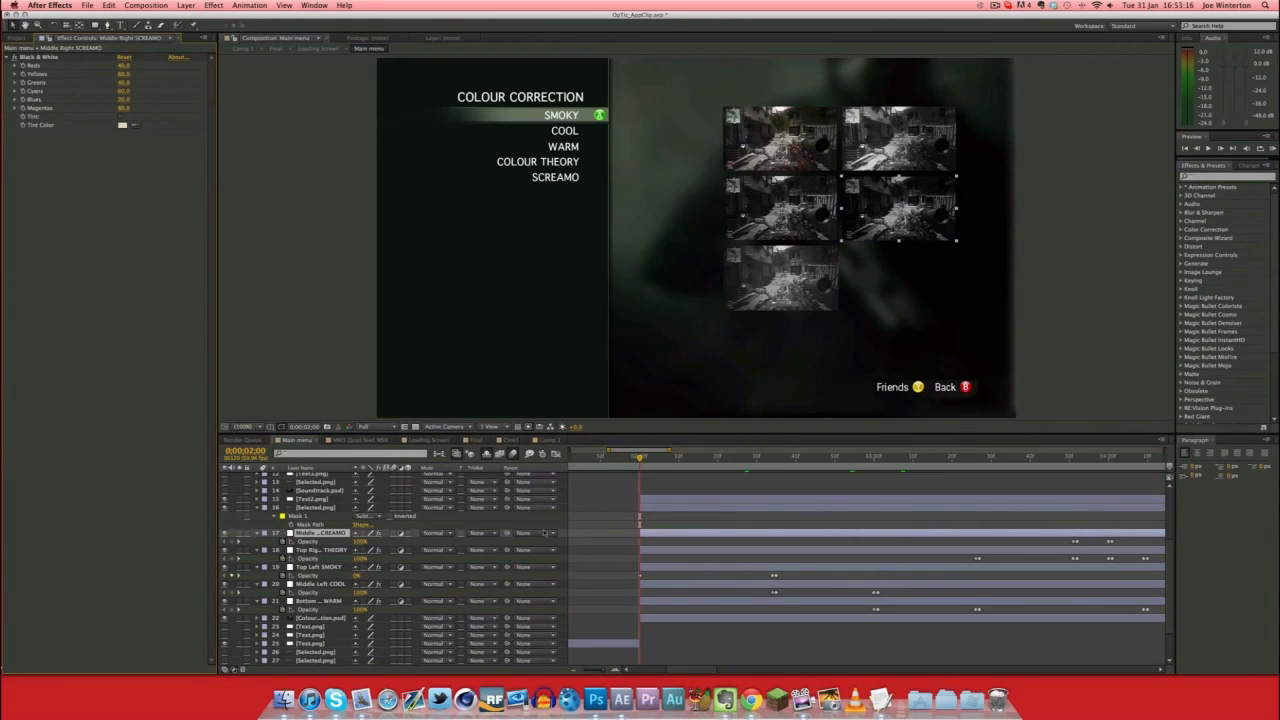
pyautogui.moveTo(641, 458); pyautogui.dragTo(780, 466)
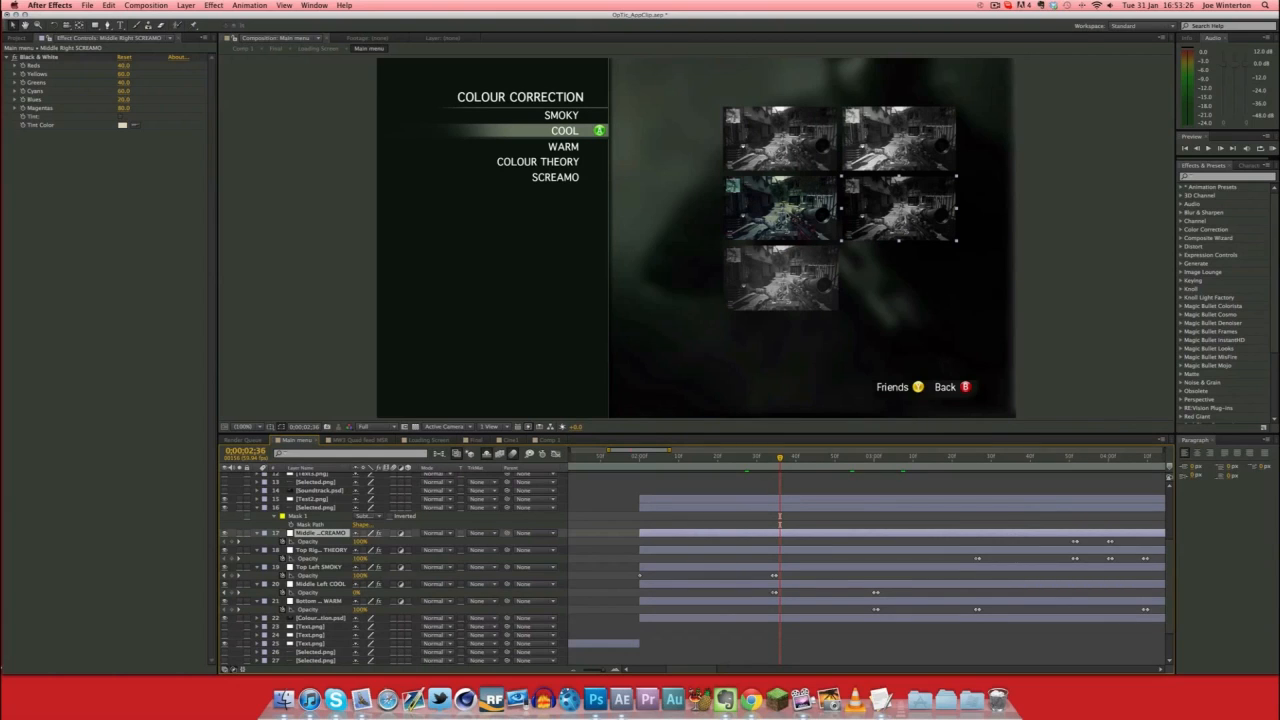
pyautogui.moveTo(785, 462); pyautogui.dragTo(1124, 460)
pyautogui.moveTo(678, 668); pyautogui.dragTo(710, 665)
pyautogui.moveTo(798, 459); pyautogui.dragTo(955, 459)
# Show the second main menu segment's layers: Text.png on layer 24, Selected.png on layer 27 and Main menu.psd on layer 29.
pyautogui.scroll(-5, 986, 636)
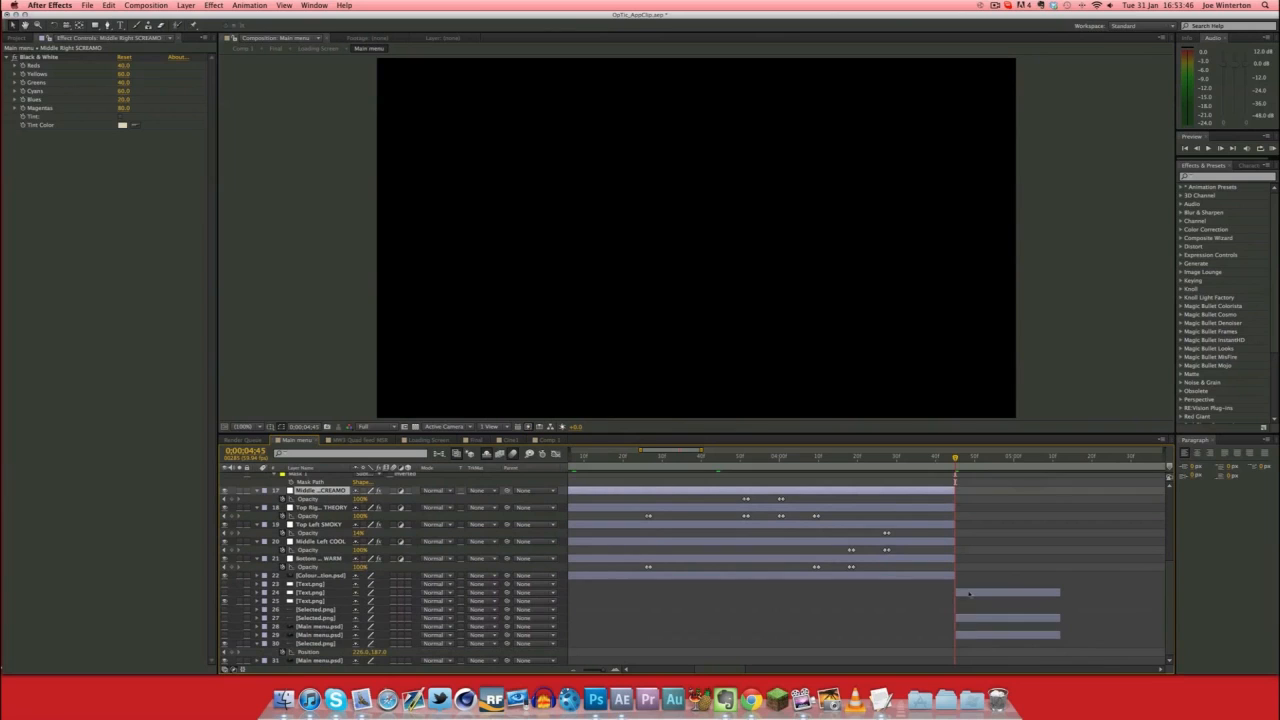
pyautogui.click(969, 593)
pyautogui.keyDown('shift'); pyautogui.click(968, 636); pyautogui.keyUp('shift')
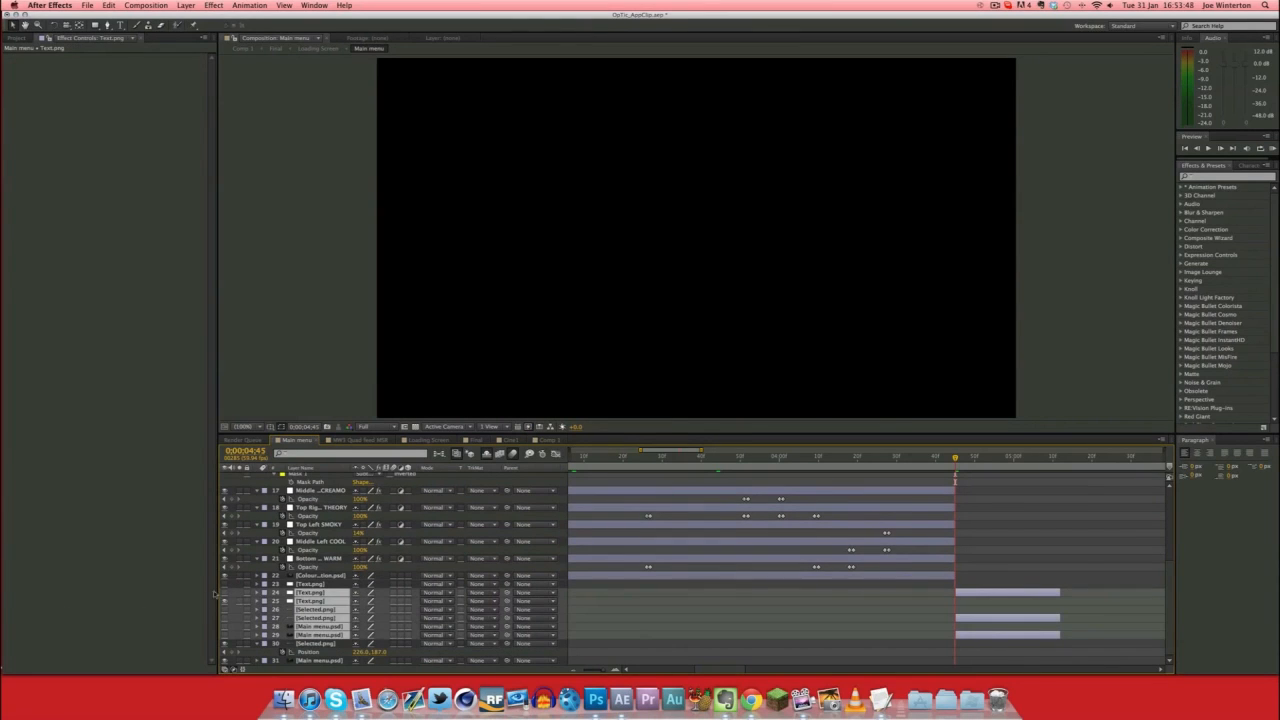
pyautogui.click(773, 594)
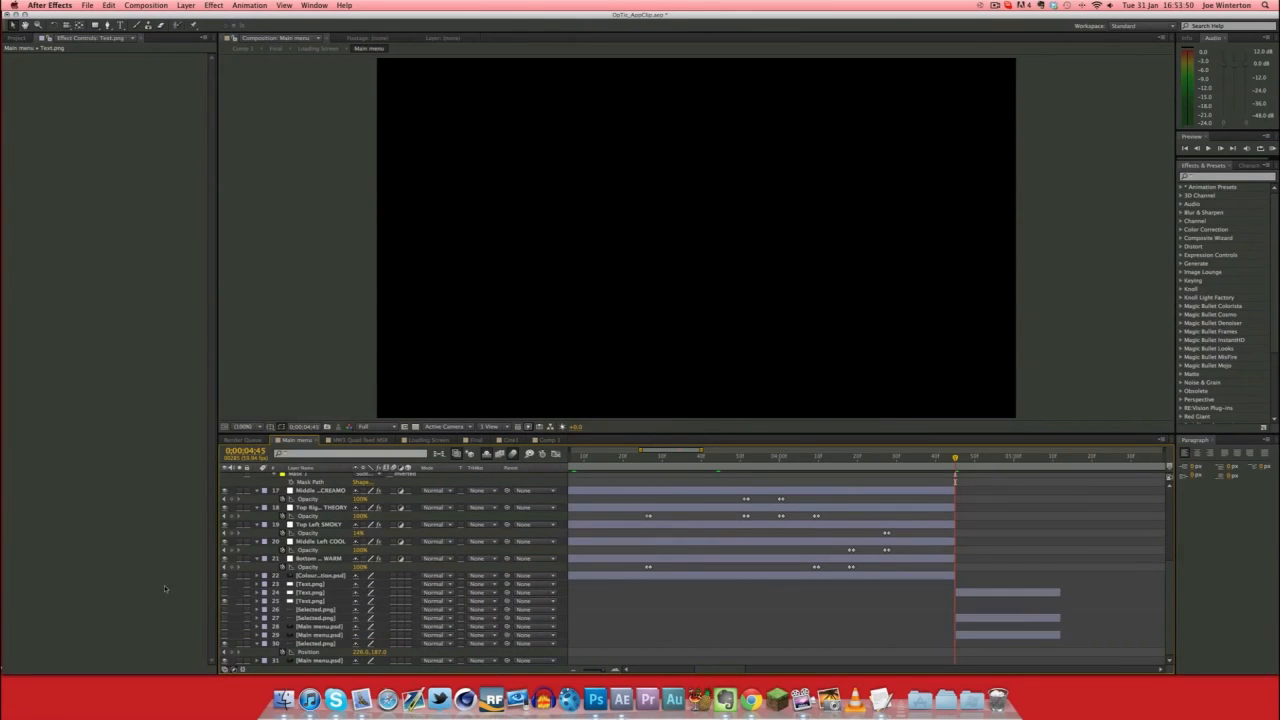
pyautogui.click(225, 594)
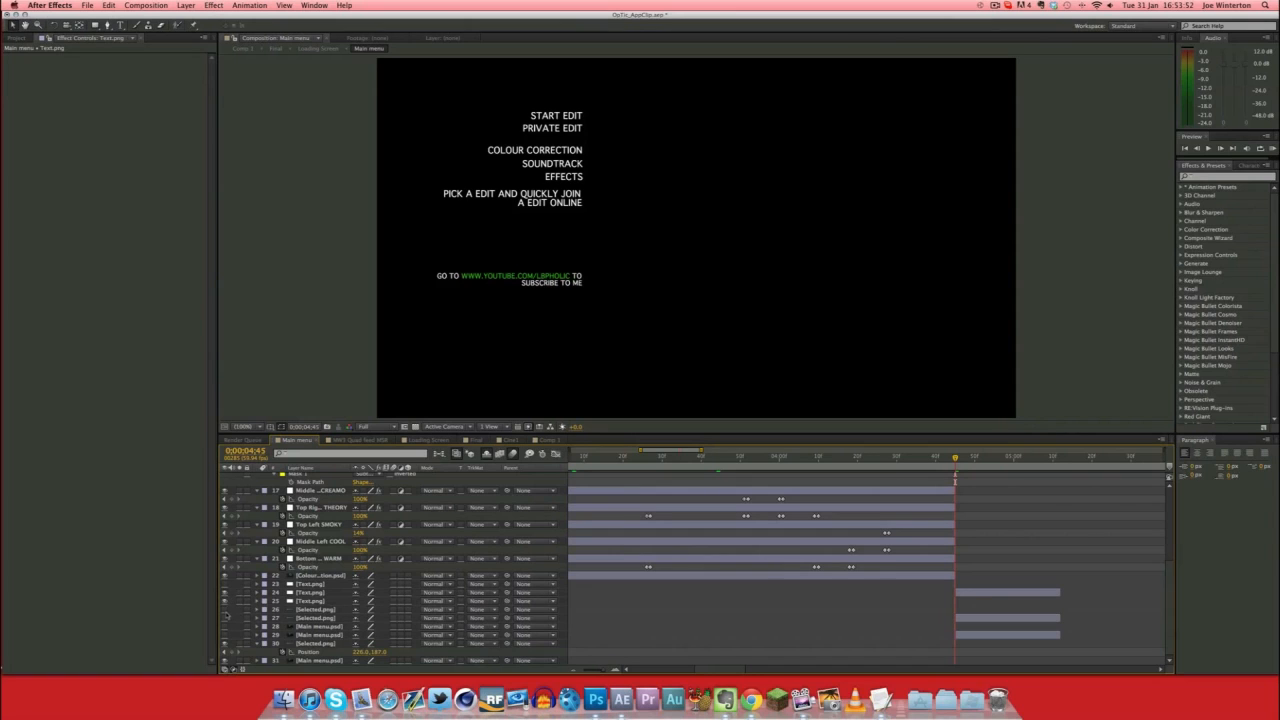
pyautogui.click(225, 618)
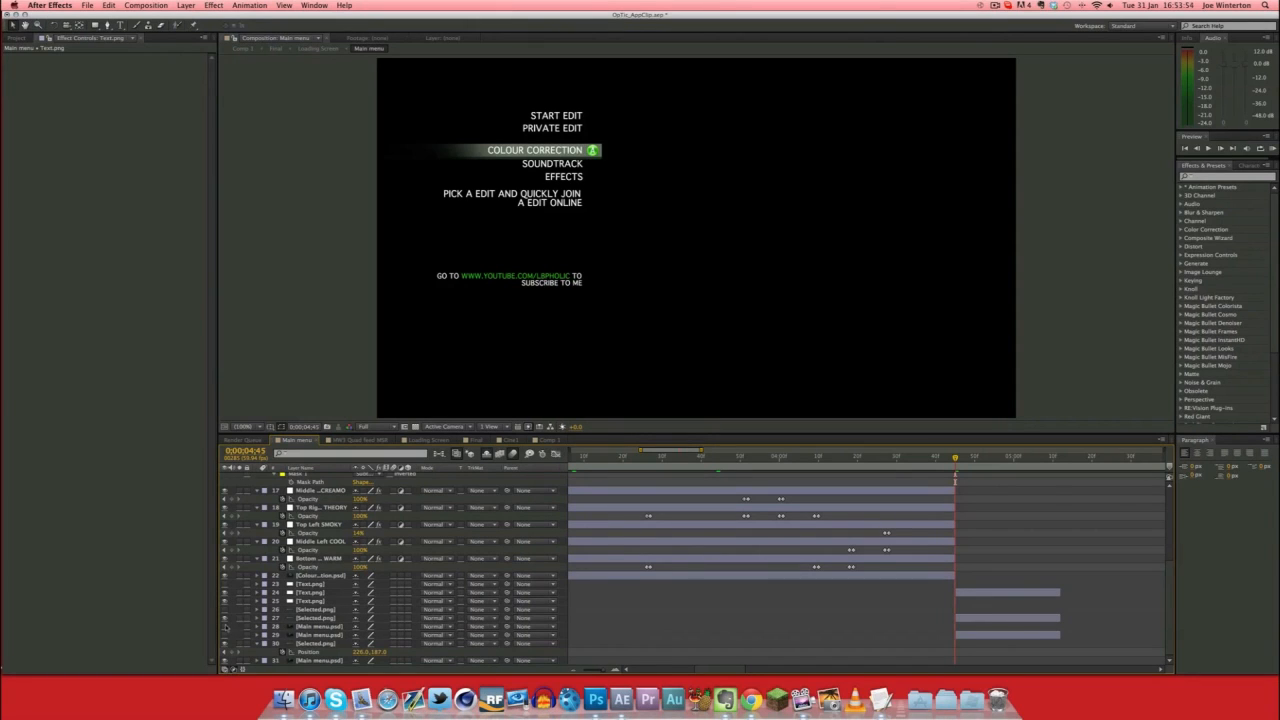
pyautogui.click(225, 635)
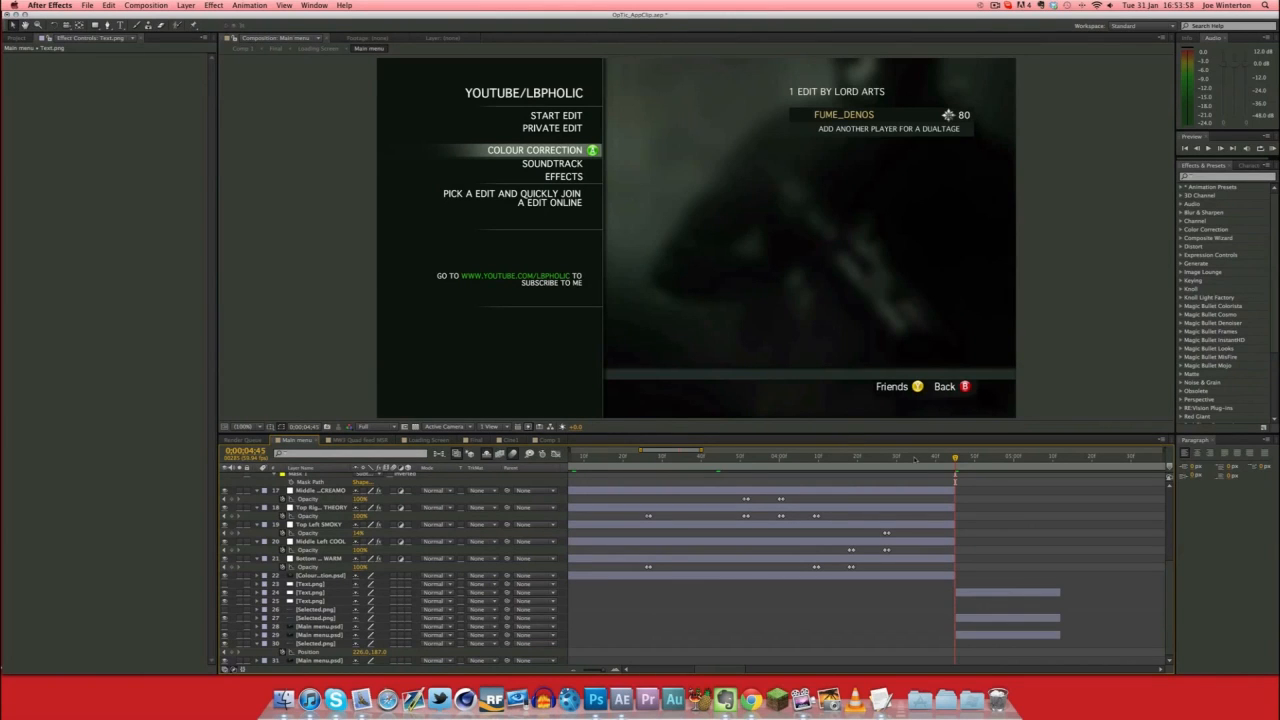
# Select layers 24, 29 and 27 in turn and scrub through their main menu segment to its end at 0;00;05;12.
pyautogui.moveTo(931, 458); pyautogui.dragTo(970, 458)
pyautogui.click(982, 593)
pyautogui.click(982, 635)
pyautogui.click(982, 619)
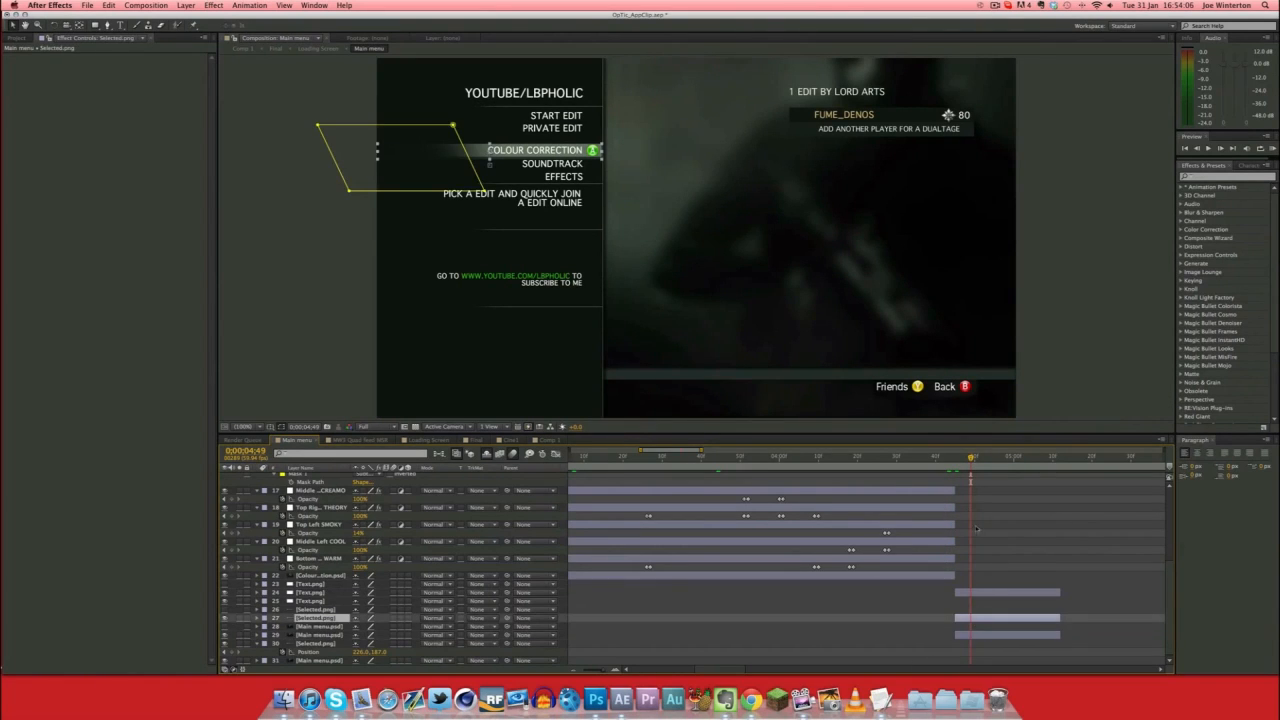
pyautogui.moveTo(970, 458); pyautogui.dragTo(1060, 457)
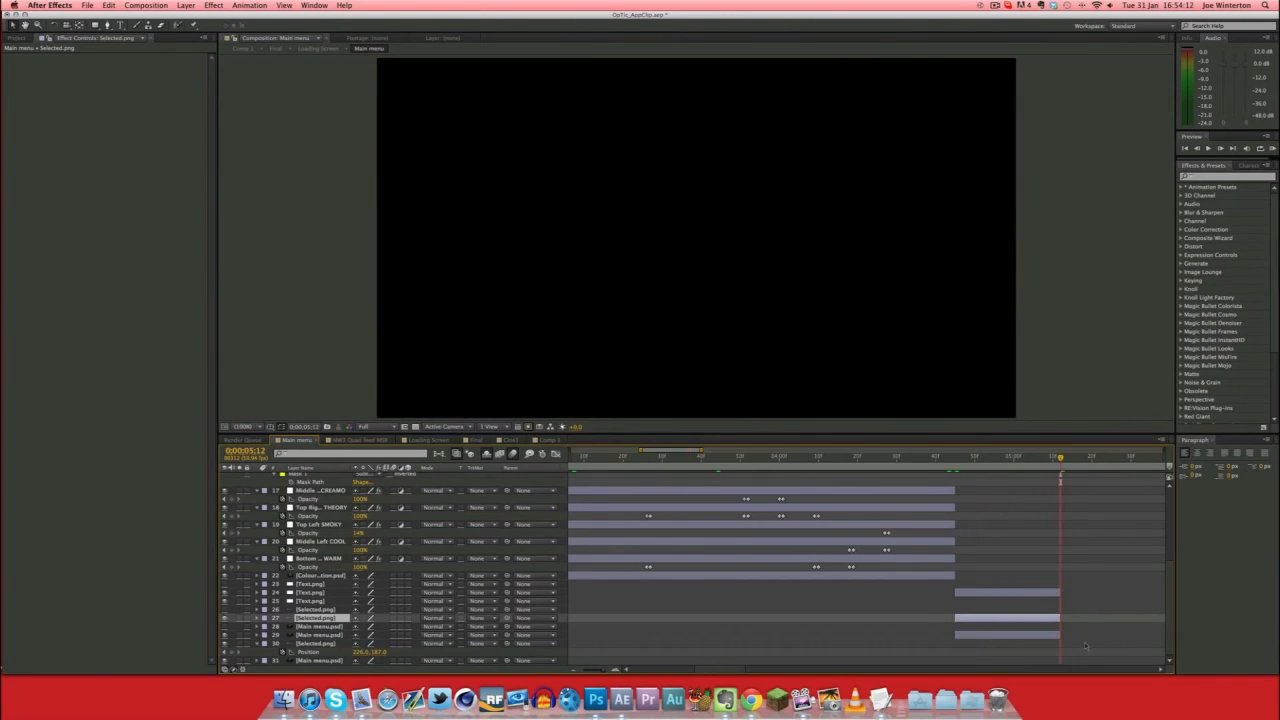
# Show Text3.png, Selected.png and Soundtrack.psd on layers 12 to 14 and scrub the highlight to Toby Mac - Changed Forever at 0;00;06;34.
pyautogui.scroll(5, 1086, 600)
pyautogui.click(1067, 545)
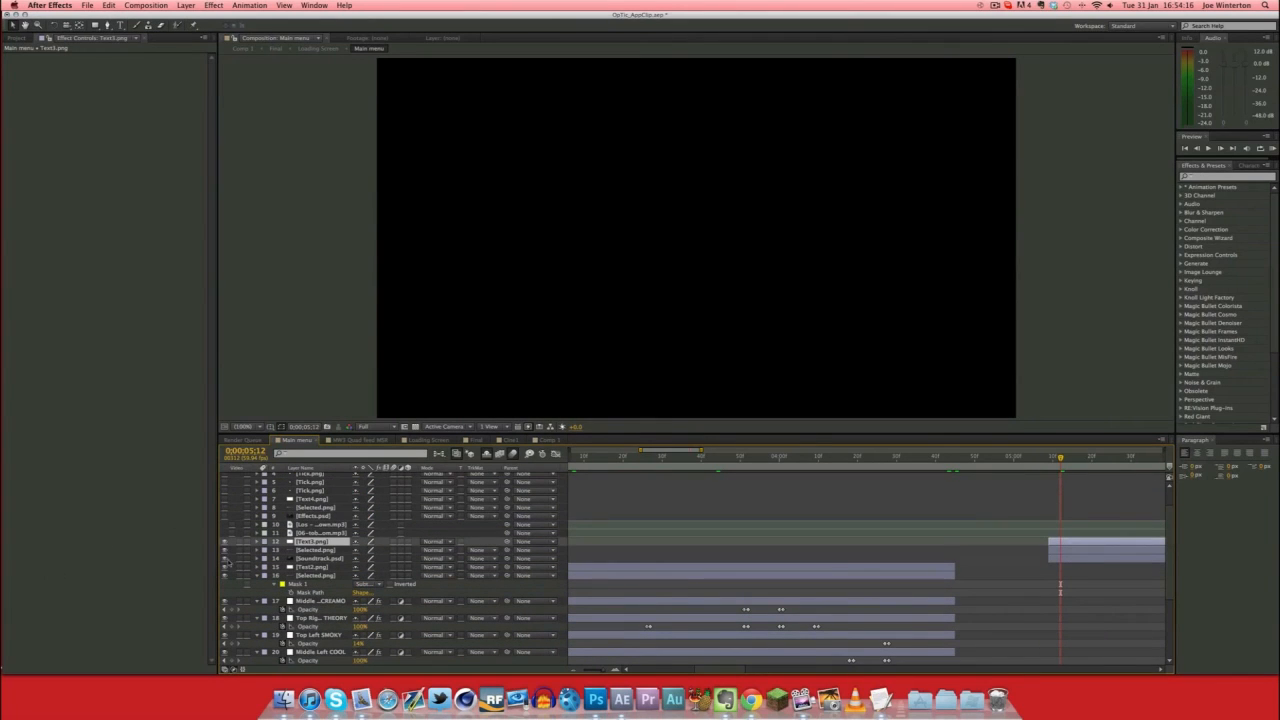
pyautogui.moveTo(1020, 459); pyautogui.dragTo(1052, 463)
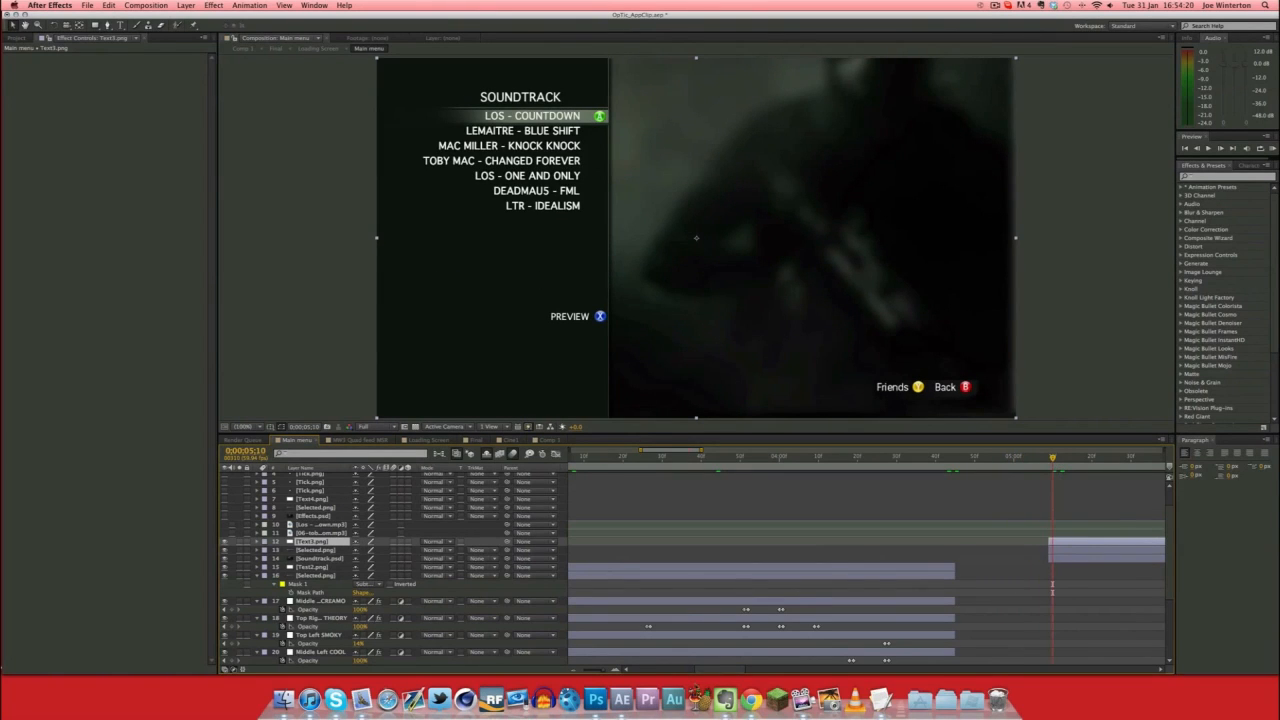
pyautogui.moveTo(730, 670); pyautogui.dragTo(757, 671)
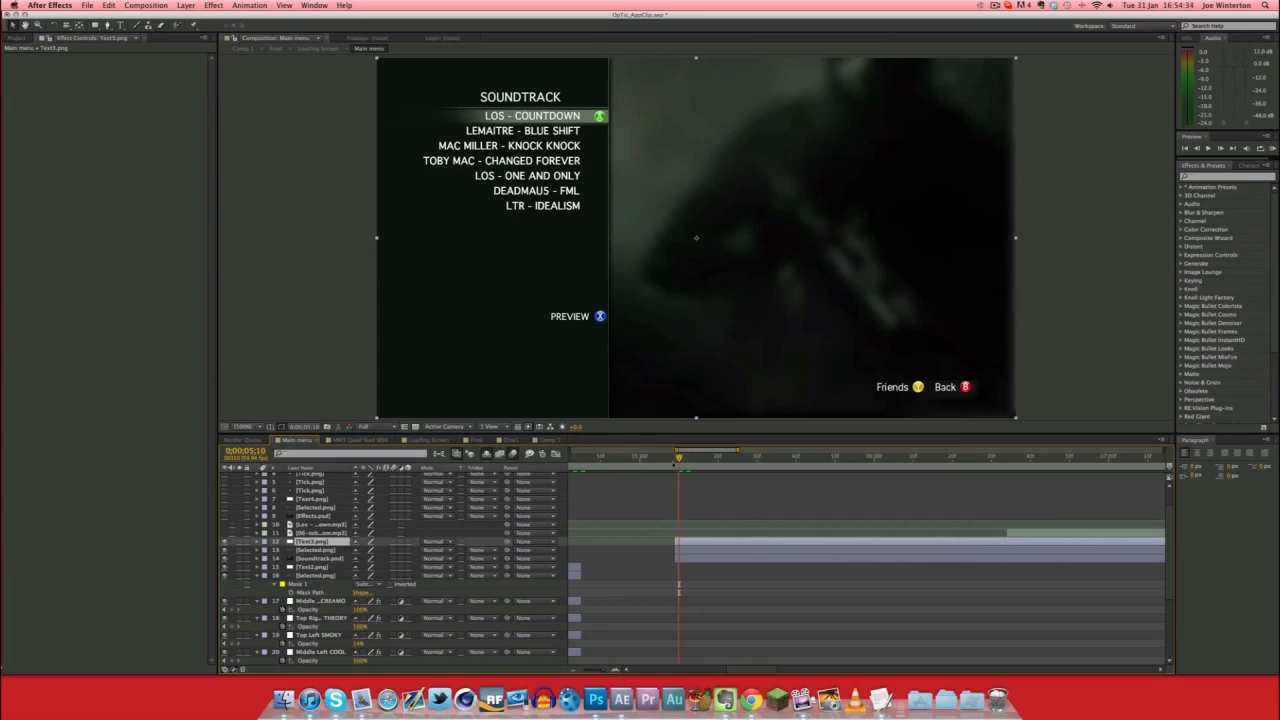
pyautogui.moveTo(673, 464); pyautogui.dragTo(1007, 466)
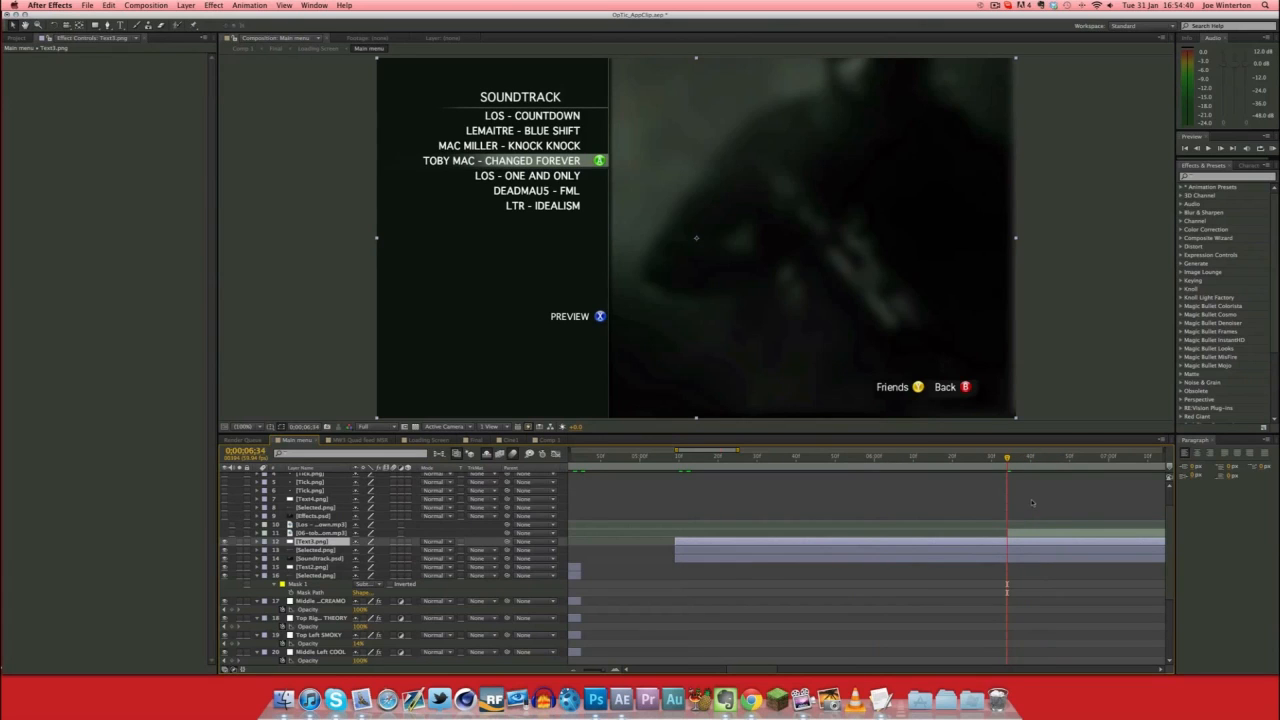
# Reveal the audio levels keyframes and waveform of the Changed Forever MP3 on layer 11 and enable its audio.
pyautogui.click(1029, 533)
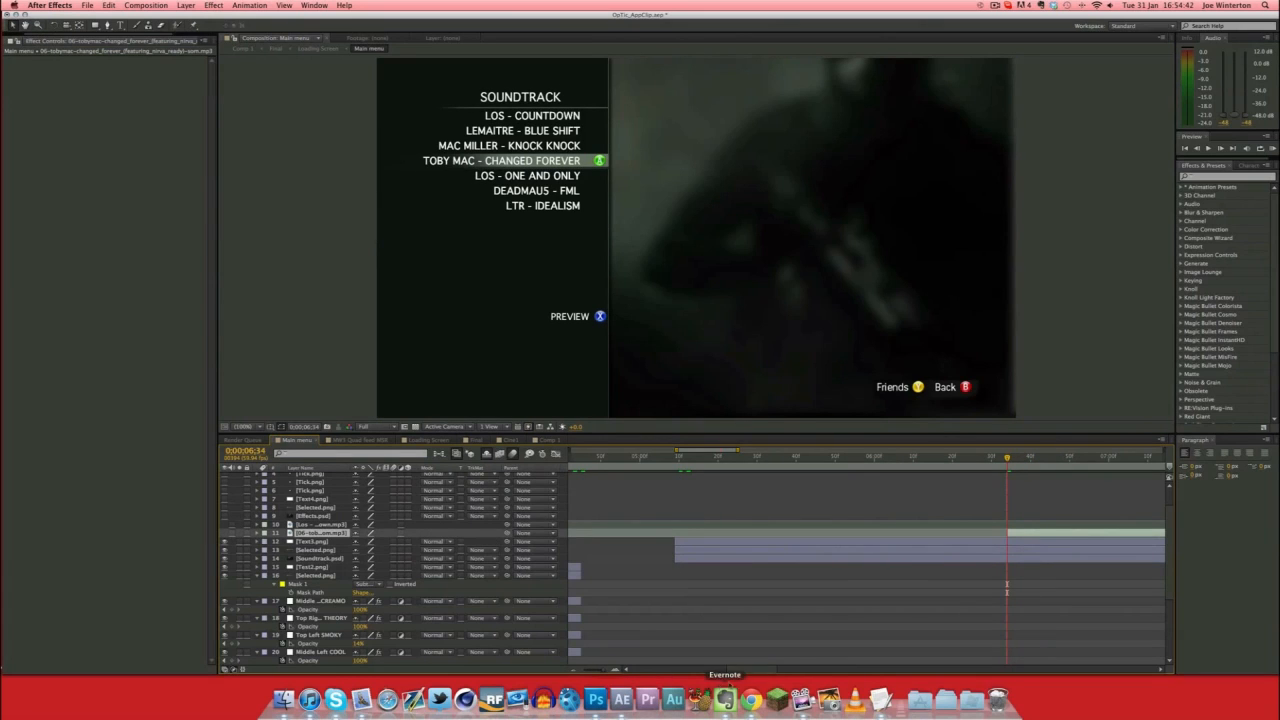
pyautogui.moveTo(725, 669); pyautogui.dragTo(784, 669)
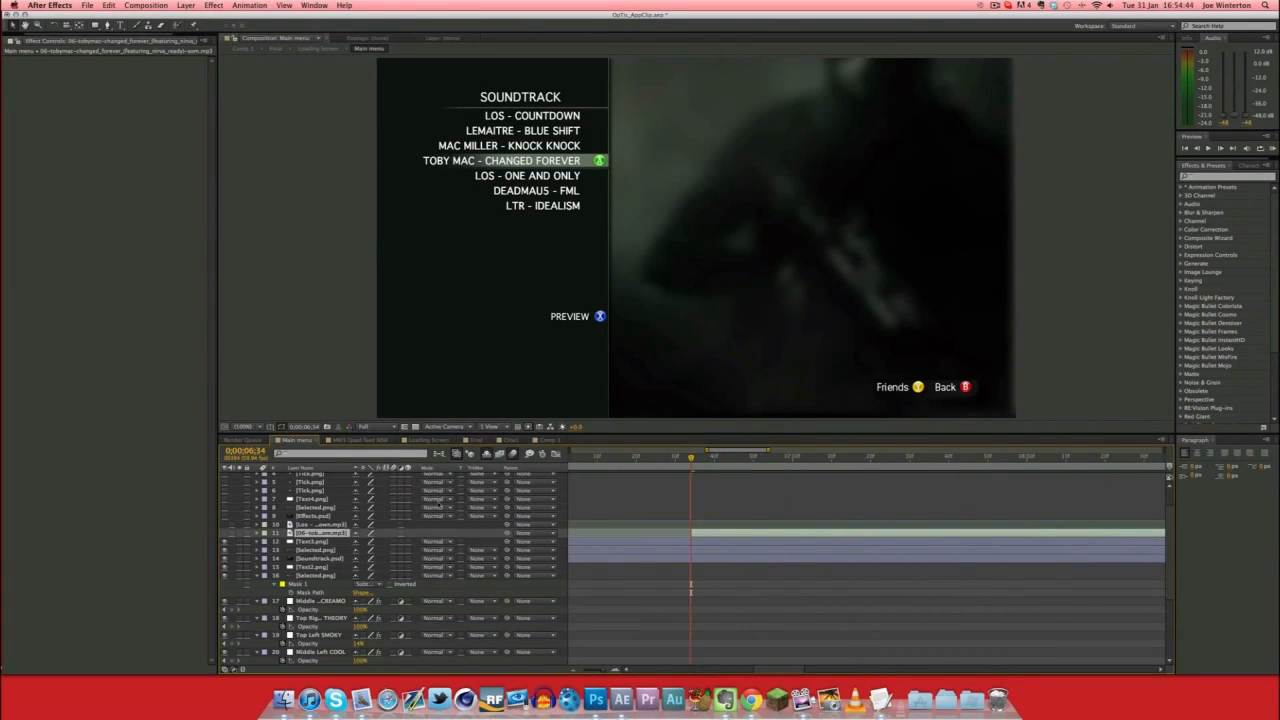
pyautogui.press('l')
pyautogui.press('l')
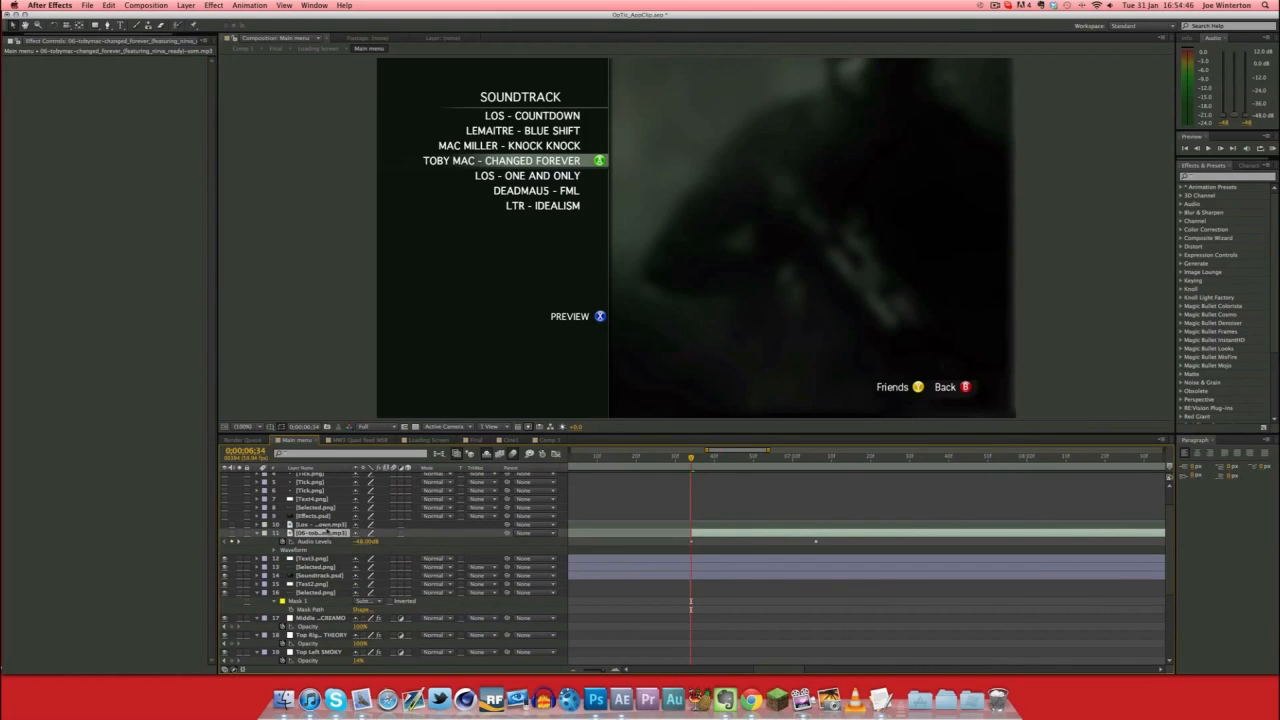
pyautogui.click(329, 525)
pyautogui.click(330, 533)
pyautogui.press('l')
pyautogui.press('l')
pyautogui.press('l')
pyautogui.click(273, 550)
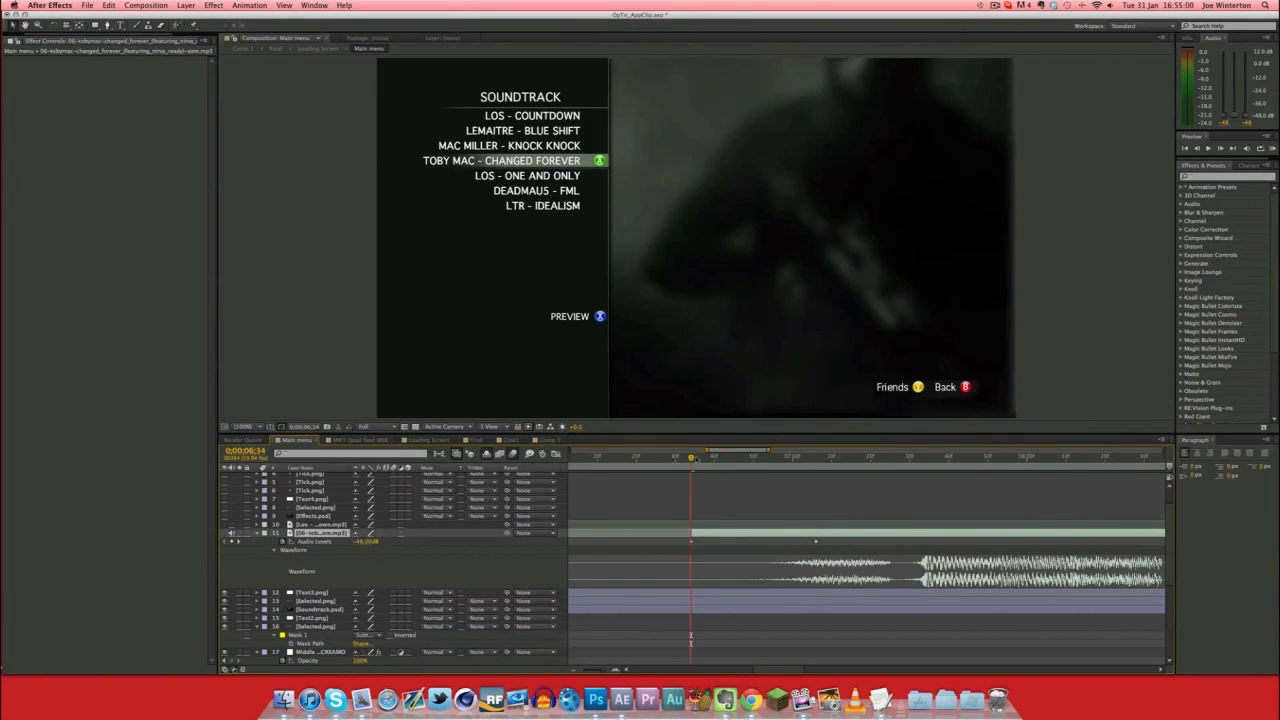
# Scrub along the Changed Forever track to examine its fade-in and fade-out keyframes, continuing to Los - Countdown at 0;00;12;29.
pyautogui.moveTo(713, 460); pyautogui.dragTo(1078, 467)
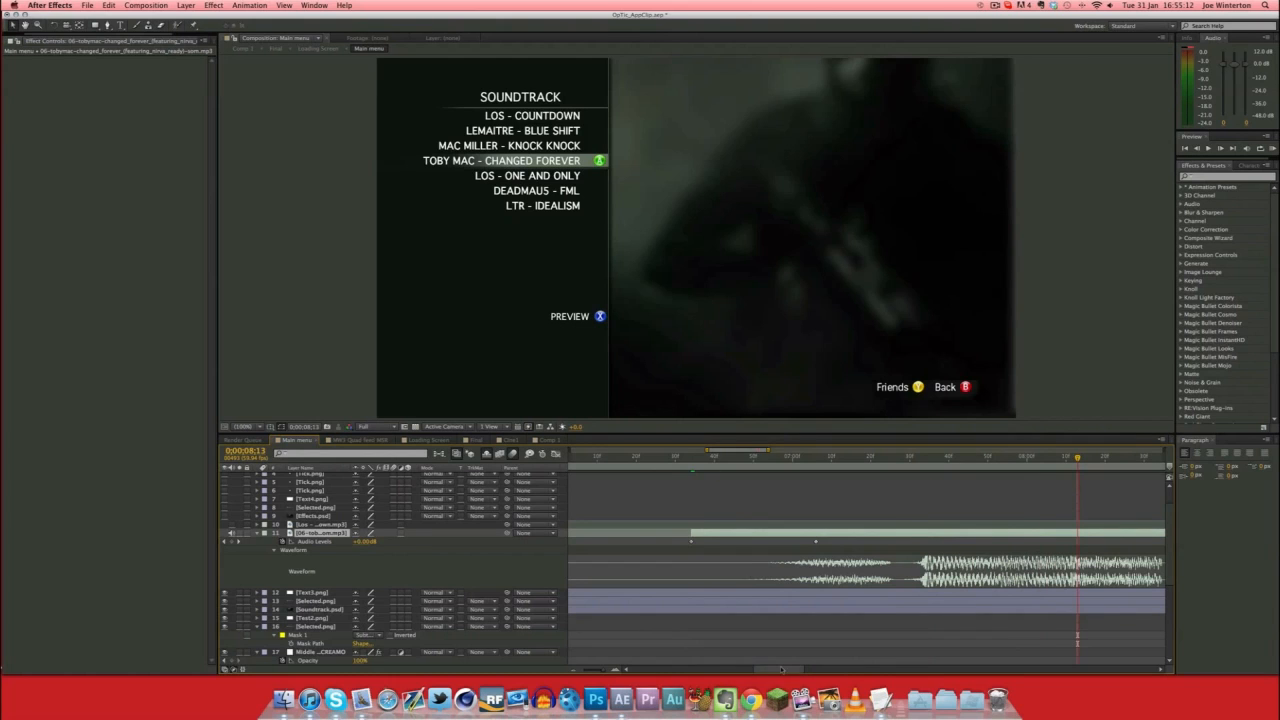
pyautogui.hscroll(5, 870, 597)
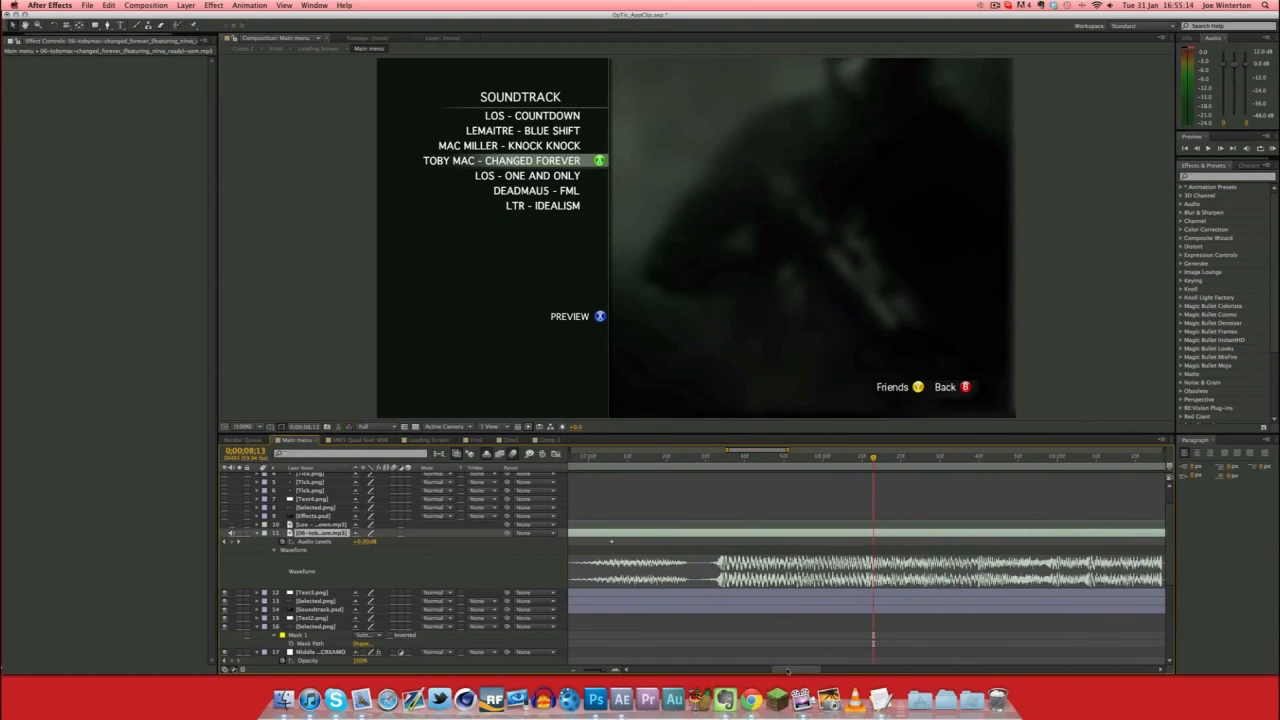
pyautogui.moveTo(789, 671); pyautogui.dragTo(860, 672)
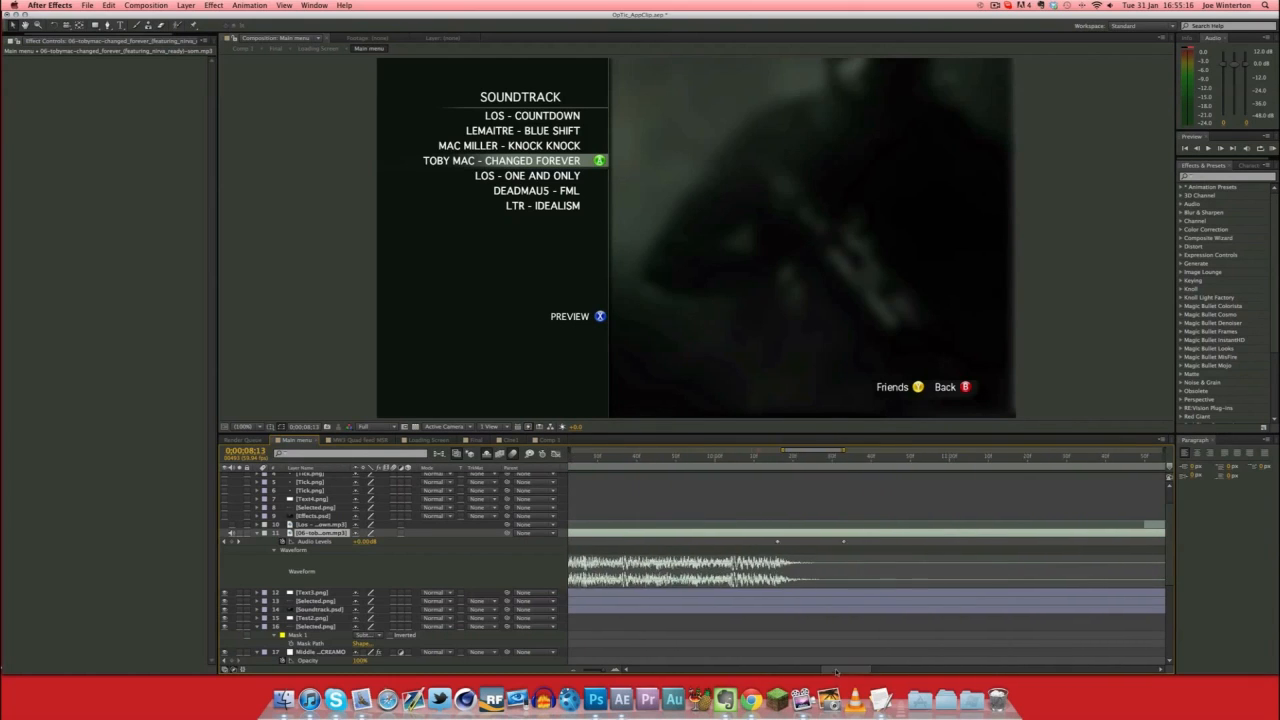
pyautogui.moveTo(779, 459); pyautogui.dragTo(899, 459)
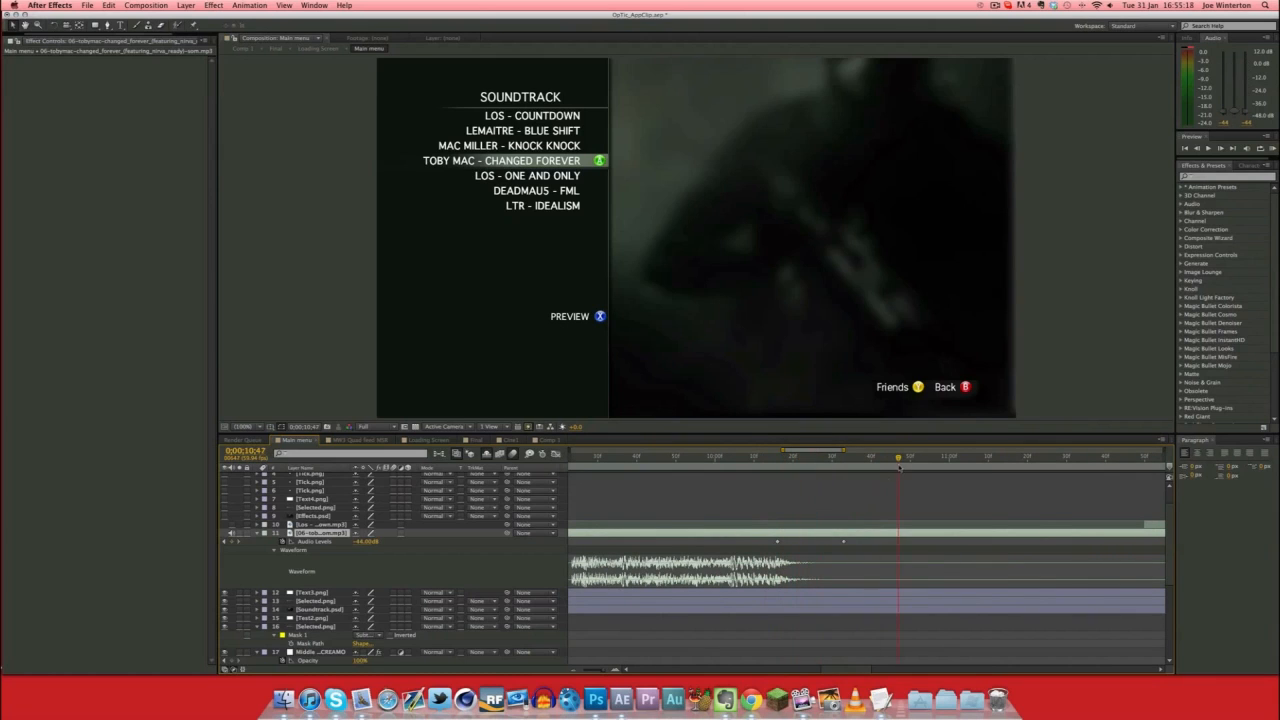
pyautogui.moveTo(861, 670); pyautogui.dragTo(868, 628)
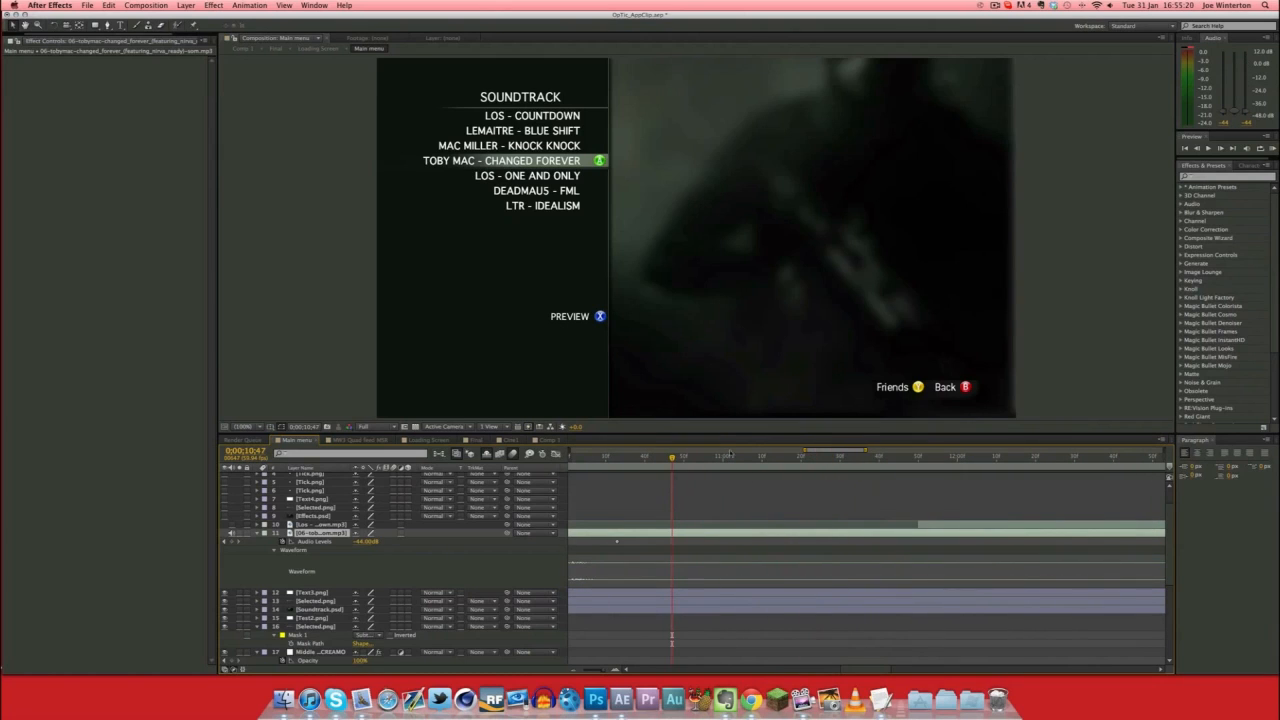
pyautogui.moveTo(697, 456); pyautogui.dragTo(1071, 462)
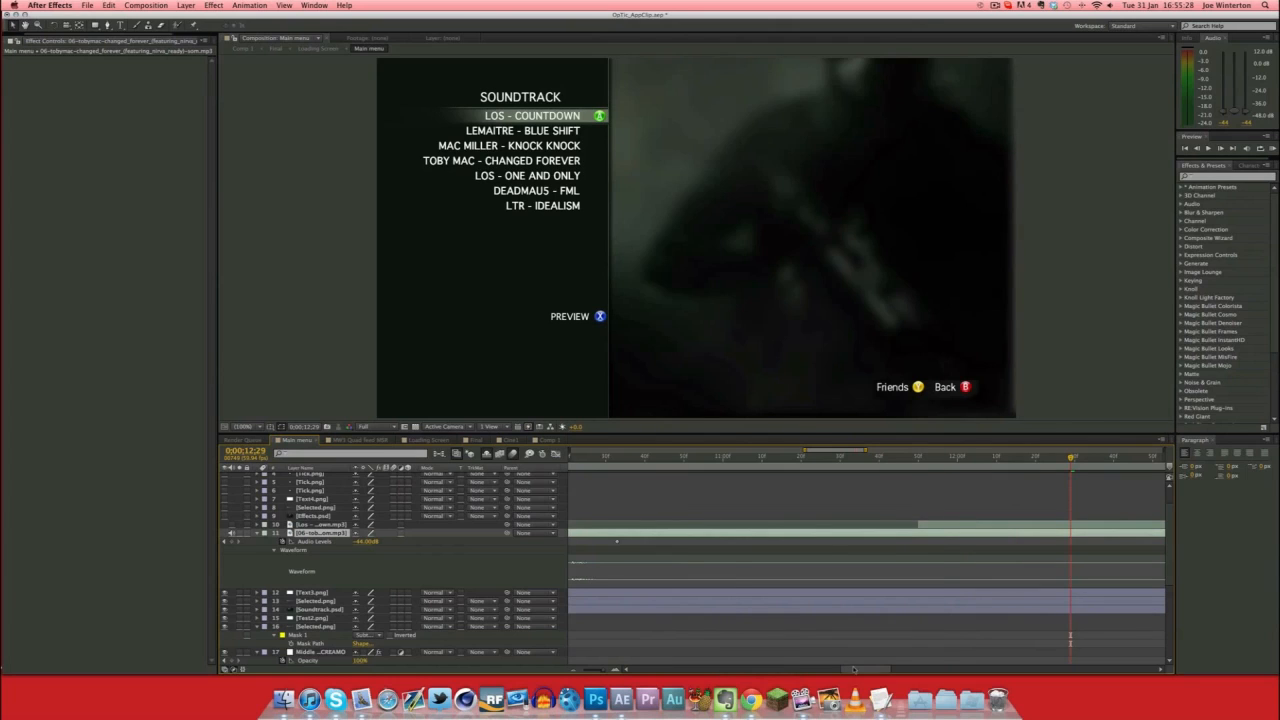
# Raise the system volume, reveal the waveform of Los - Countdown.mp3 on layer 10 and enable its audio.
pyautogui.moveTo(866, 670); pyautogui.dragTo(882, 668)
pyautogui.press('XF86AudioRaiseVolume')
pyautogui.press('XF86AudioRaiseVolume')
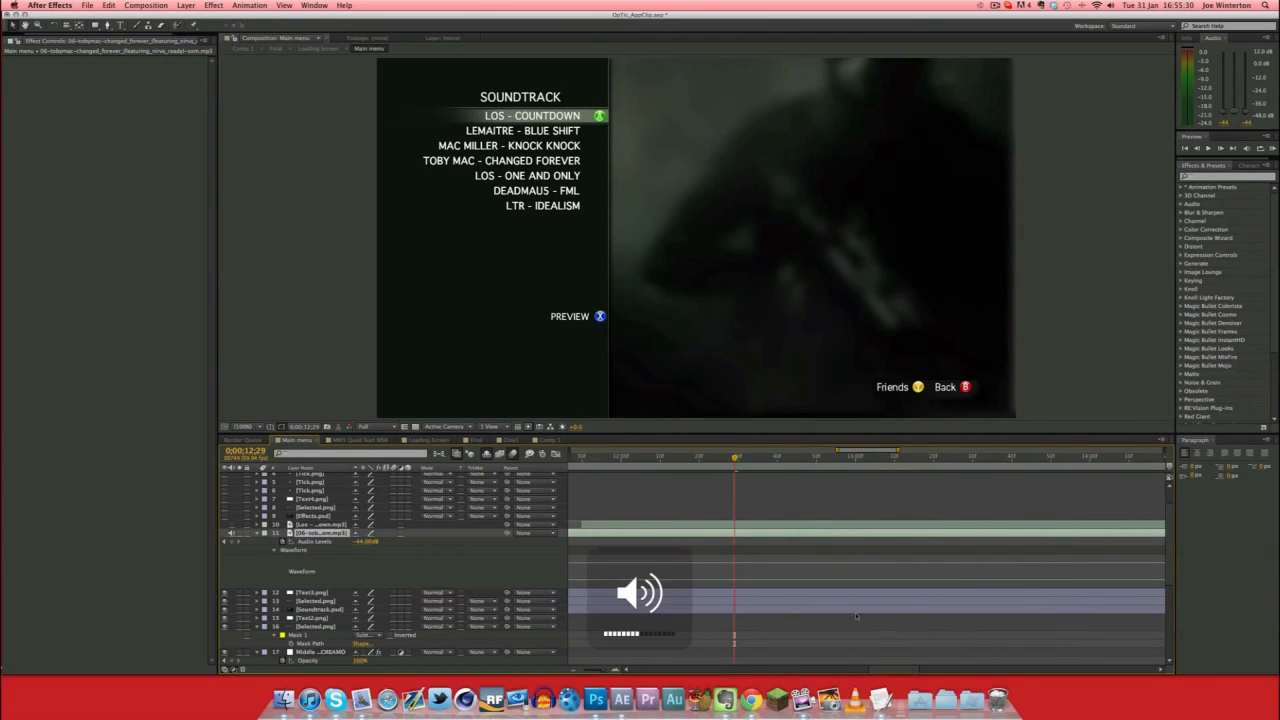
pyautogui.click(735, 525)
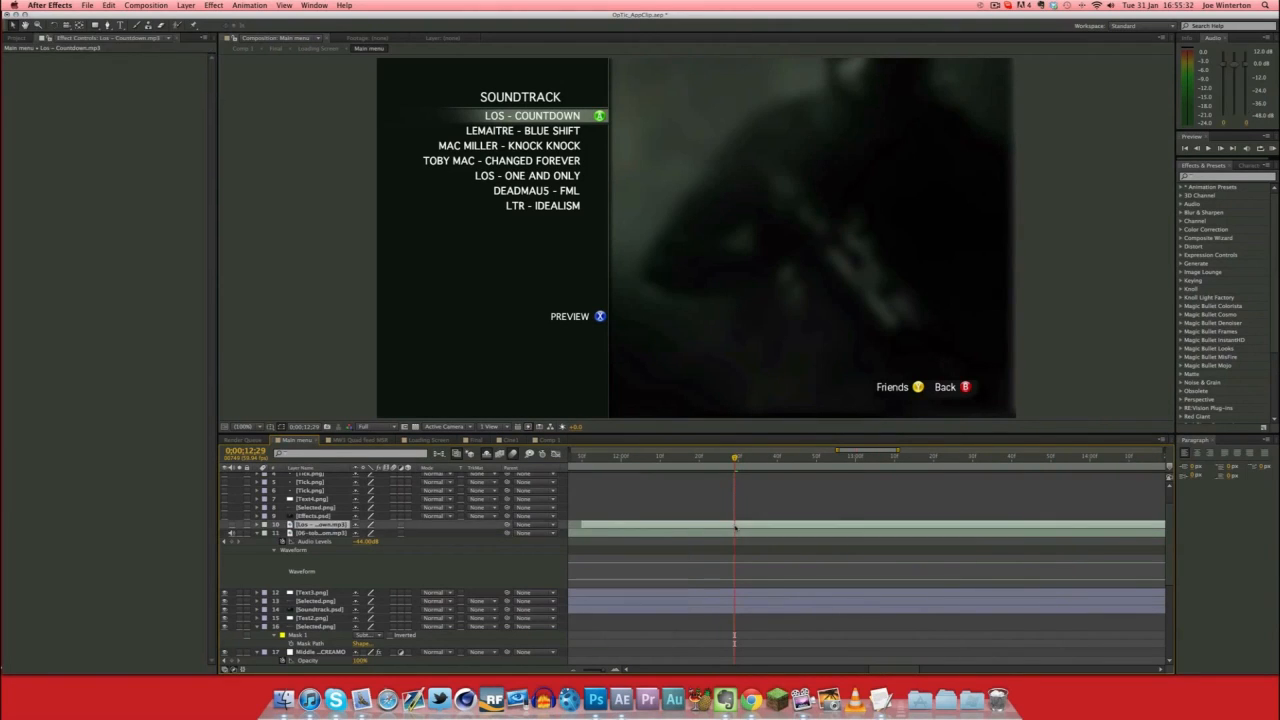
pyautogui.press('l')
pyautogui.press('l')
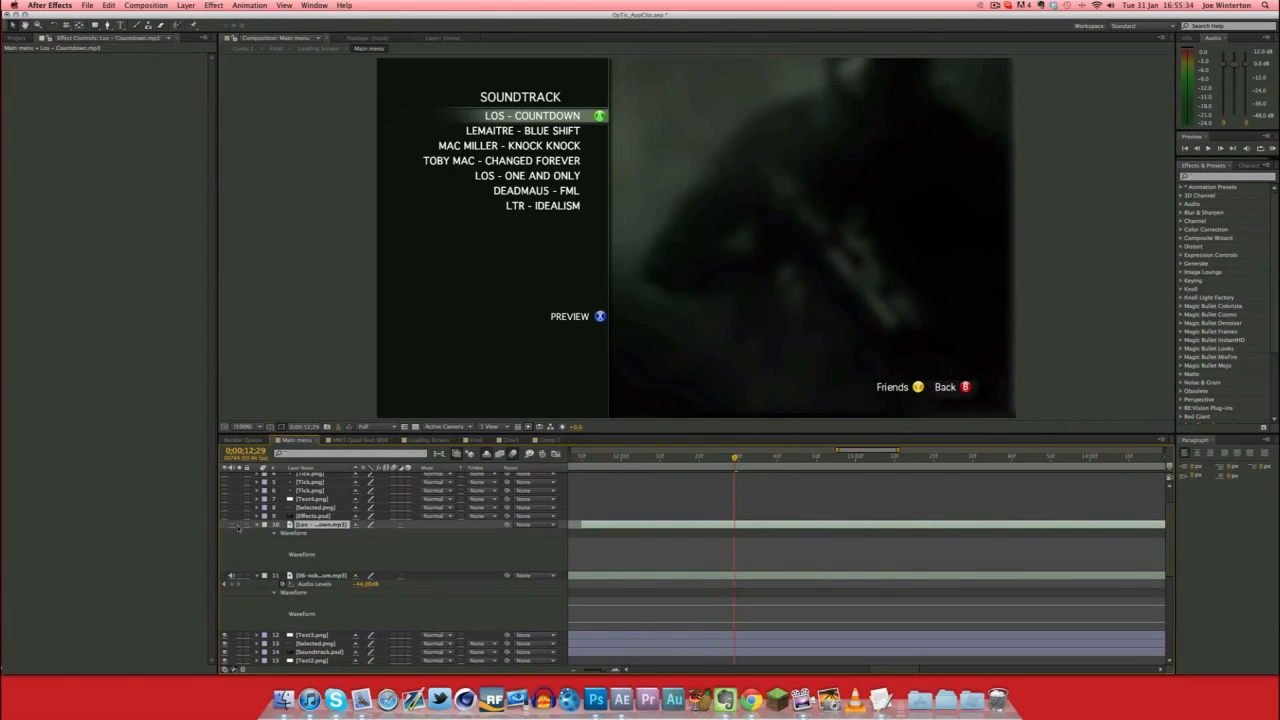
pyautogui.click(232, 525)
# Scrub through the Los - Countdown preview and on to the end of the Soundtrack page layers at 0;00;16;30.
pyautogui.moveTo(734, 457); pyautogui.dragTo(992, 458)
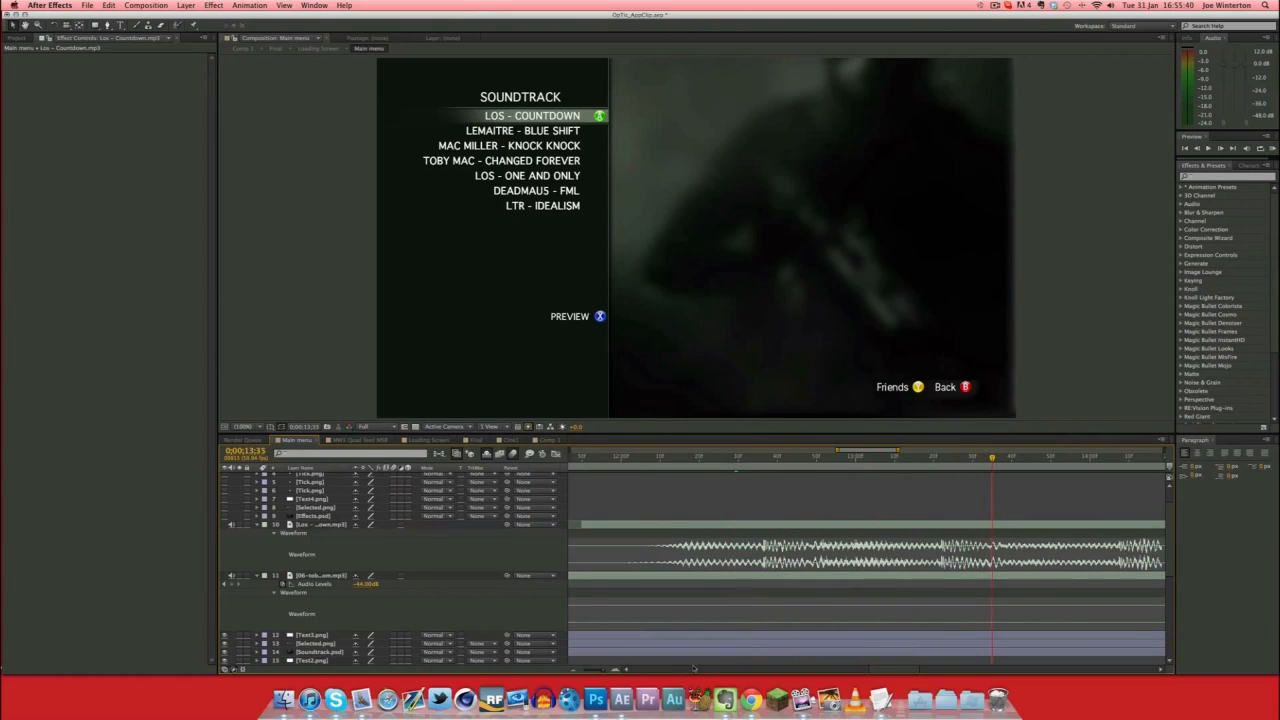
pyautogui.moveTo(908, 670); pyautogui.dragTo(964, 670)
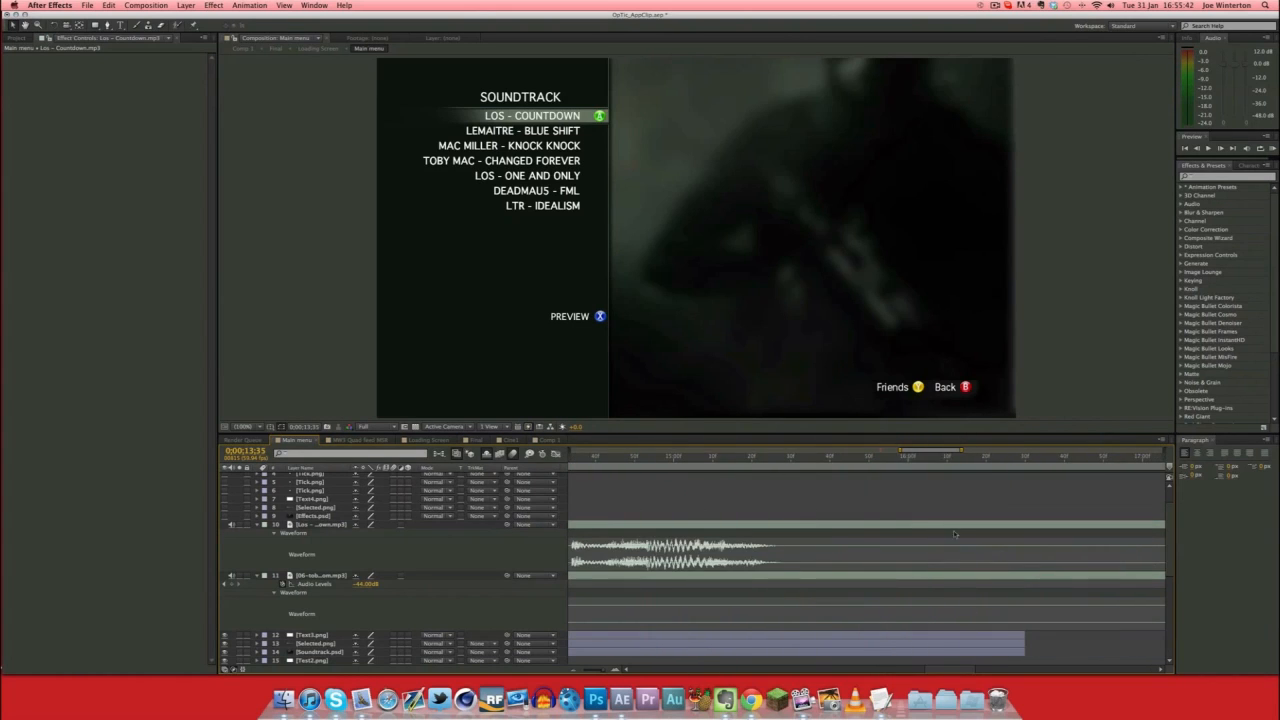
pyautogui.click(1014, 462)
pyautogui.moveTo(1014, 468); pyautogui.dragTo(1024, 470)
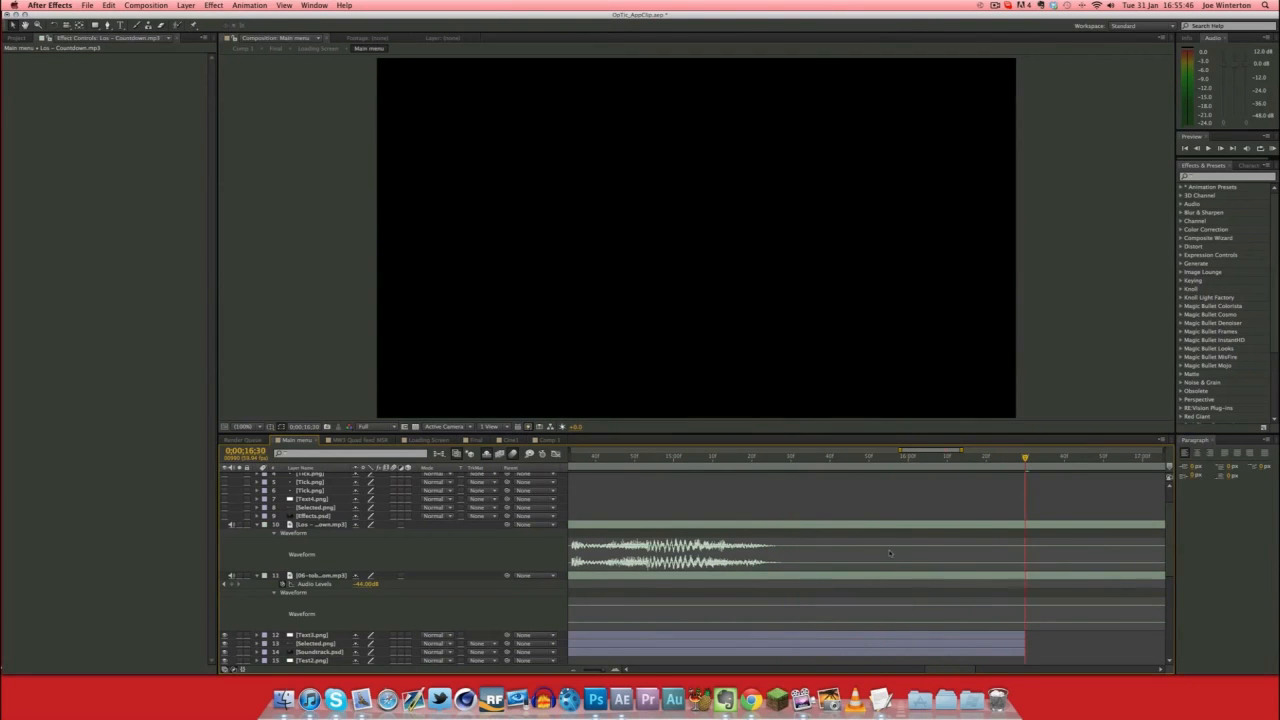
# Show the third main menu segment's layers: Text.png on layer 23, Selected.png on layer 26 and Main menu.psd on layer 28.
pyautogui.scroll(-5, 996, 565)
pyautogui.scroll(-5, 996, 565)
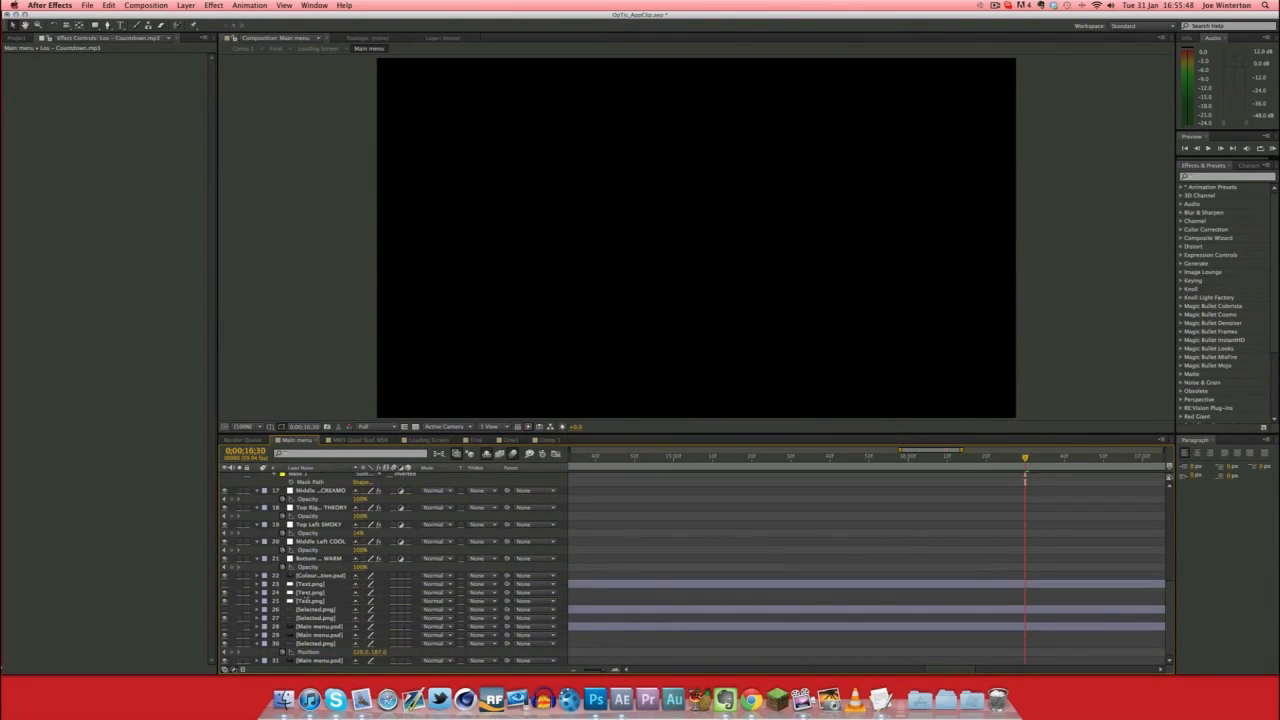
pyautogui.click(225, 584)
pyautogui.click(225, 610)
pyautogui.click(225, 627)
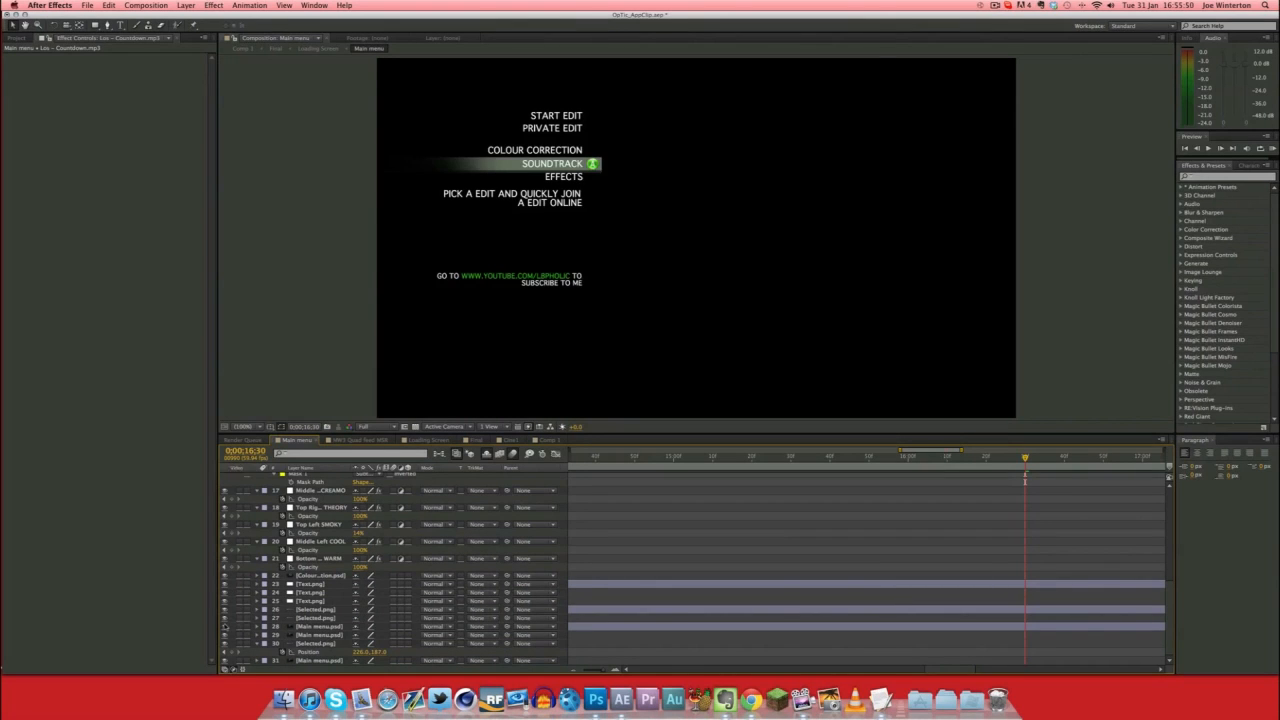
# Scrub the main menu highlight from Soundtrack to Effects and move to 0;00;18;02, bringing the Effects page layers 1 to 9 into view.
pyautogui.moveTo(952, 670); pyautogui.dragTo(972, 670)
pyautogui.moveTo(822, 457); pyautogui.dragTo(1146, 461)
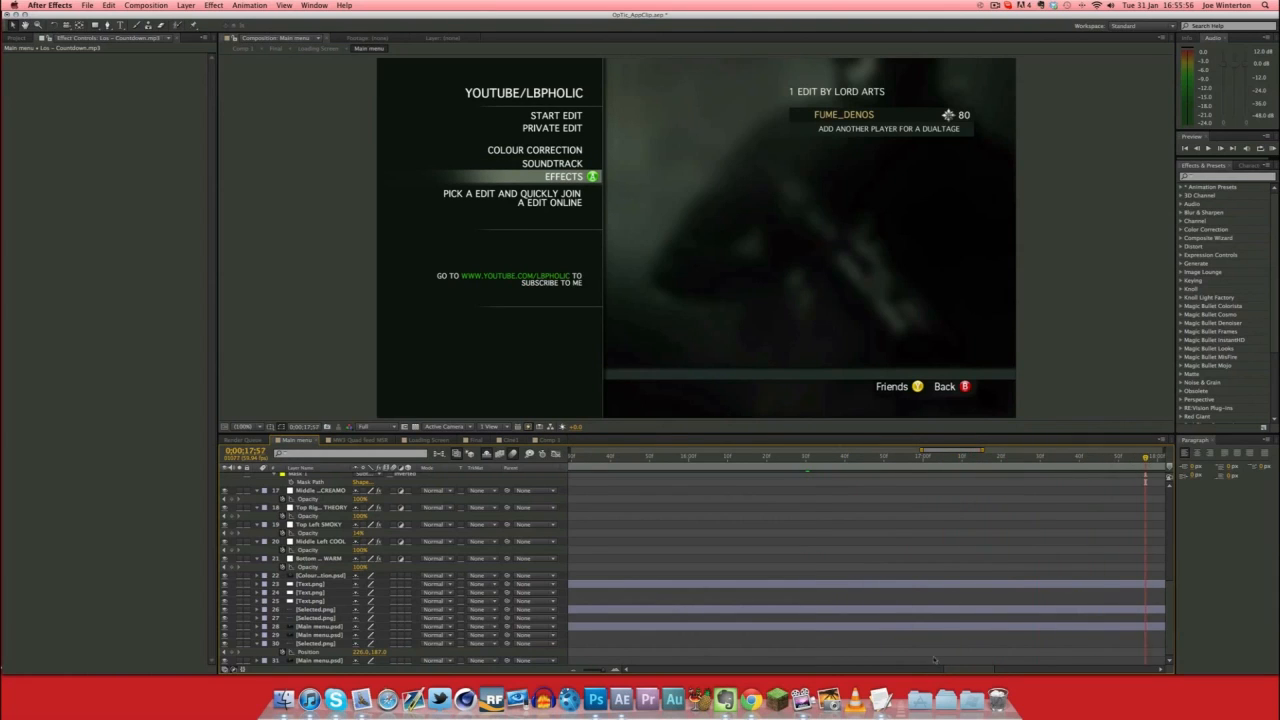
pyautogui.moveTo(958, 669); pyautogui.dragTo(995, 667)
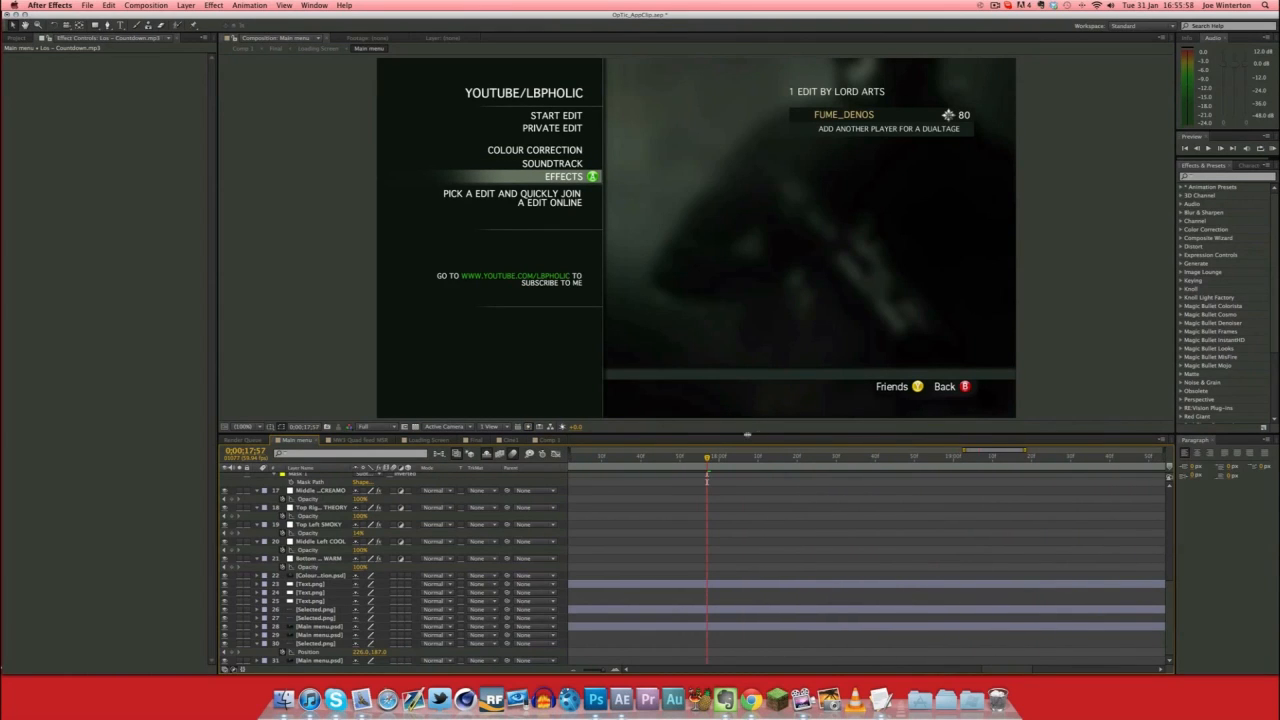
pyautogui.click(726, 458)
pyautogui.scroll(10, 835, 548)
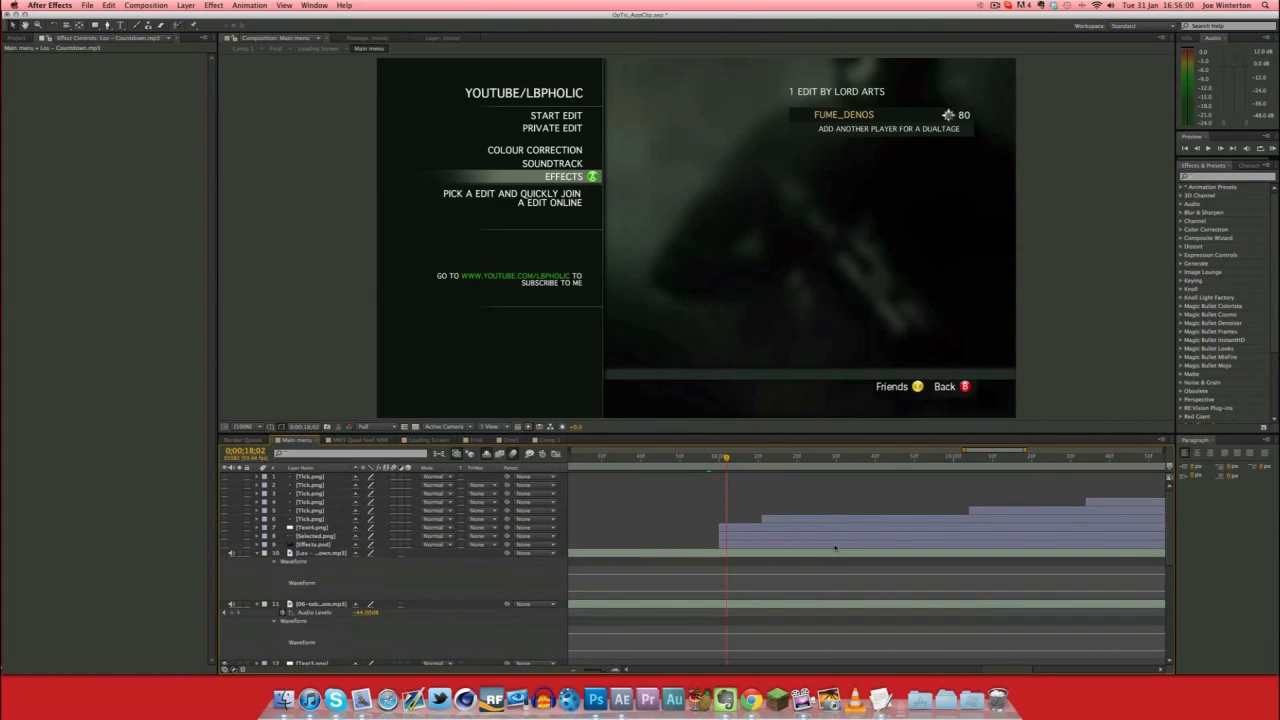
# Show the Effects page layers 7 to 9, Text4.png, Selected.png and Effects.psd, and the Tick.png layers 1 to 6.
pyautogui.click(749, 530)
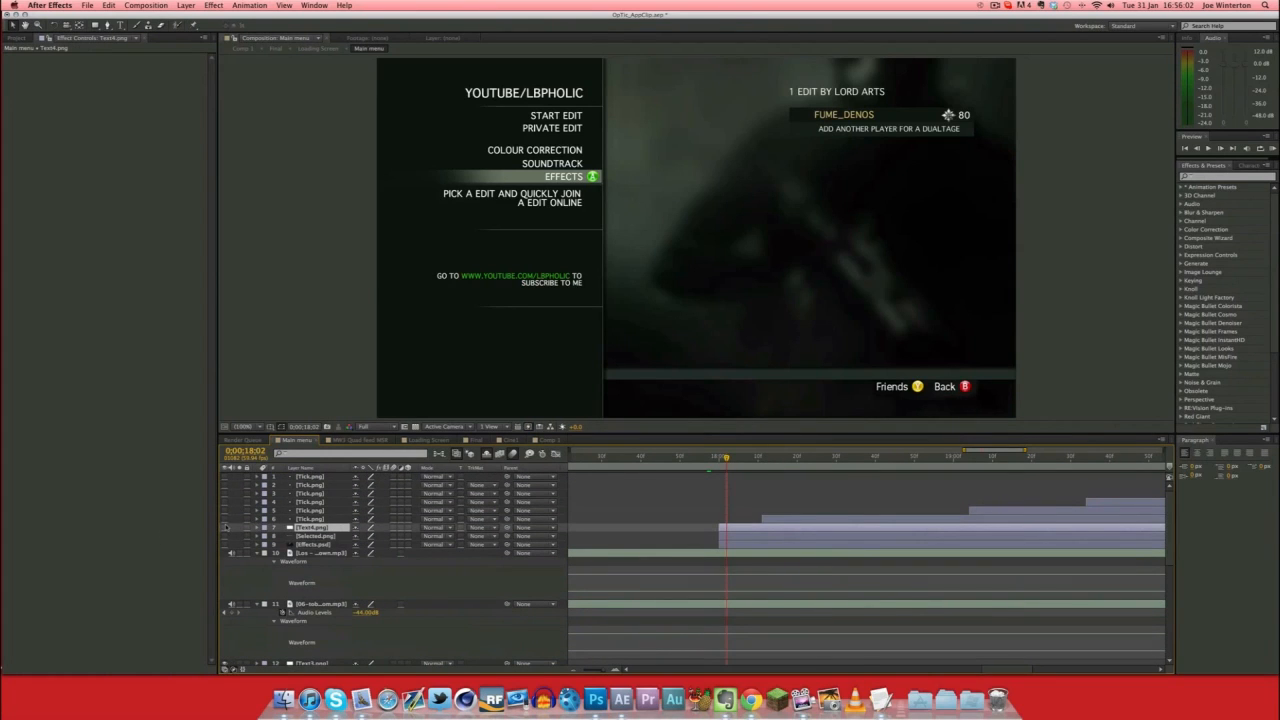
pyautogui.moveTo(226, 527); pyautogui.dragTo(226, 546)
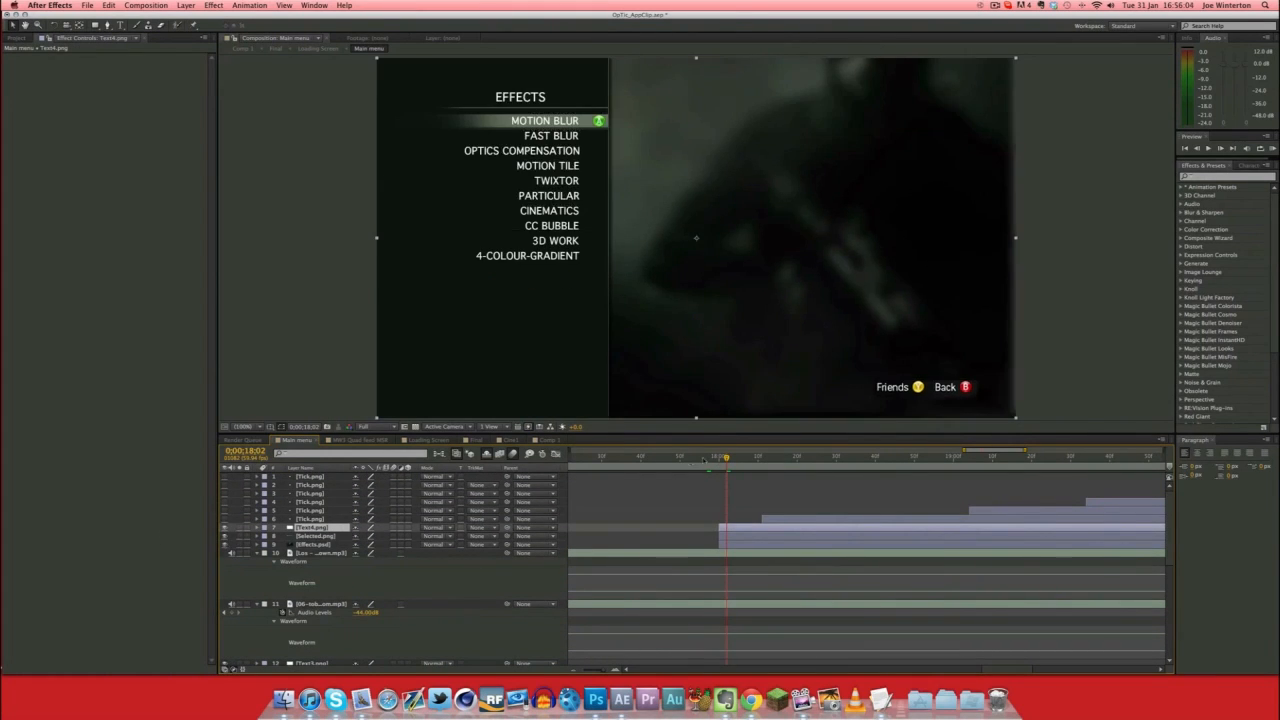
pyautogui.moveTo(726, 458); pyautogui.dragTo(840, 459)
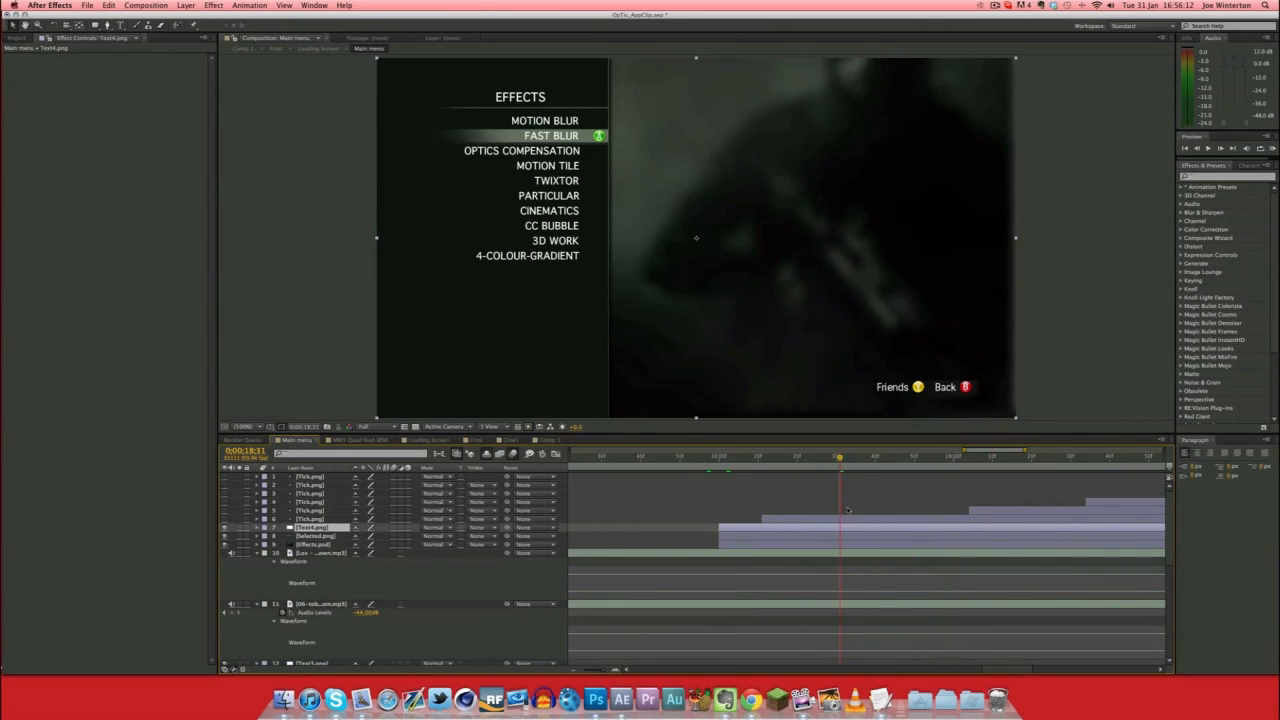
pyautogui.moveTo(224, 476); pyautogui.dragTo(224, 520)
# Scrub from the first tick on Motion Blur at 0;00;18;11 through the Effects page to 0;00;25;59.
pyautogui.click(749, 461)
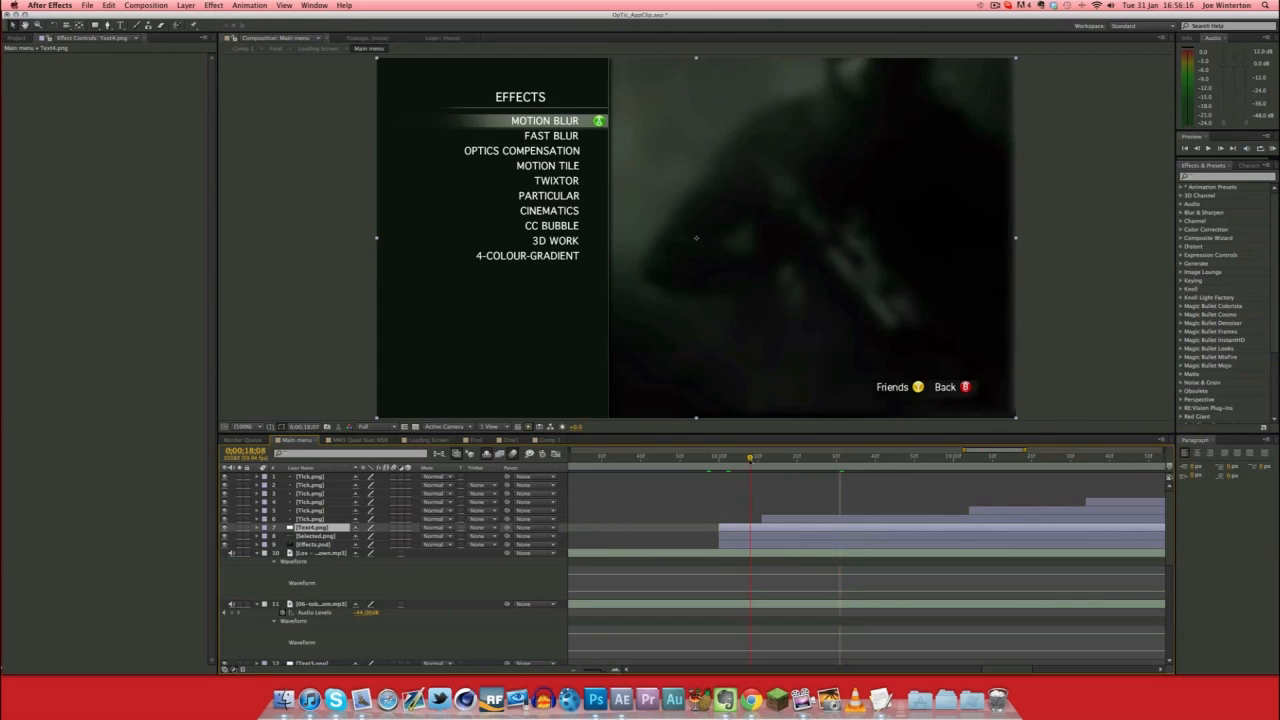
pyautogui.click(760, 462)
pyautogui.click(786, 511)
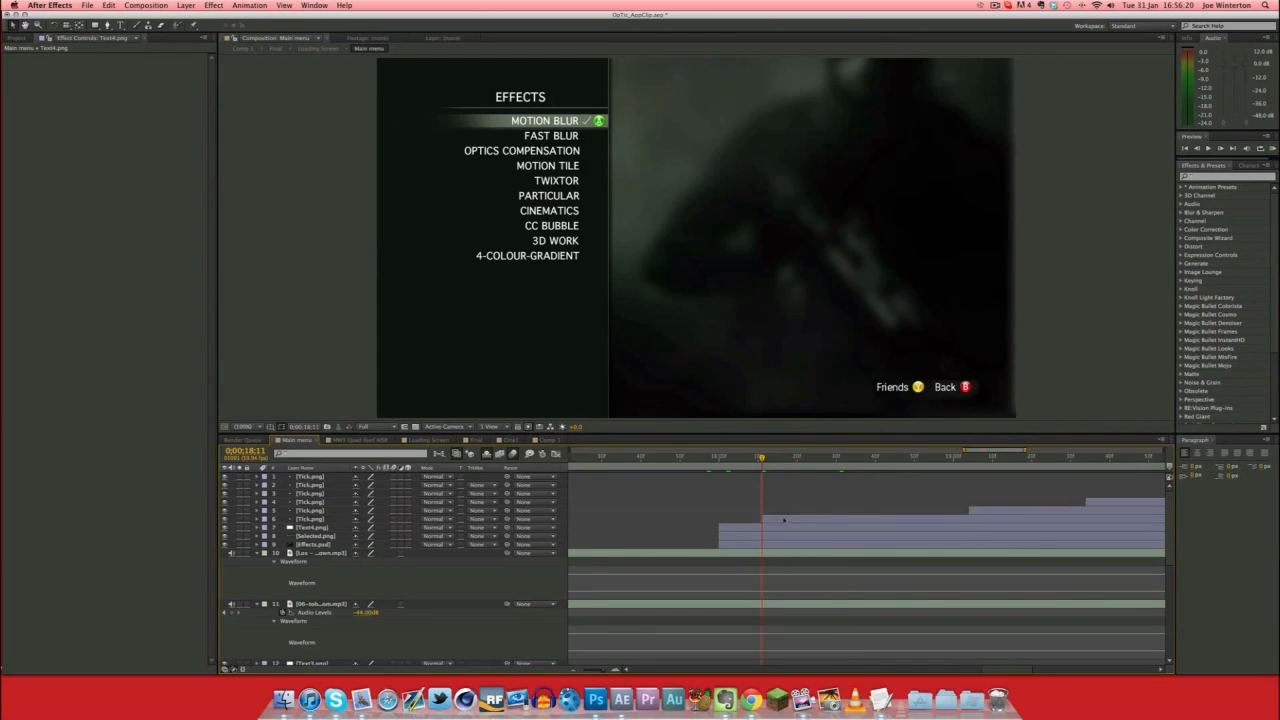
pyautogui.click(783, 520)
pyautogui.moveTo(748, 459); pyautogui.dragTo(1160, 456)
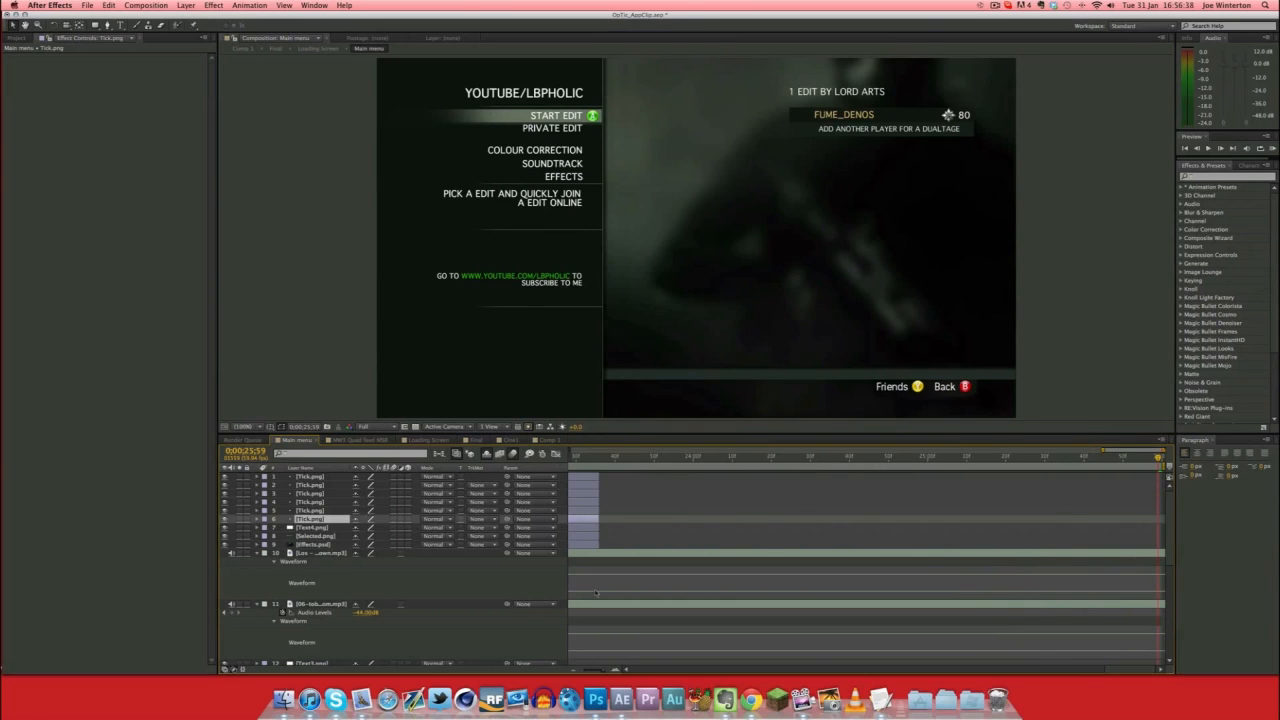
# Examine the whole Main menu timeline, from the staggered Tick.png layers down to the menu sound layers.
pyautogui.click(573, 671)
pyautogui.click(573, 671)
pyautogui.click(573, 671)
pyautogui.click(573, 671)
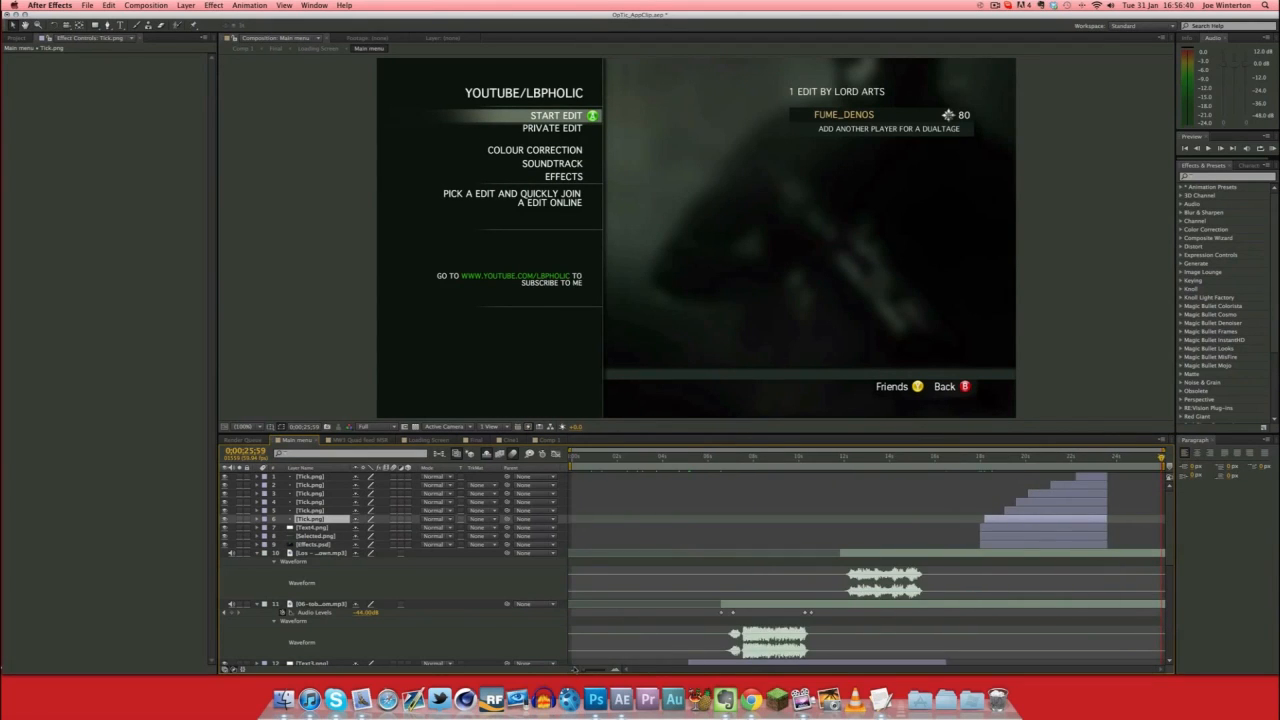
pyautogui.scroll(-10, 915, 575)
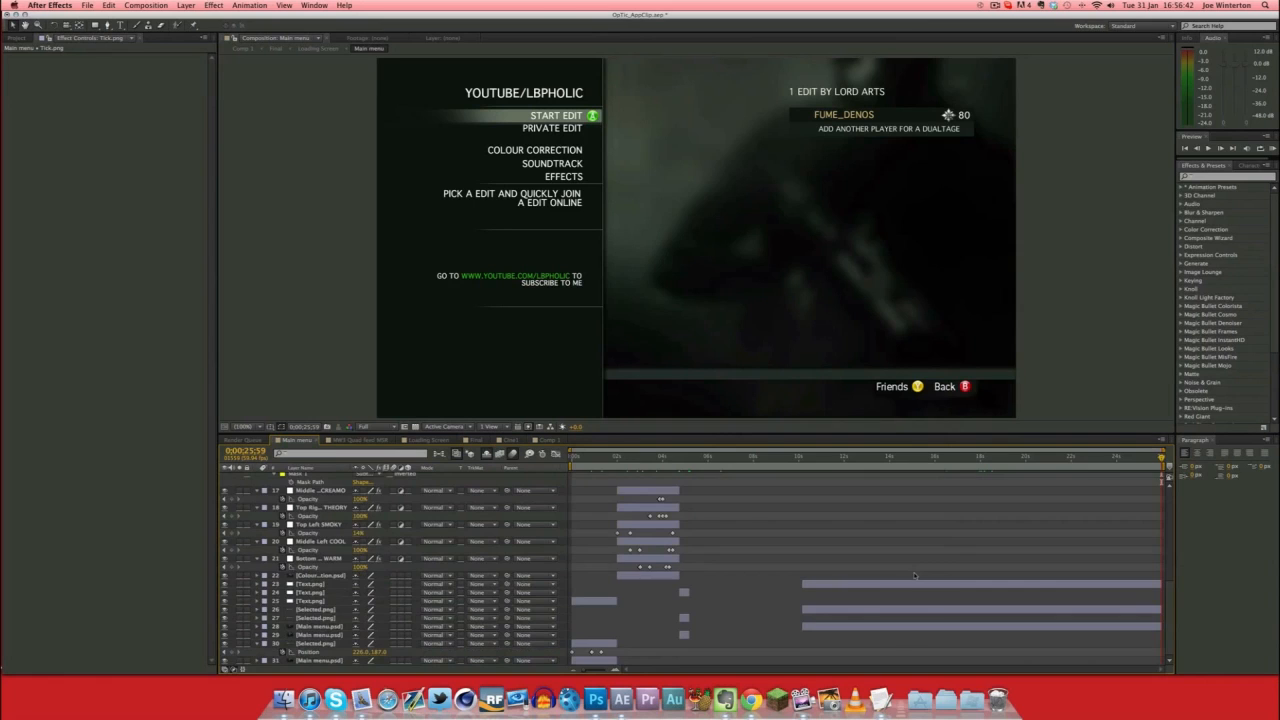
pyautogui.scroll(10, 915, 575)
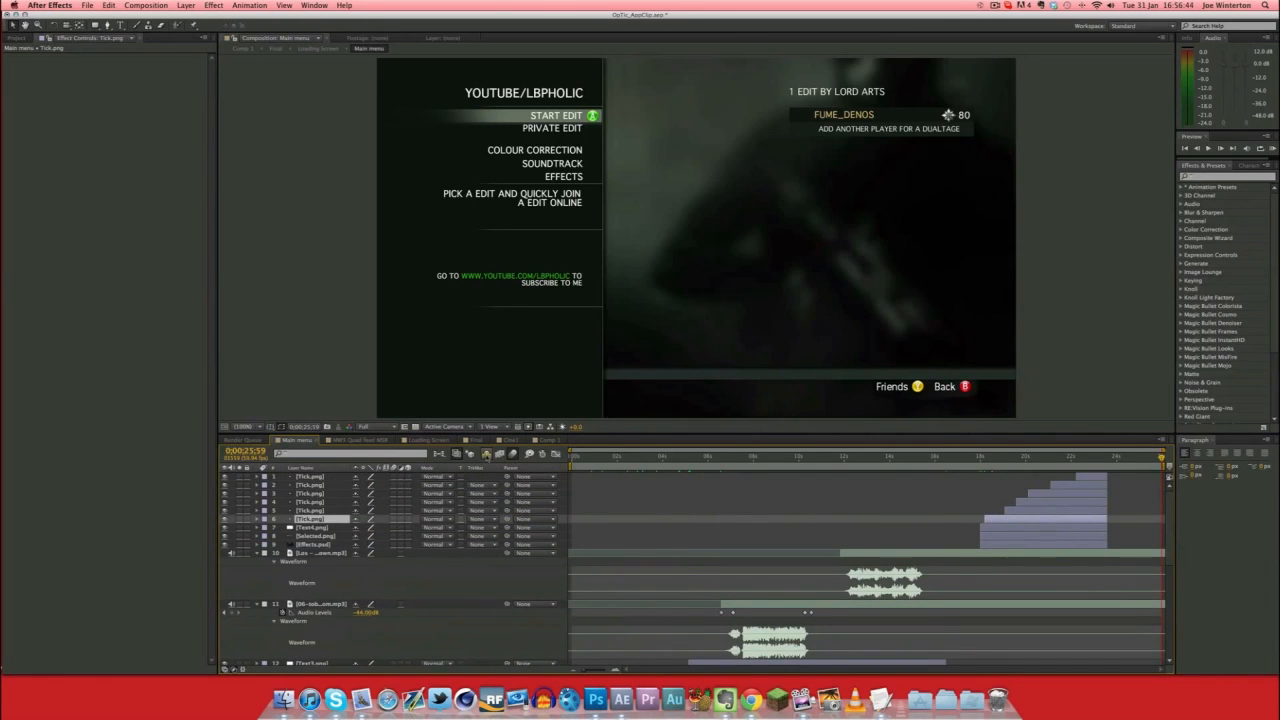
pyautogui.scroll(-12, 688, 556)
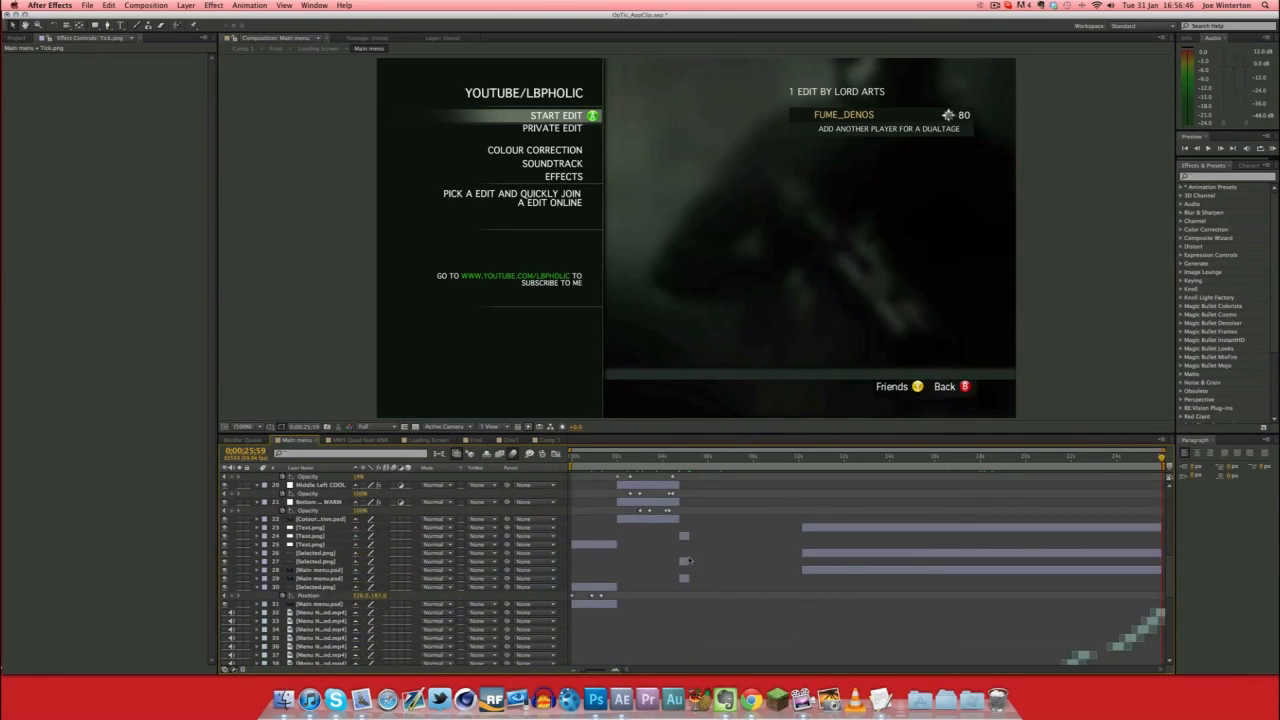
# Select the Menu Nav Sound.mp4 layers from layer 32 to layer 67 and examine their placement along the timeline.
pyautogui.click(303, 612)
pyautogui.scroll(-12, 320, 615)
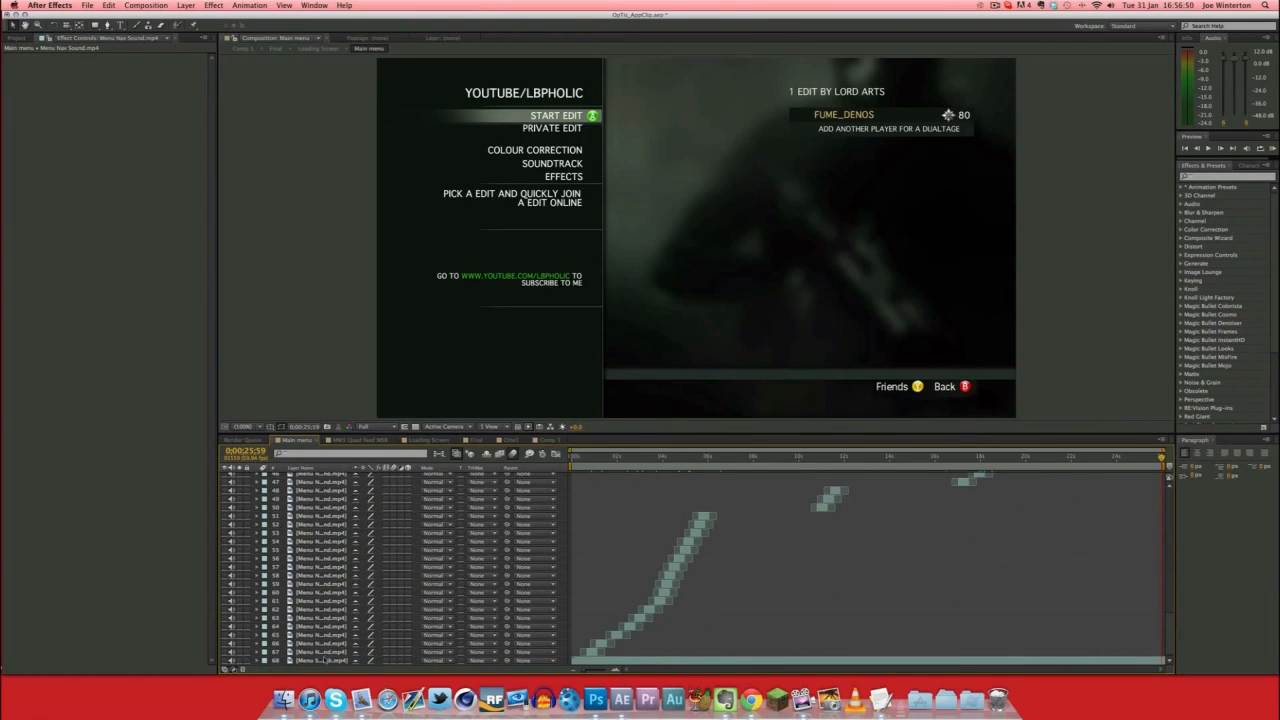
pyautogui.scroll(10, 325, 660)
pyautogui.scroll(2, 330, 655)
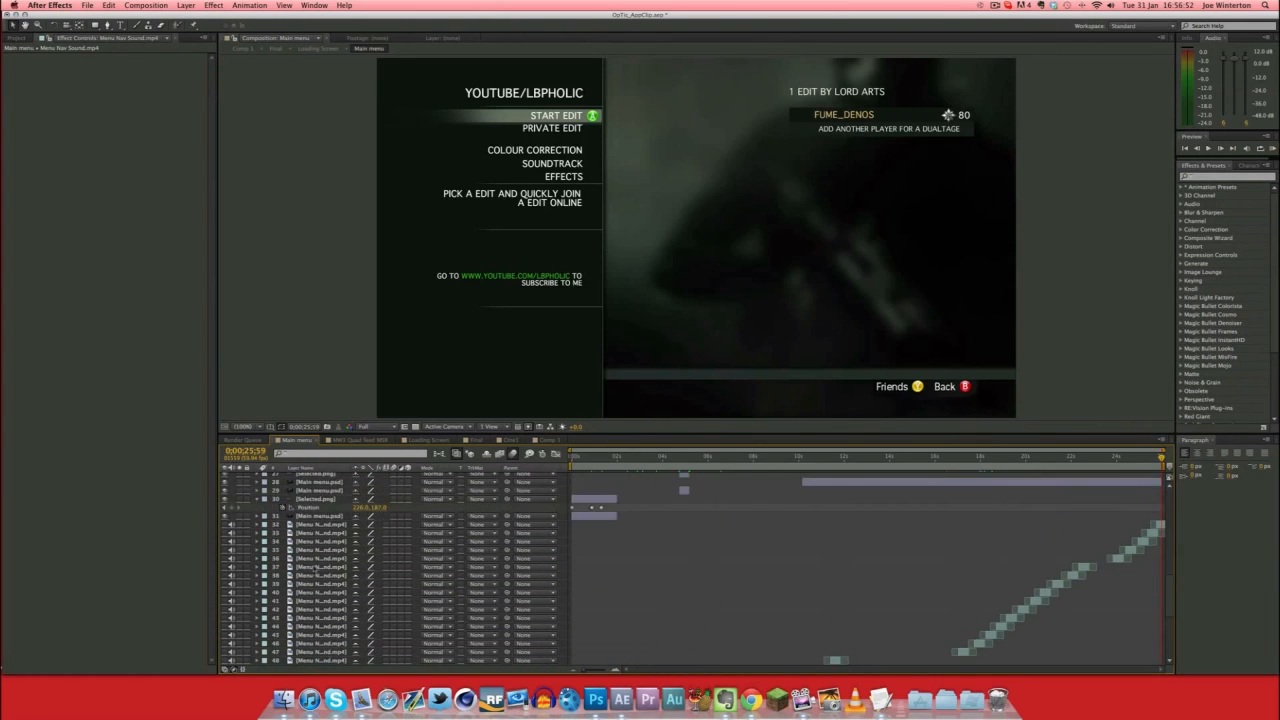
pyautogui.scroll(-3, 327, 524)
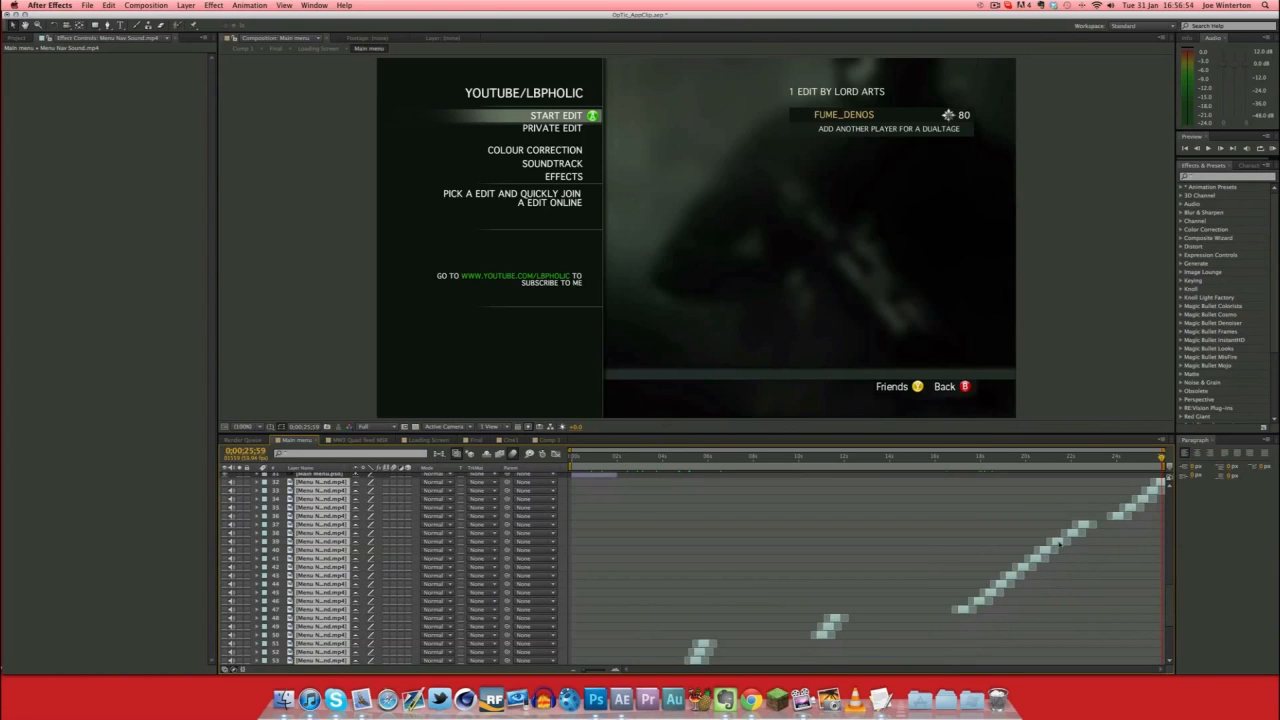
pyautogui.scroll(-9, 1000, 580)
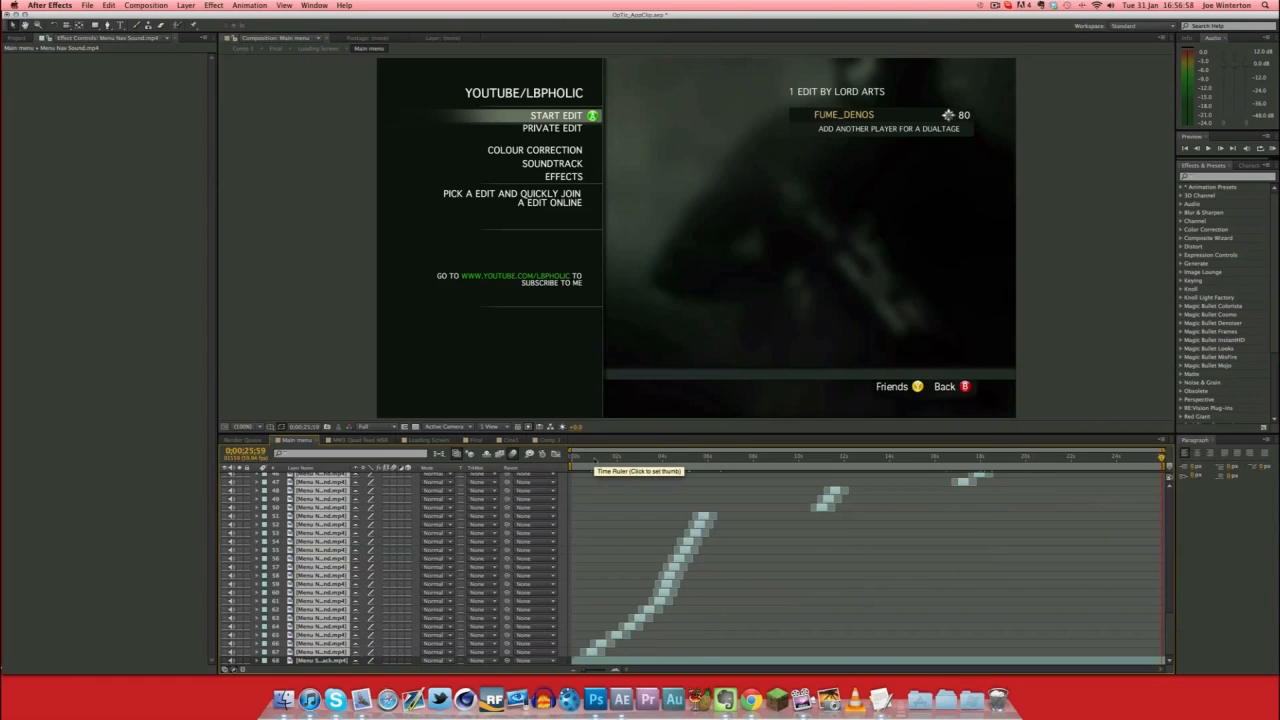
# Move the current time back to the start of the Main menu composition.
pyautogui.moveTo(591, 461); pyautogui.dragTo(582, 458)
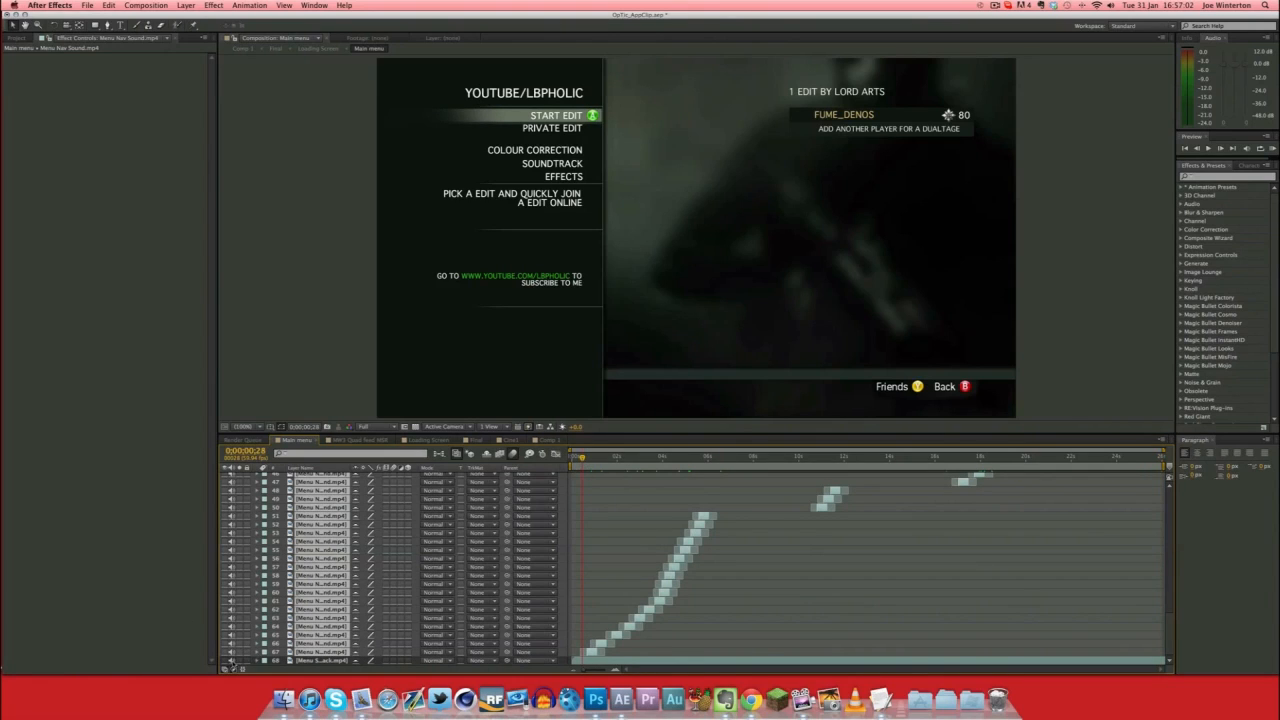
pyautogui.moveTo(582, 458)
pyautogui.mouseDown()
pyautogui.moveTo(626, 459)
pyautogui.moveTo(572, 458)
pyautogui.mouseUp()
pyautogui.click(619, 521)
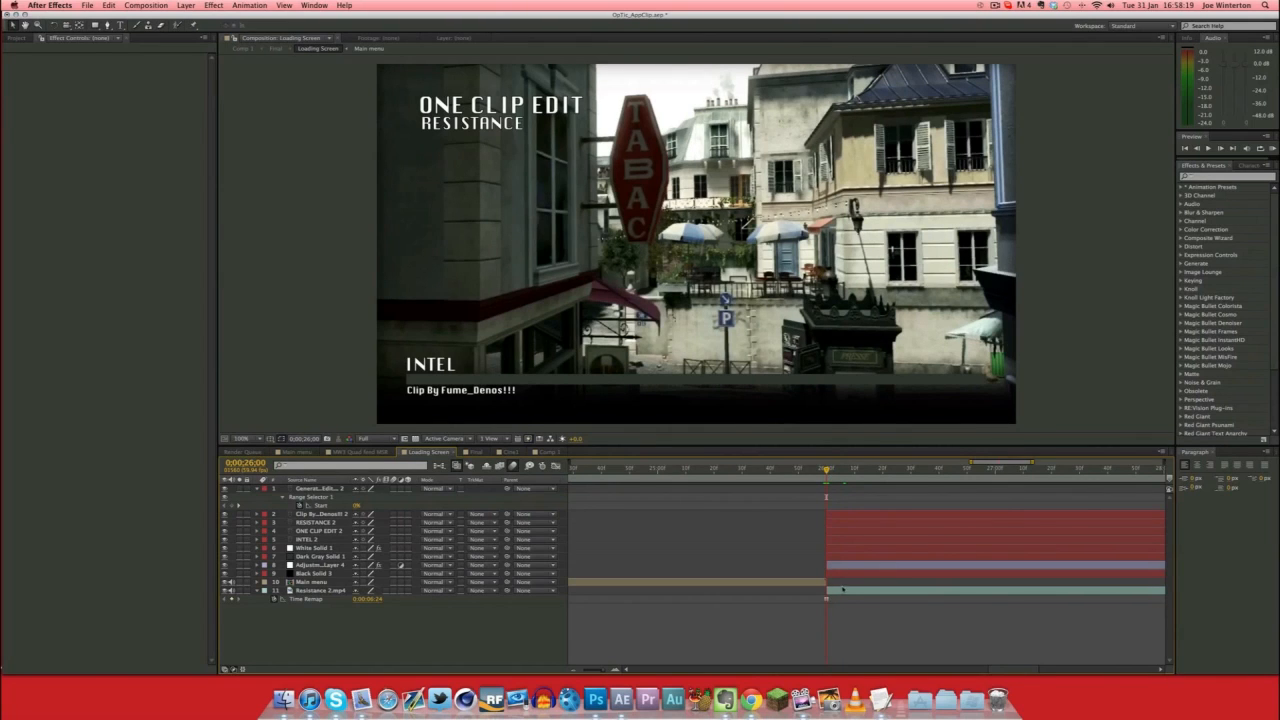
# Check the time remapping option of Resistance 2.mp4 on layer 11 and move to 0;00;26;01.
pyautogui.click(842, 589)
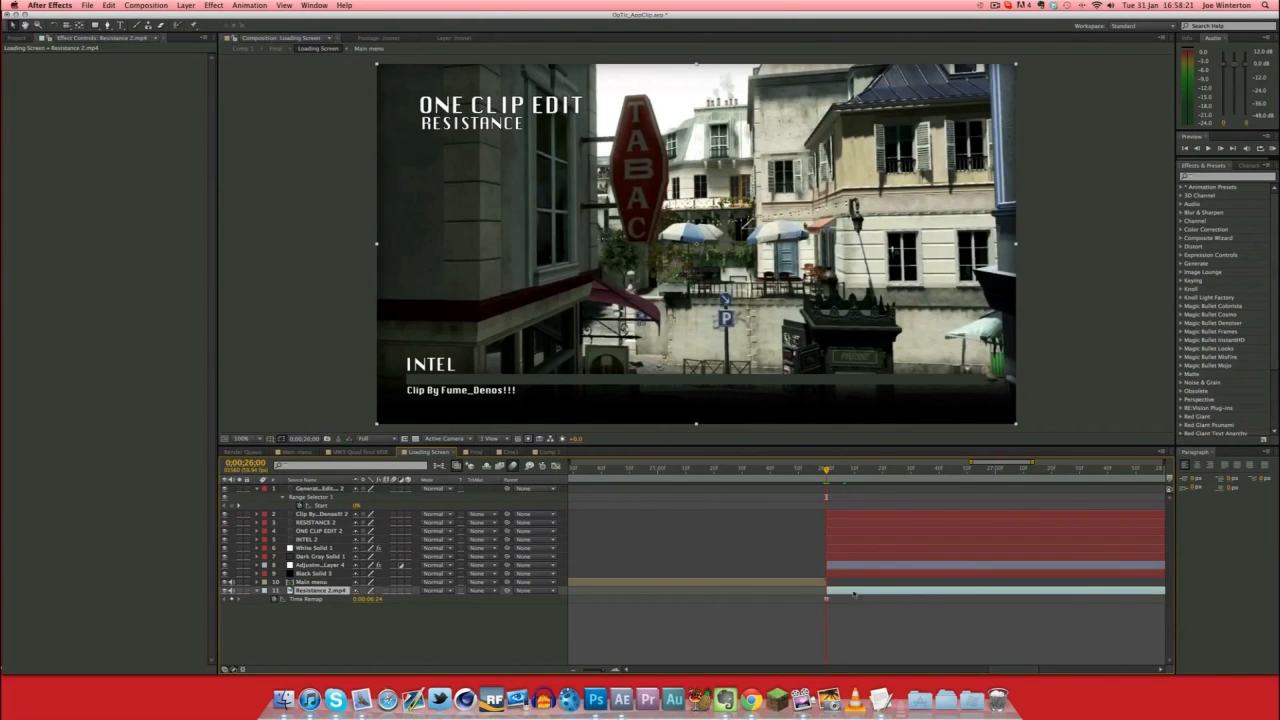
pyautogui.rightClick(911, 594)
pyautogui.moveTo(980, 420)
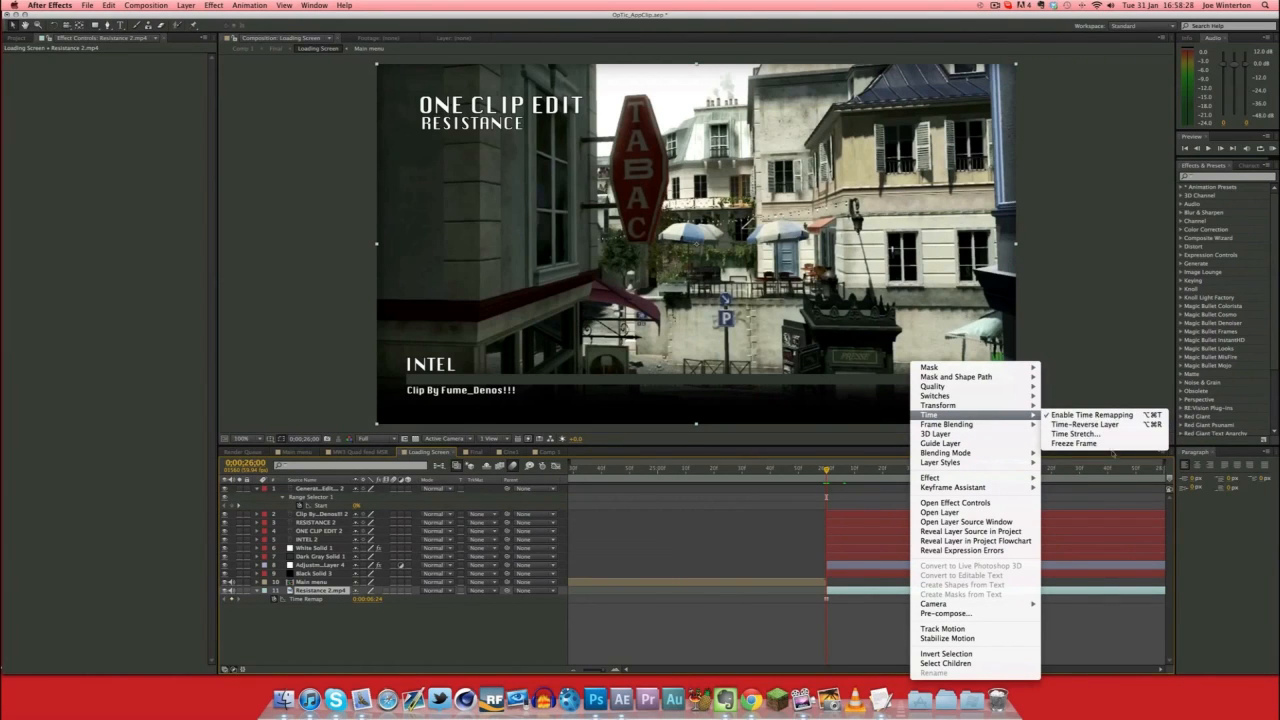
pyautogui.click(1113, 339)
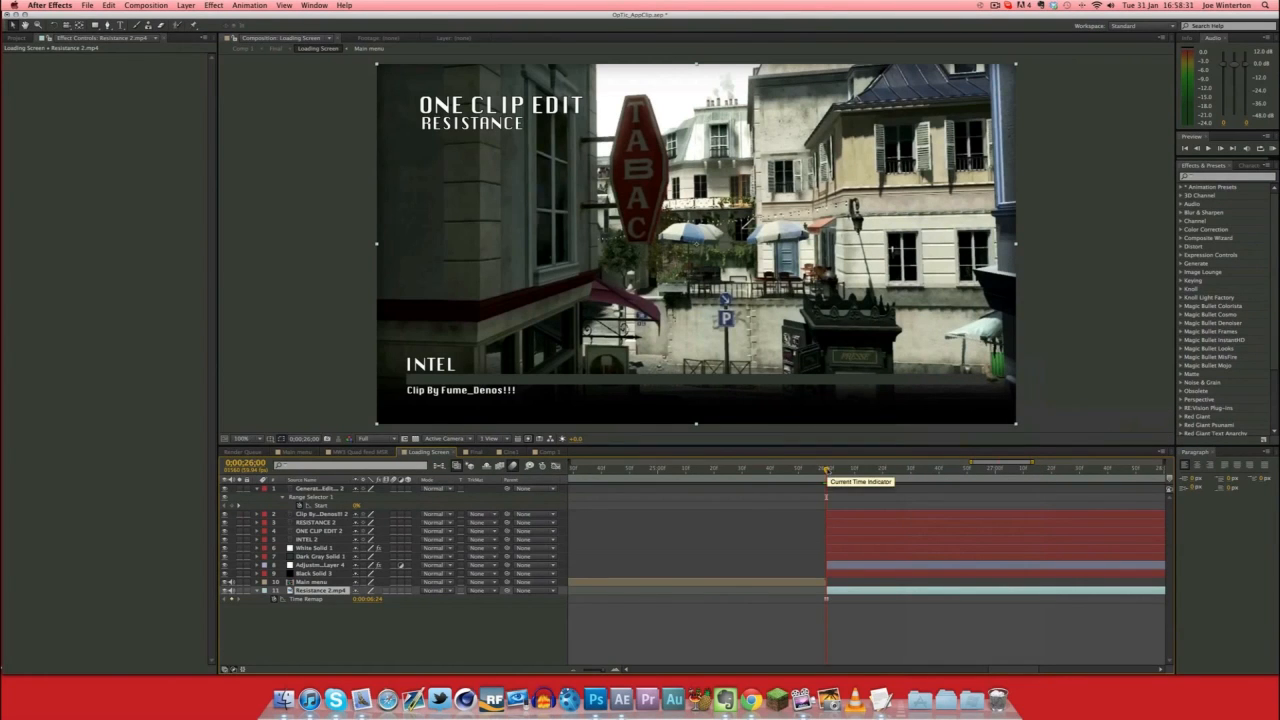
pyautogui.moveTo(826, 470)
pyautogui.mouseDown()
pyautogui.moveTo(924, 470)
pyautogui.moveTo(808, 470)
pyautogui.moveTo(829, 470)
pyautogui.mouseUp()
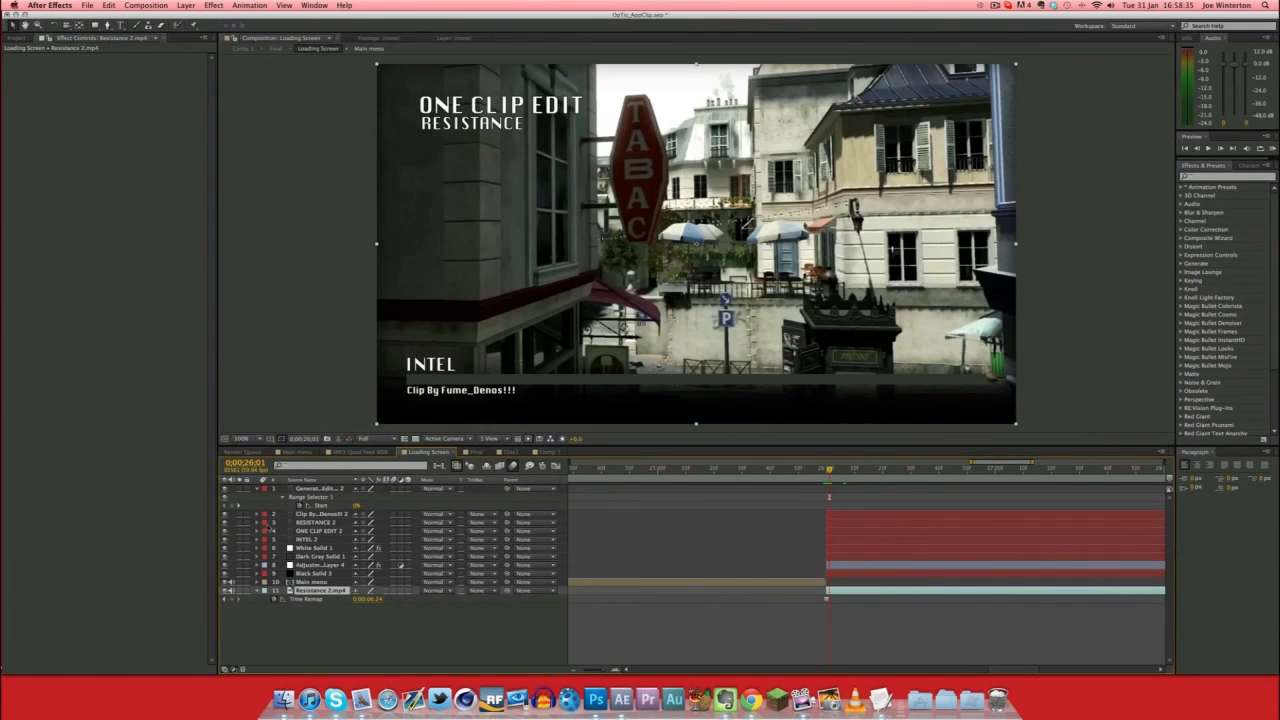
# Inspect the Curves effect on Adjustment Layer 4, preview the loading bar and return to 0;00;26;05.
pyautogui.click(318, 565)
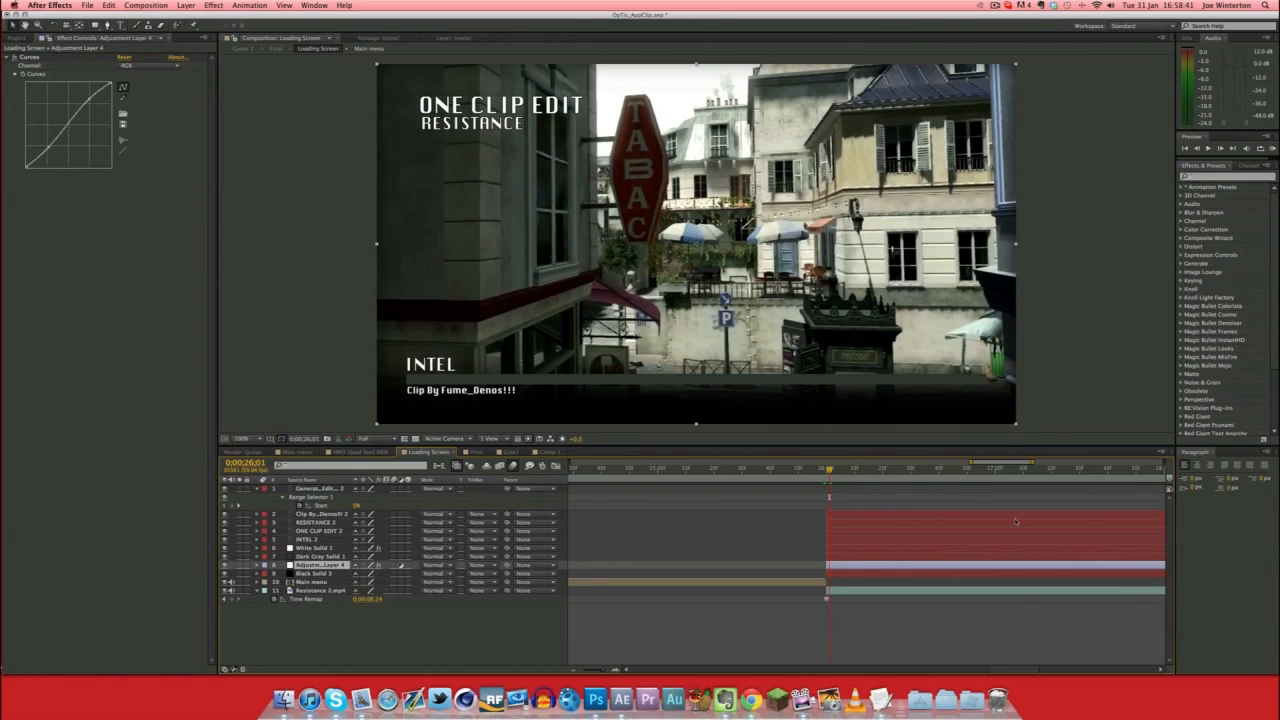
pyautogui.moveTo(830, 470); pyautogui.dragTo(832, 471)
pyautogui.press('space')
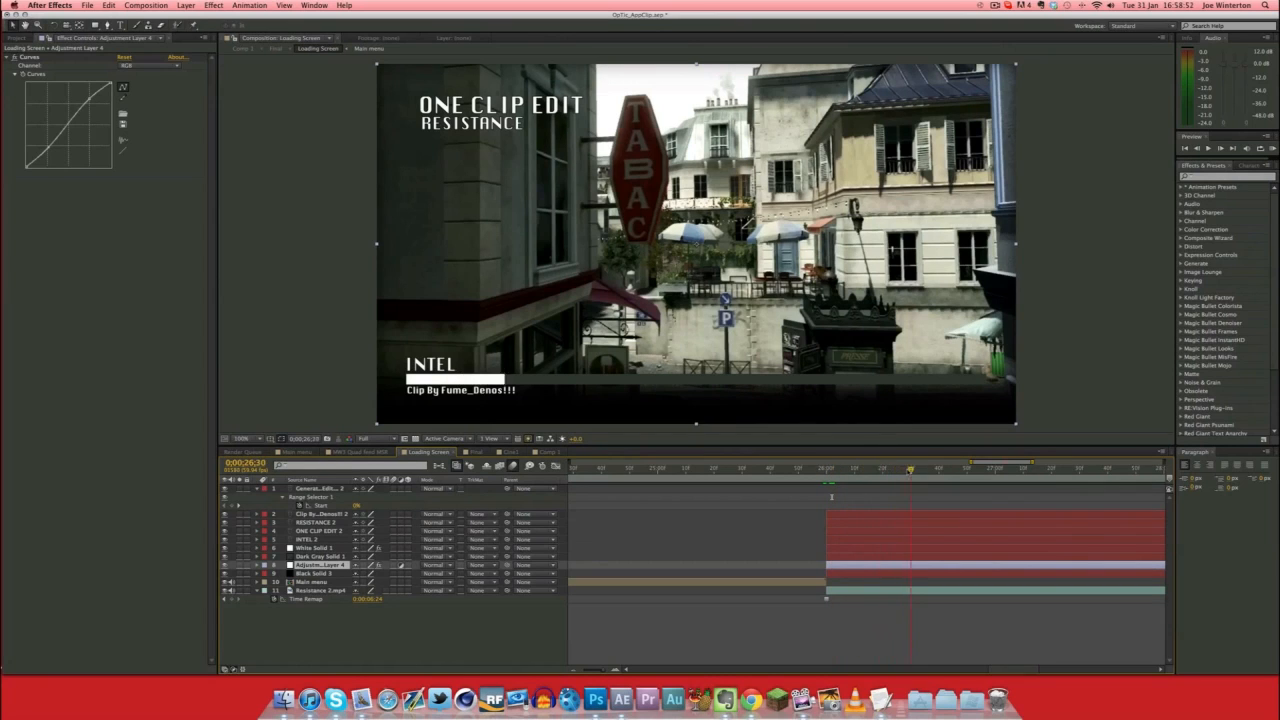
pyautogui.moveTo(850, 472); pyautogui.dragTo(840, 472)
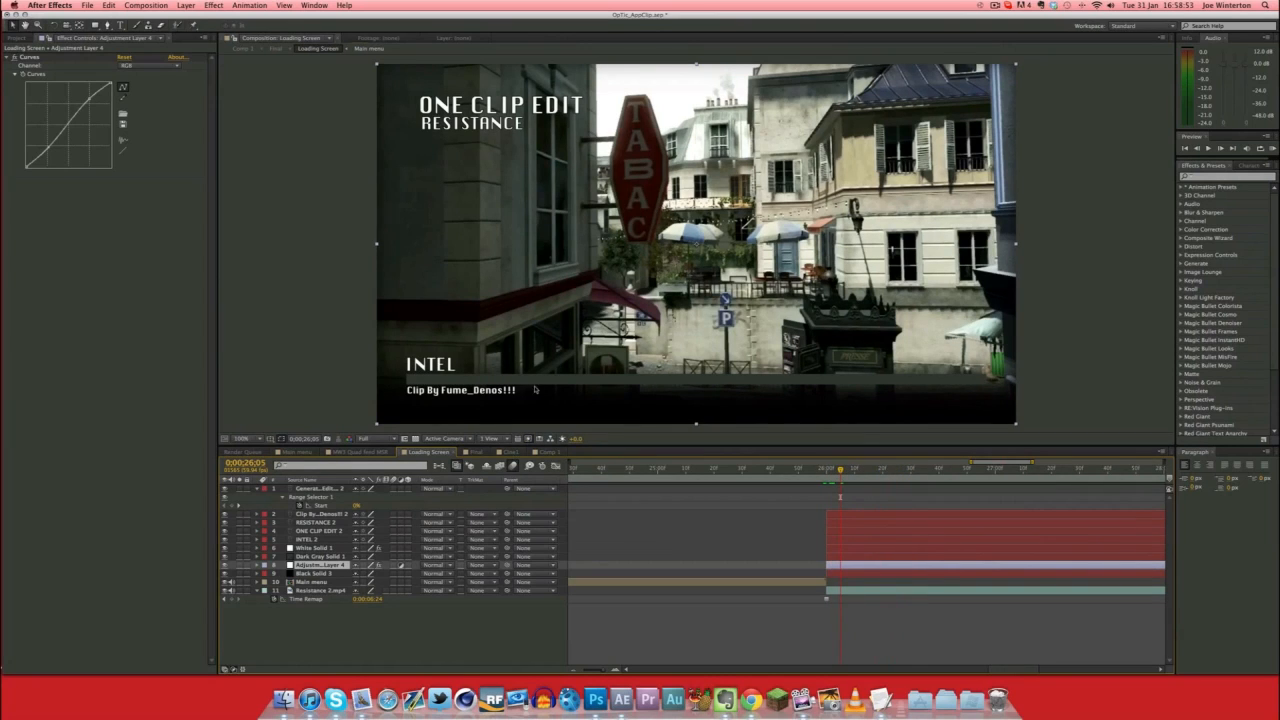
# Inspect the Linear Wipe on White Solid 1 and preview its transition from the start of the loading screen to 0;00;28;14.
pyautogui.click(534, 386)
pyautogui.click(319, 372)
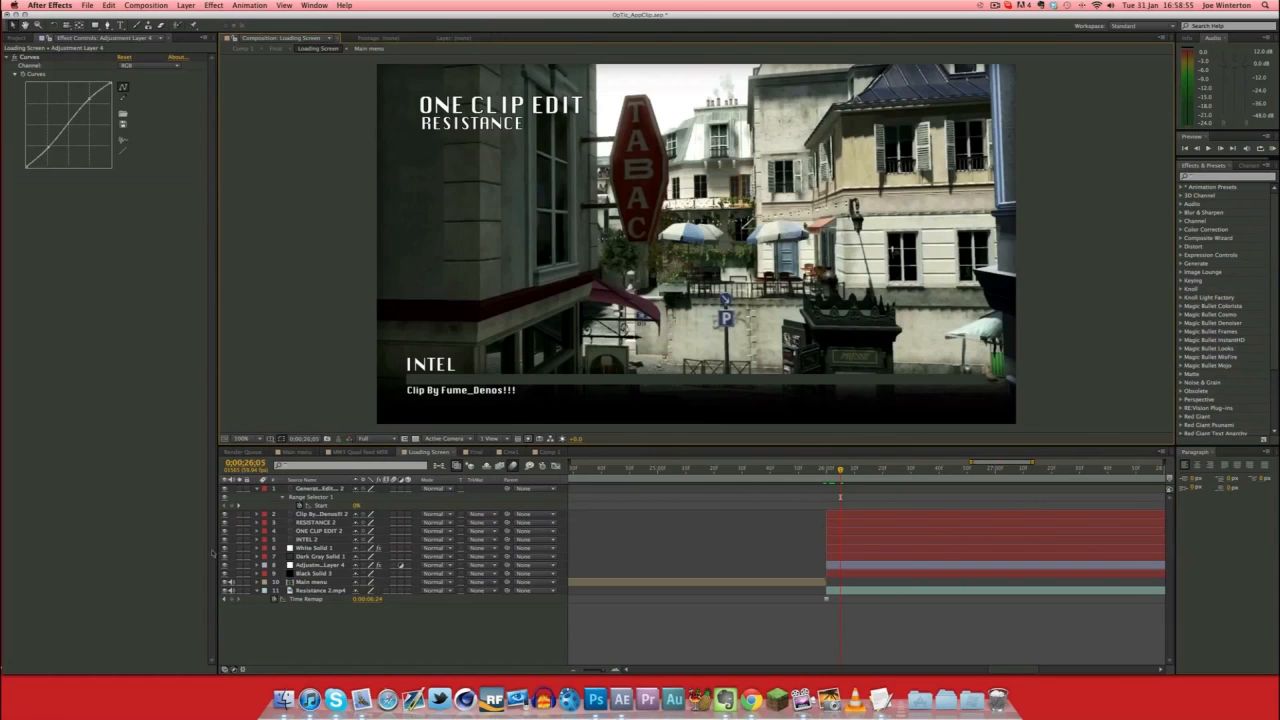
pyautogui.click(297, 548)
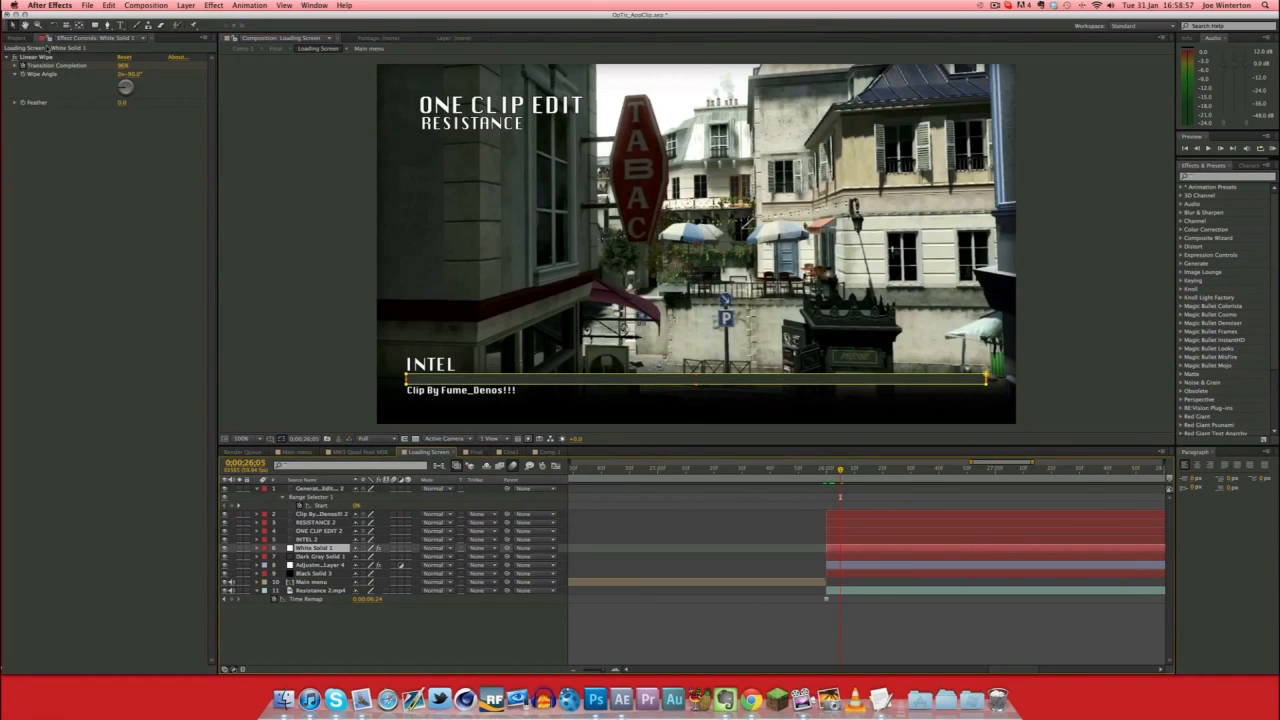
pyautogui.moveTo(839, 471); pyautogui.dragTo(827, 472)
pyautogui.press('space')
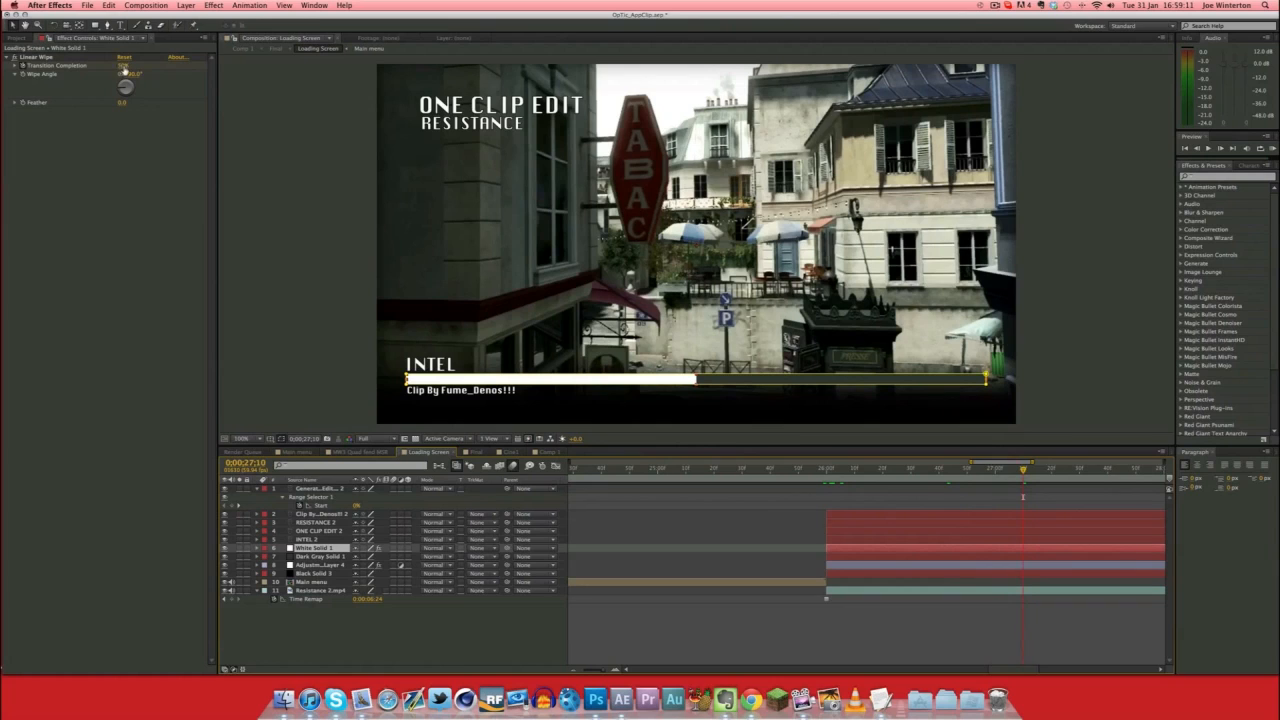
pyautogui.moveTo(1062, 470); pyautogui.dragTo(1003, 470)
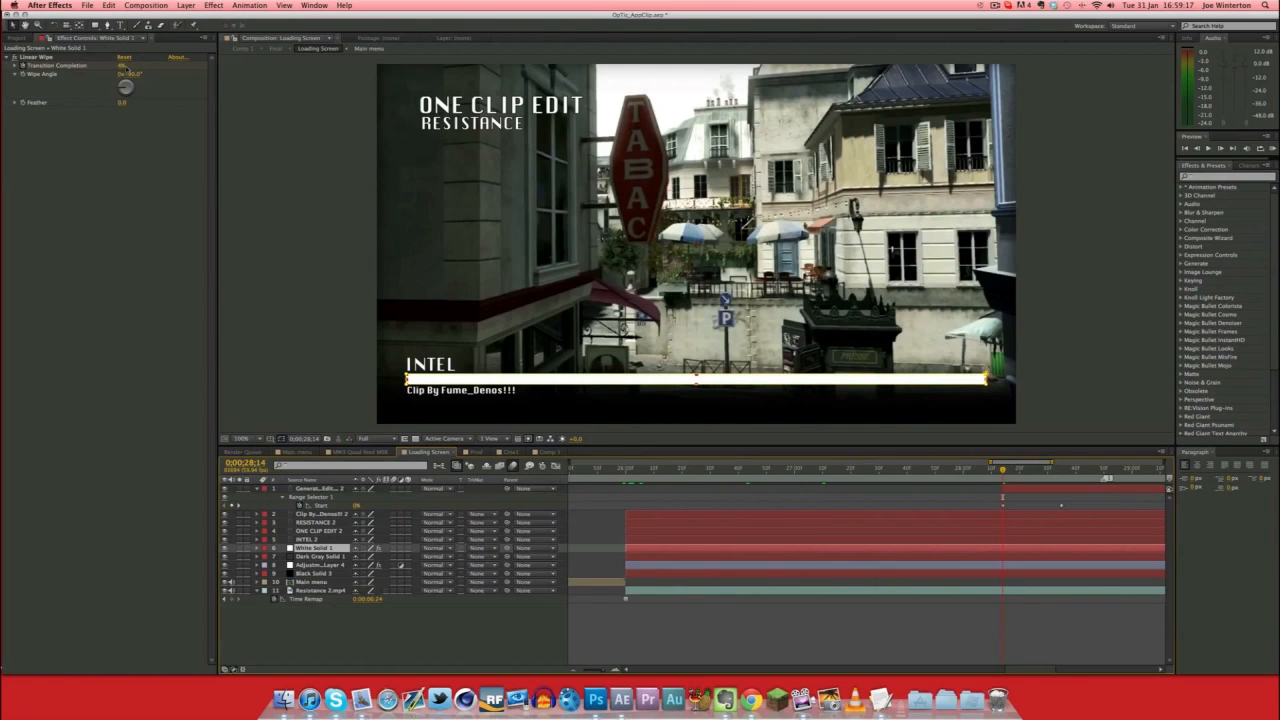
# Preview the Generating Edit text animation up to 0;00;28;35 and return to 0;00;28;14.
pyautogui.click(1142, 410)
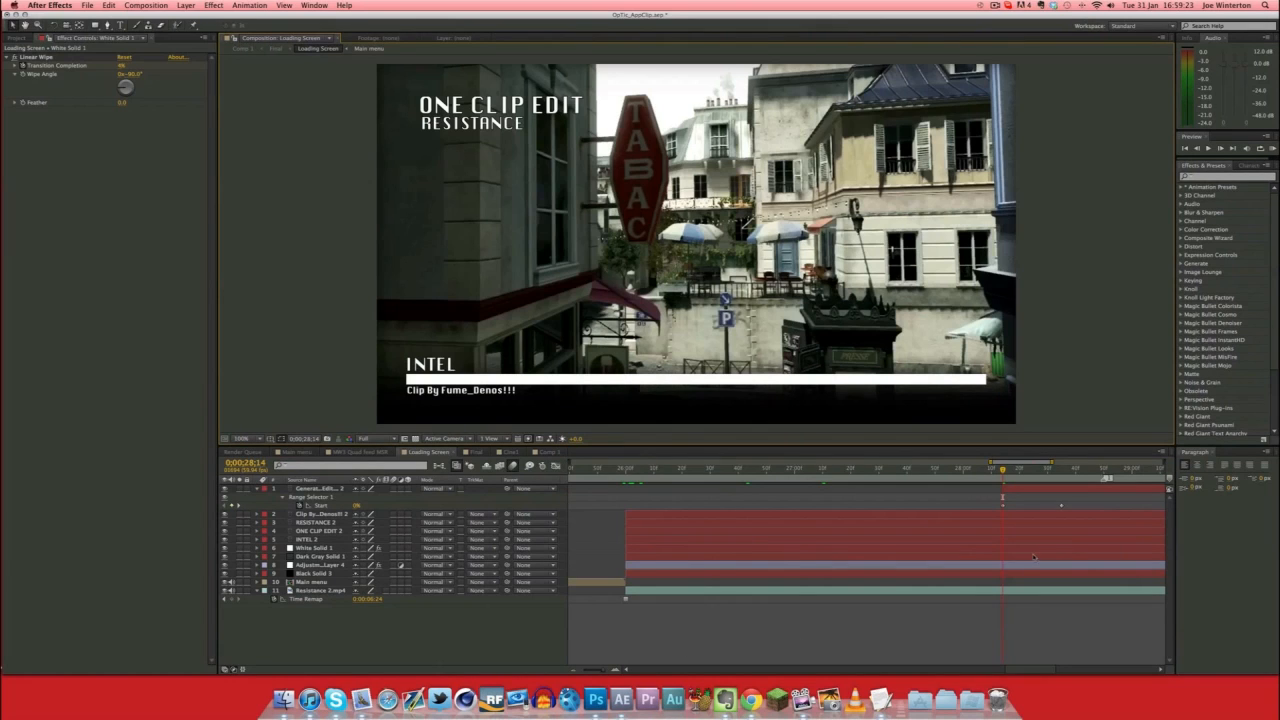
pyautogui.moveTo(1032, 670); pyautogui.dragTo(1068, 670)
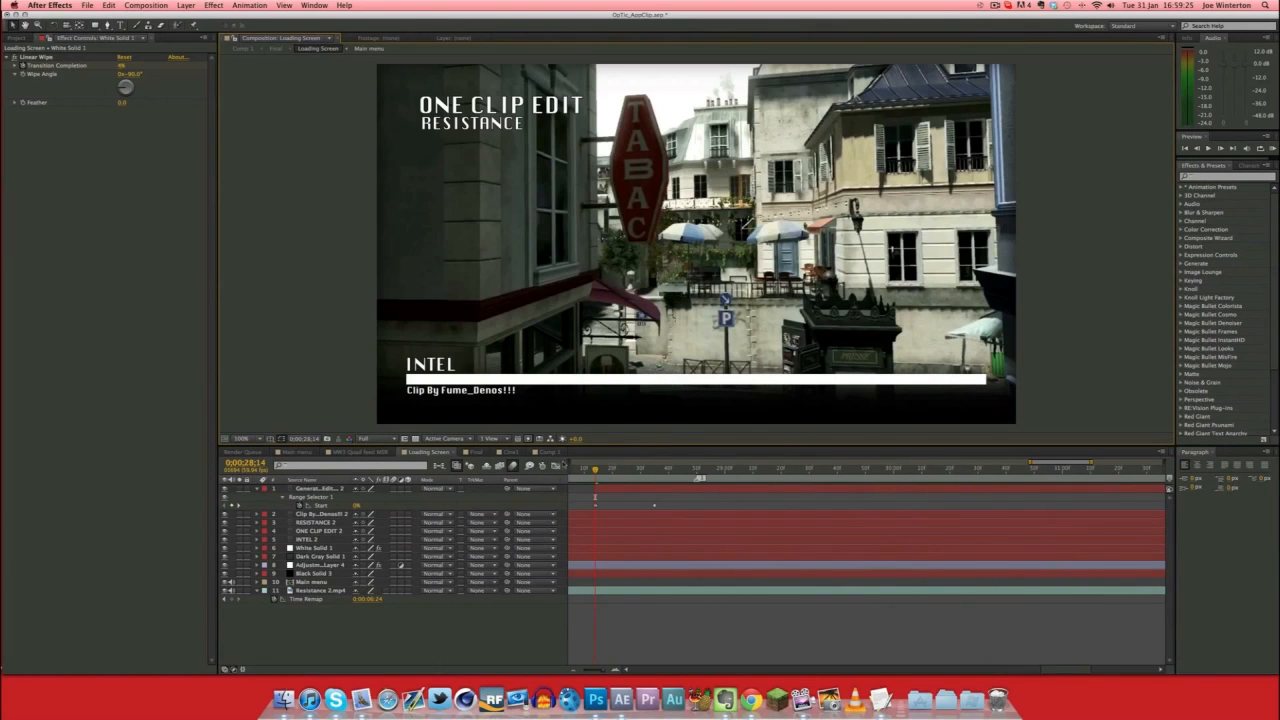
pyautogui.press('space')
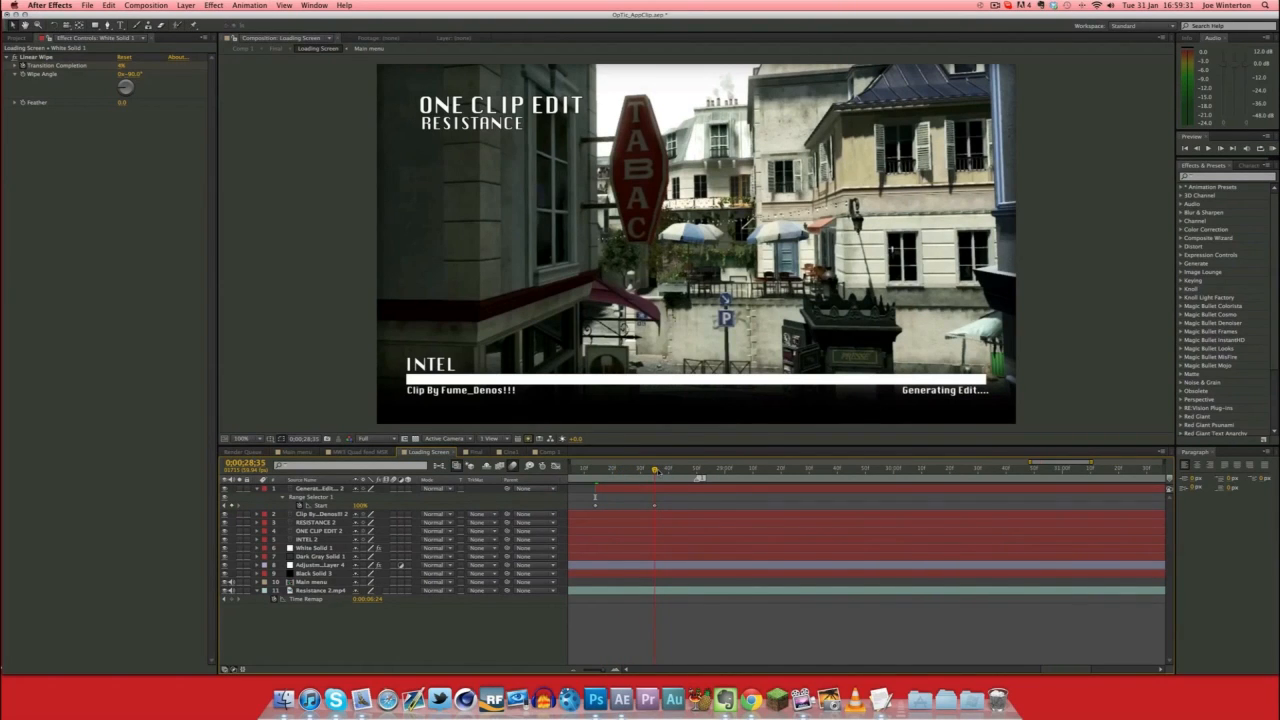
pyautogui.moveTo(655, 470); pyautogui.dragTo(595, 470)
# Reveal the keyframes on the Generating Edit text layer and expand its Range Selector 1 to examine the Start, End and Offset properties.
pyautogui.click(603, 487)
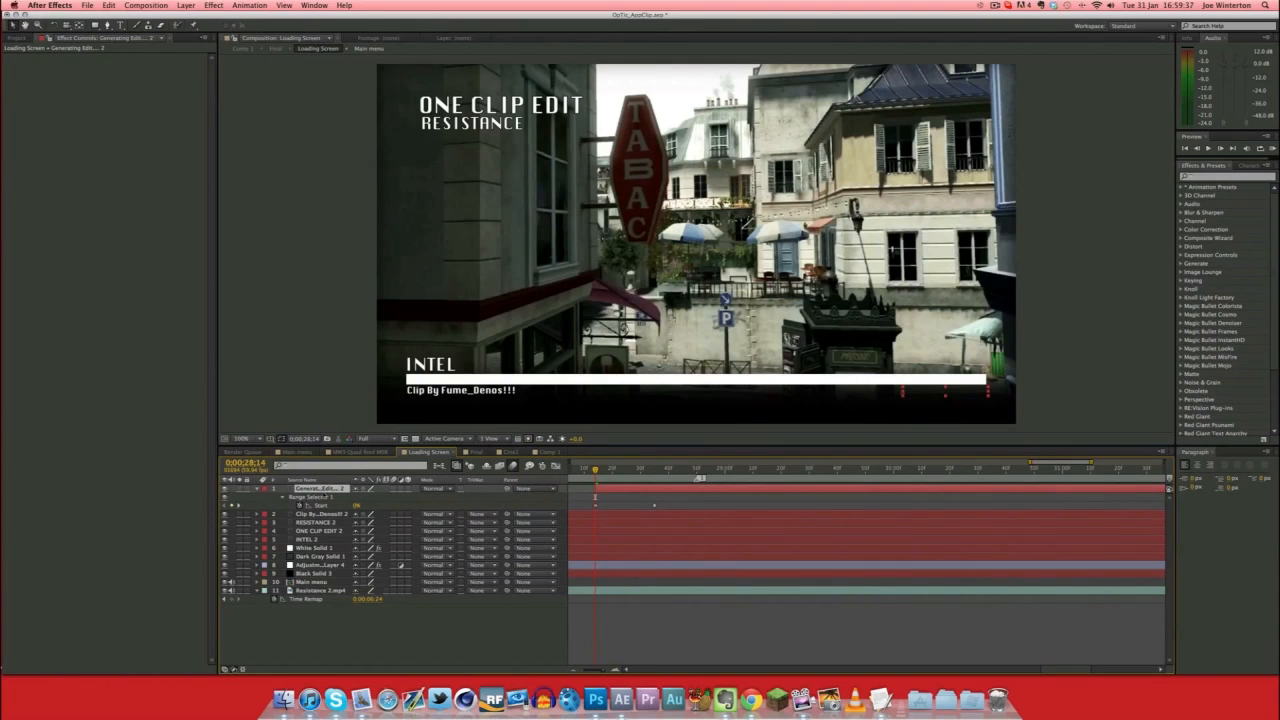
pyautogui.press('u')
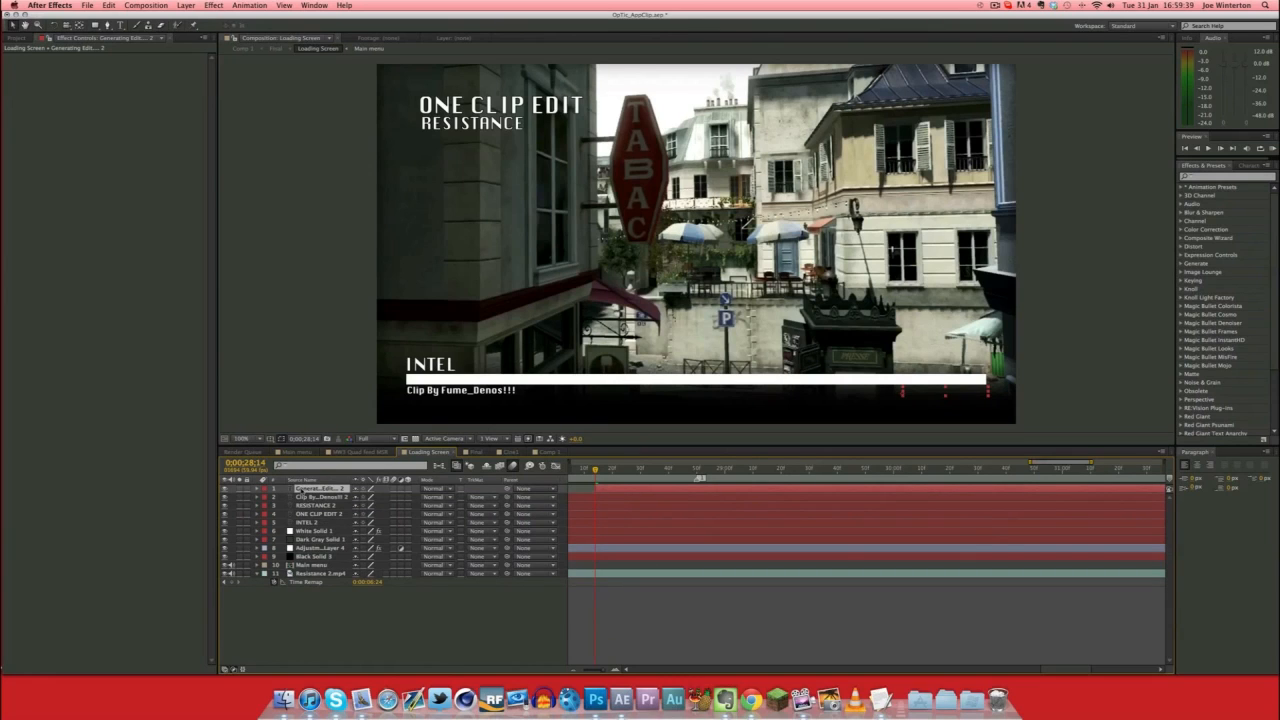
pyautogui.press('u')
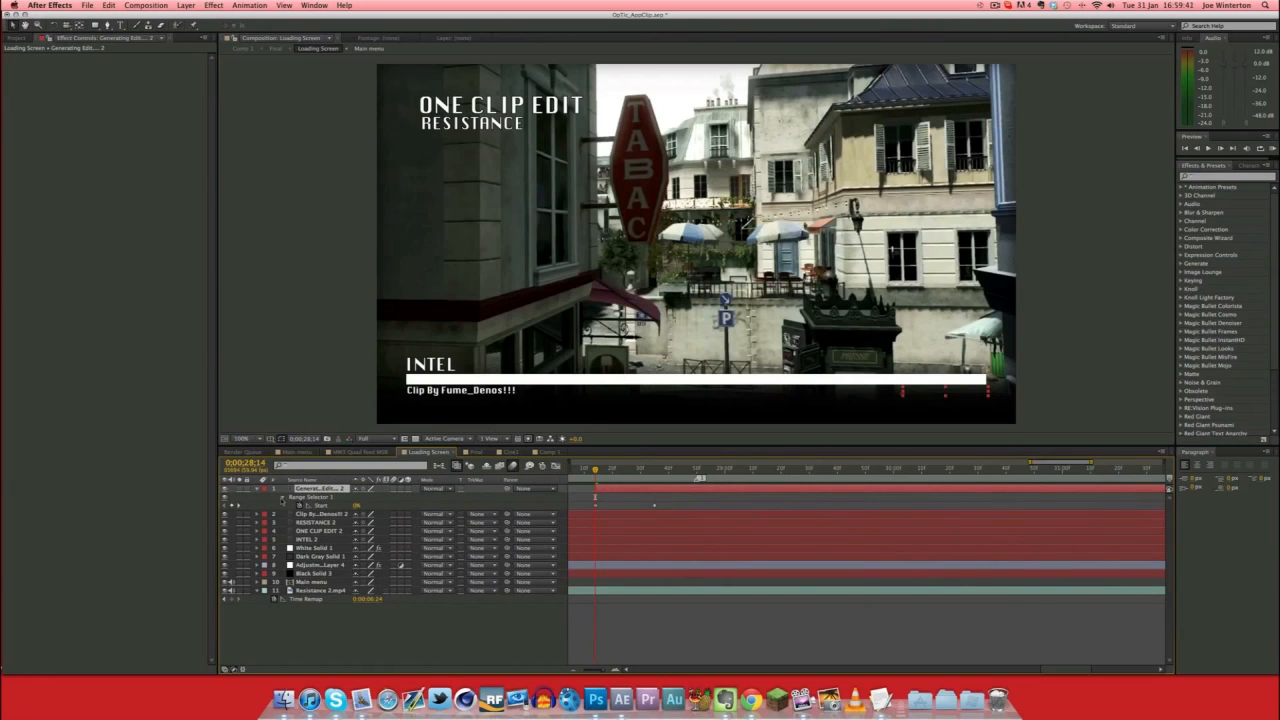
pyautogui.click(283, 497)
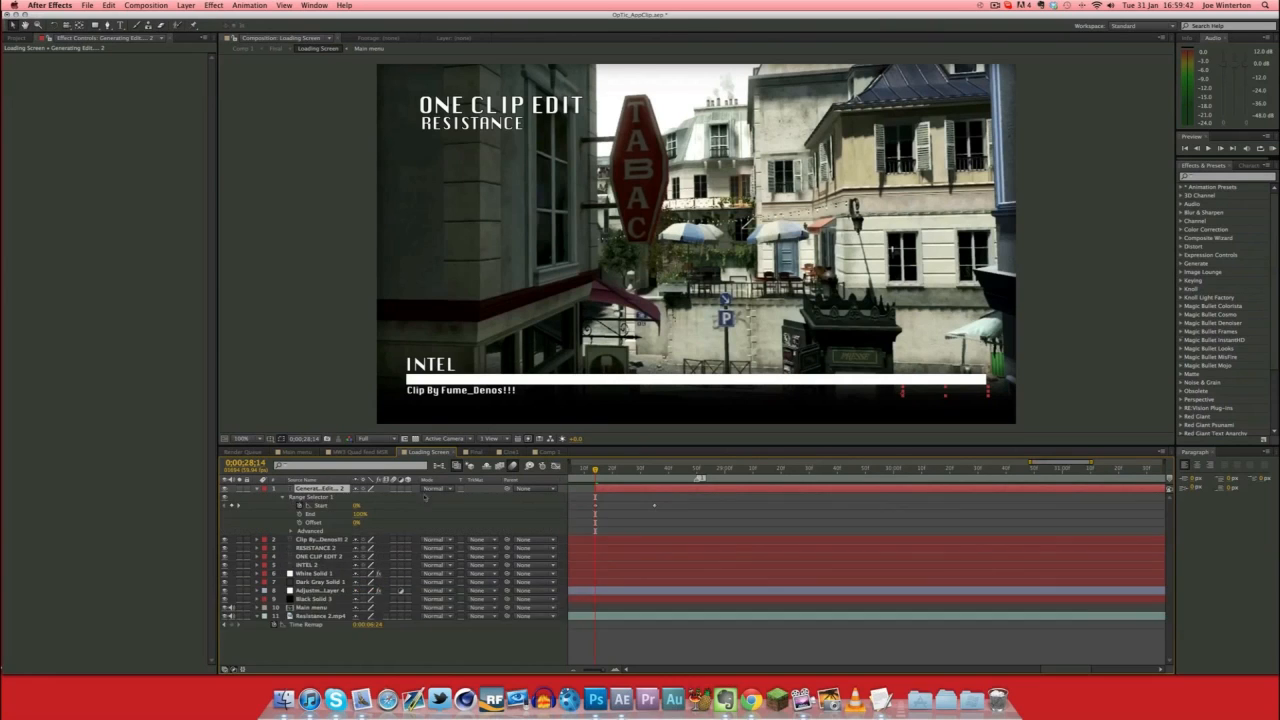
# Browse the Animate In text animation presets, locate Decoder Fade In, and collapse the Text preset folder.
pyautogui.click(1182, 187)
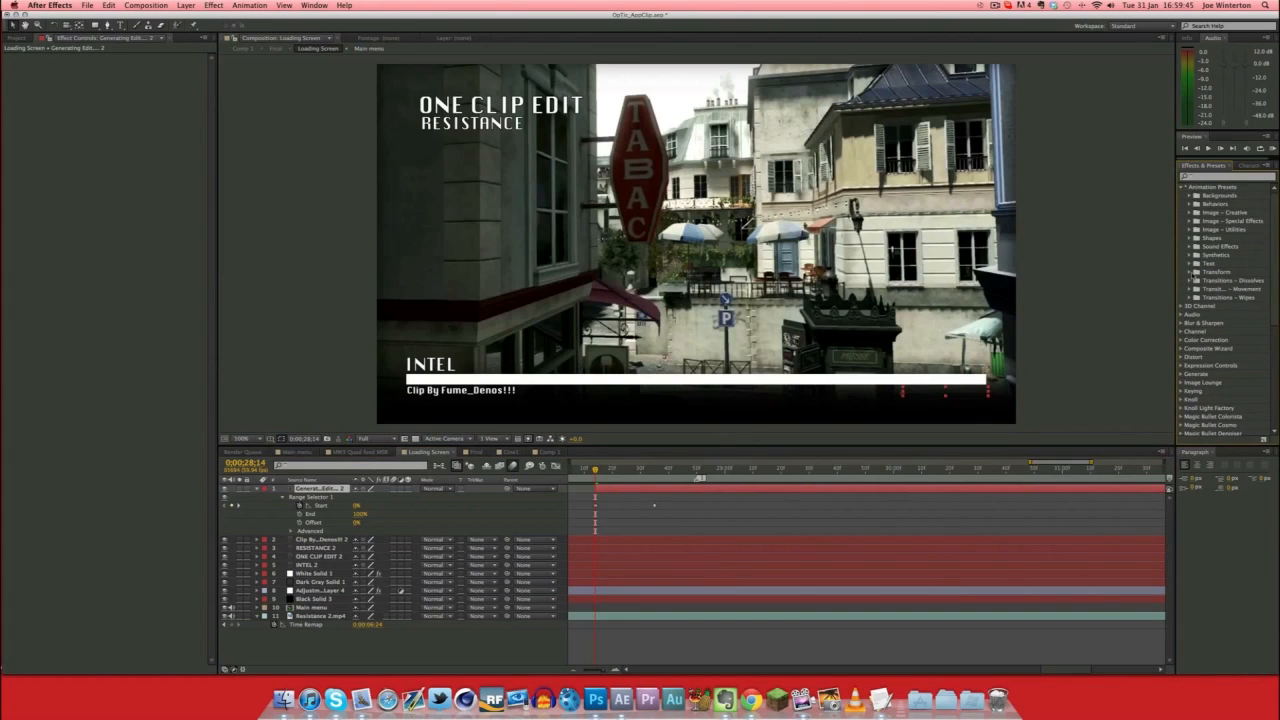
pyautogui.click(1189, 264)
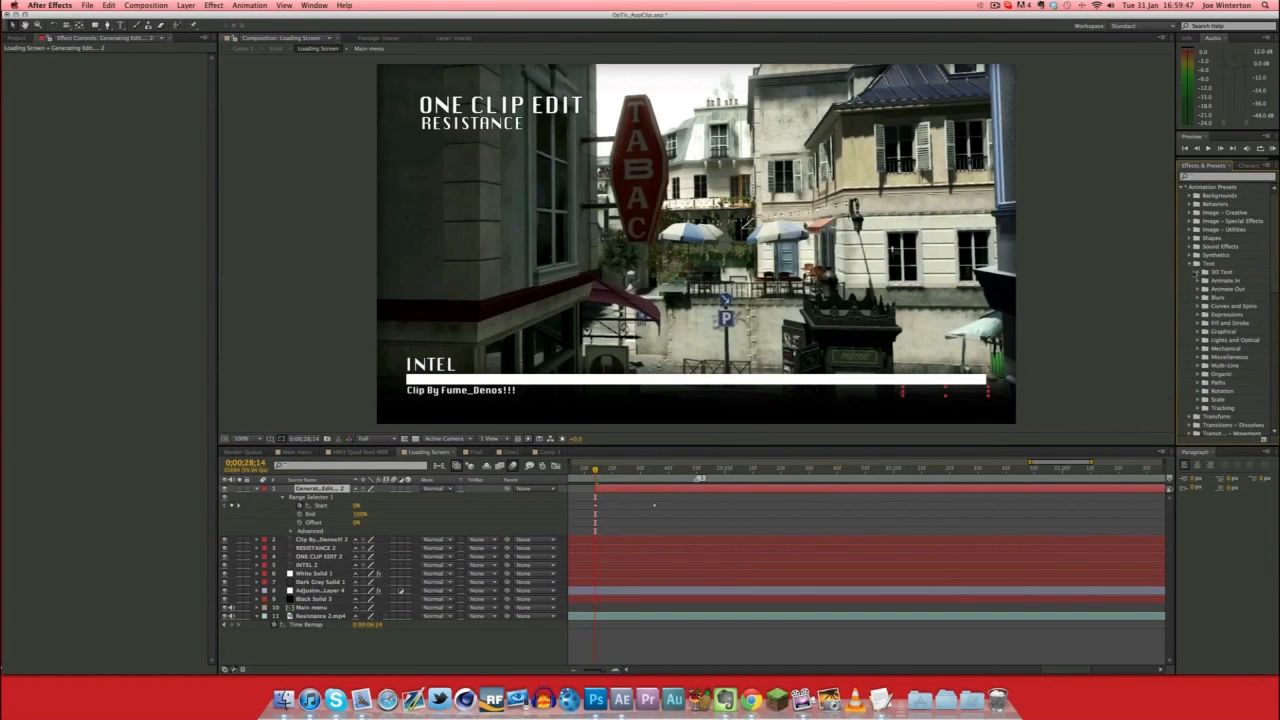
pyautogui.click(1200, 282)
pyautogui.scroll(-2, 1238, 344)
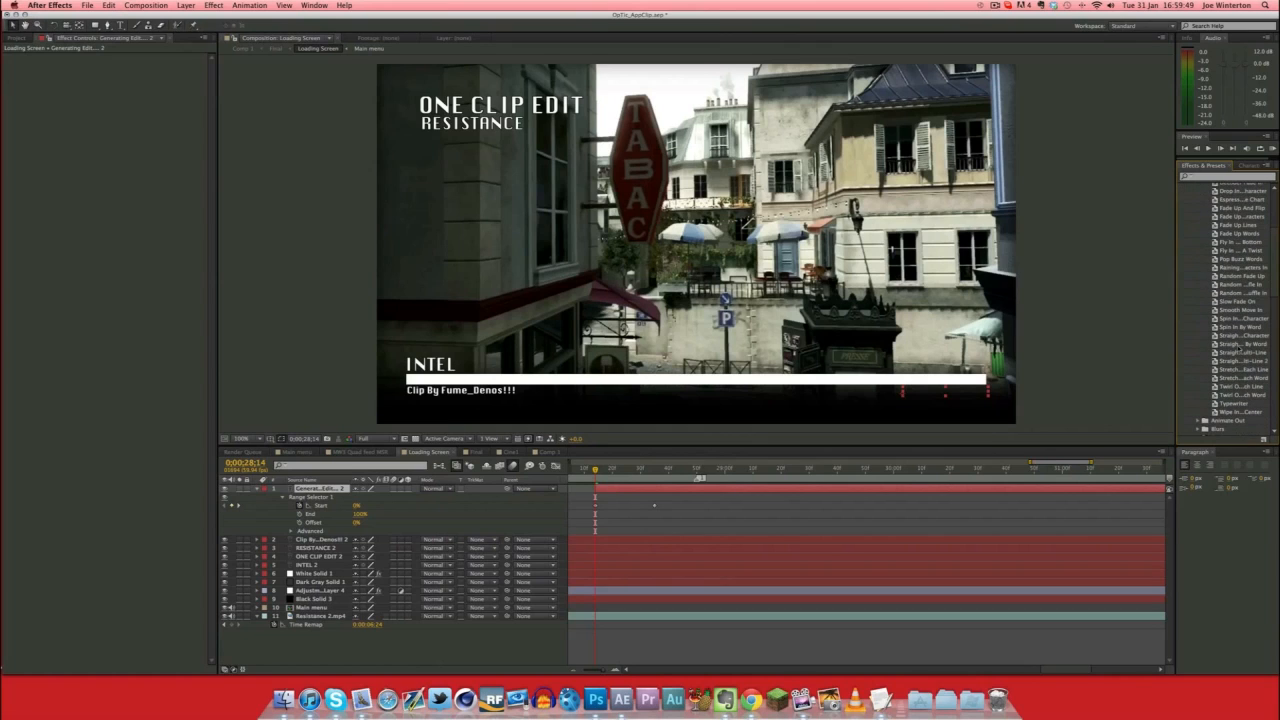
pyautogui.scroll(2, 1248, 377)
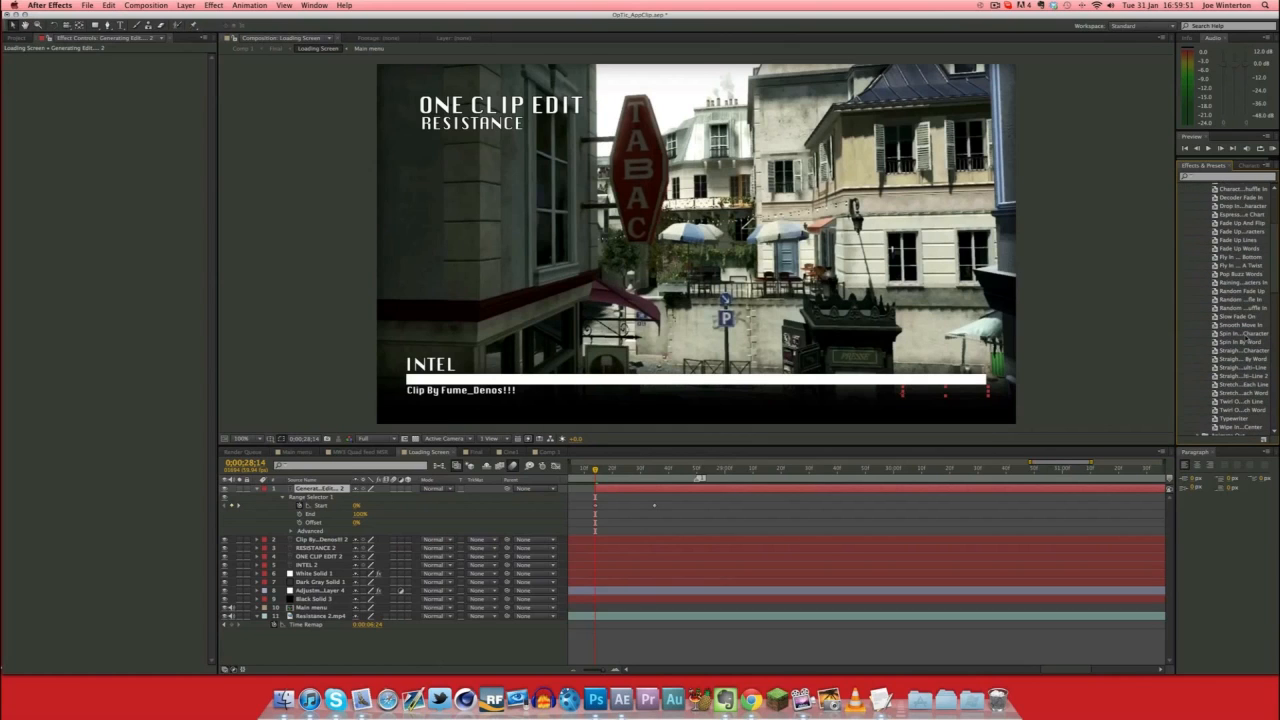
pyautogui.scroll(3, 1248, 341)
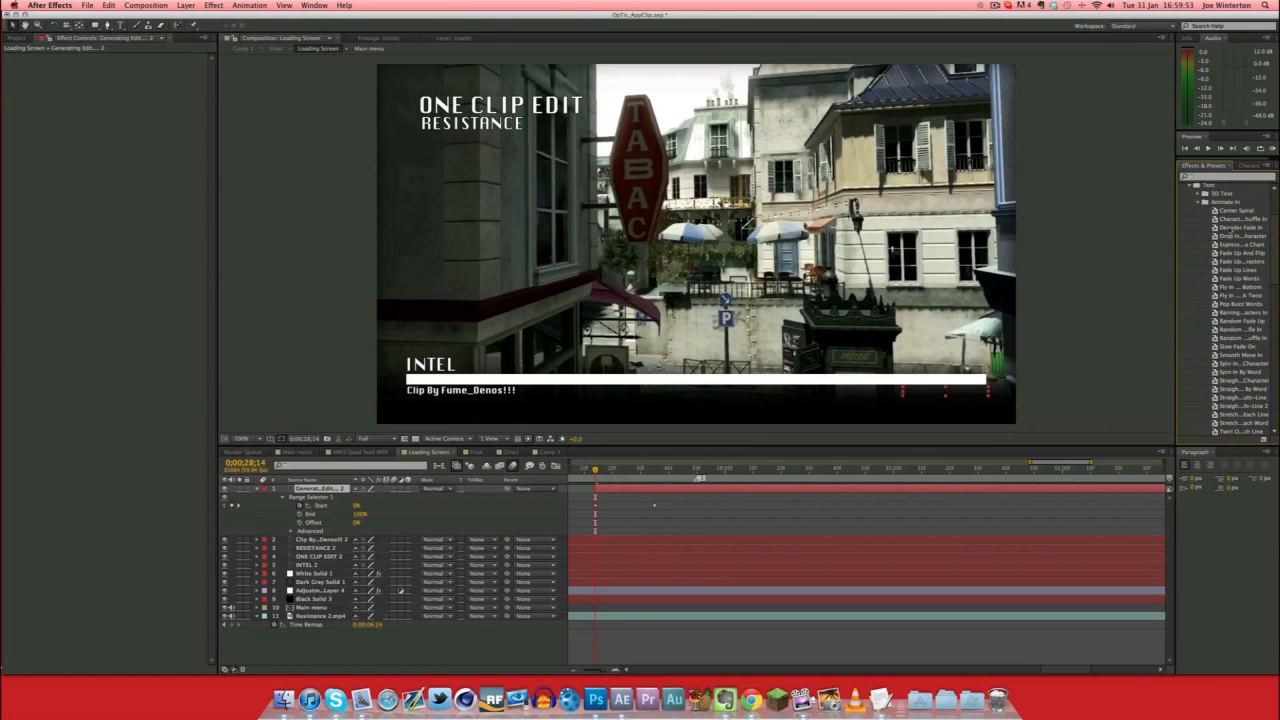
pyautogui.click(1223, 228)
pyautogui.scroll(3, 1220, 224)
pyautogui.click(1190, 214)
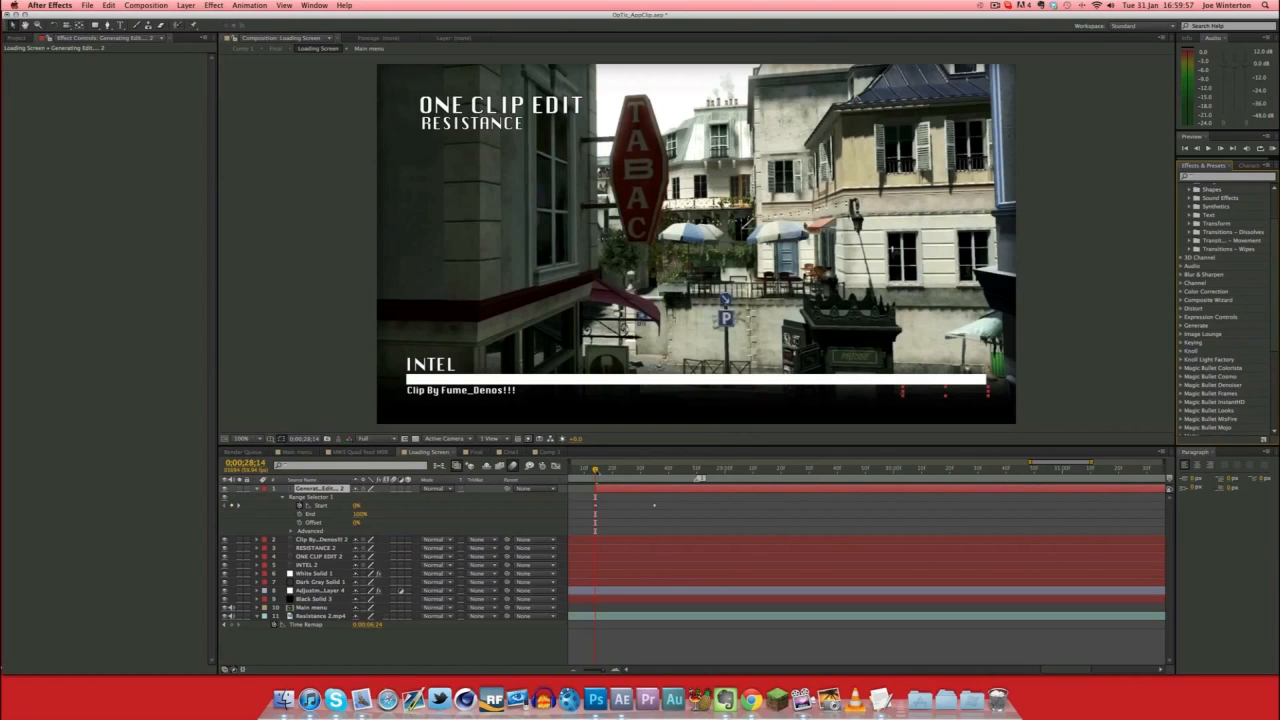
# Preview the Generating Edit text up to 0;00;28;50 and examine the wider layer timing of the loading screen.
pyautogui.moveTo(595, 469); pyautogui.dragTo(697, 473)
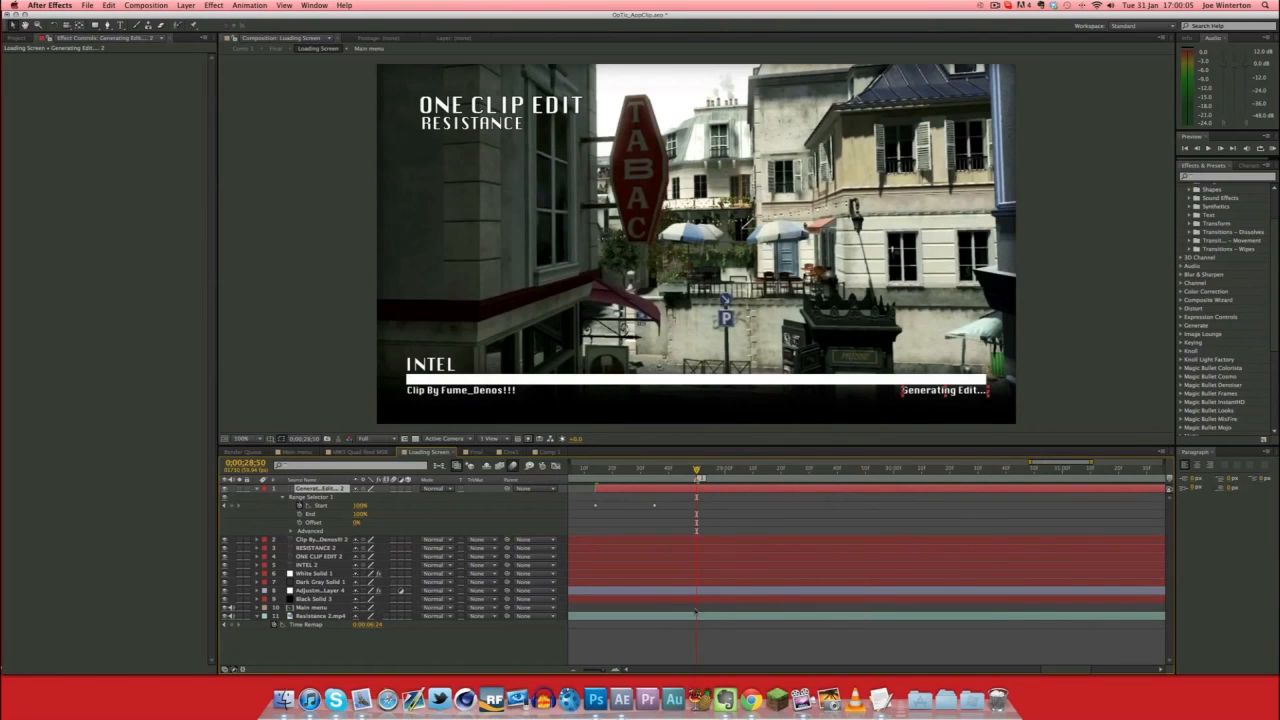
pyautogui.click(575, 671)
pyautogui.click(575, 671)
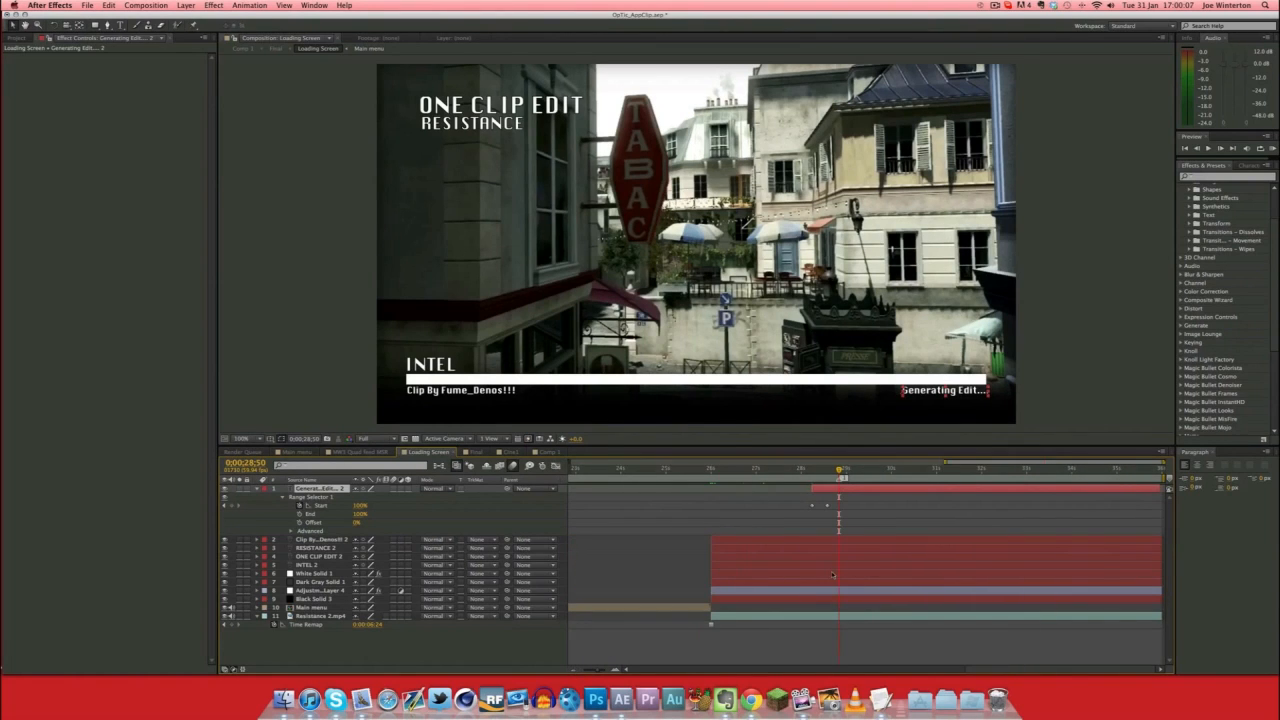
# View the Cine1 composition, then preview Comp 1 from 0;00;33;20 through the title-to-gameplay transition and return to 0;00;36;21.
pyautogui.click(498, 453)
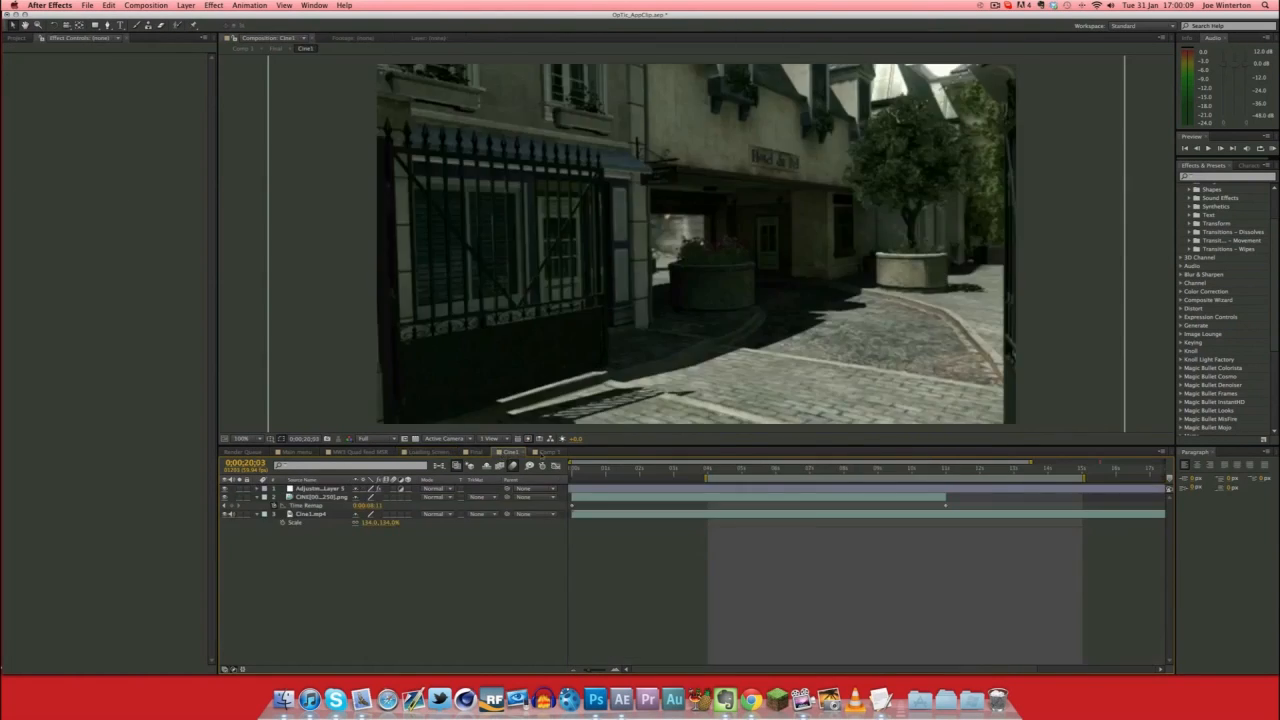
pyautogui.click(548, 453)
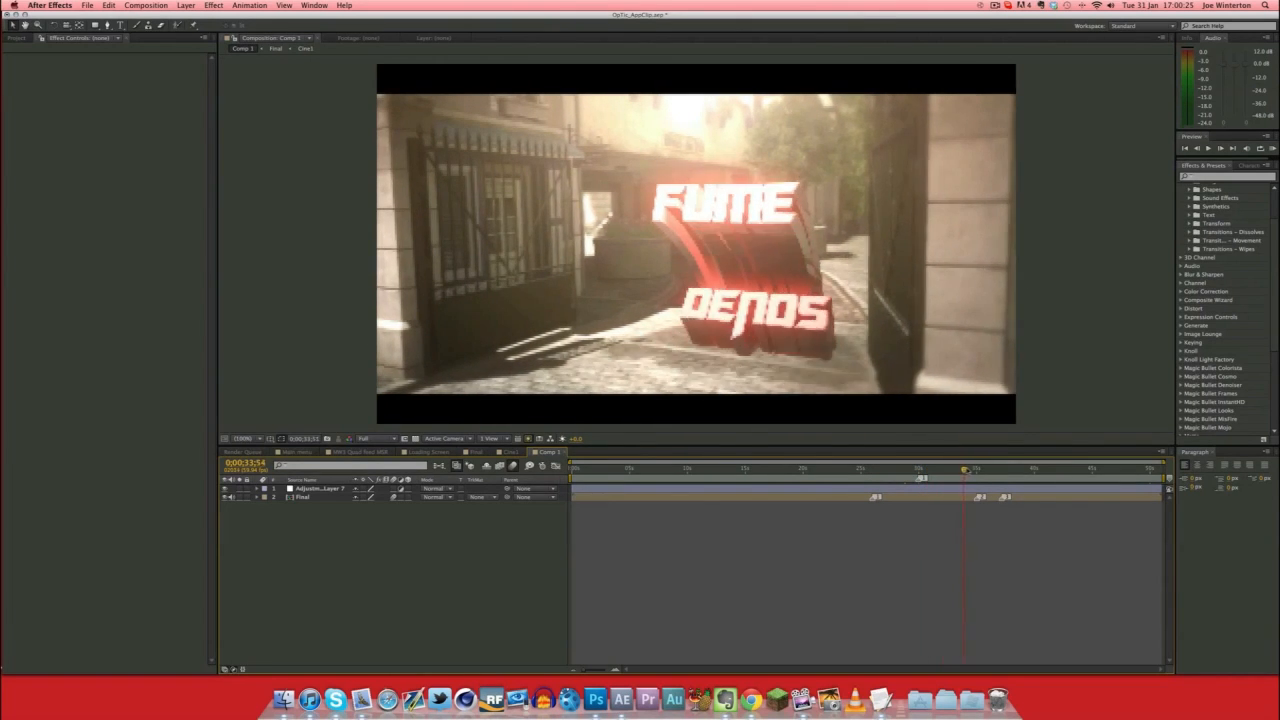
pyautogui.click(957, 467)
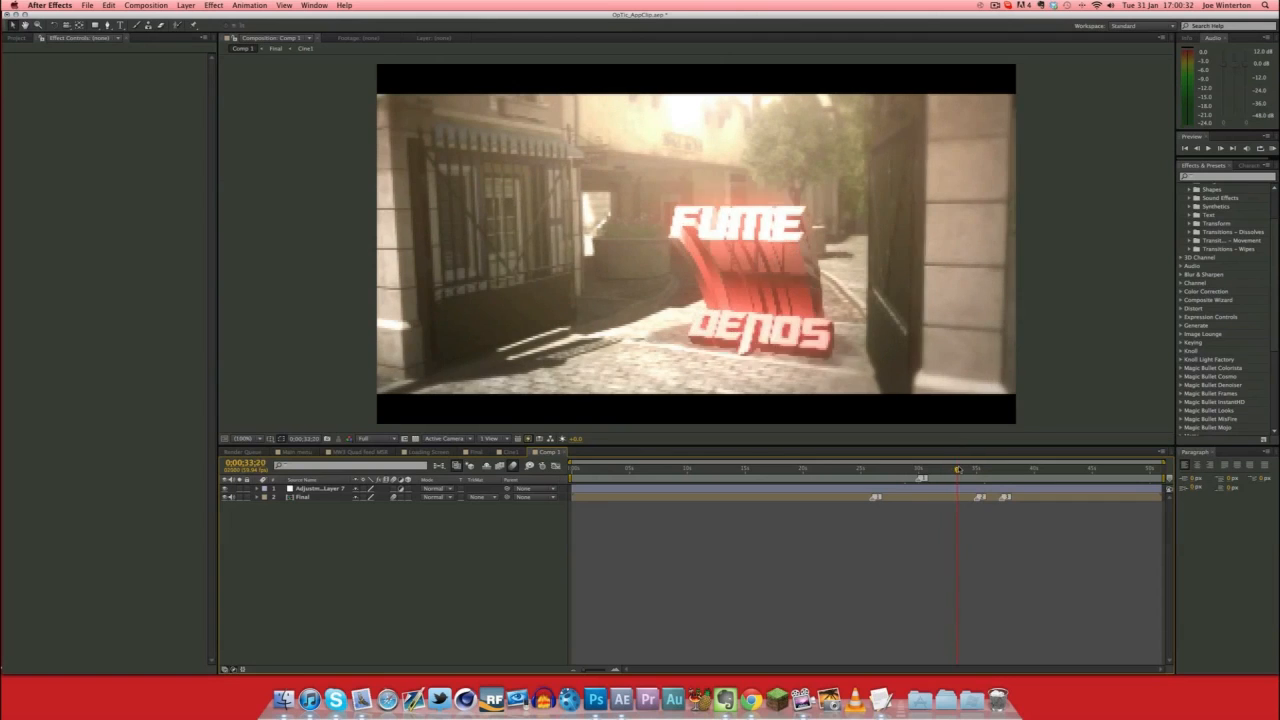
pyautogui.press('space')
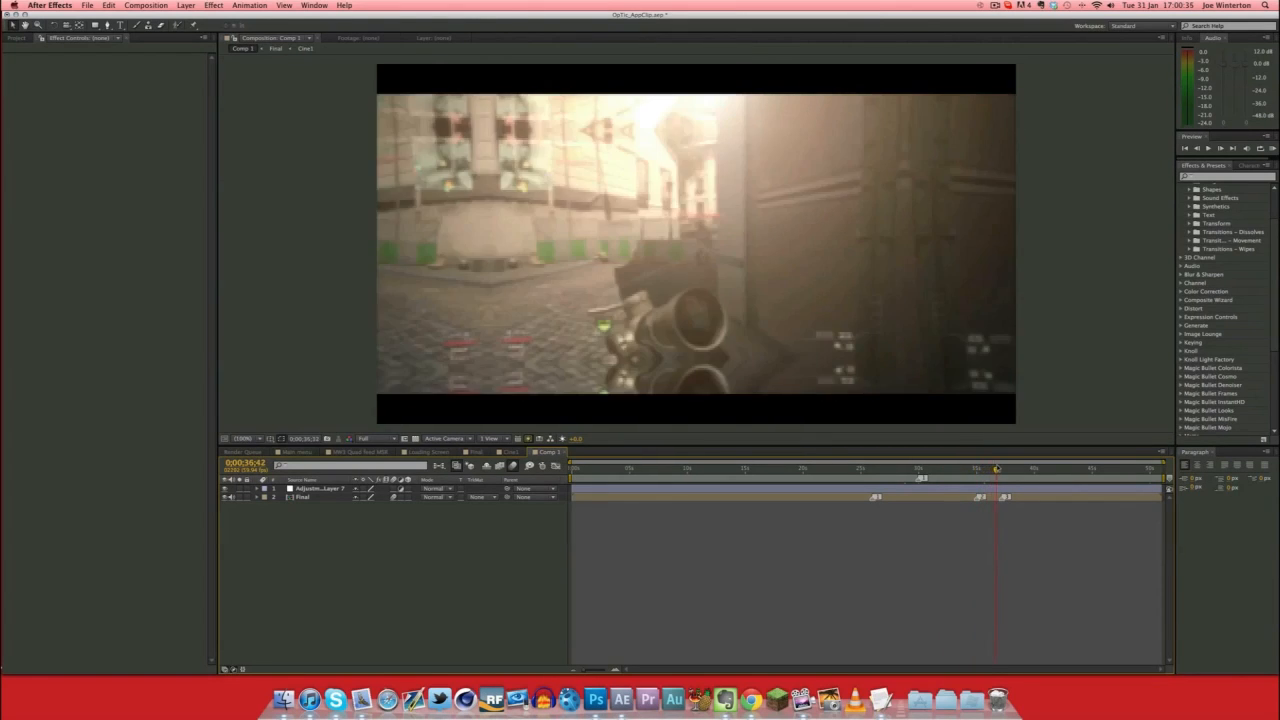
pyautogui.click(985, 468)
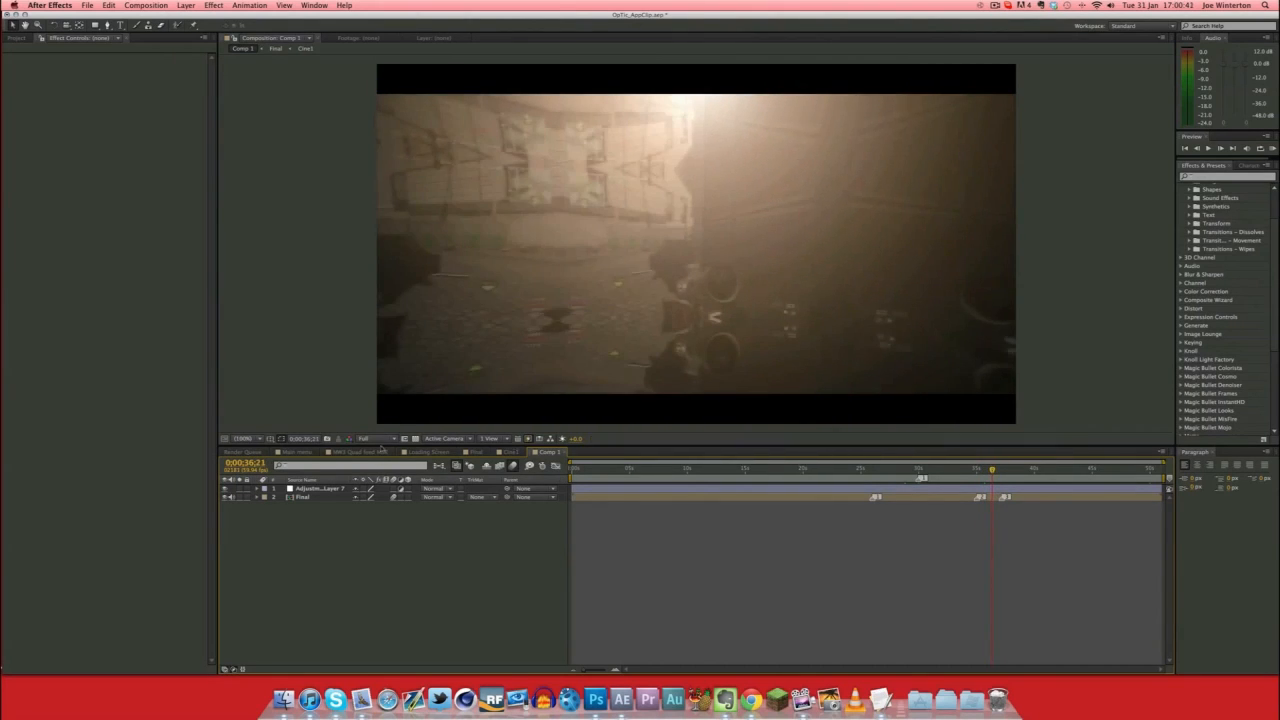
# Open the MW3 Quad feed MSR composition at 0;00;00;00 and inspect the Motion Tile and Optics Compensation effects on layer 3.
pyautogui.click(378, 451)
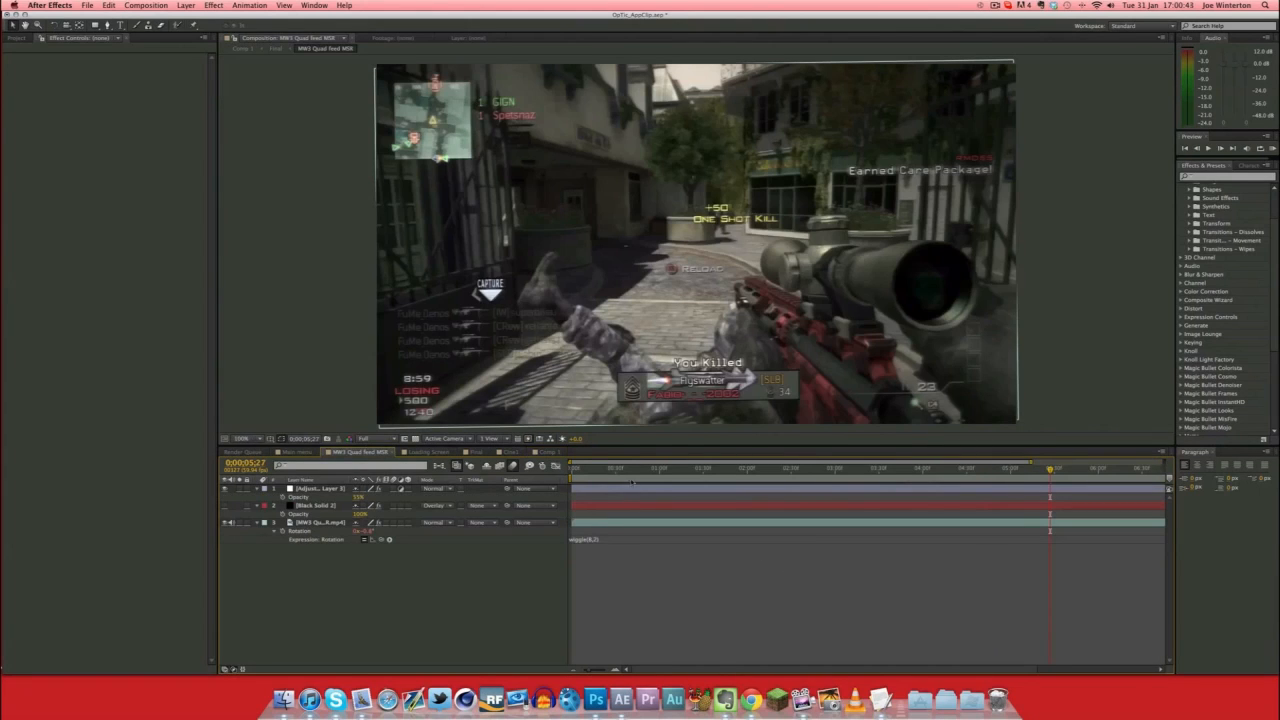
pyautogui.click(636, 470)
pyautogui.moveTo(590, 671); pyautogui.dragTo(584, 671)
pyautogui.moveTo(593, 469); pyautogui.dragTo(566, 473)
pyautogui.click(328, 522)
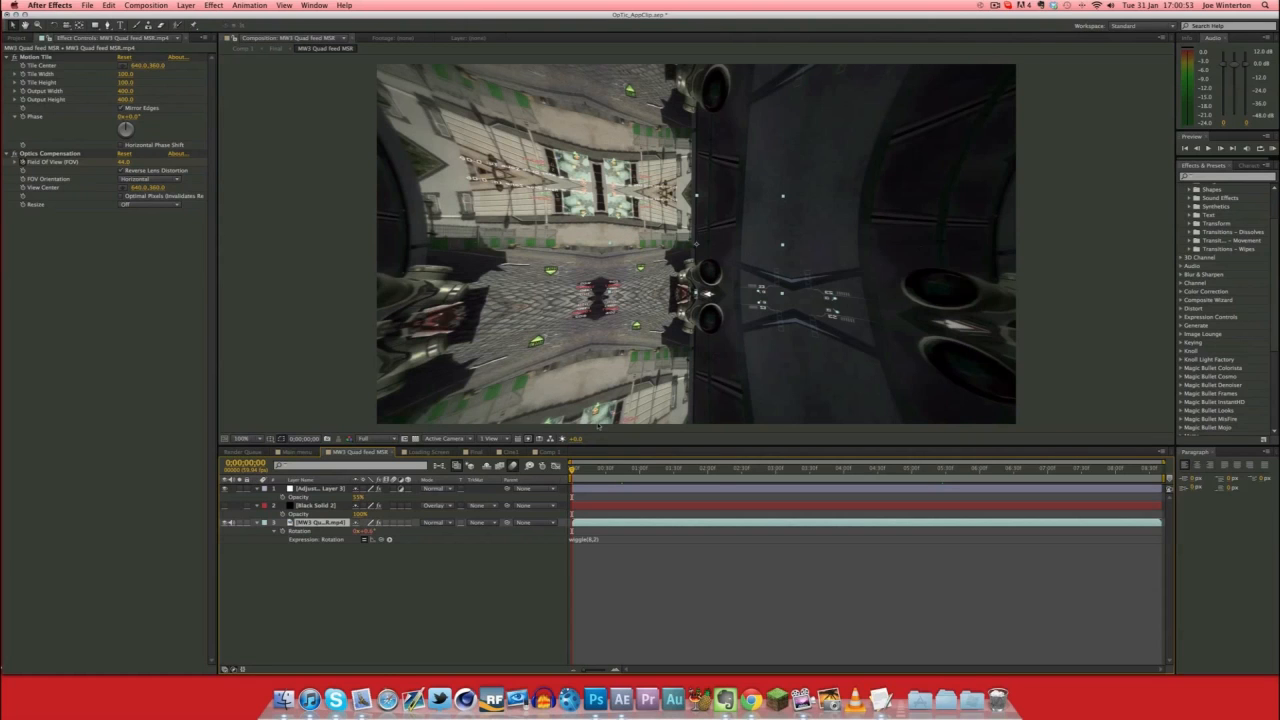
# Reveal the gameplay clip's Scale keyframes and compare its first frame with Optics Compensation disabled and enabled.
pyautogui.press('s')
pyautogui.moveTo(573, 470); pyautogui.dragTo(563, 471)
pyautogui.click(15, 154)
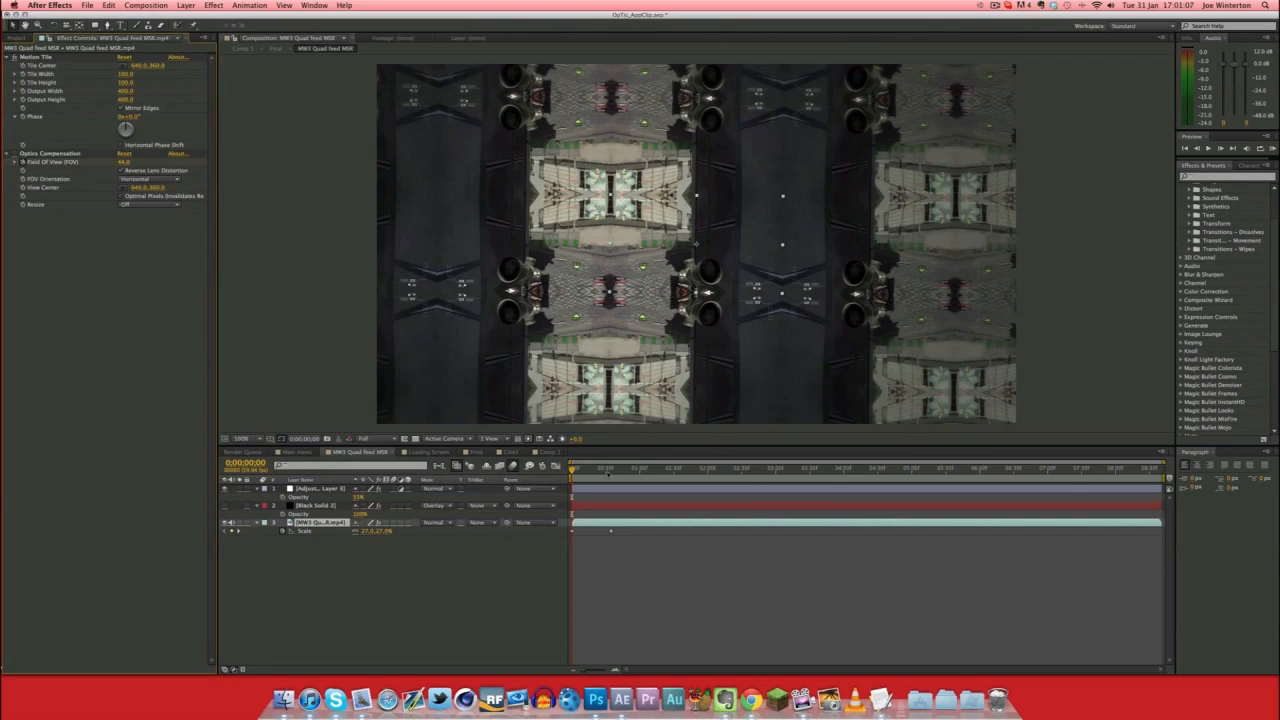
pyautogui.moveTo(572, 468); pyautogui.dragTo(536, 474)
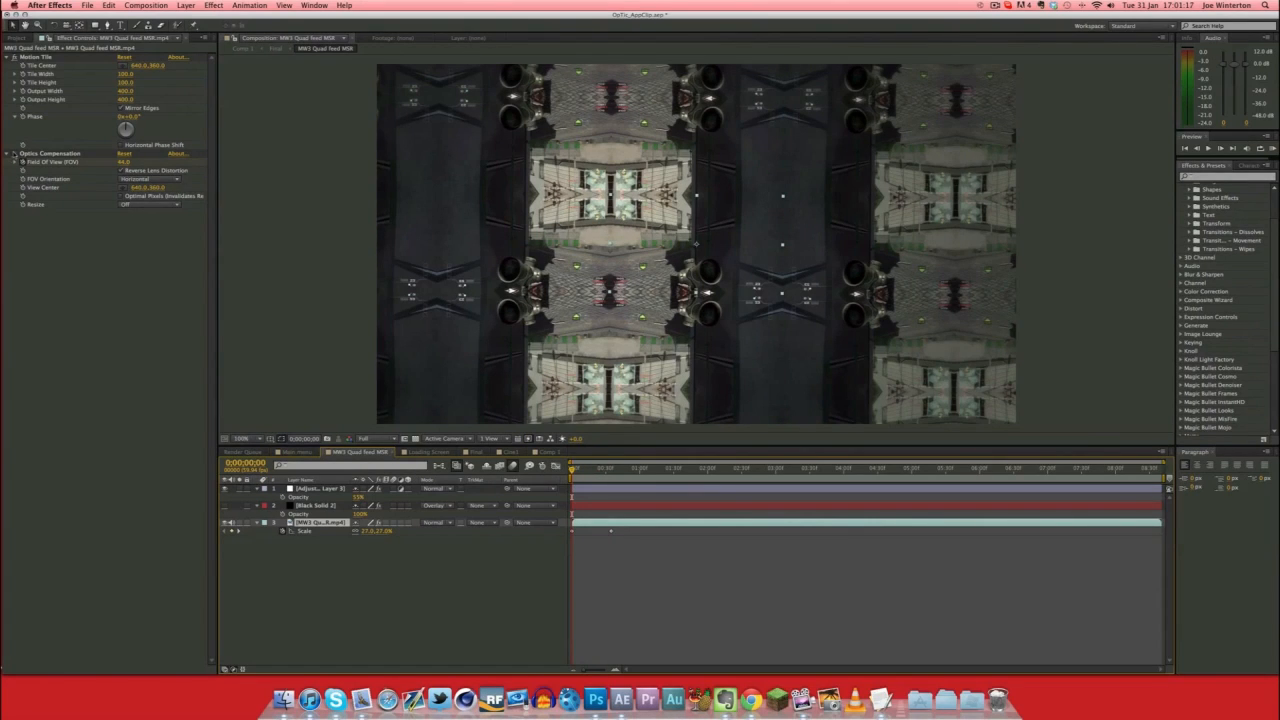
pyautogui.click(14, 154)
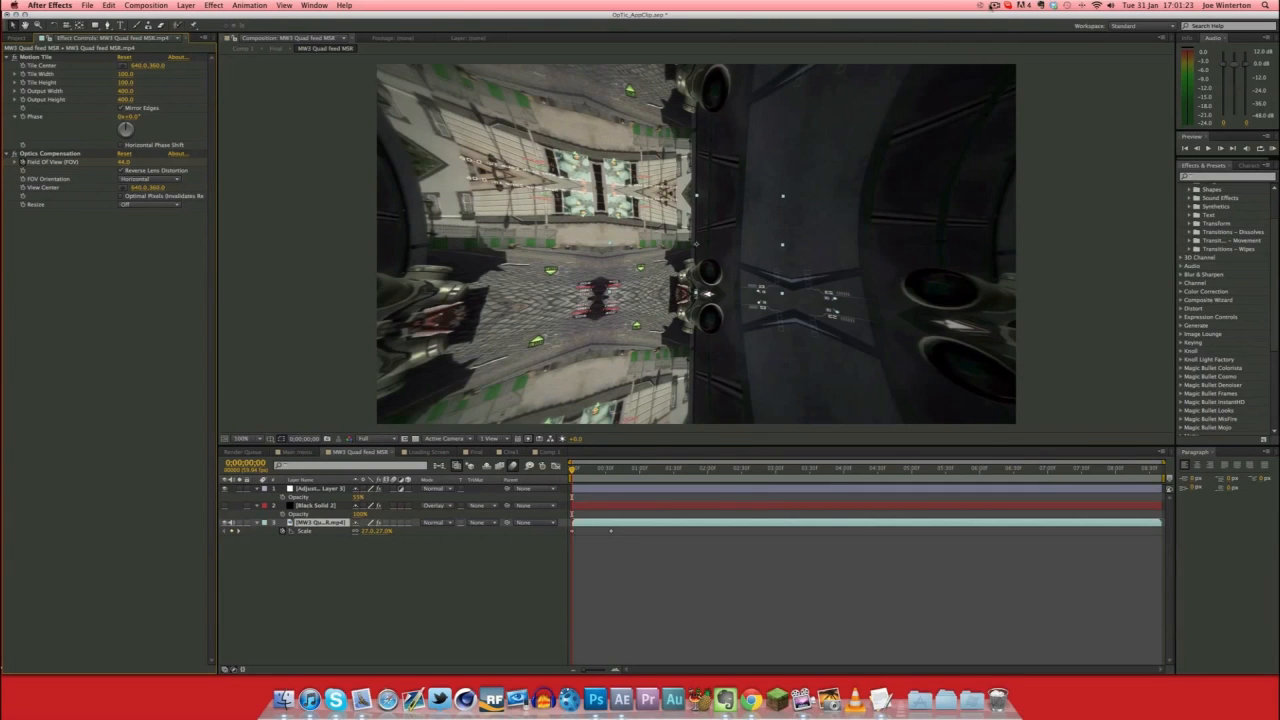
pyautogui.click(992, 8)
pyautogui.click(966, 14)
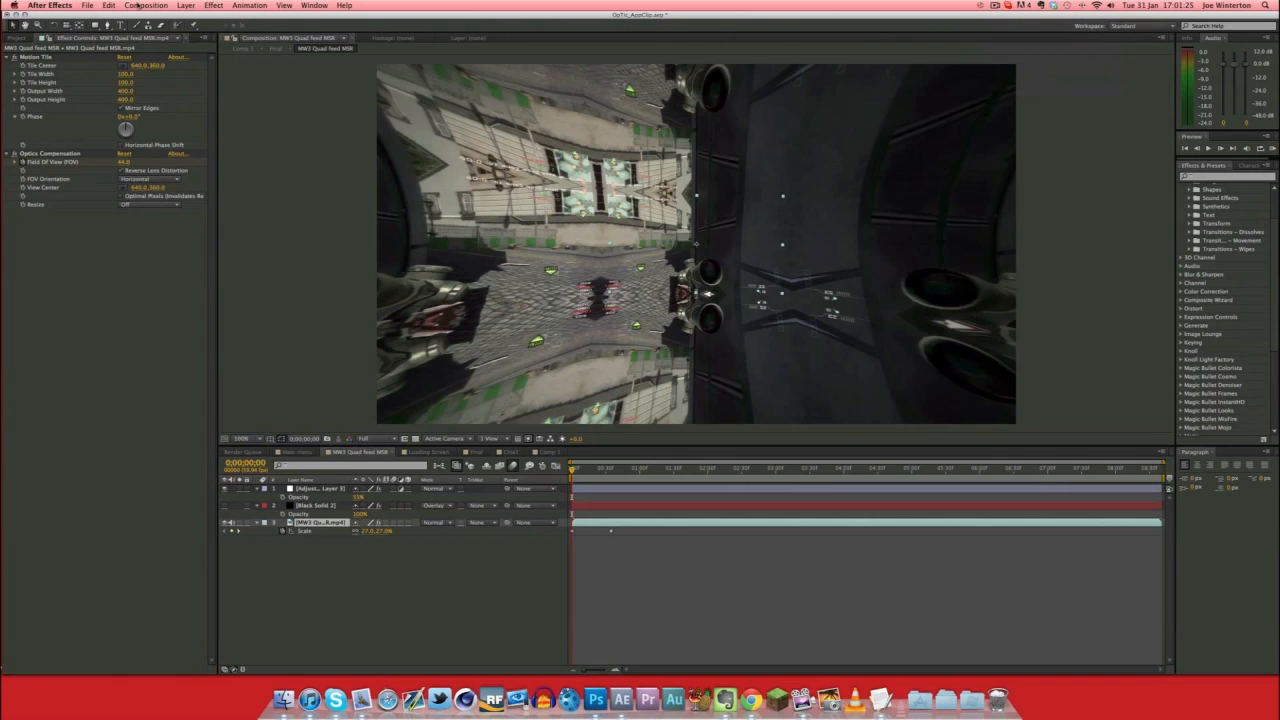
# Compare the clip with Reverse Lens Distortion off and on, and preview the zoom transition up to 0;00;00;35.
pyautogui.click(121, 171)
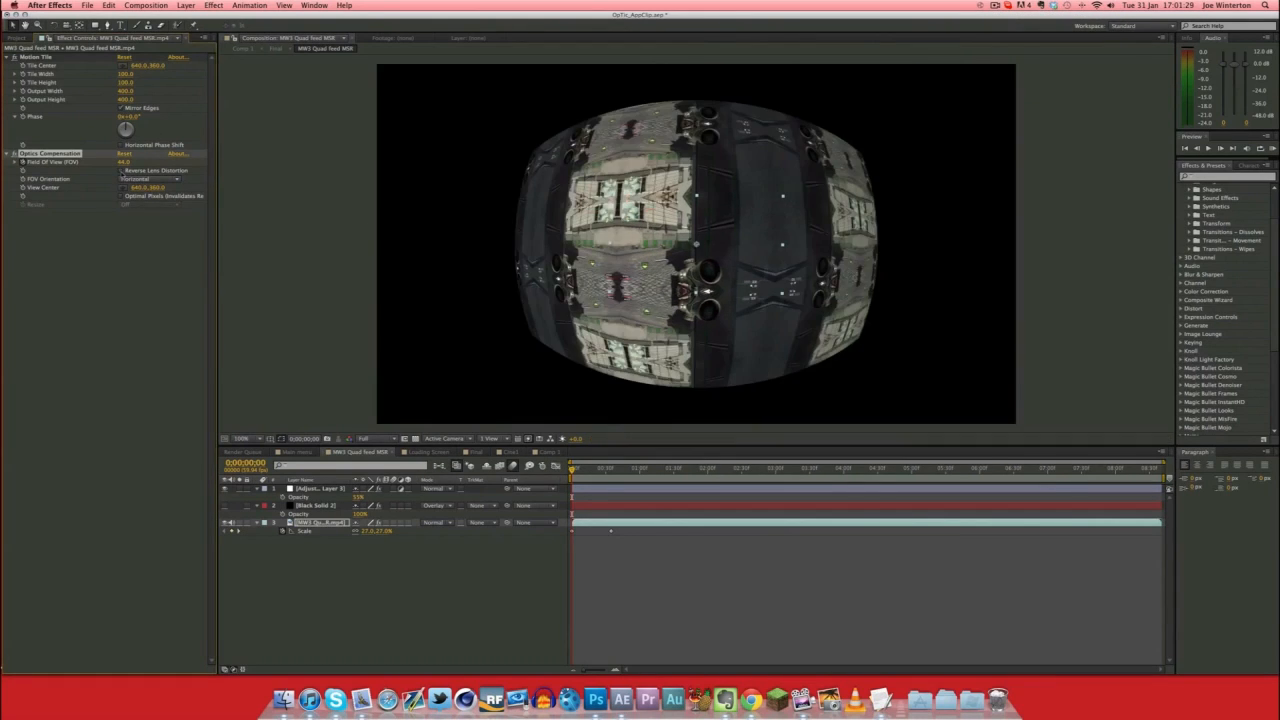
pyautogui.click(121, 171)
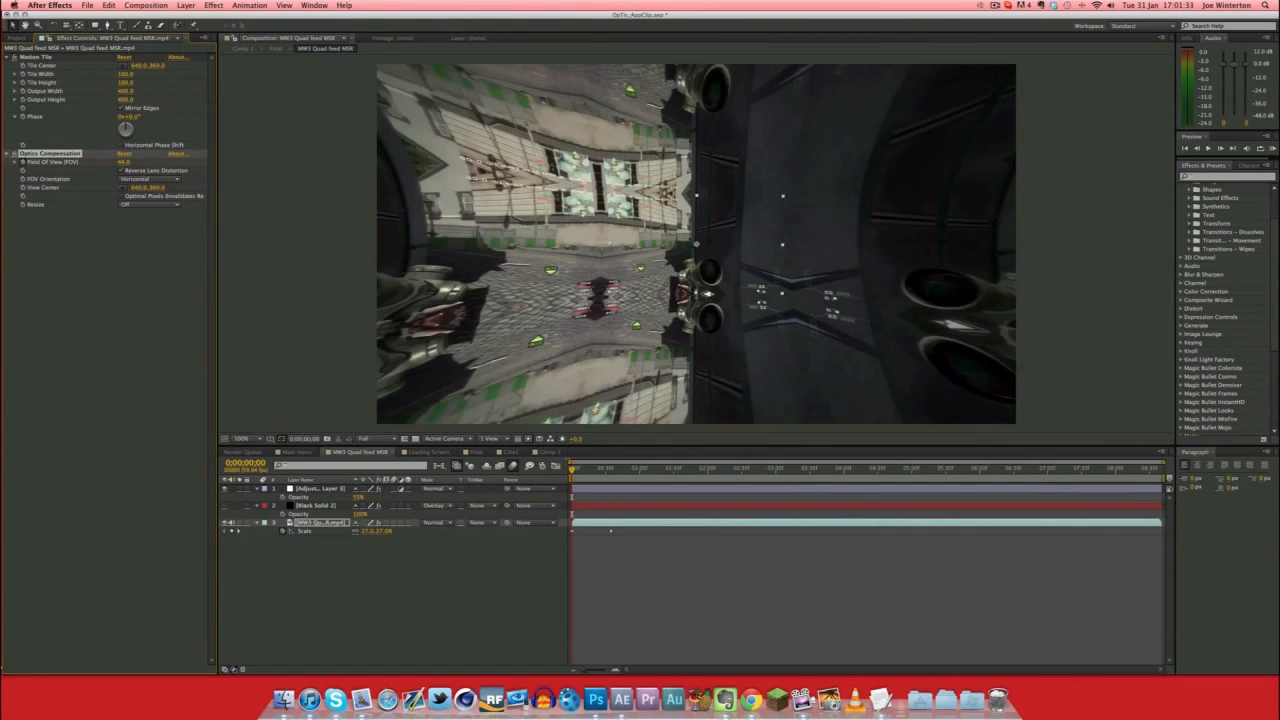
pyautogui.press('space')
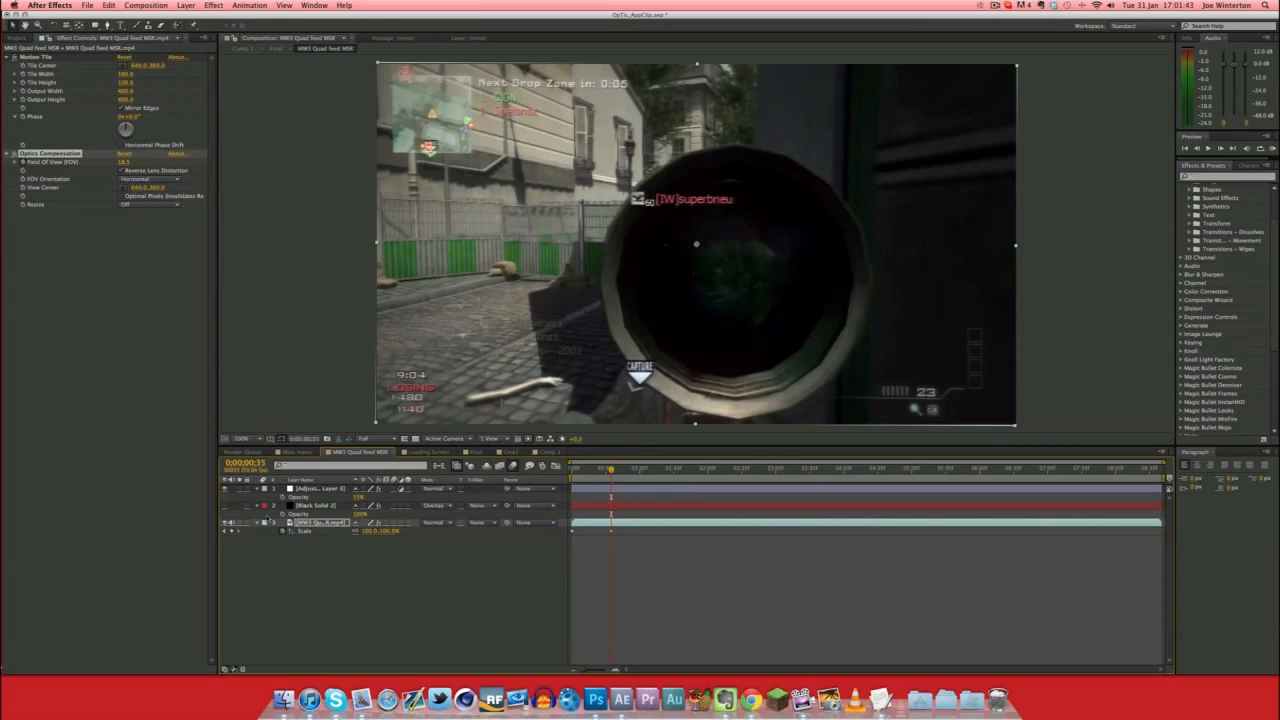
# Reveal the gameplay clip's Rotation property and inspect its wiggle expression without changing it.
pyautogui.press('r')
pyautogui.keyDown('alt'); pyautogui.click(278, 531); pyautogui.keyUp('alt')
pyautogui.click(636, 539)
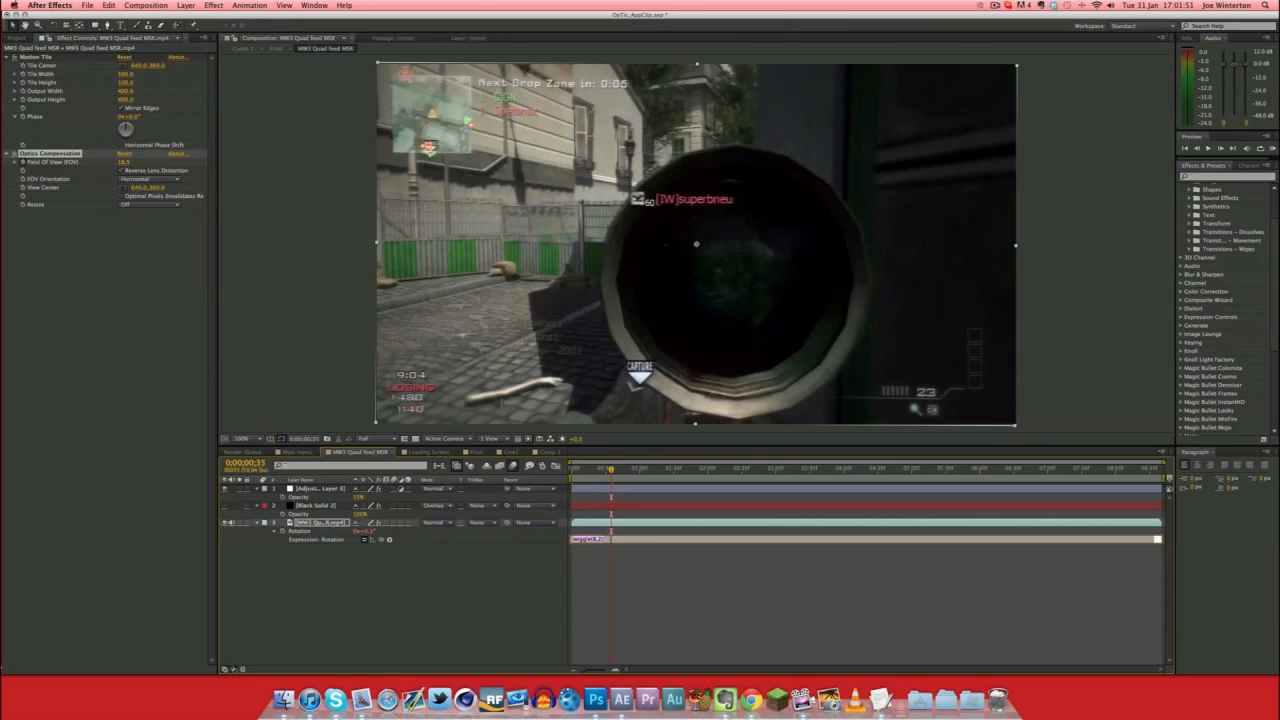
pyautogui.click(596, 539)
pyautogui.click(757, 658)
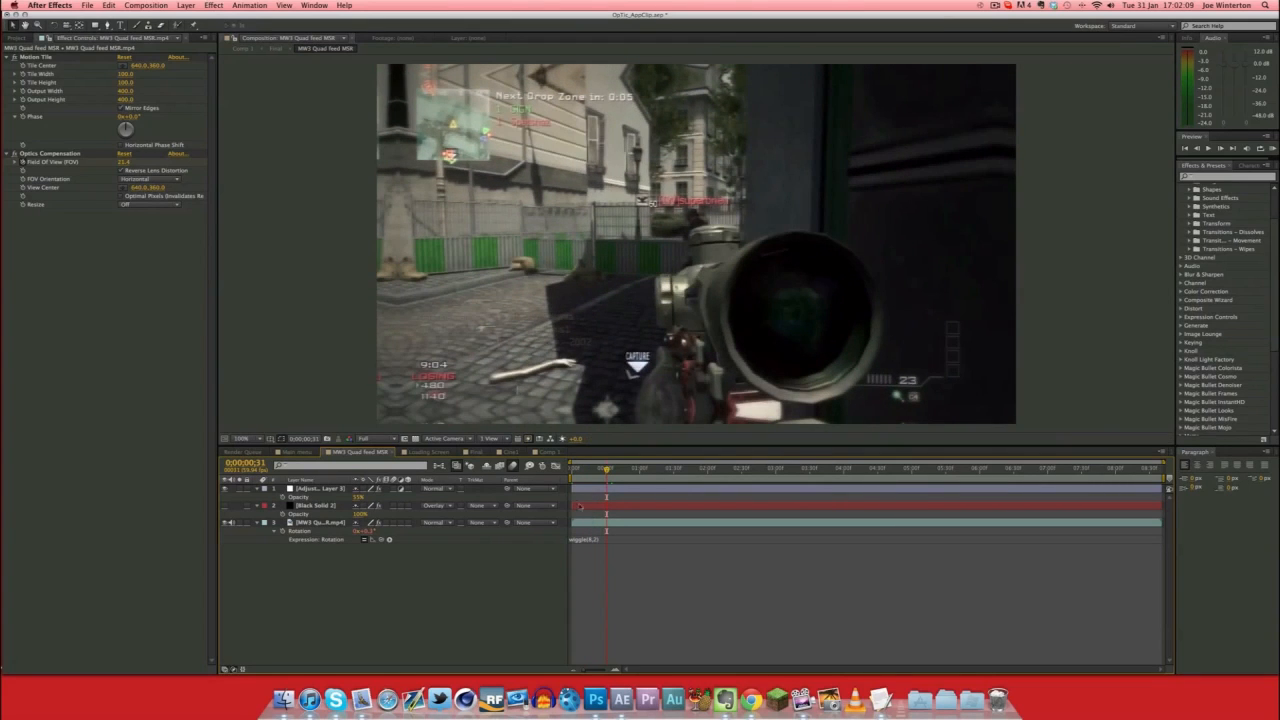
# Open the Final composition and locate the MW3 Quad feed MSR clip layers around 0;00;41;30 in its timeline.
pyautogui.click(548, 452)
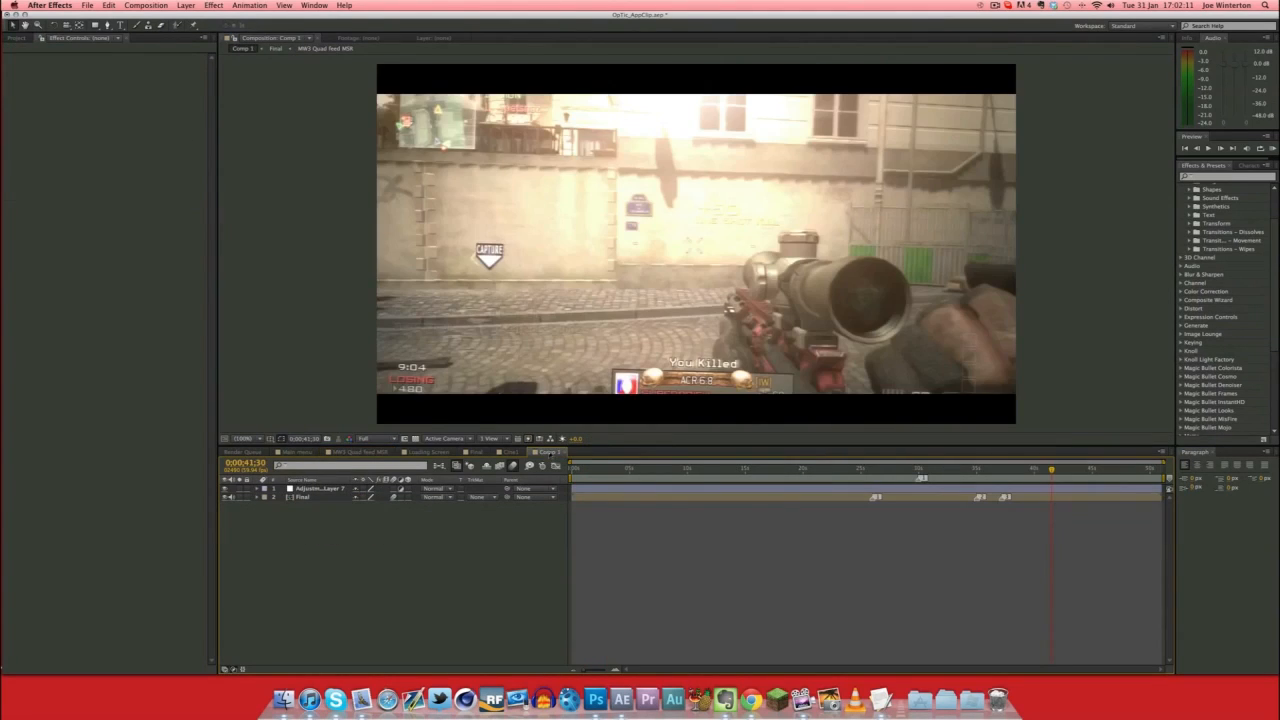
pyautogui.click(476, 452)
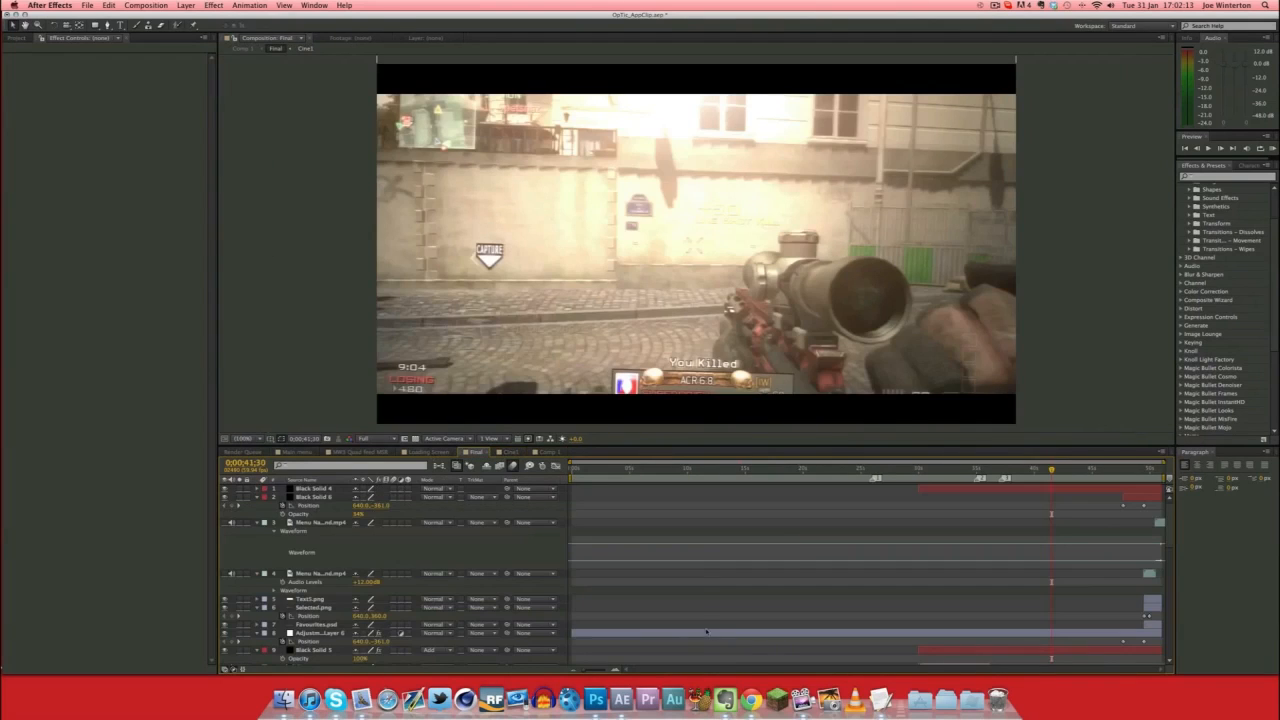
pyautogui.scroll(-15, 706, 632)
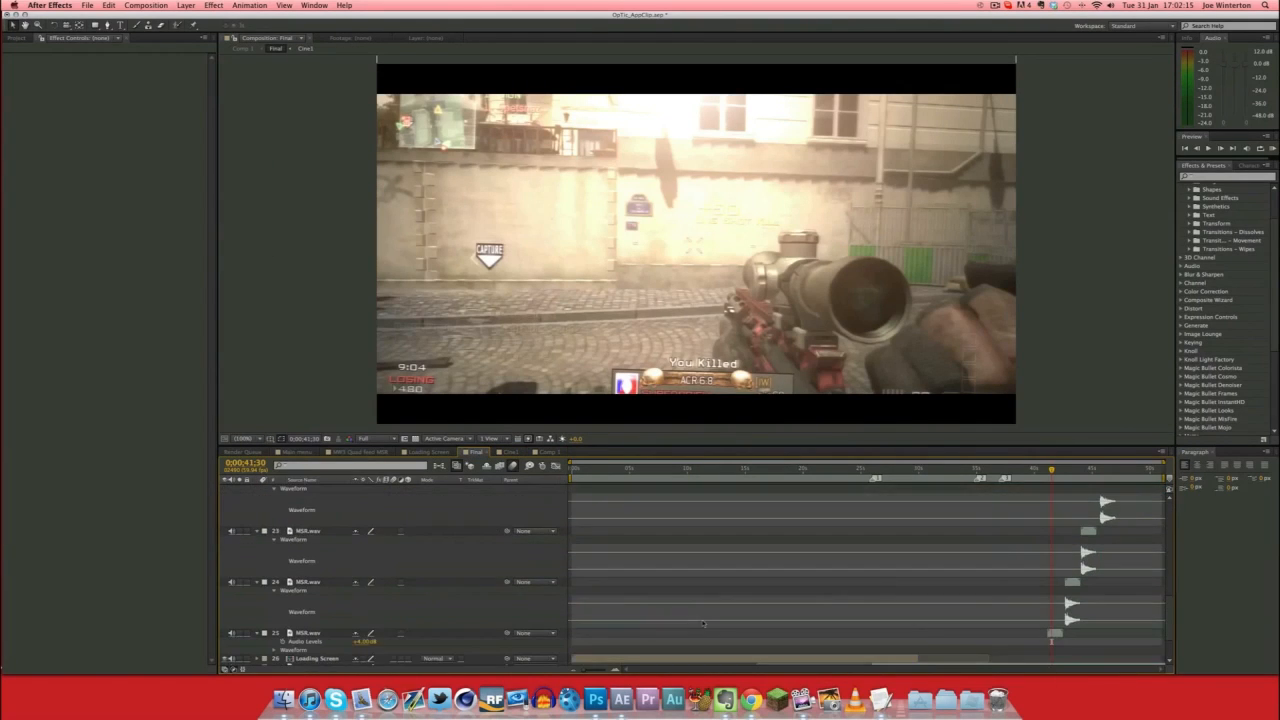
pyautogui.scroll(-2, 703, 623)
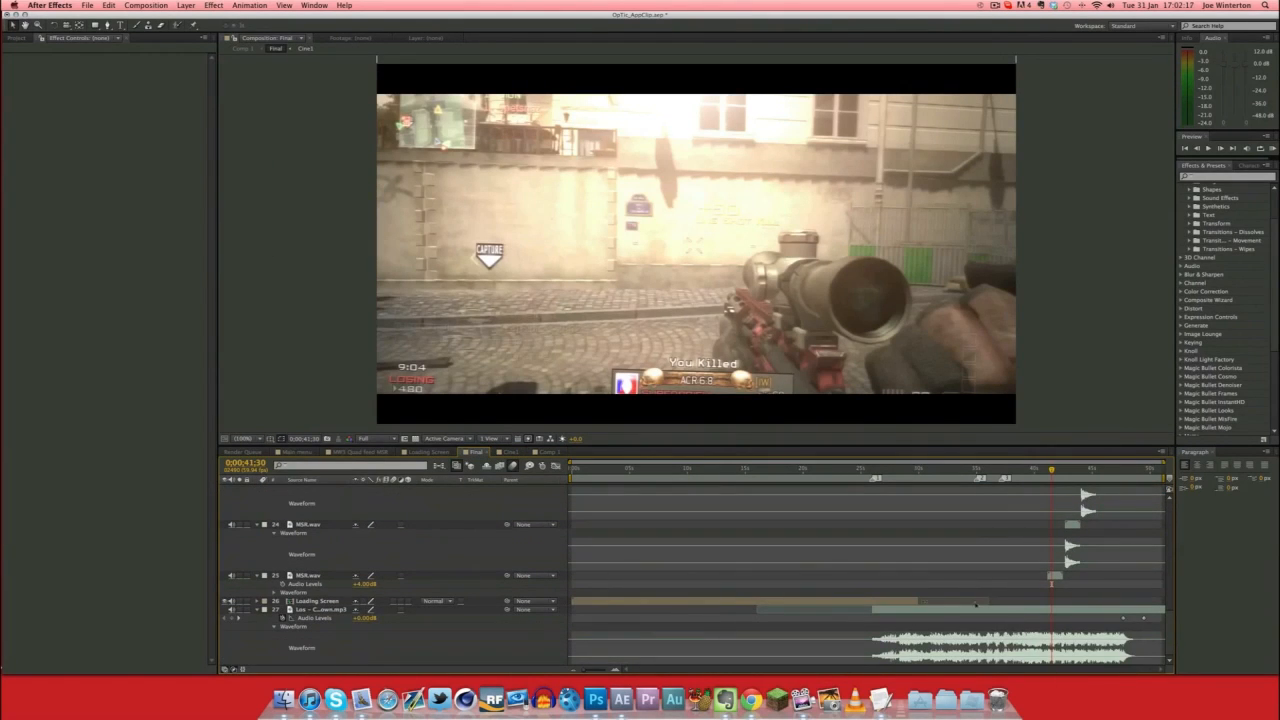
pyautogui.scroll(6, 1026, 583)
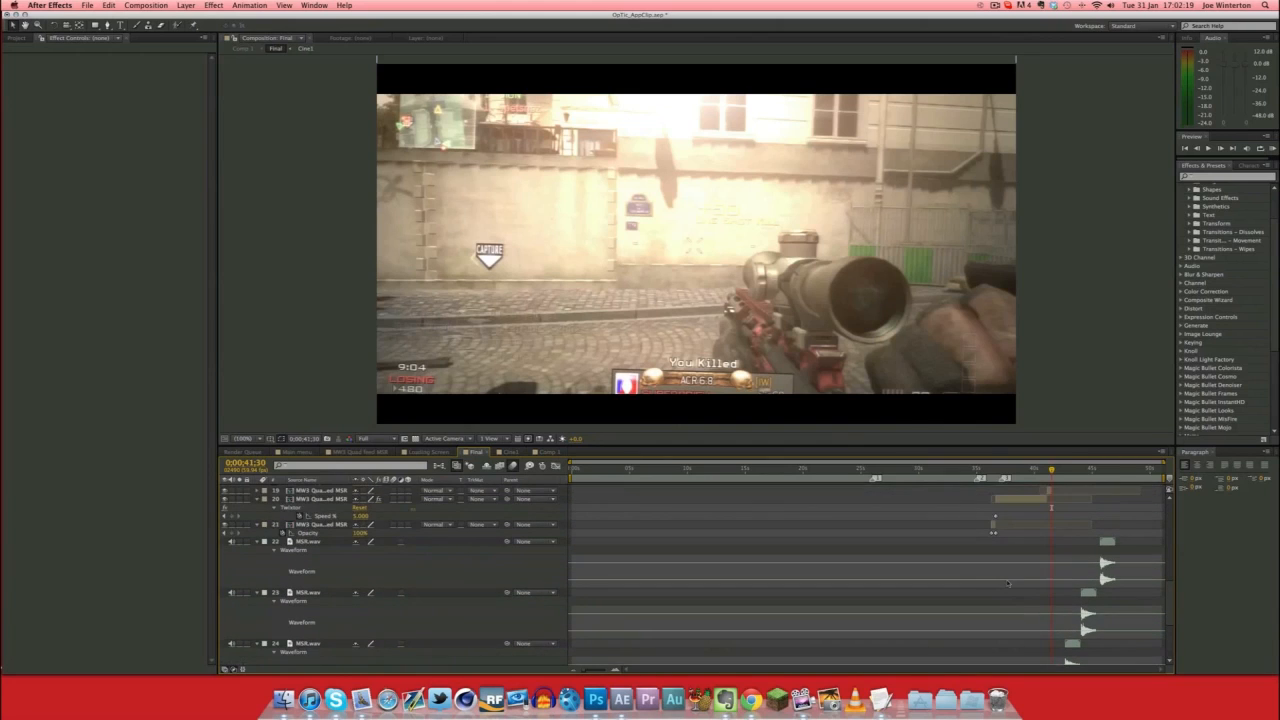
pyautogui.click(1049, 516)
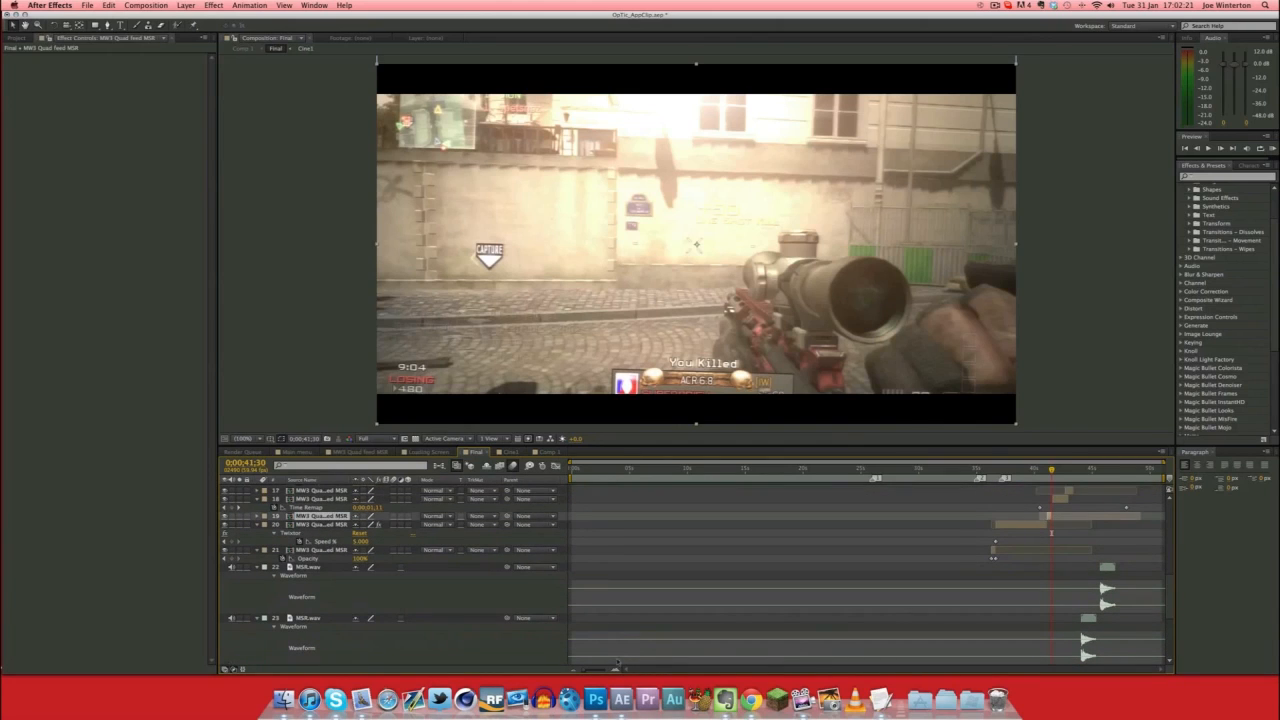
pyautogui.click(617, 670)
pyautogui.click(617, 670)
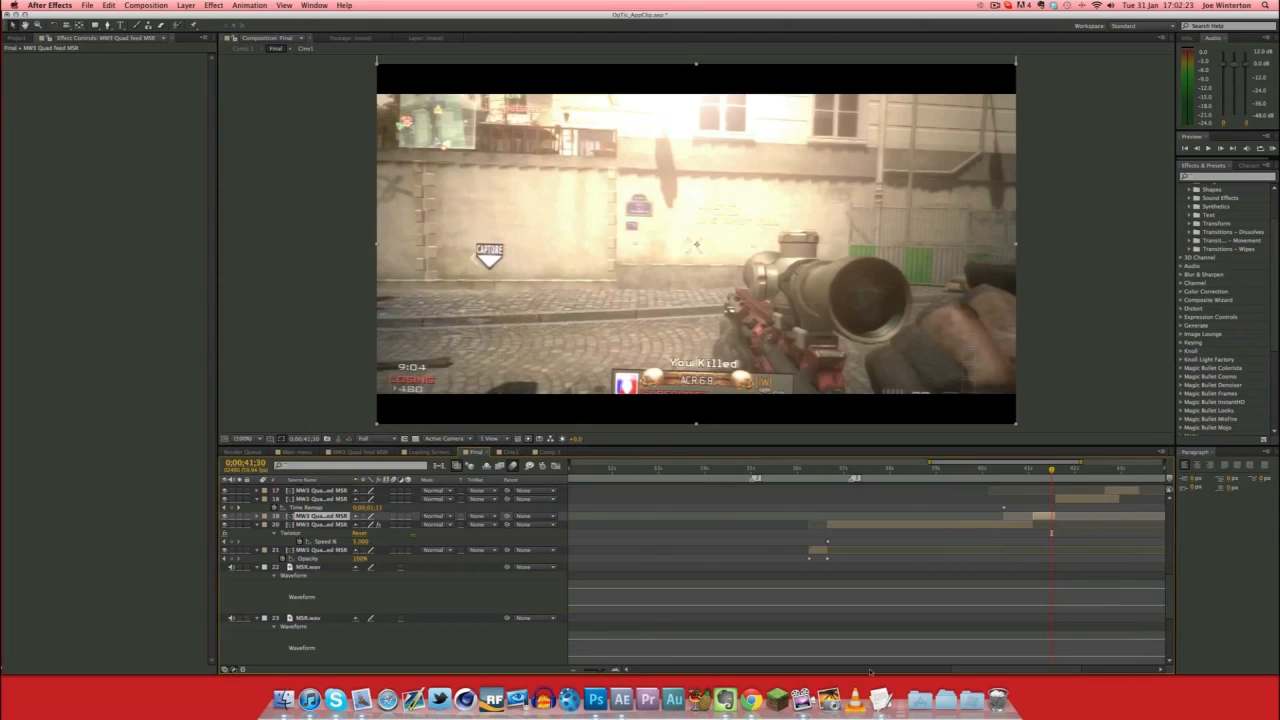
pyautogui.hscroll(3, 1147, 572)
pyautogui.scroll(5, 755, 531)
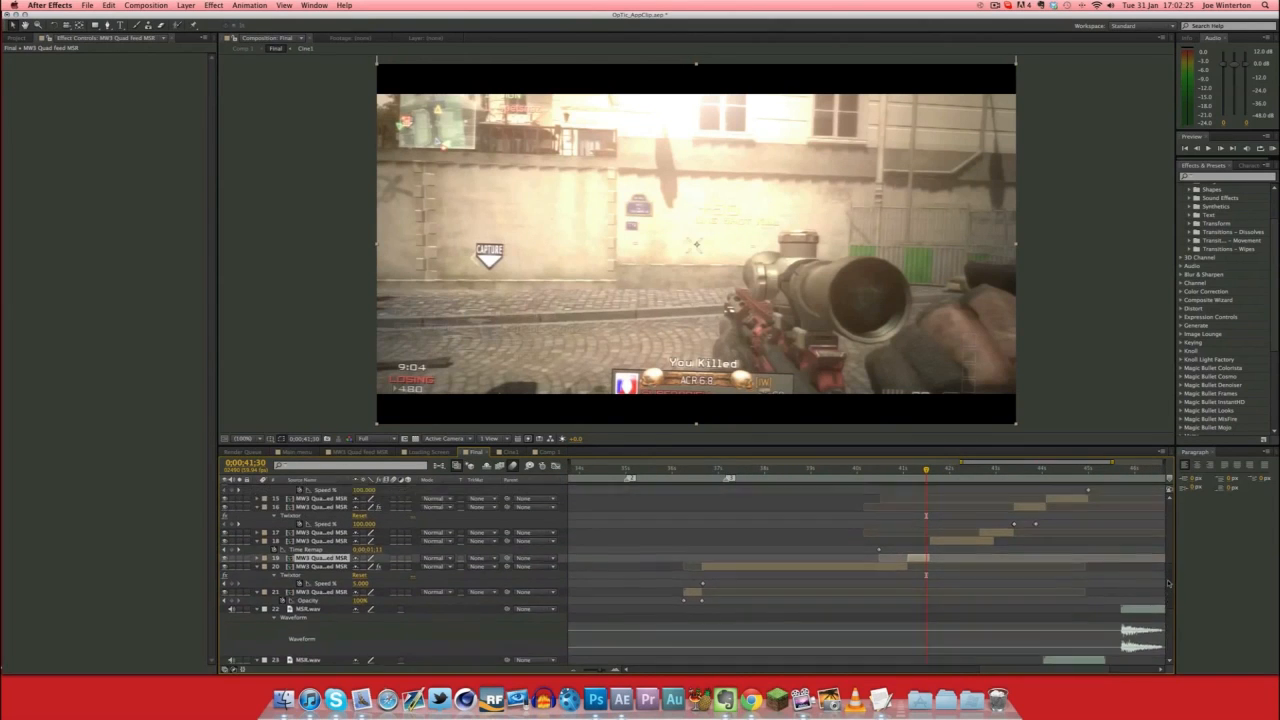
# Scrub through the successive gameplay clips up to 0;00;47;38 to review the cuts and the Twixtor speed changes.
pyautogui.moveTo(675, 471); pyautogui.dragTo(880, 471)
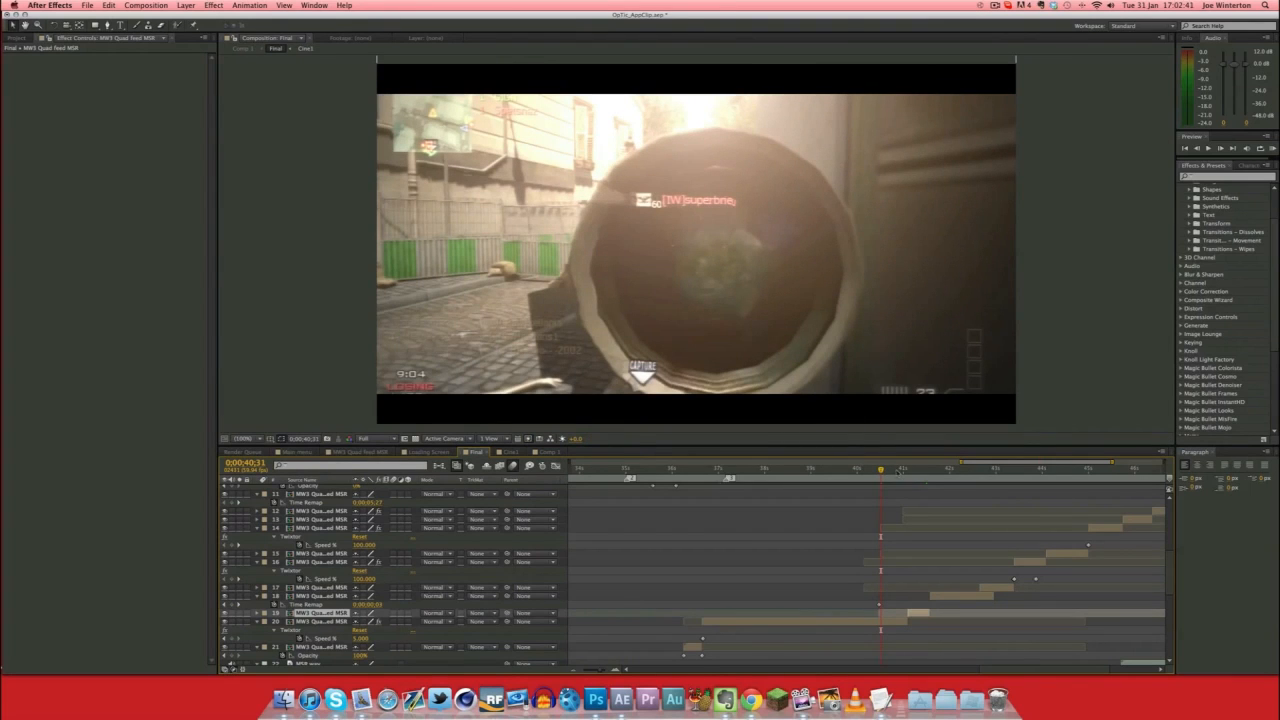
pyautogui.moveTo(903, 470); pyautogui.dragTo(1035, 470)
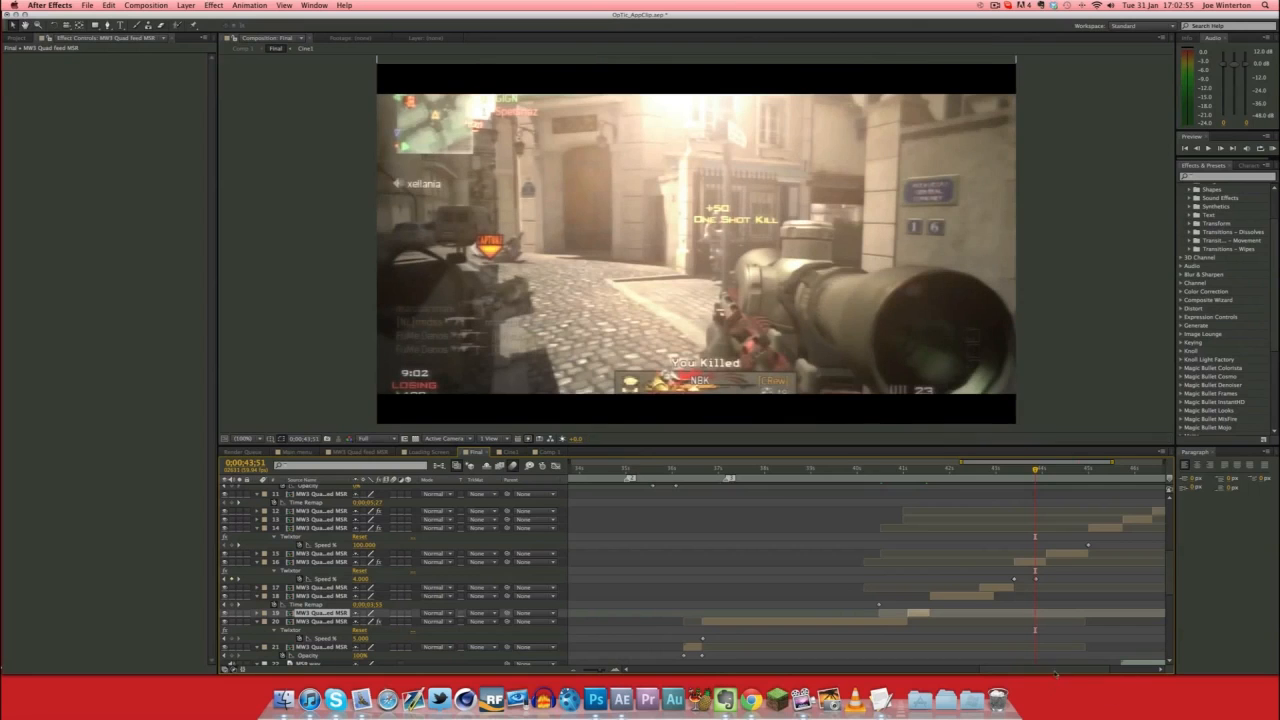
pyautogui.moveTo(1058, 670); pyautogui.dragTo(1102, 670)
pyautogui.moveTo(897, 470); pyautogui.dragTo(948, 471)
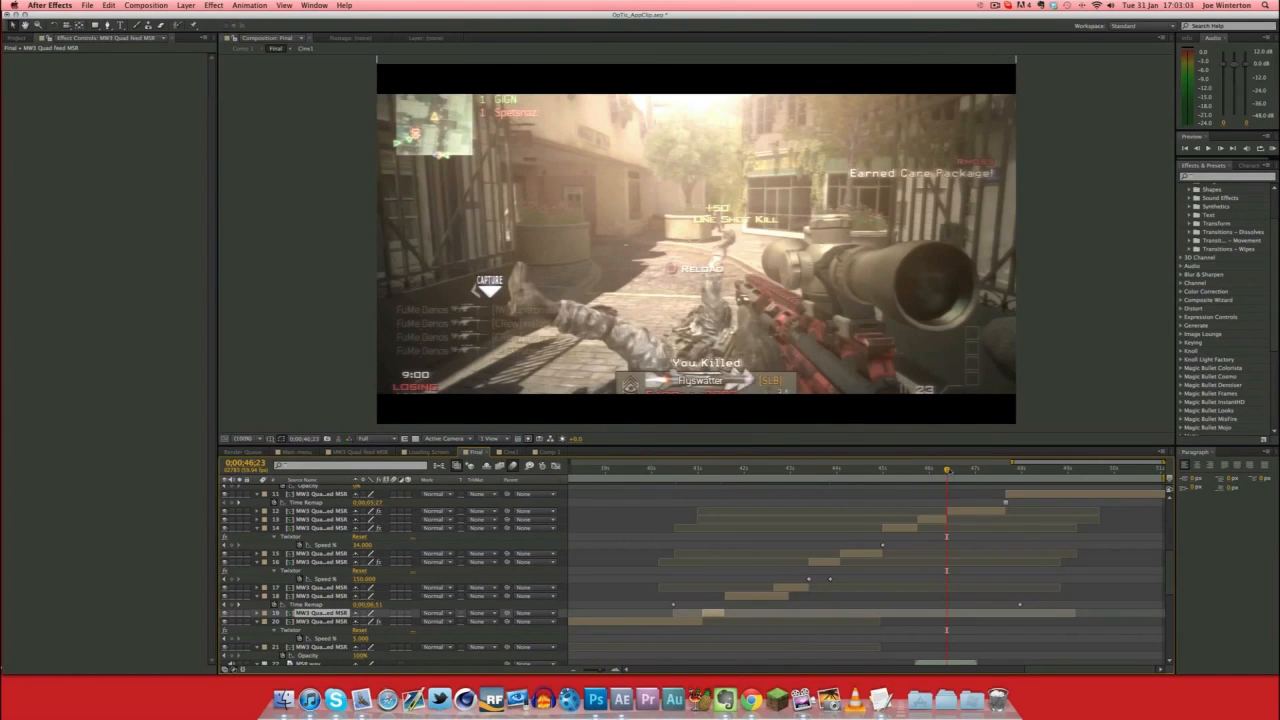
pyautogui.moveTo(949, 471); pyautogui.dragTo(1006, 470)
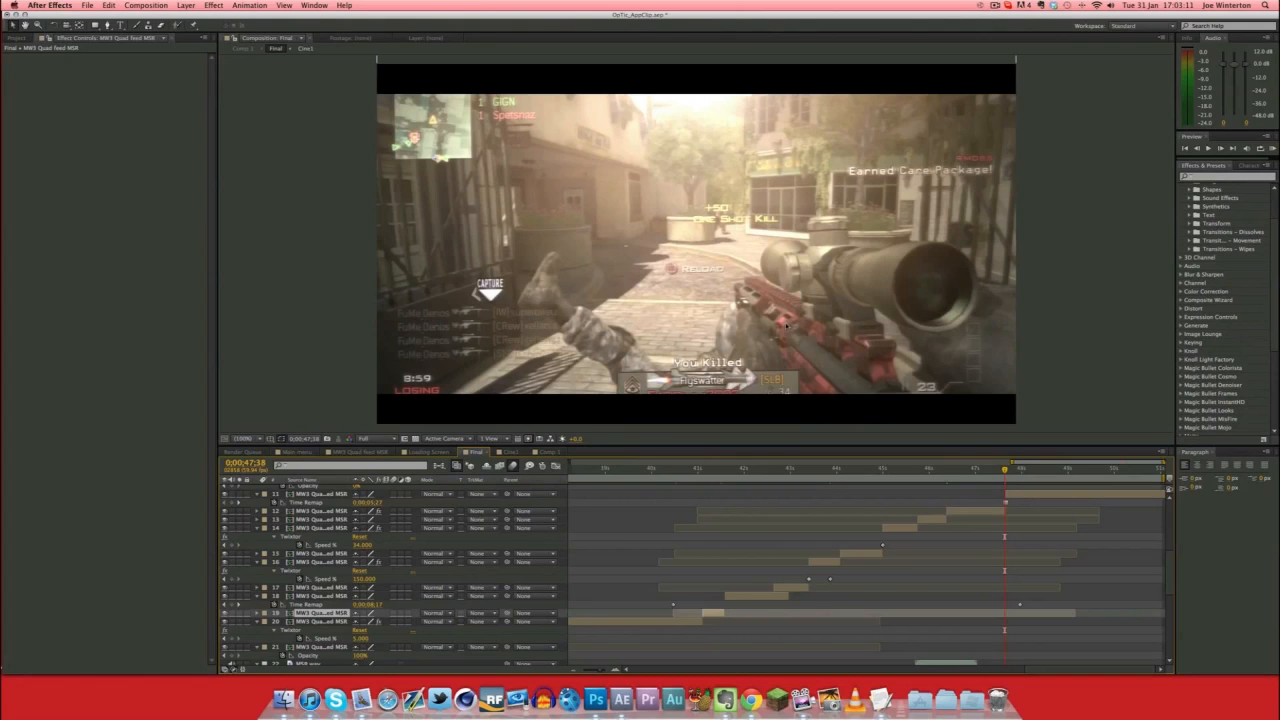
# Inspect the time options of the layer 11 gameplay clip and preview its start at 0;00;47;39.
pyautogui.click(1017, 495)
pyautogui.rightClick(1016, 495)
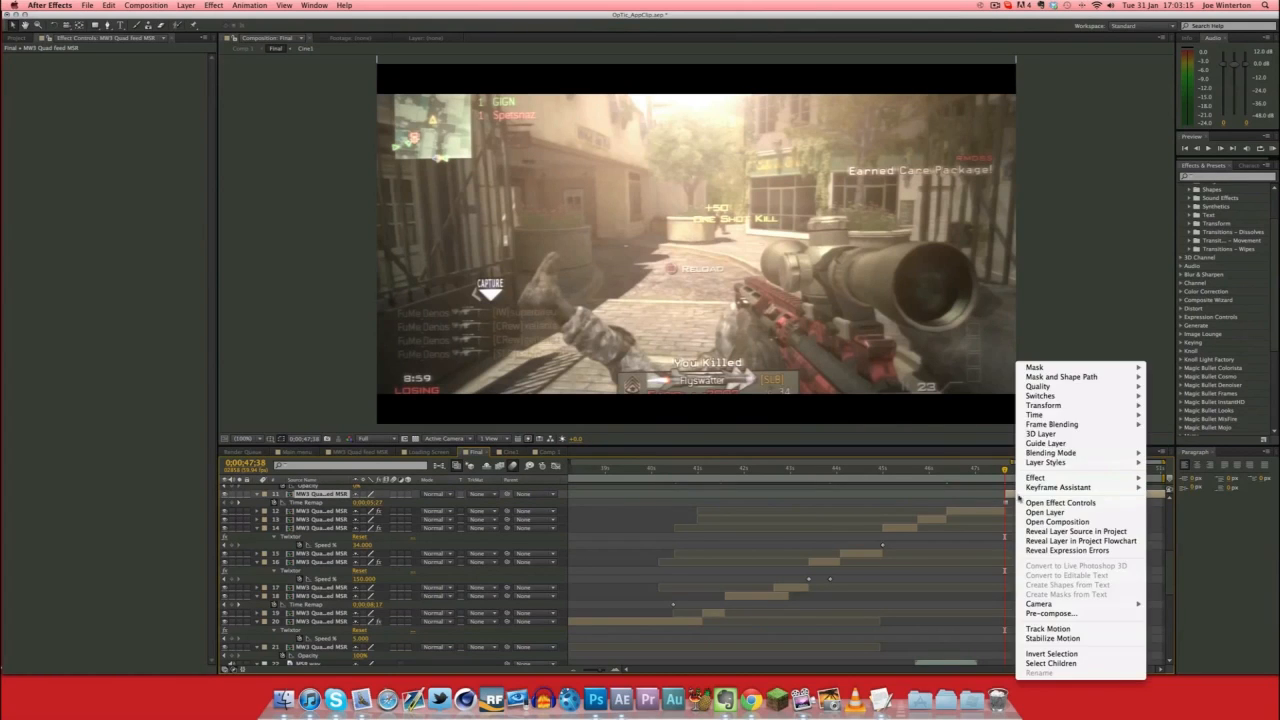
pyautogui.moveTo(1056, 418)
pyautogui.click(1199, 434)
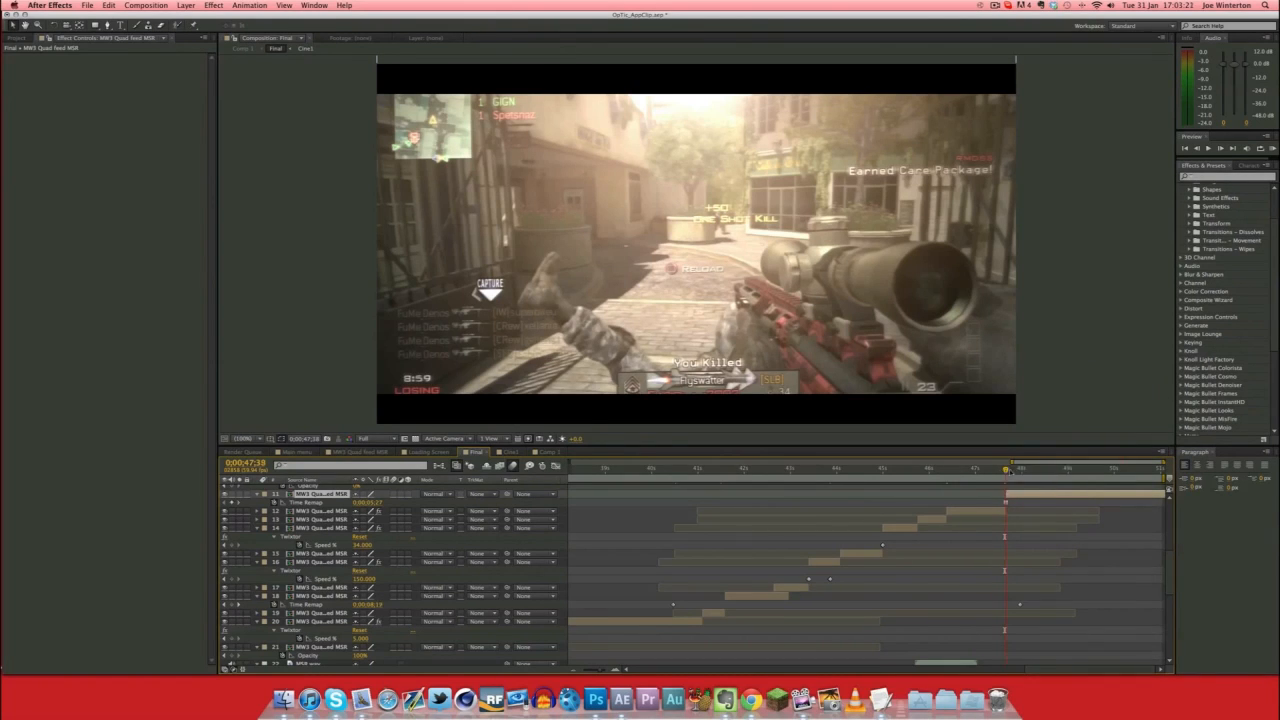
pyautogui.moveTo(1006, 470)
pyautogui.mouseDown()
pyautogui.moveTo(1020, 471)
pyautogui.moveTo(1008, 470)
pyautogui.mouseUp()
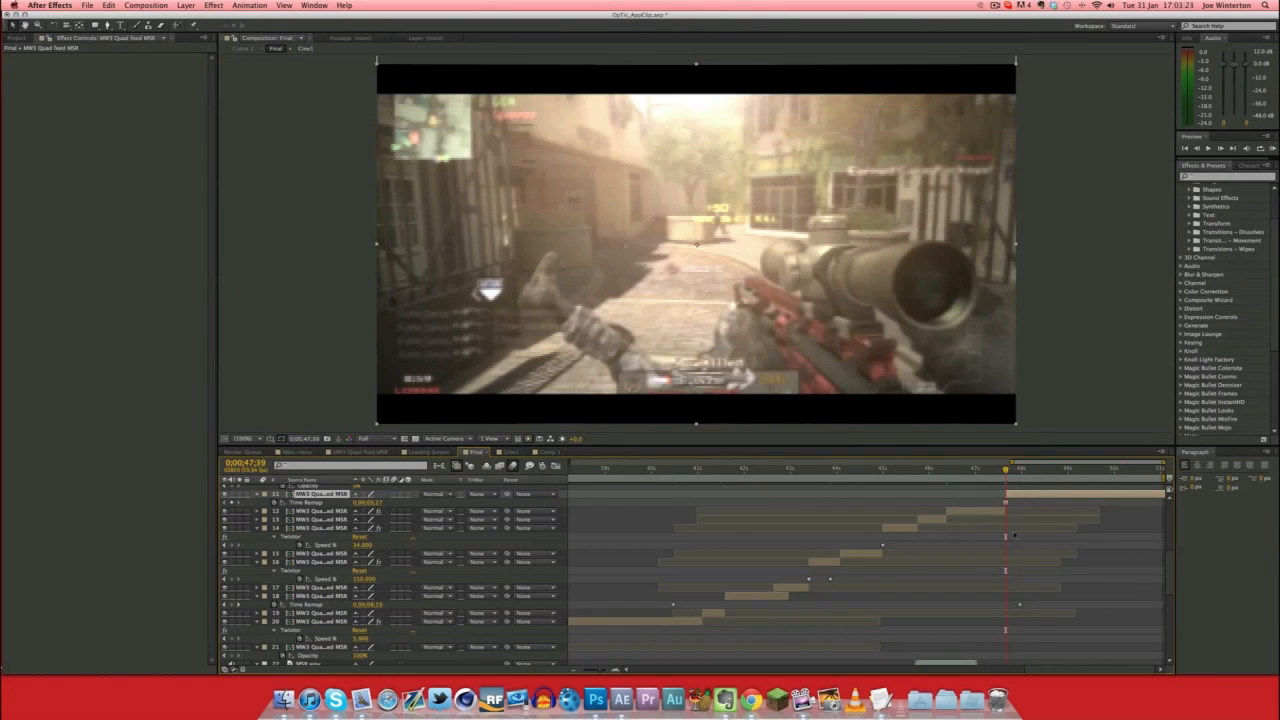
# Select Adjustment Layer 6, inspect its Black & White effect, and preview its Position animation up to 0;00;49;31.
pyautogui.scroll(4, 1014, 536)
pyautogui.click(1030, 570)
pyautogui.click(1032, 555)
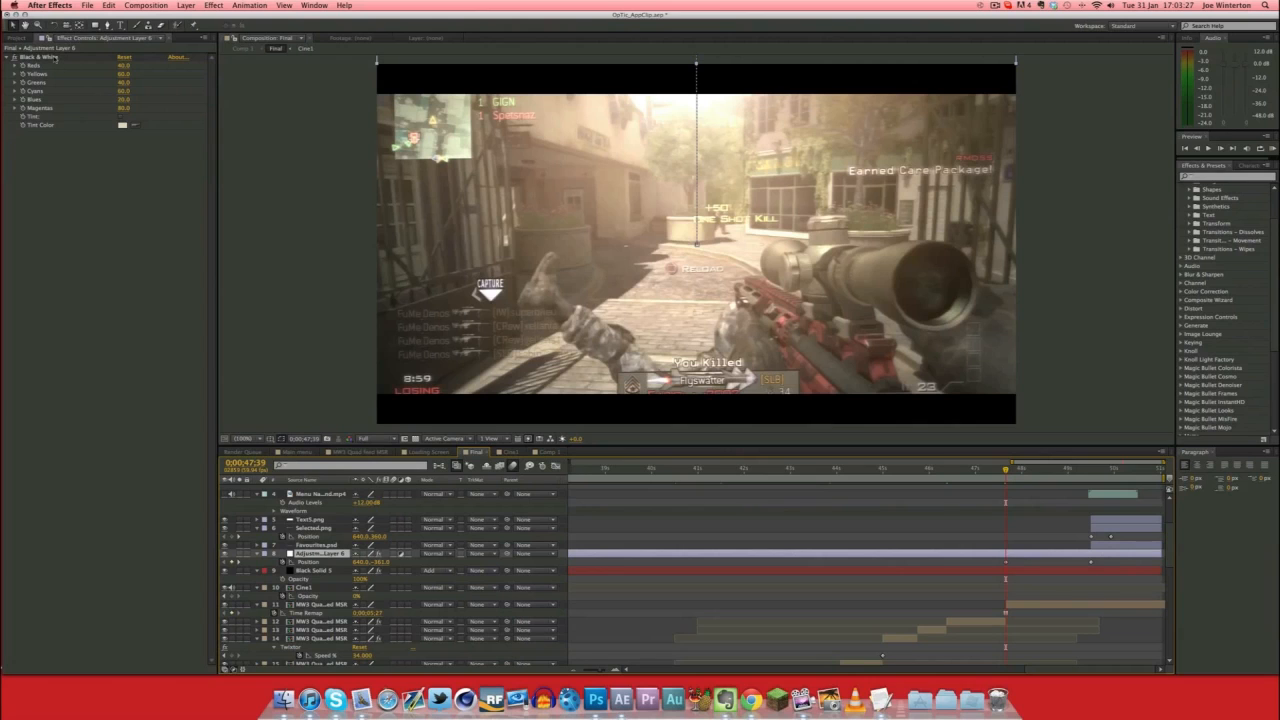
pyautogui.moveTo(1010, 473); pyautogui.dragTo(1092, 470)
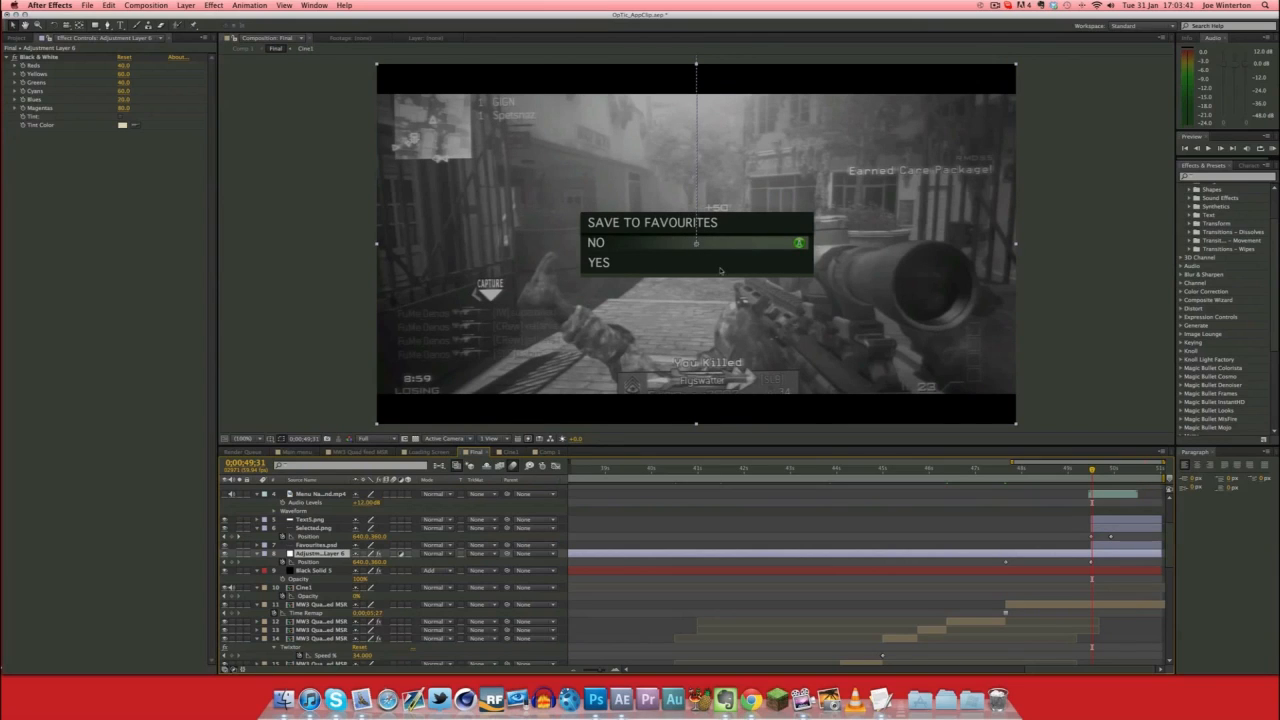
# Review the whole Final timeline, previewing the menu at 0;00;02;15, the opening shot at 0;00;29;58 and the gameplay at 0;00;38;41.
pyautogui.moveTo(1092, 470); pyautogui.dragTo(725, 474)
pyautogui.click(574, 670)
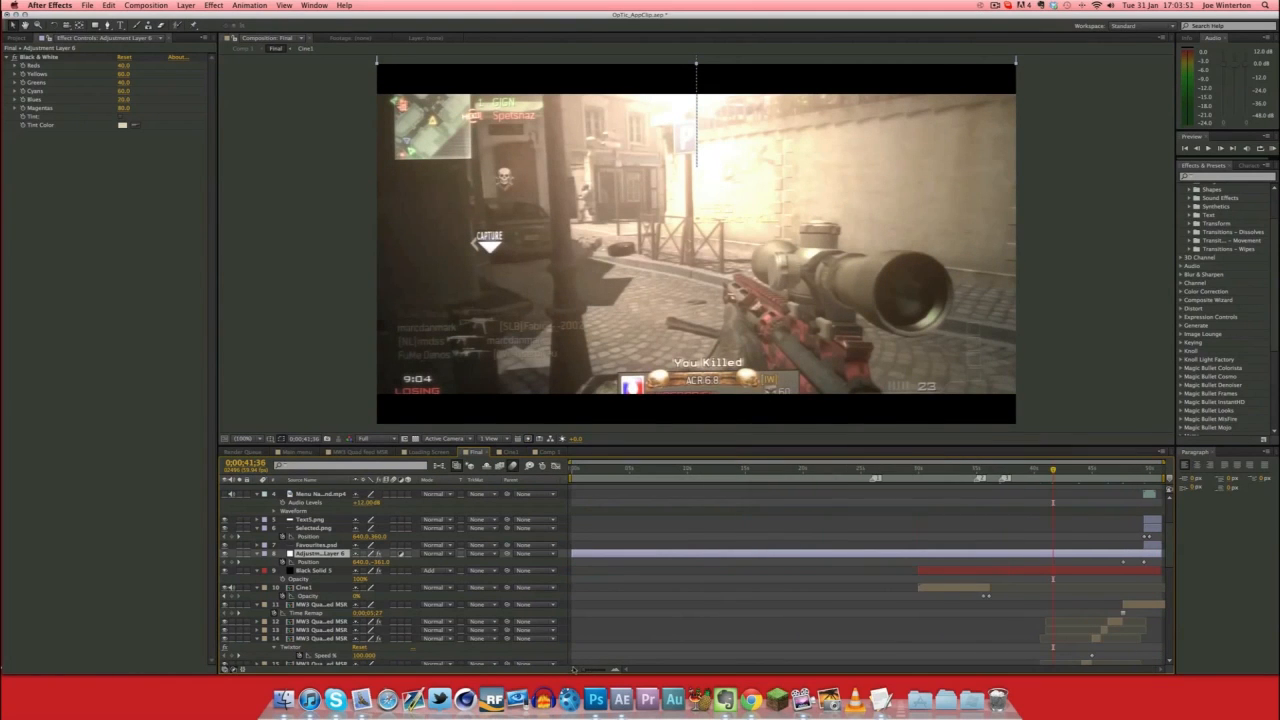
pyautogui.scroll(-10, 1036, 549)
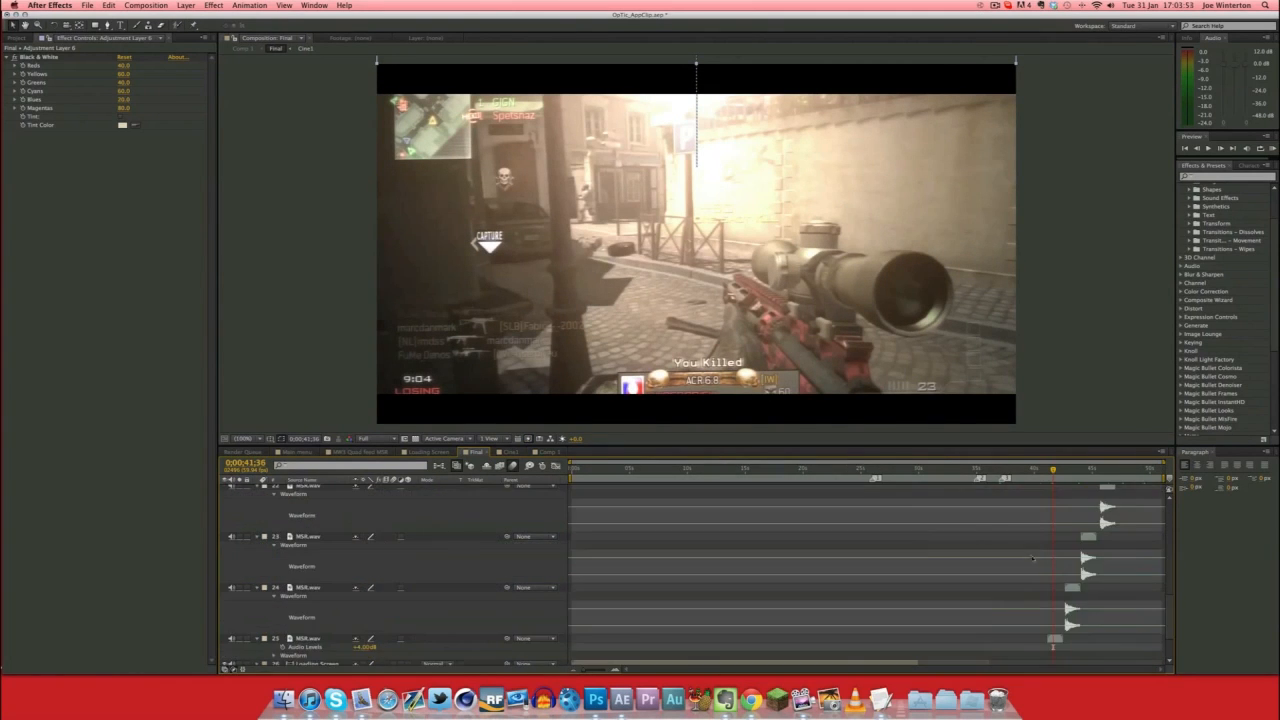
pyautogui.scroll(10, 866, 570)
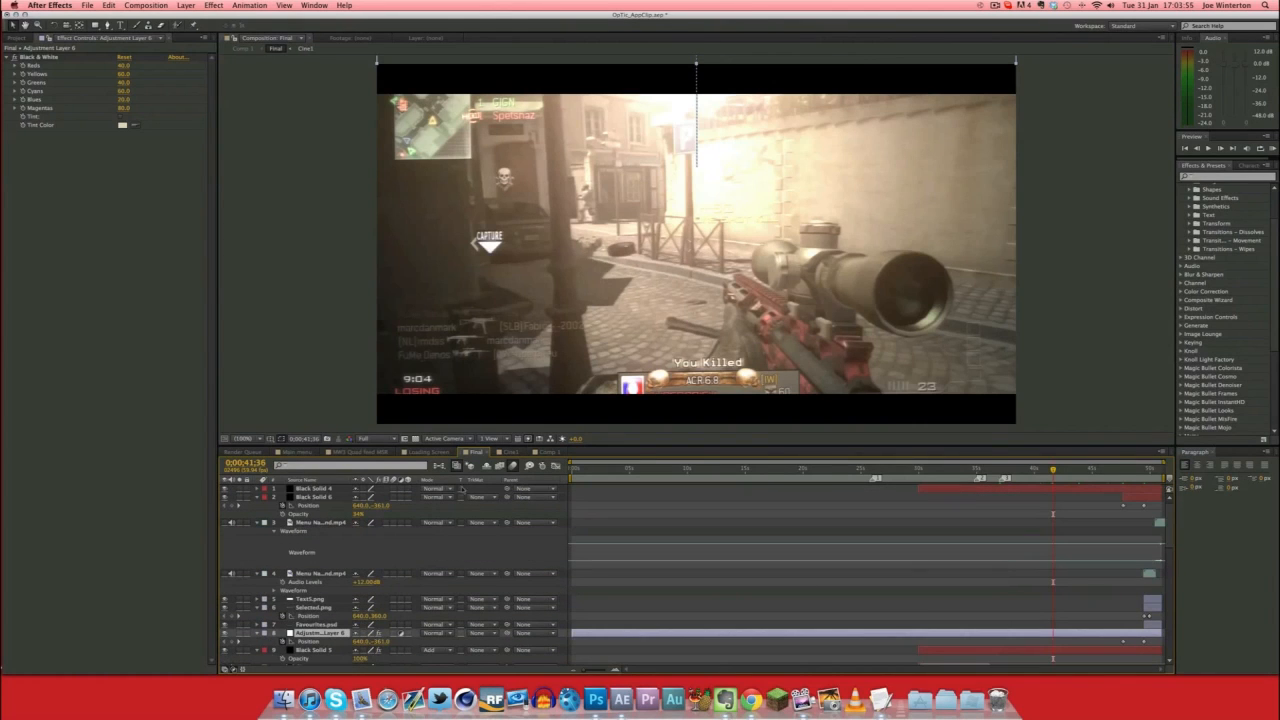
pyautogui.moveTo(579, 473)
pyautogui.mouseDown()
pyautogui.moveTo(668, 473)
pyautogui.moveTo(572, 473)
pyautogui.moveTo(597, 470)
pyautogui.mouseUp()
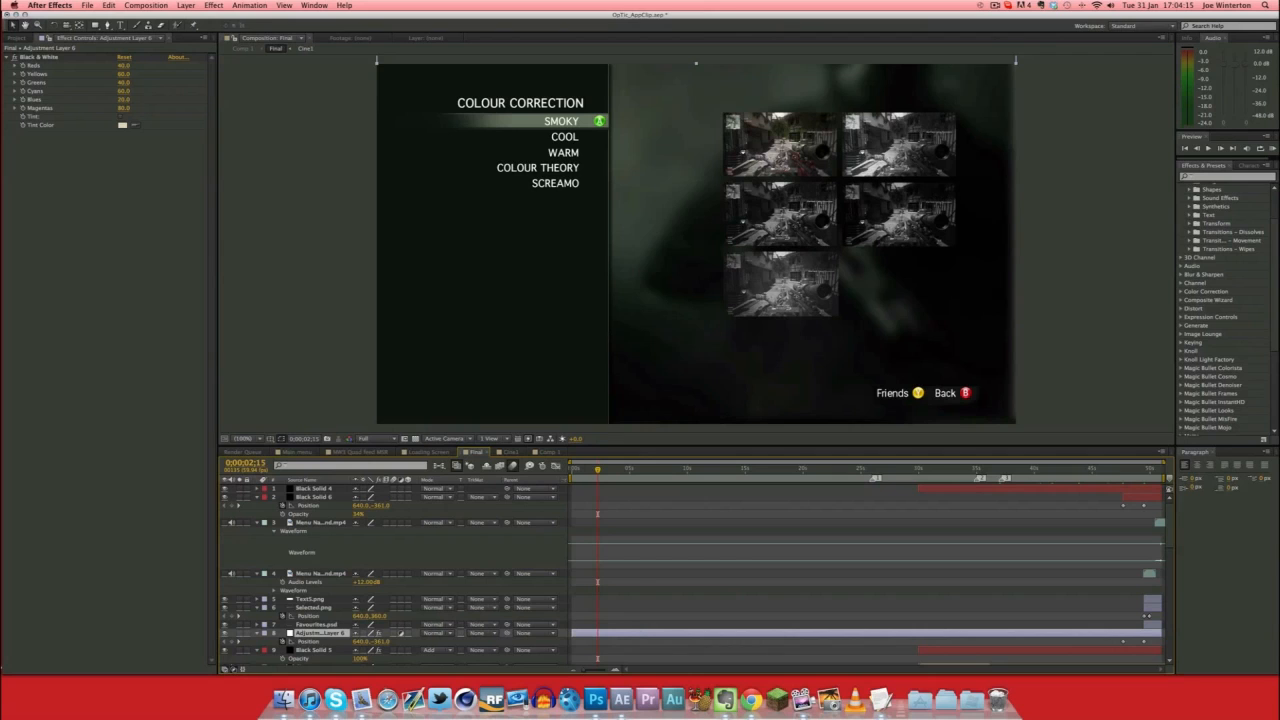
pyautogui.moveTo(586, 470); pyautogui.dragTo(918, 470)
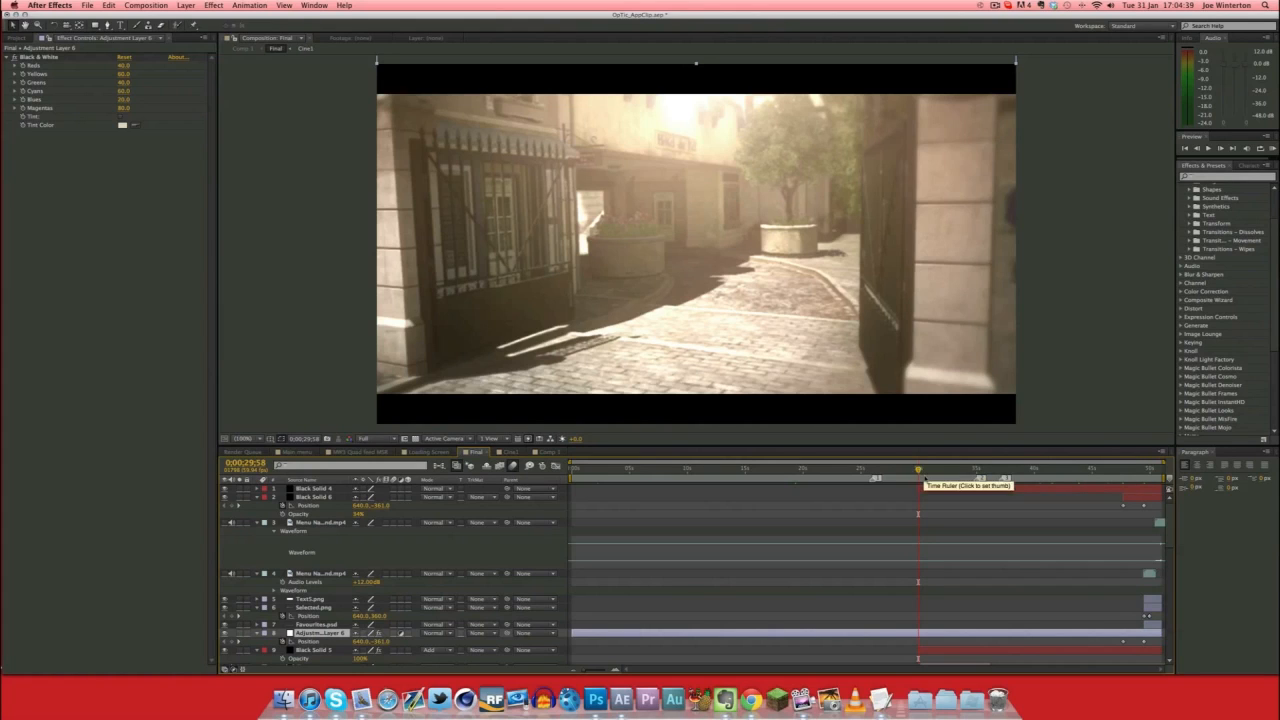
pyautogui.moveTo(919, 470); pyautogui.dragTo(1019, 469)
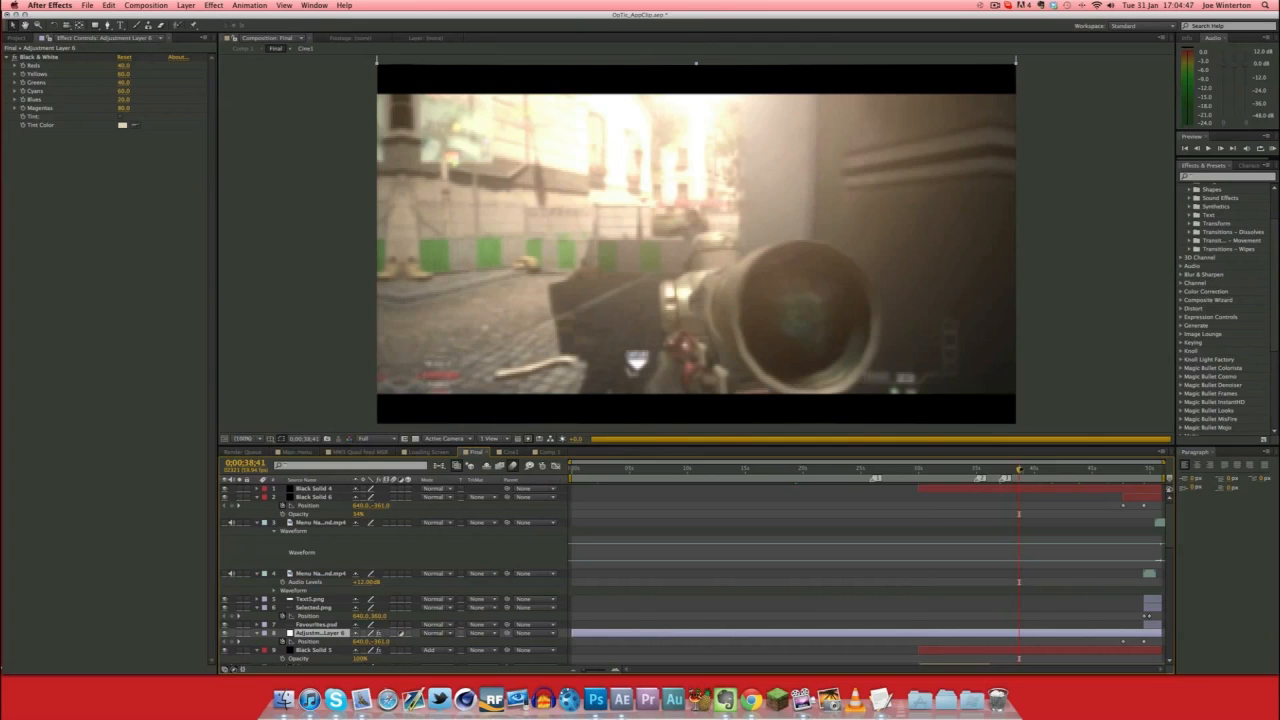